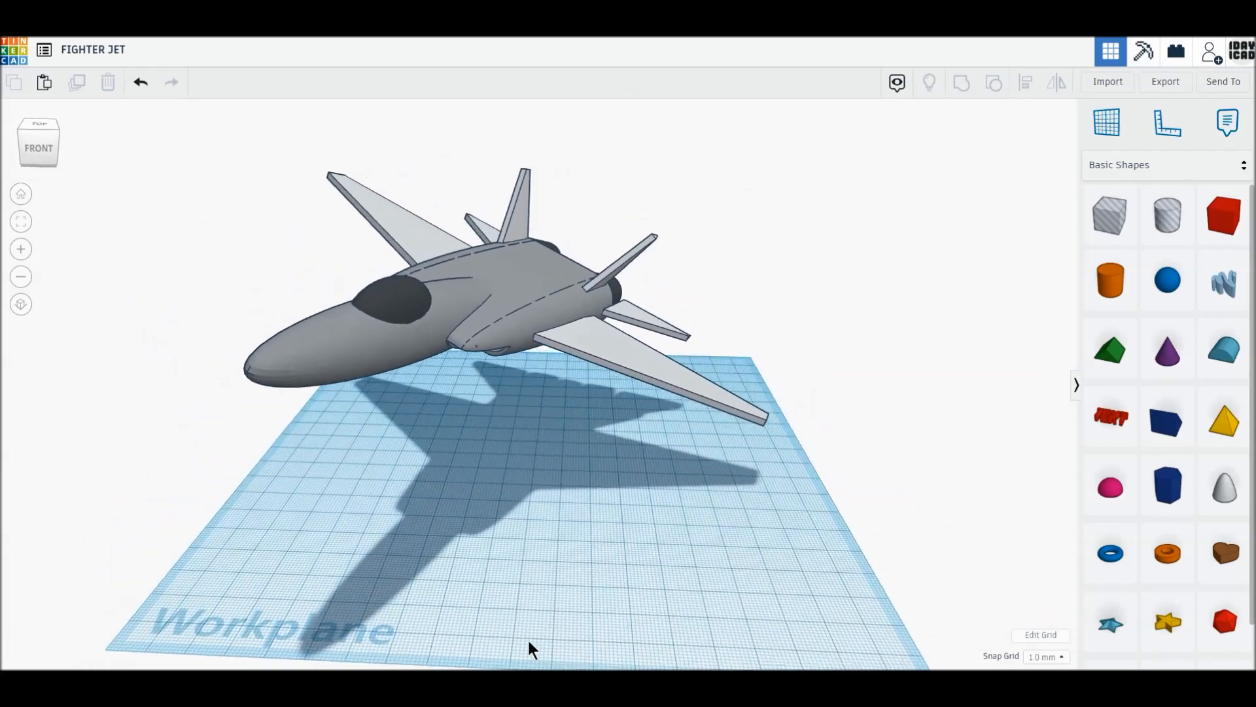
{"action": "right_click_drag", "start_coordinate": [205, 505], "coordinate": [299, 591]}
{"action": "scroll", "coordinate": [266, 564], "scroll_direction": "up", "scroll_amount": 3}
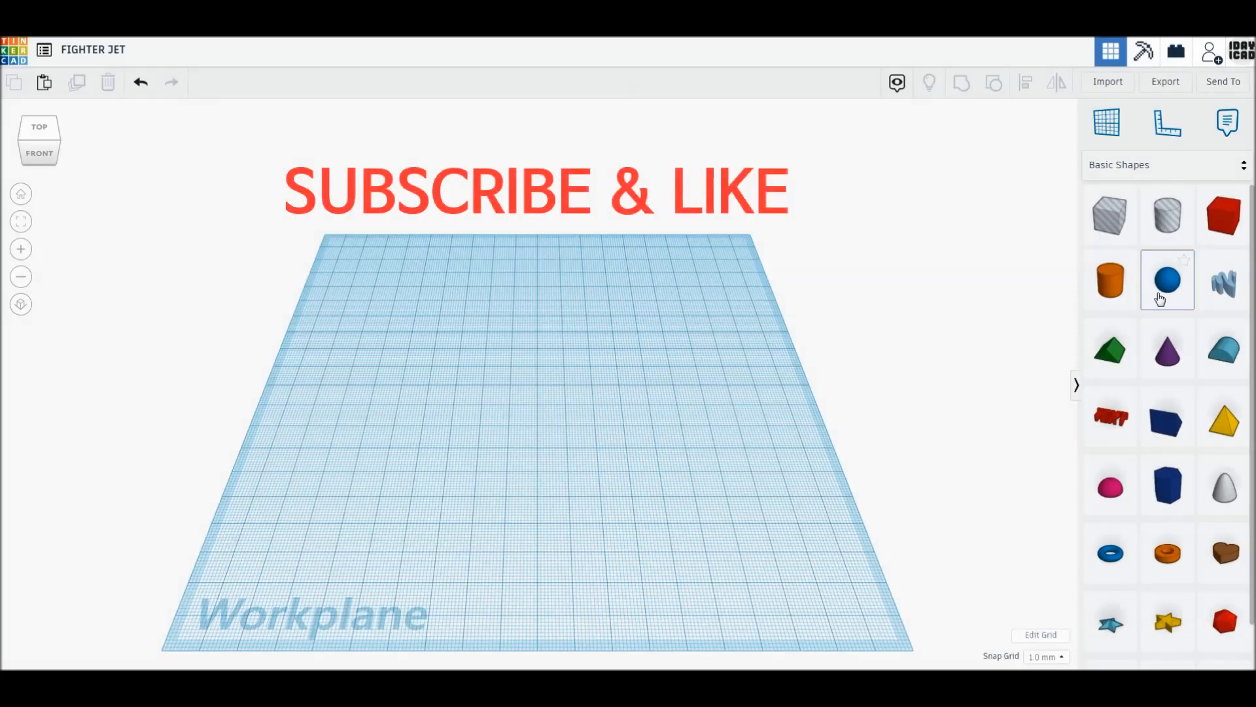
Place a sphere, a cylinder and two box holes in a row on the workplane.
{"action": "left_click_drag", "start_coordinate": [1159, 299], "coordinate": [450, 426]}
{"action": "left_click_drag", "start_coordinate": [1110, 280], "coordinate": [569, 423]}
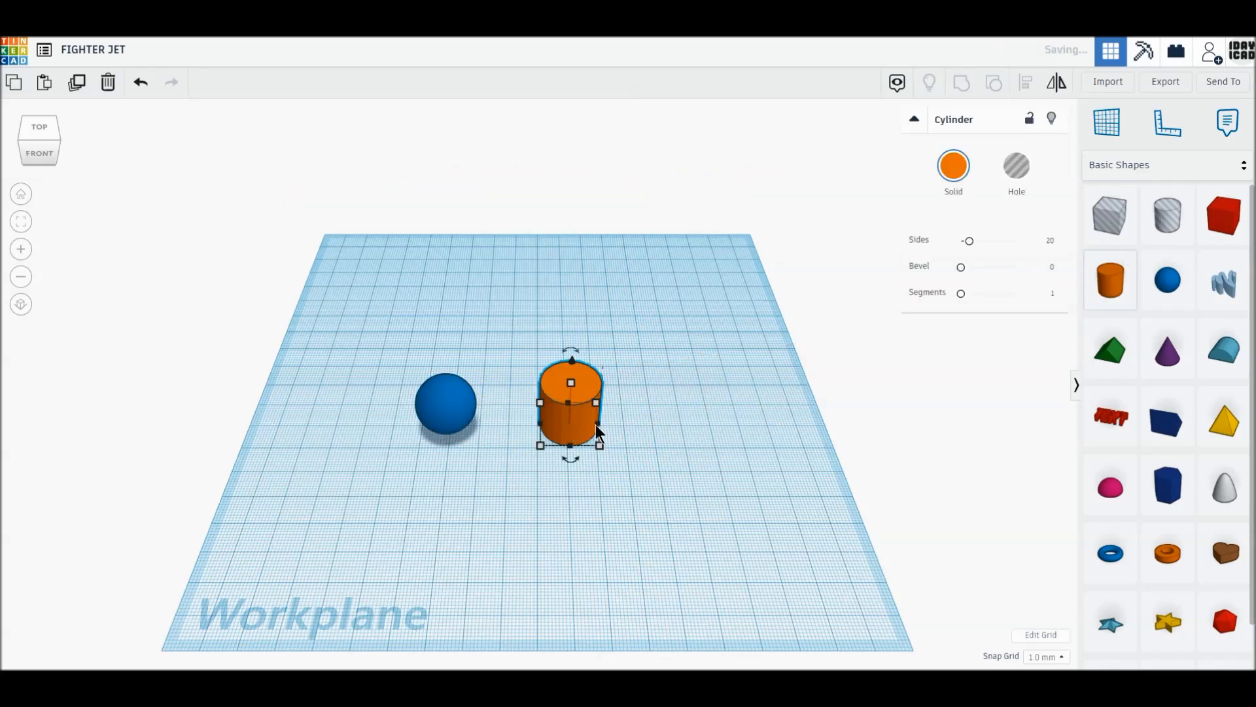
{"action": "left_click_drag", "start_coordinate": [1107, 229], "coordinate": [686, 430]}
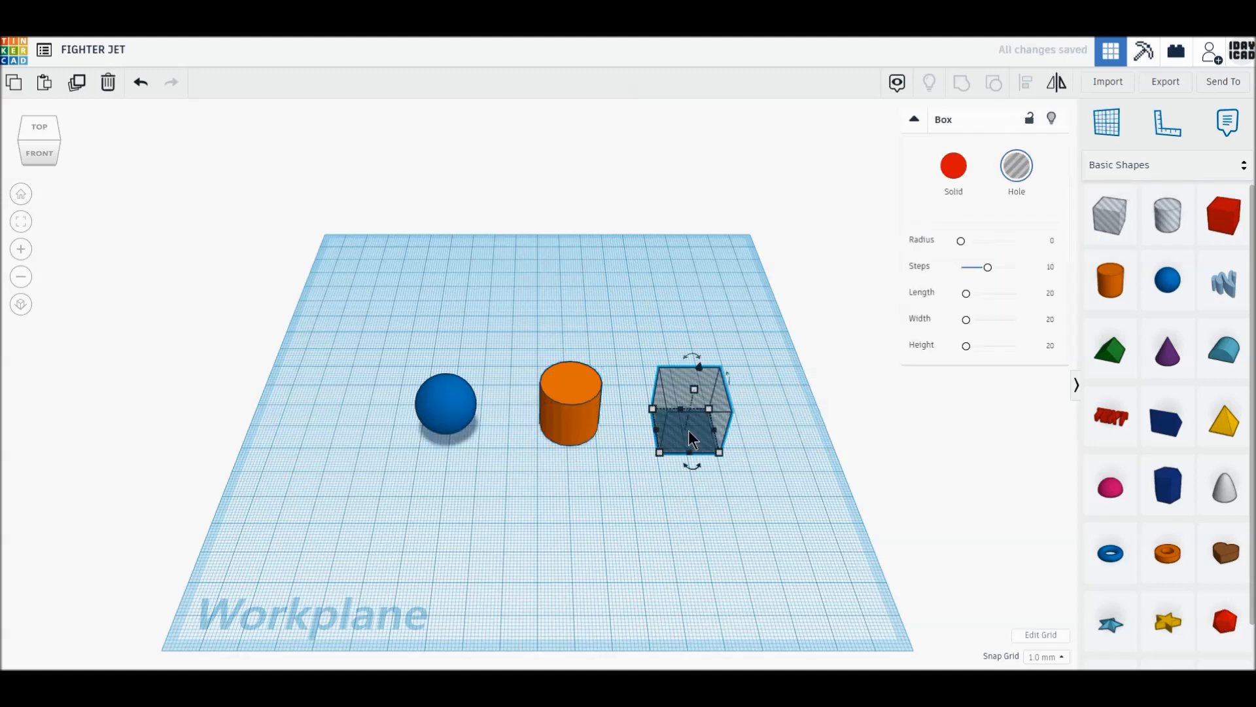
{"action": "left_click_drag", "start_coordinate": [1110, 216], "coordinate": [361, 410]}
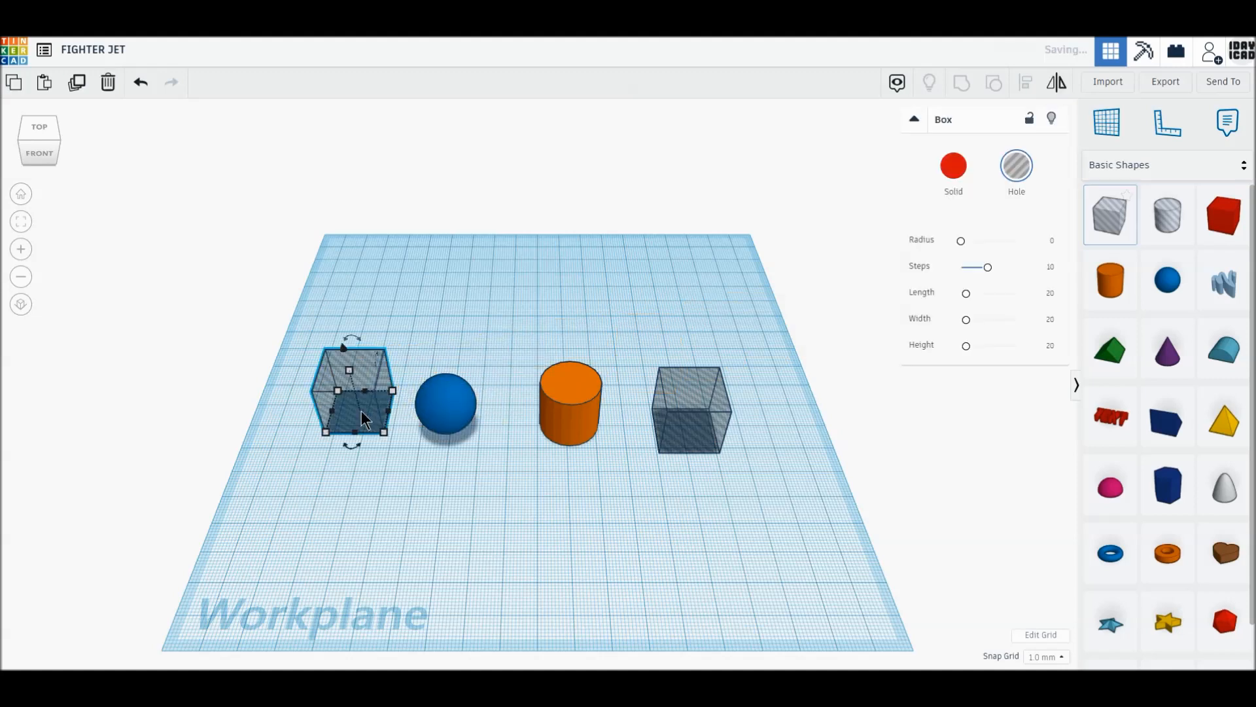
{"action": "left_click", "coordinate": [349, 458]}
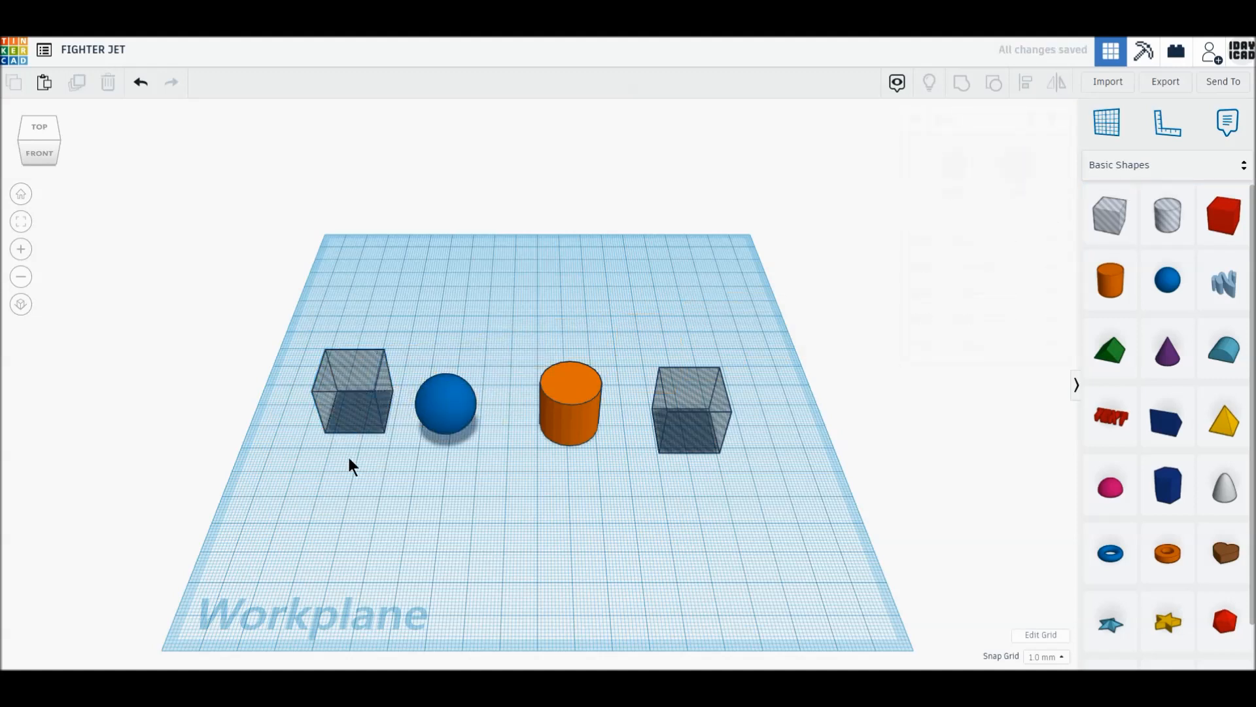
Set the sphere's steps to 24 and the cylinder's sides to 64 to smooth both shapes.
{"action": "scroll", "coordinate": [330, 466], "scroll_direction": "down", "scroll_amount": 2}
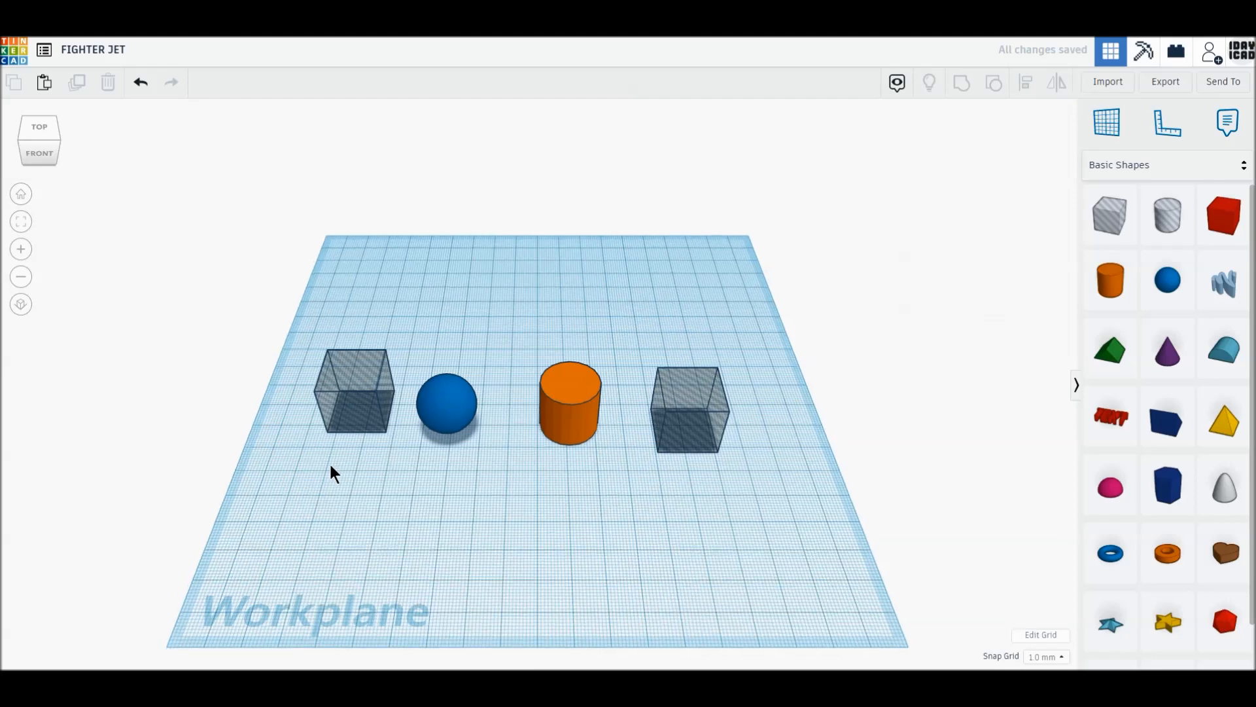
{"action": "scroll", "coordinate": [331, 465], "scroll_direction": "up", "scroll_amount": 4}
{"action": "scroll", "coordinate": [331, 466], "scroll_direction": "up", "scroll_amount": 2}
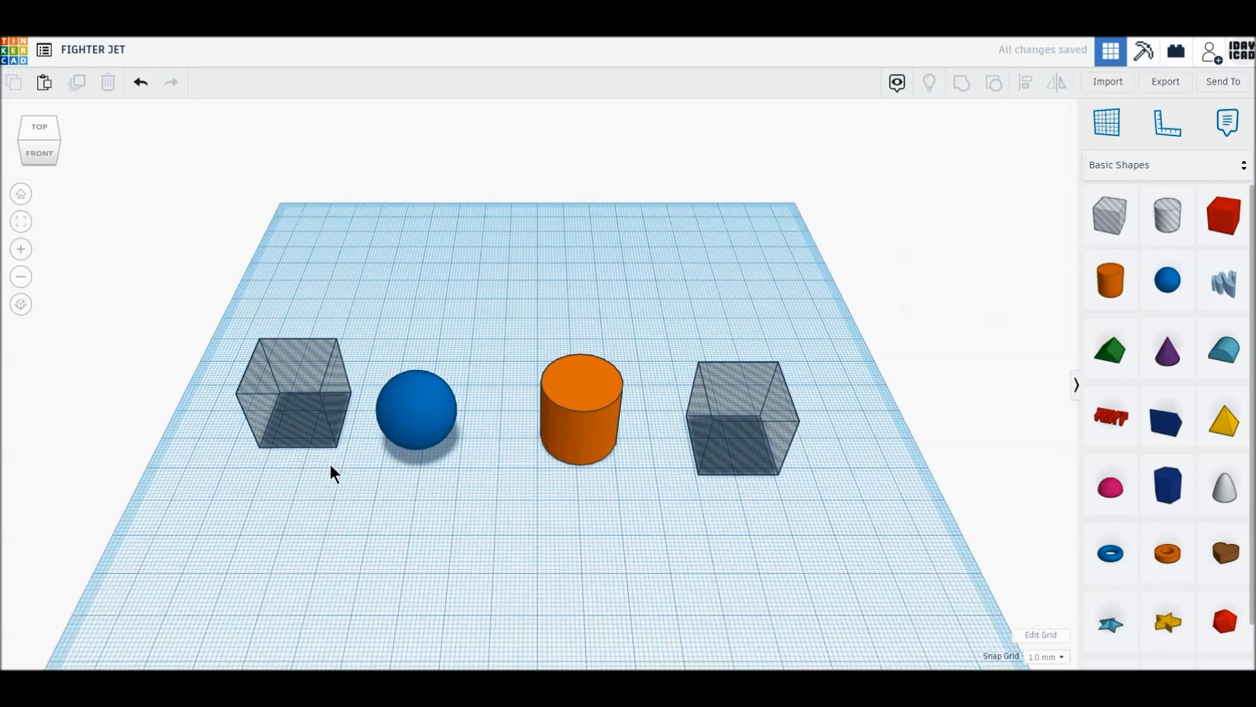
{"action": "scroll", "coordinate": [331, 466], "scroll_direction": "up", "scroll_amount": 2}
{"action": "scroll", "coordinate": [332, 465], "scroll_direction": "up", "scroll_amount": 2}
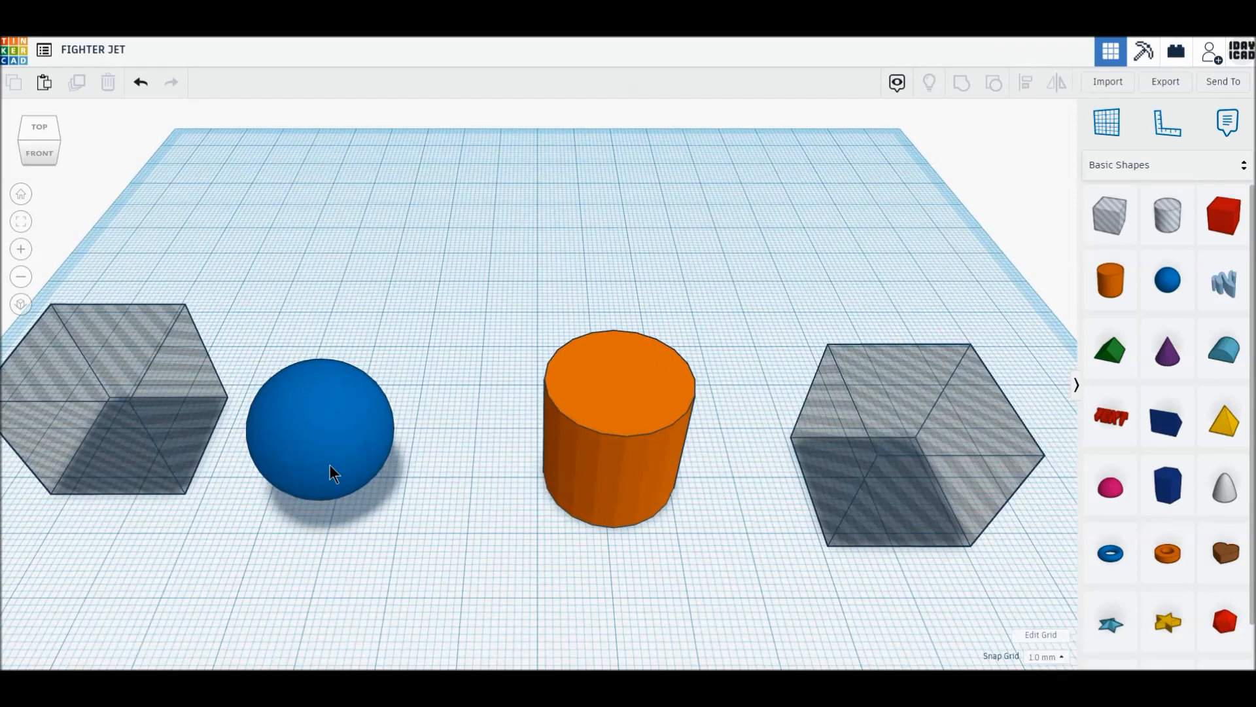
{"action": "left_click", "coordinate": [330, 465]}
{"action": "left_click_drag", "start_coordinate": [1001, 242], "coordinate": [1073, 252]}
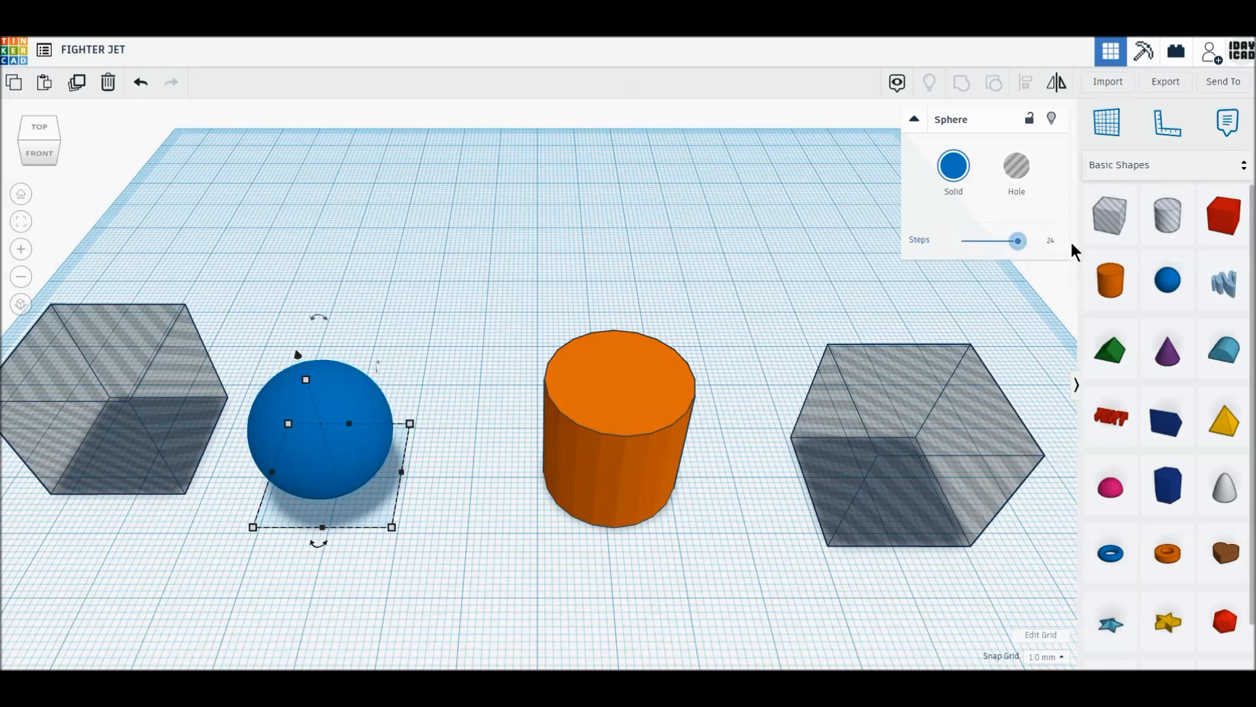
{"action": "left_click", "coordinate": [673, 398]}
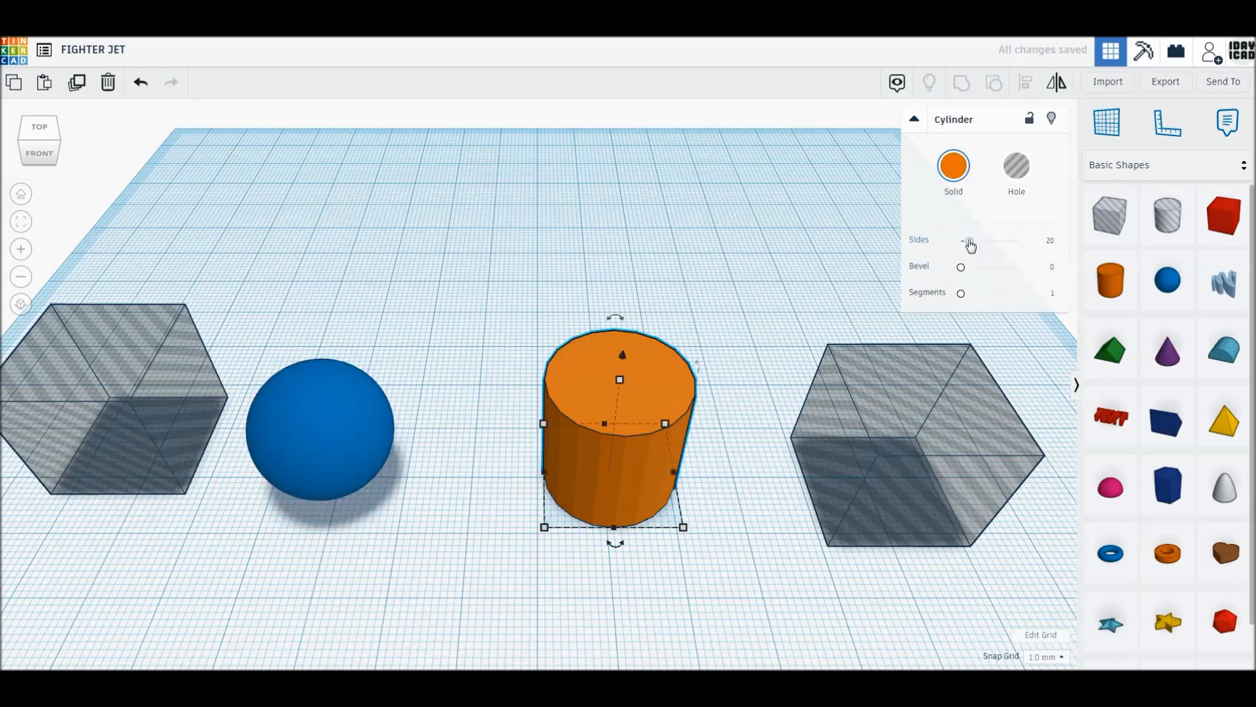
{"action": "left_click_drag", "start_coordinate": [969, 242], "coordinate": [1084, 249]}
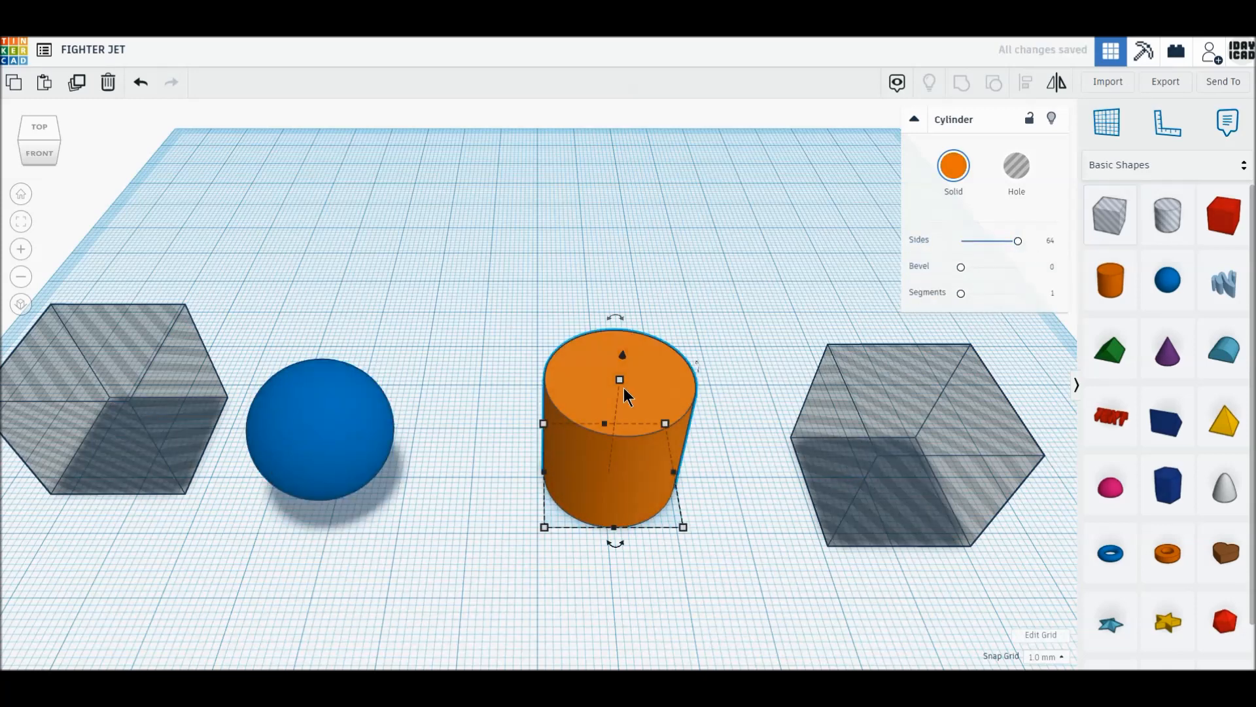
Switch to orthographic view and set the height of the box hole beside the sphere to 10 mm.
{"action": "left_click", "coordinate": [21, 304]}
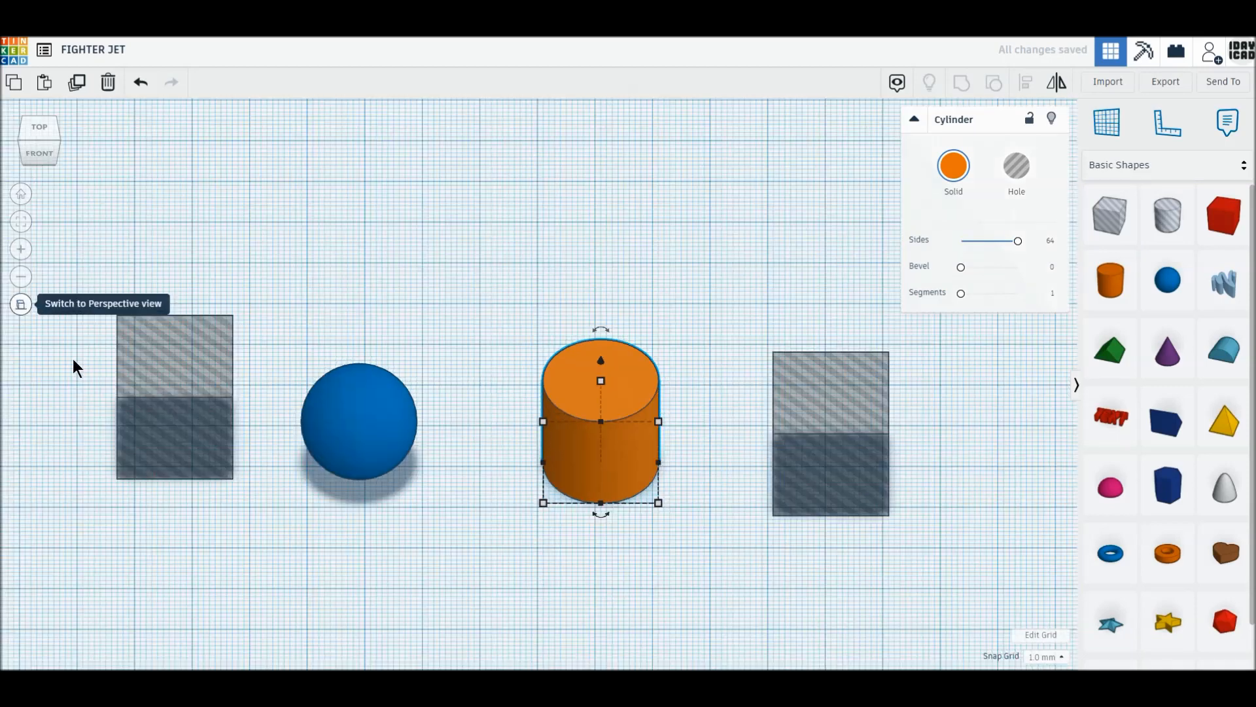
{"action": "left_click", "coordinate": [170, 393]}
{"action": "left_click", "coordinate": [242, 400]}
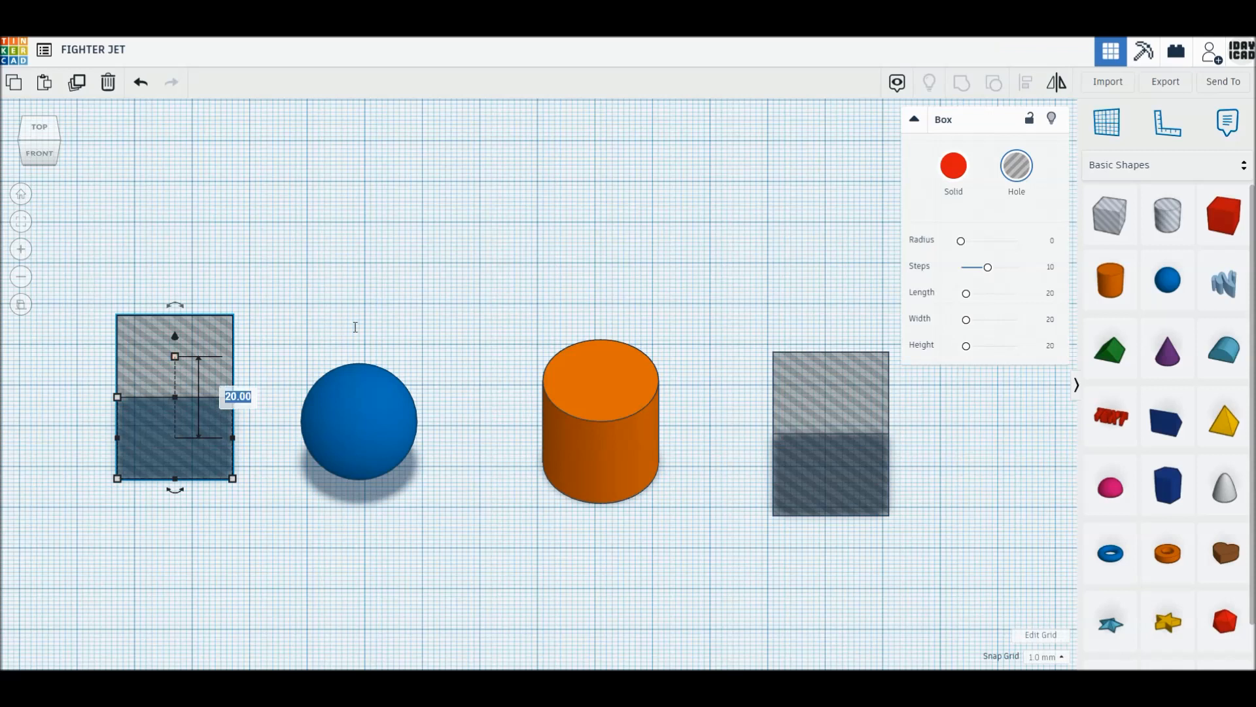
{"action": "type", "text": "10"}
{"action": "key", "text": "Return"}
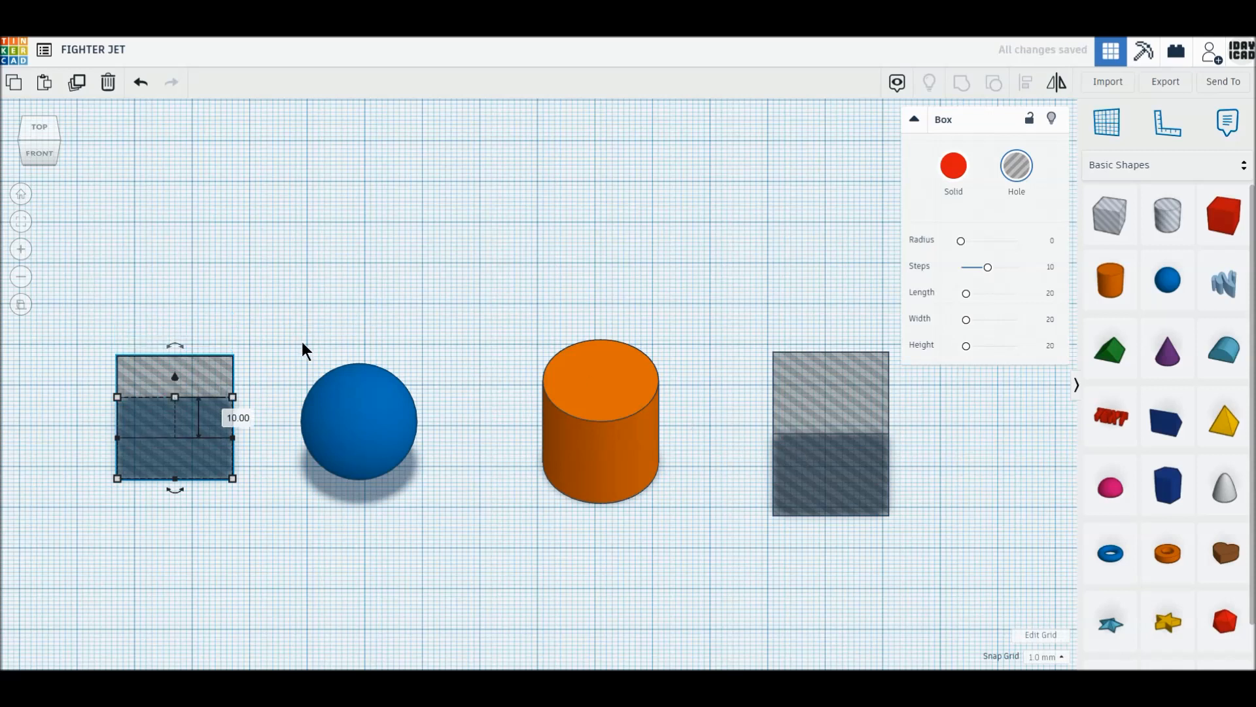
Move the 20 mm high box hole over the right half of the cylinder and group both to cut that half away.
{"action": "left_click", "coordinate": [37, 125]}
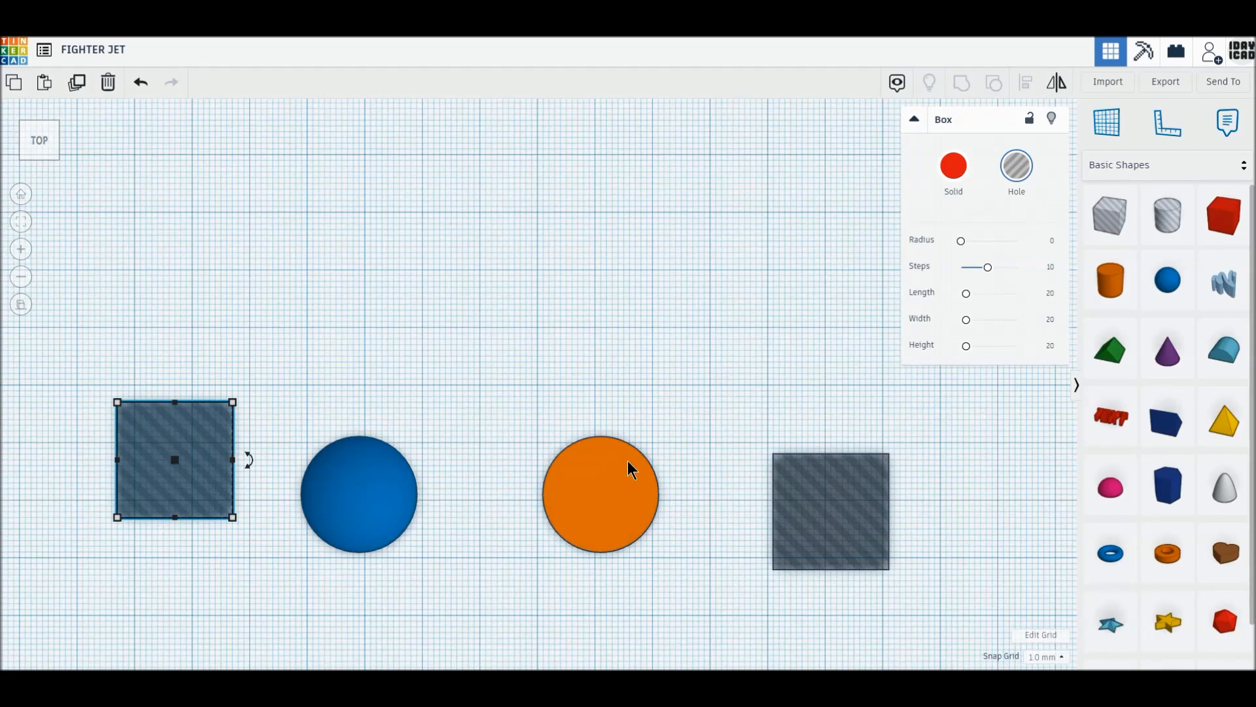
{"action": "left_click_drag", "start_coordinate": [623, 505], "coordinate": [617, 510]}
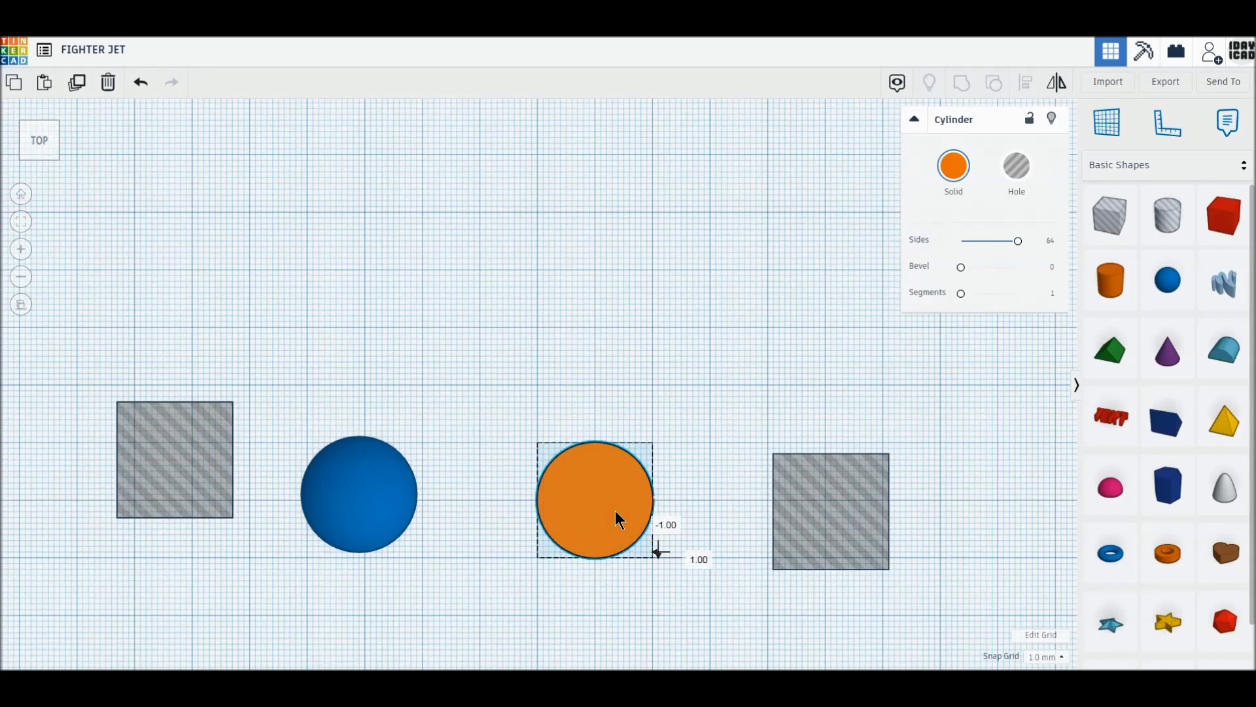
{"action": "middle_click_drag", "start_coordinate": [599, 488], "coordinate": [552, 411]}
{"action": "left_click_drag", "start_coordinate": [805, 449], "coordinate": [626, 437]}
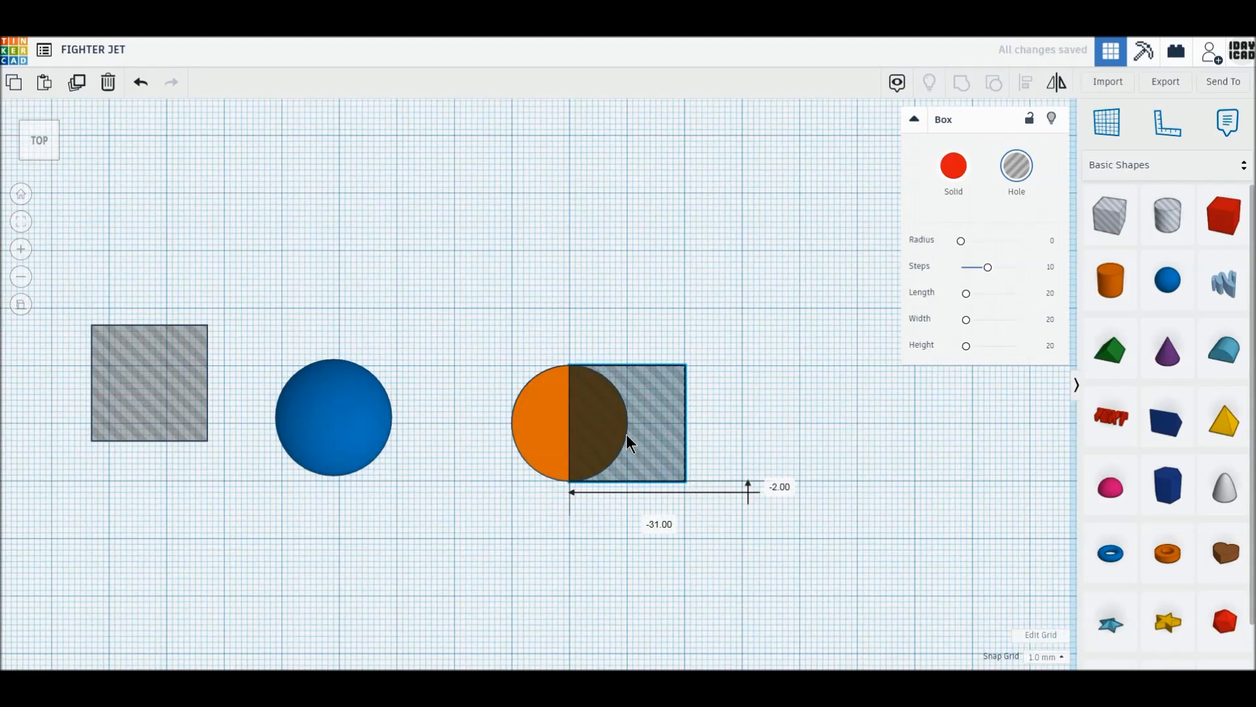
{"action": "left_click", "coordinate": [611, 425], "text": "shift"}
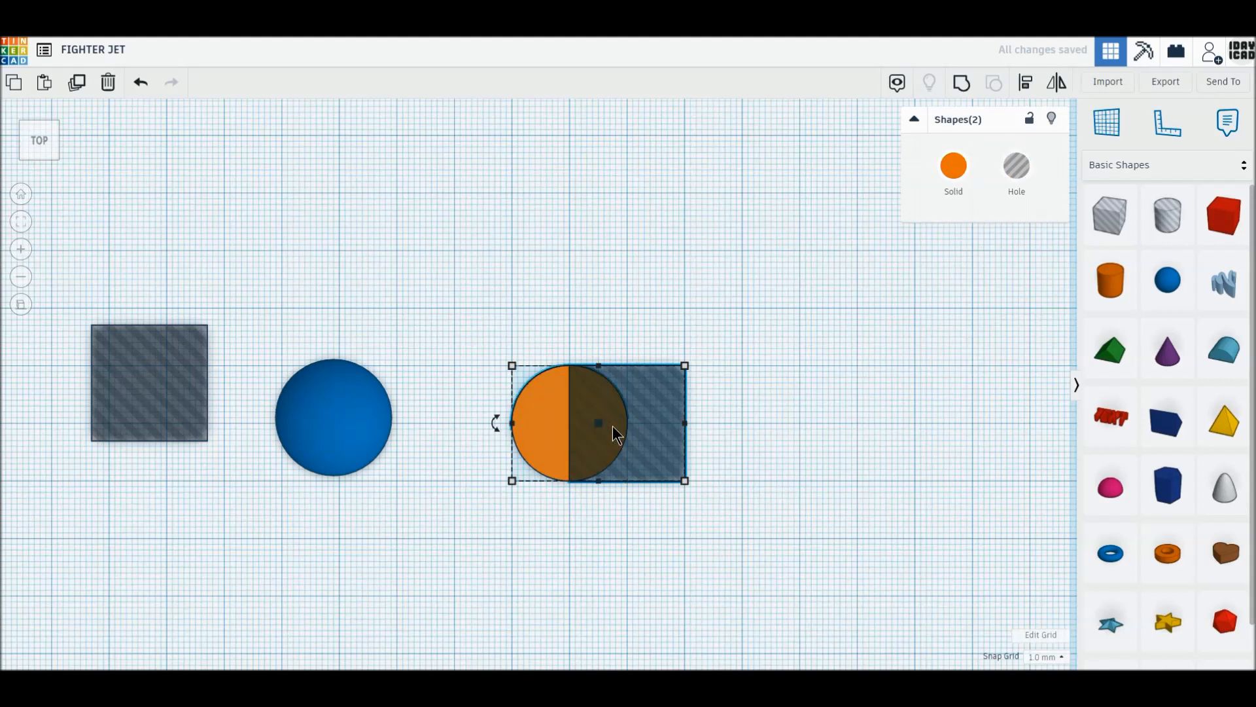
{"action": "left_click", "coordinate": [956, 89]}
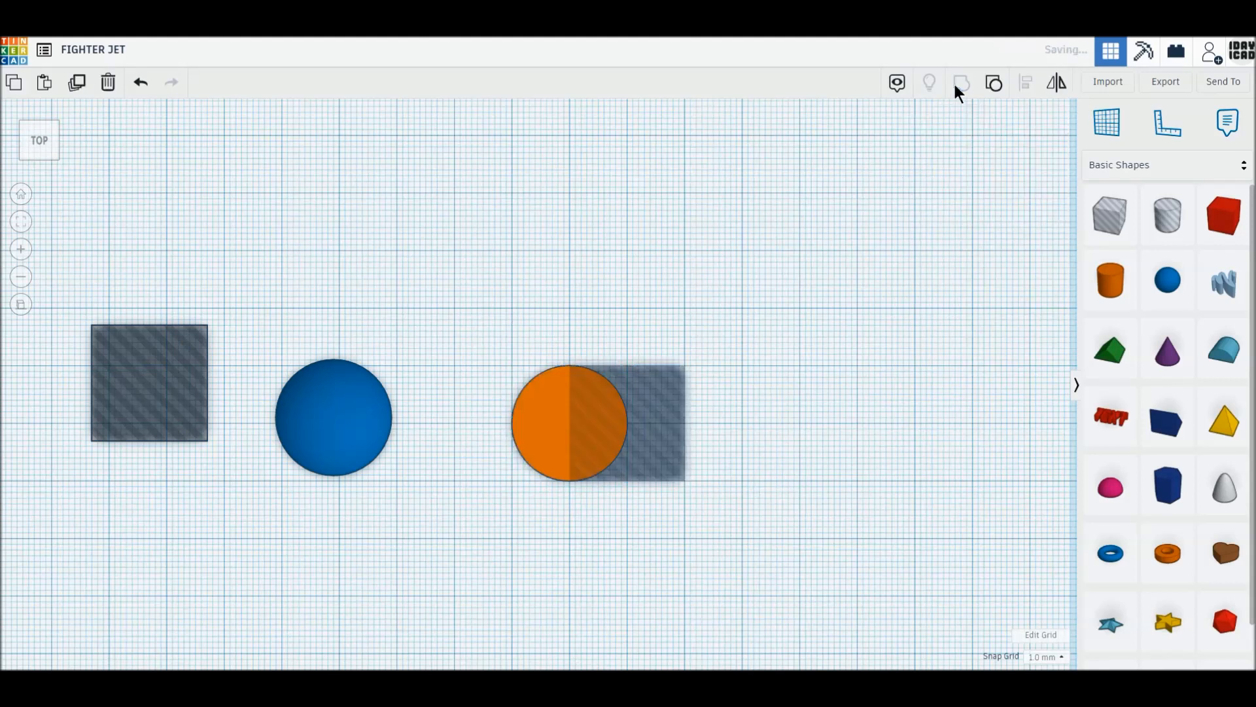
Lay the half cylinder flat side down on the workplane and set its height to 100 mm and its width to 30 mm.
{"action": "left_click", "coordinate": [38, 158]}
{"action": "left_click_drag", "start_coordinate": [543, 277], "coordinate": [543, 350]}
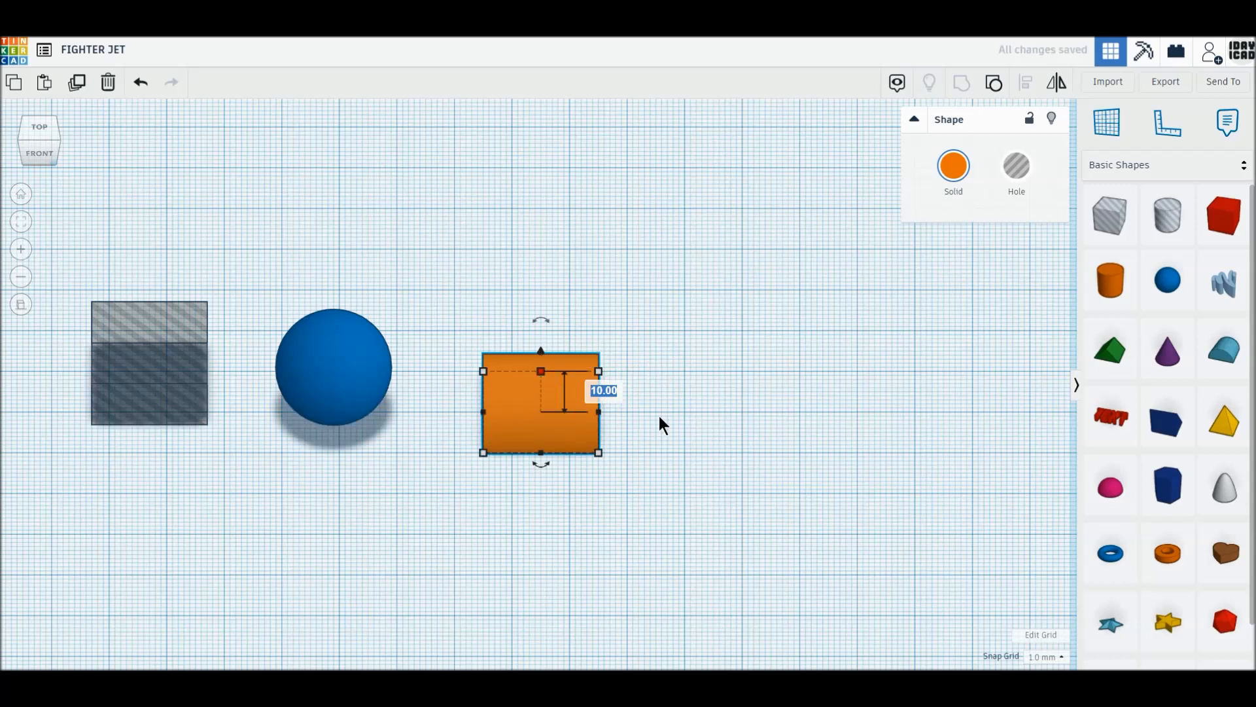
{"action": "type", "text": "100"}
{"action": "key", "text": "Return"}
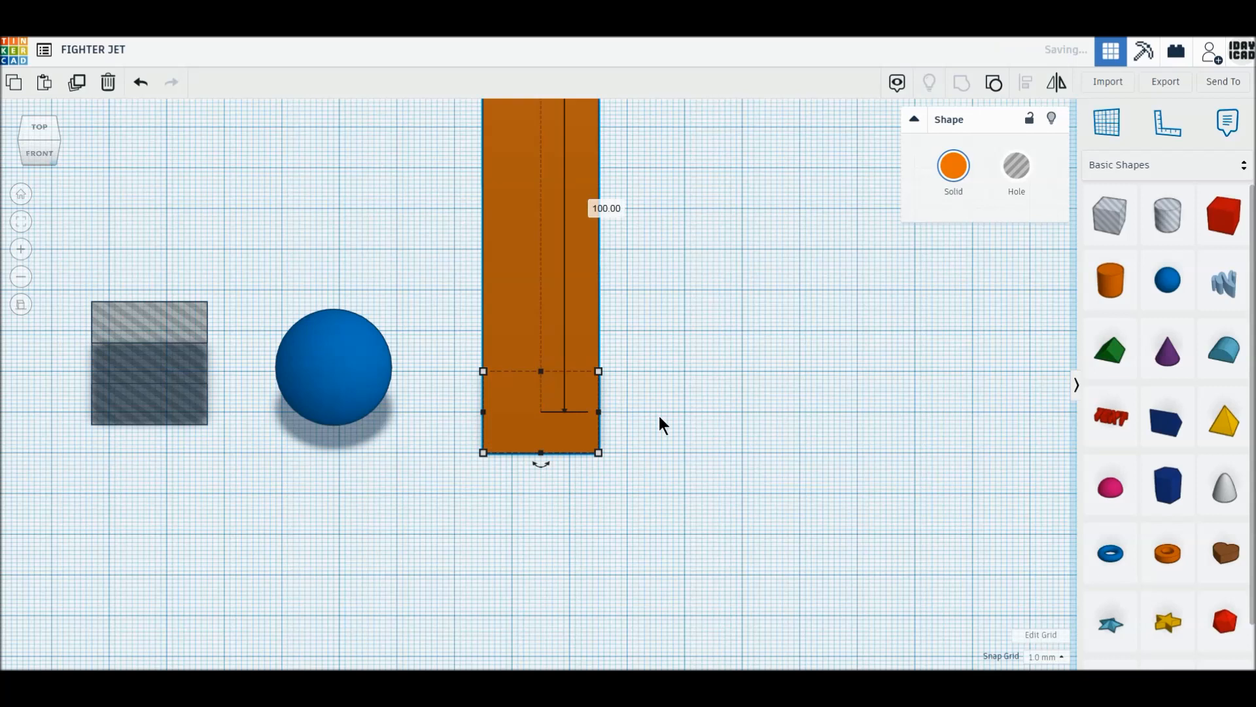
{"action": "left_click", "coordinate": [543, 496]}
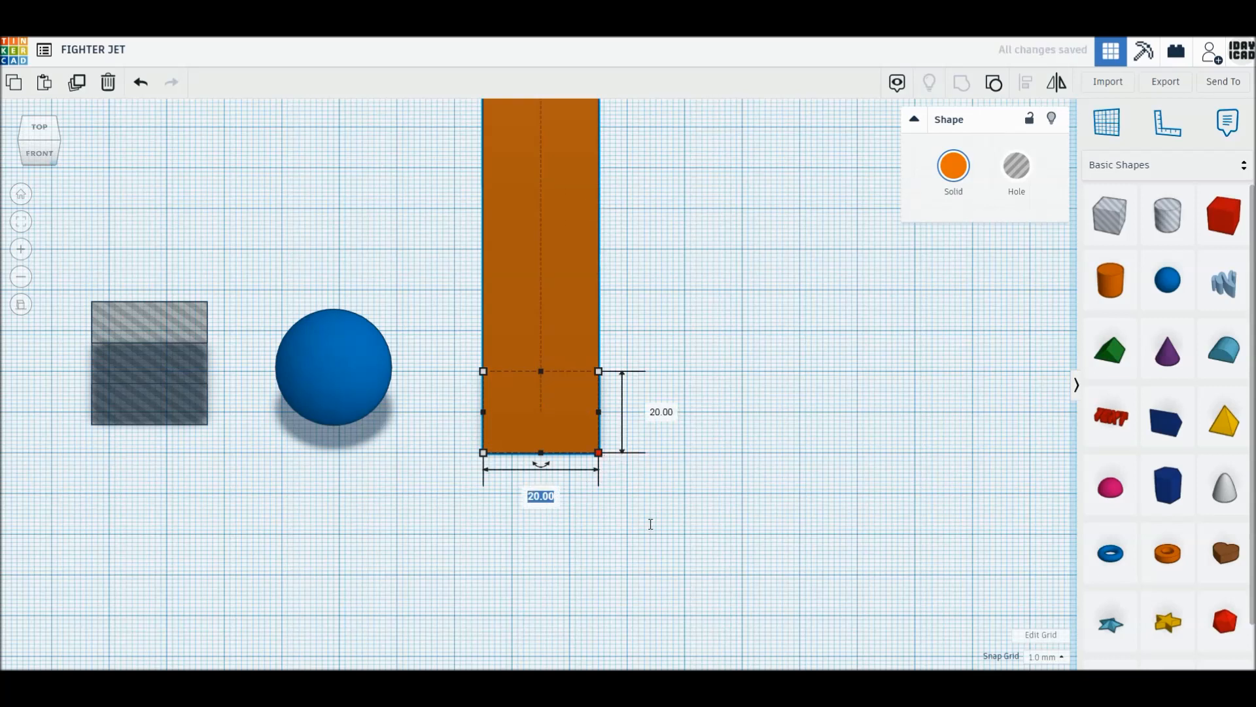
{"action": "type", "text": "30"}
{"action": "key", "text": "Return"}
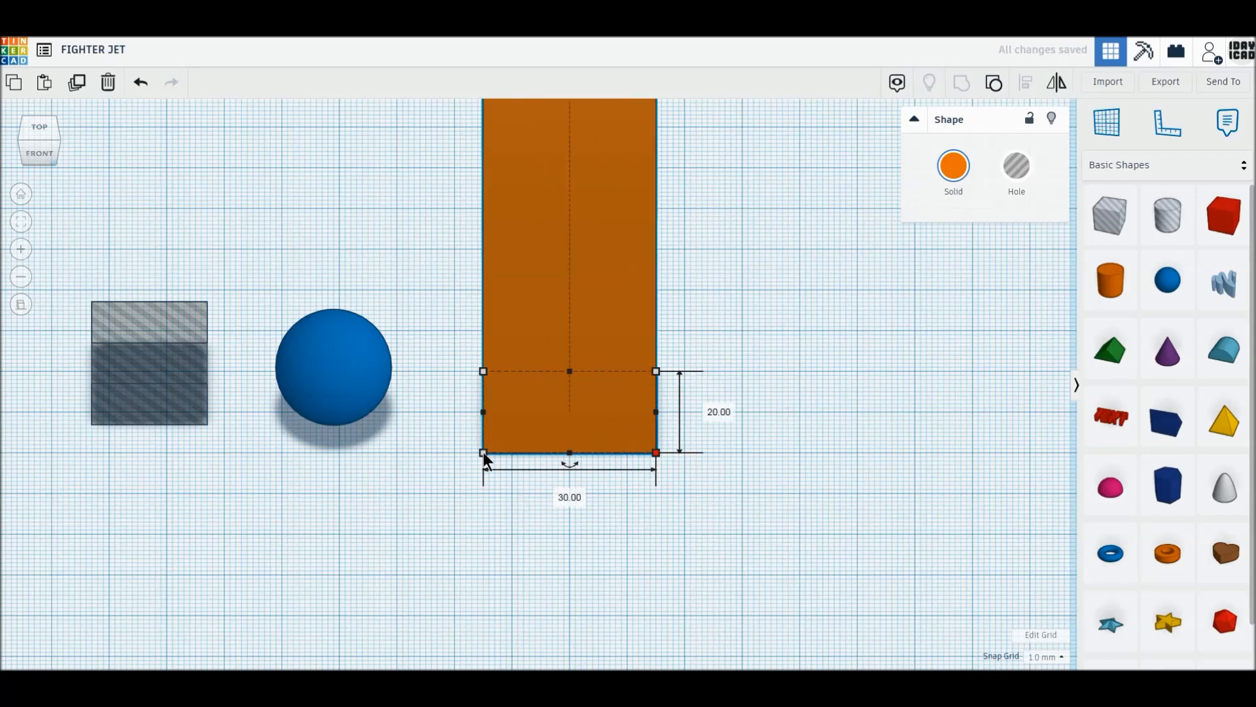
Move the 10 mm high box hole under the sphere, center-align them left to right, and group them to remove the sphere's lower half.
{"action": "middle_click_drag", "start_coordinate": [520, 452], "coordinate": [562, 540]}
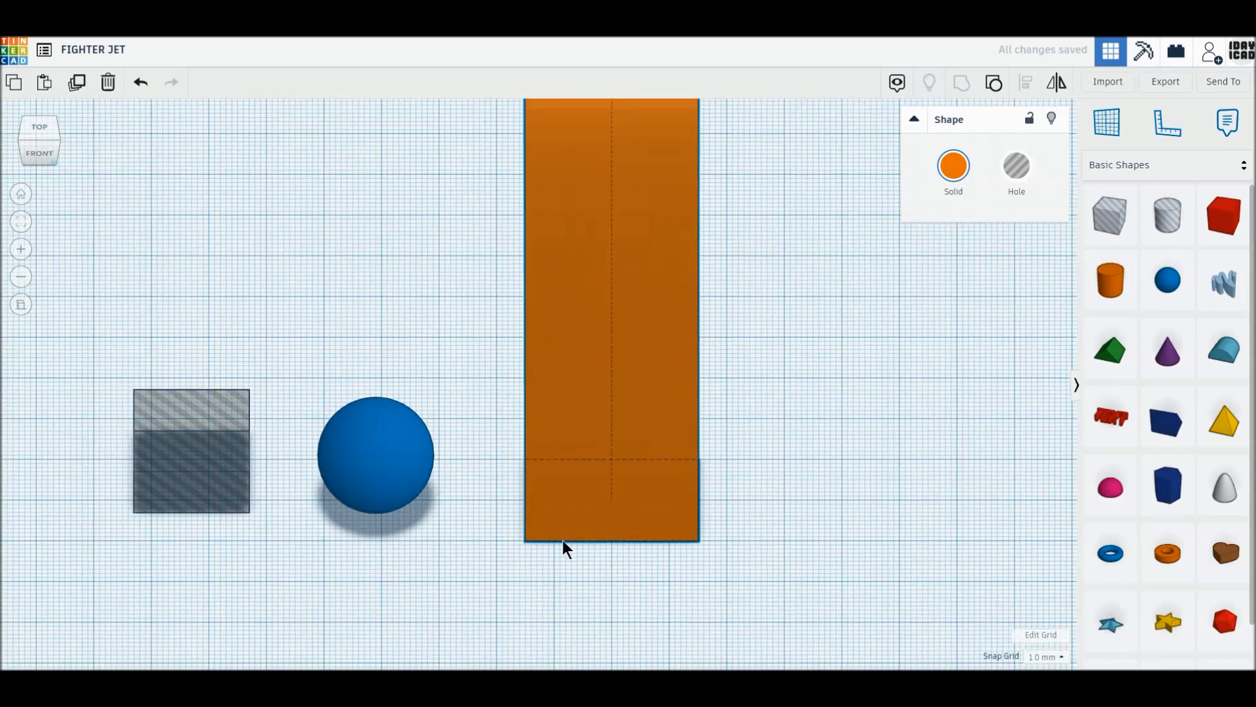
{"action": "left_click", "coordinate": [53, 139]}
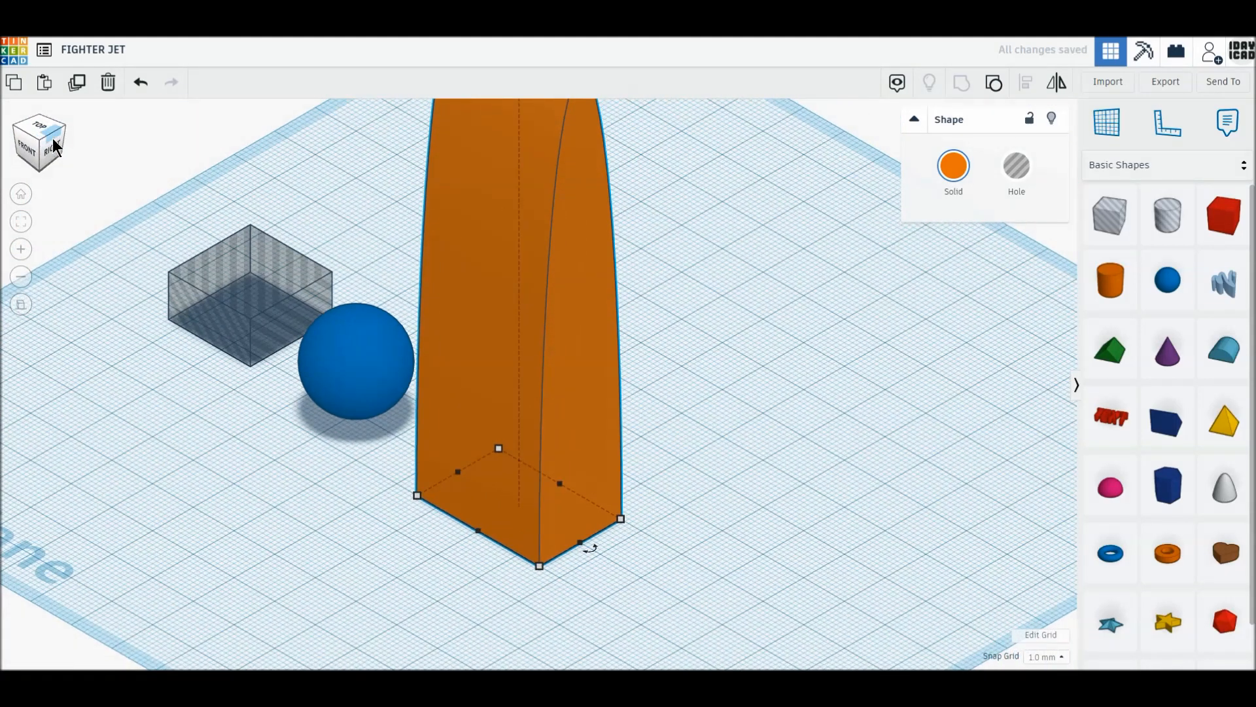
{"action": "middle_click_drag", "start_coordinate": [234, 222], "coordinate": [271, 288]}
{"action": "left_click", "coordinate": [27, 140]}
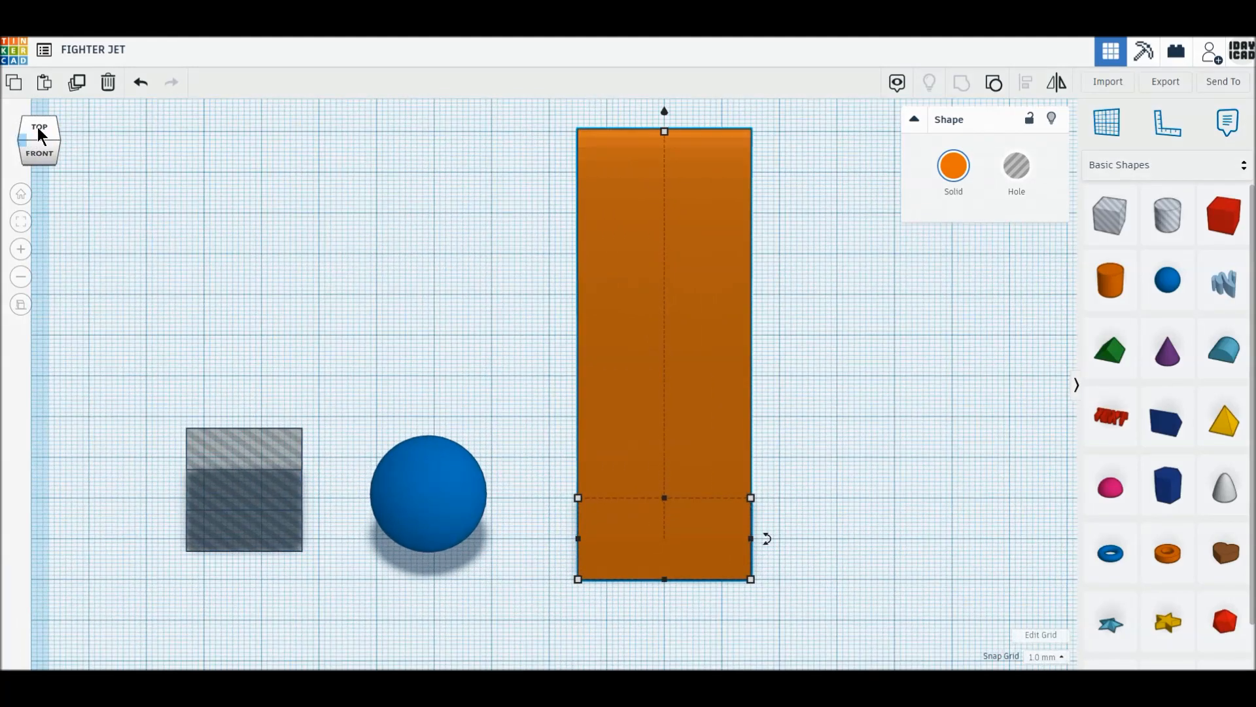
{"action": "left_click_drag", "start_coordinate": [257, 496], "coordinate": [442, 513]}
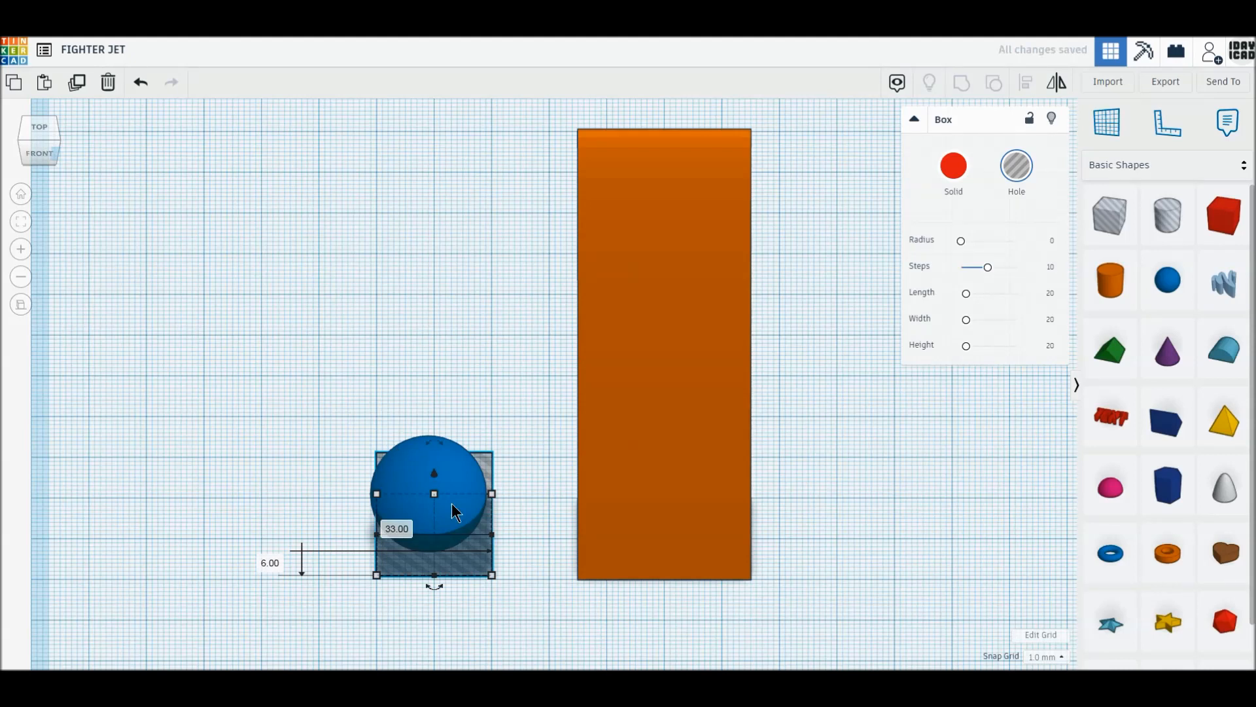
{"action": "left_click", "coordinate": [472, 527], "text": "shift"}
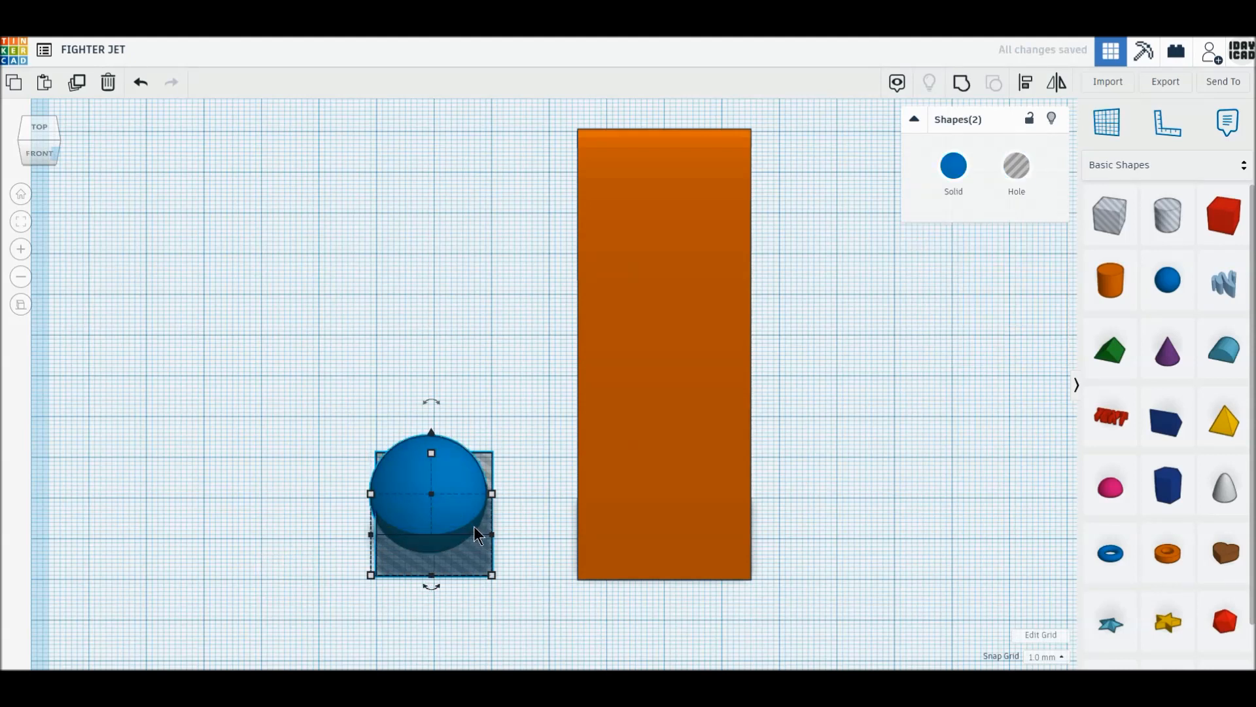
{"action": "left_click", "coordinate": [1027, 88]}
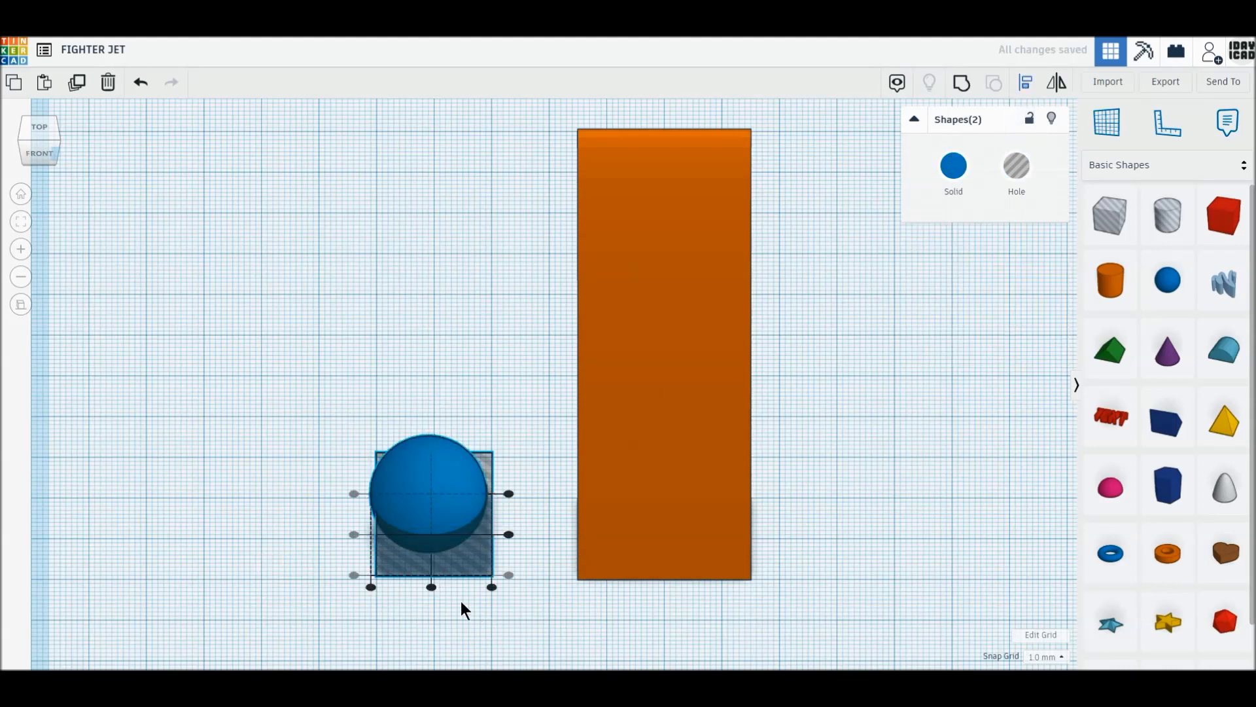
{"action": "left_click", "coordinate": [431, 587]}
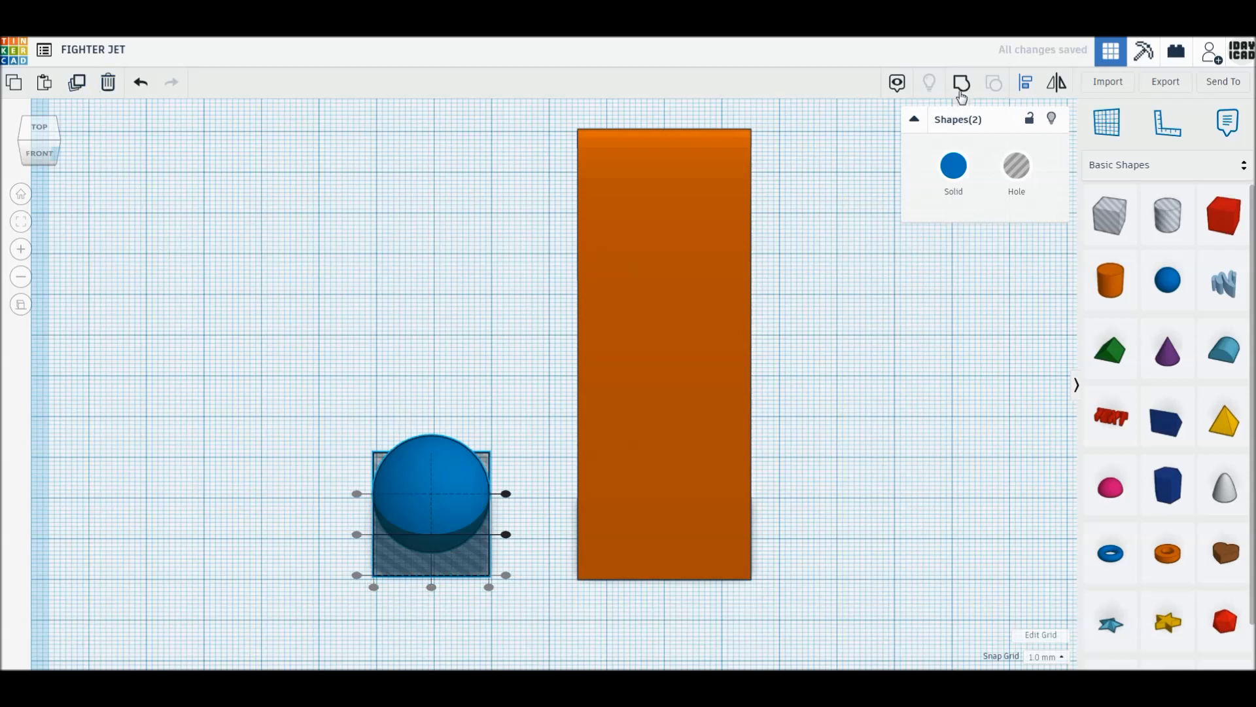
{"action": "left_click", "coordinate": [960, 92]}
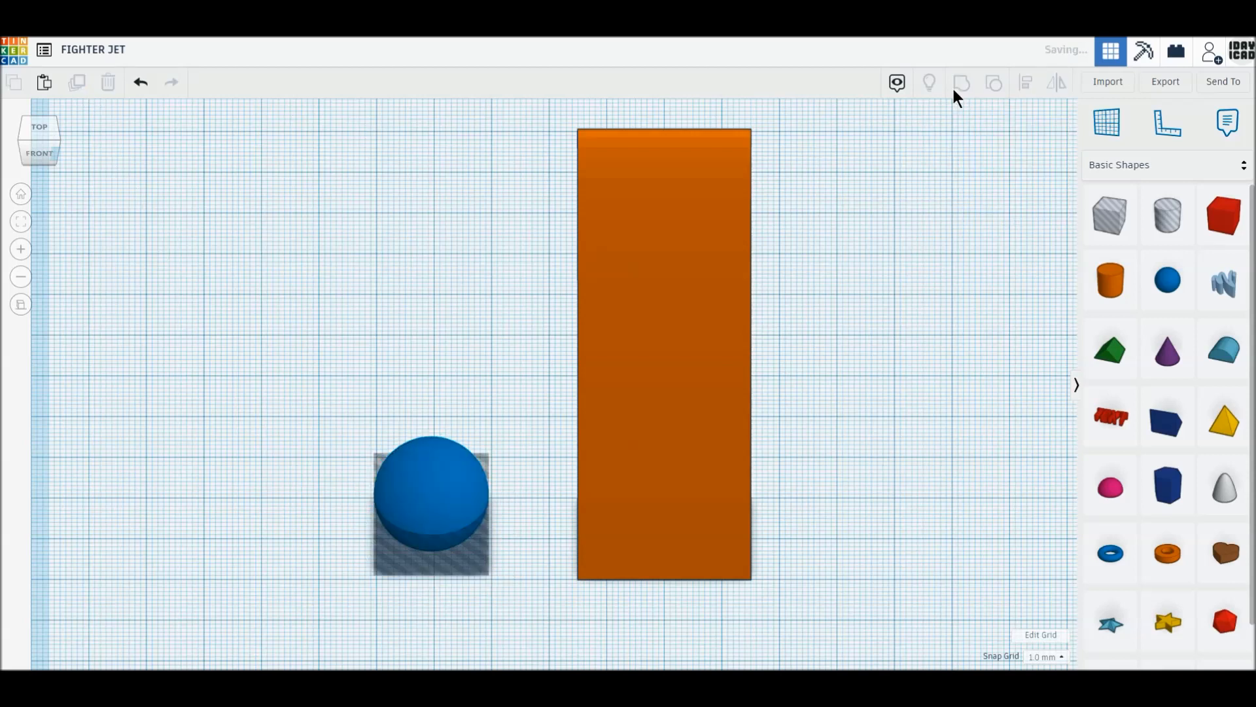
Lower the half sphere 10 mm onto the workplane and move it closer to the orange body.
{"action": "left_click_drag", "start_coordinate": [431, 435], "coordinate": [437, 475]}
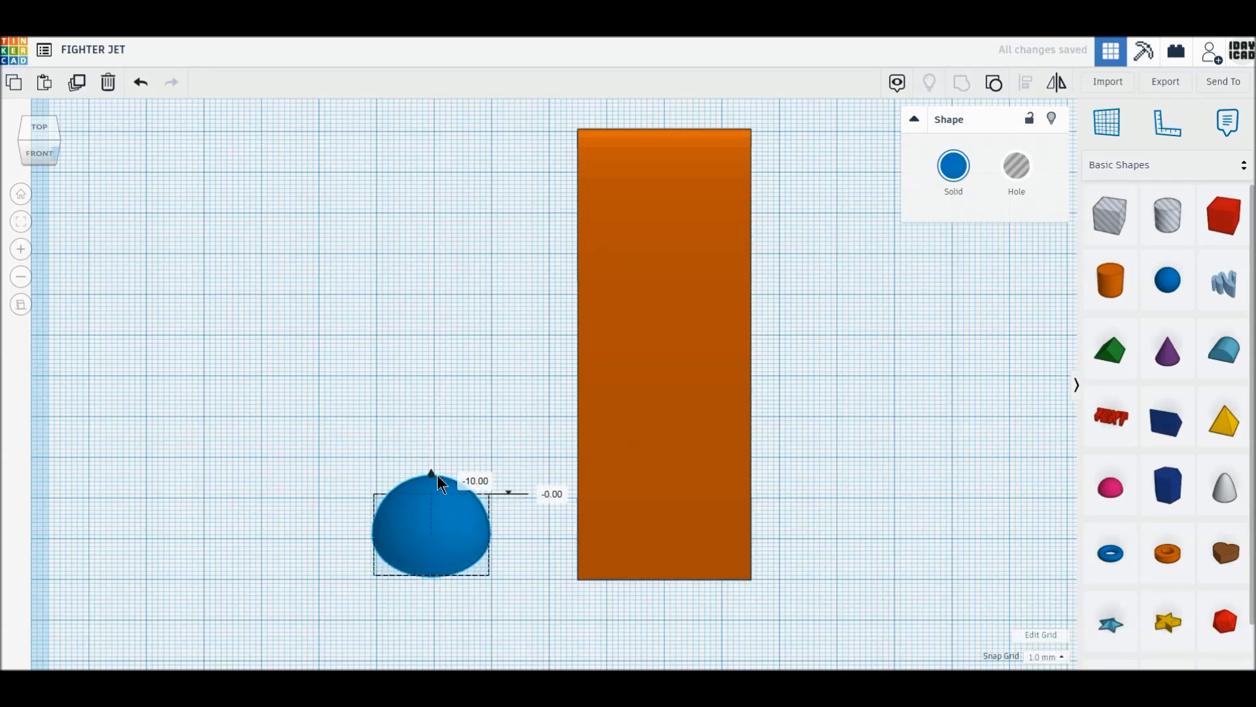
{"action": "left_click", "coordinate": [360, 394]}
{"action": "left_click_drag", "start_coordinate": [431, 535], "coordinate": [450, 541]}
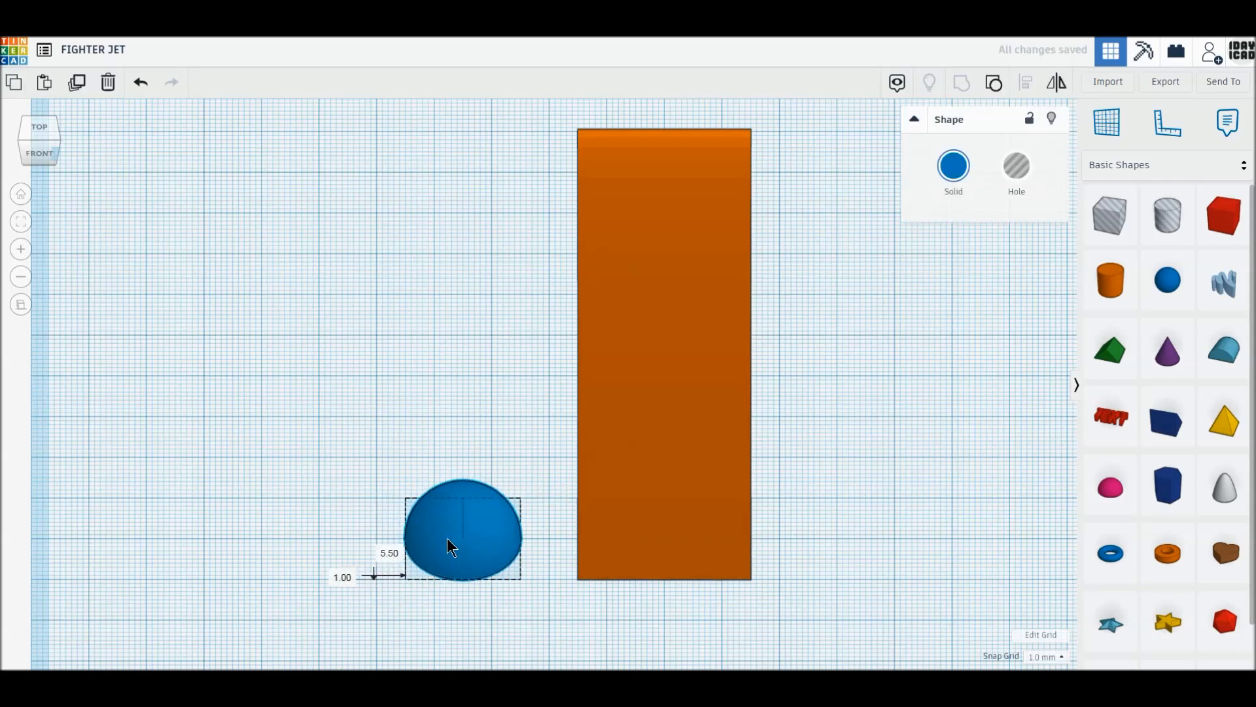
Set the half sphere's height to 100 mm.
{"action": "mouse_move", "coordinate": [464, 502]}
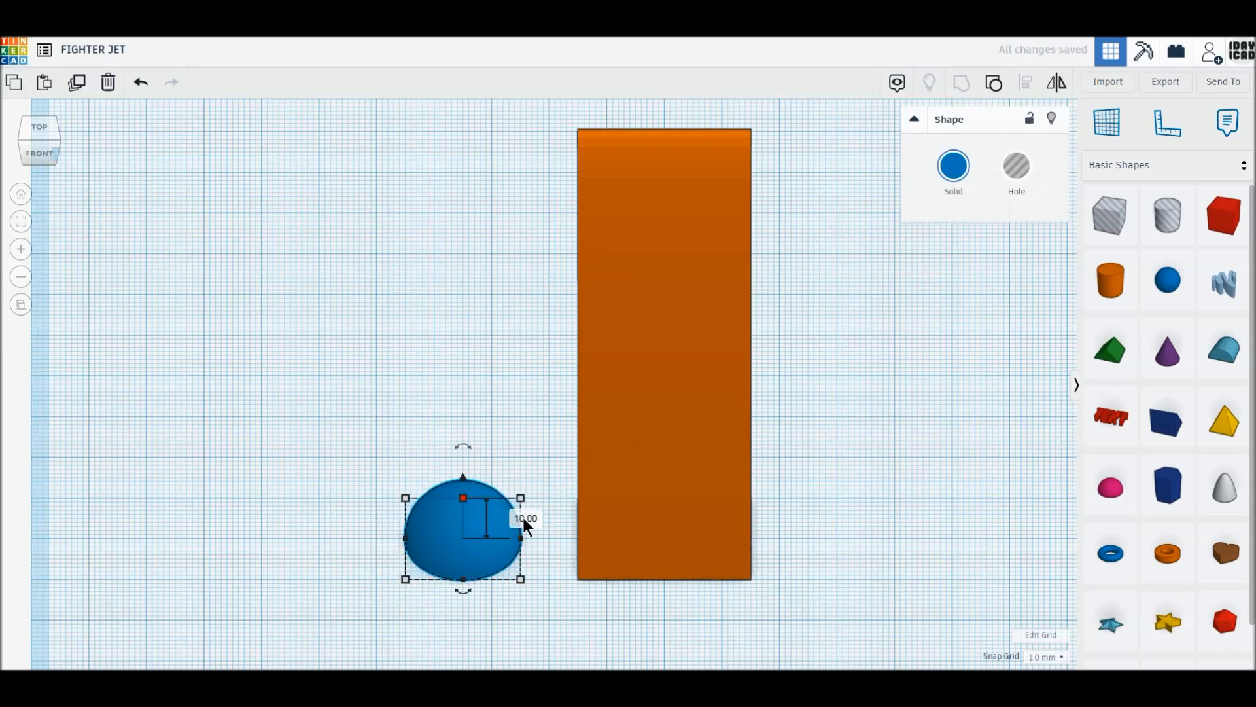
{"action": "type", "text": "100"}
{"action": "key", "text": "Return"}
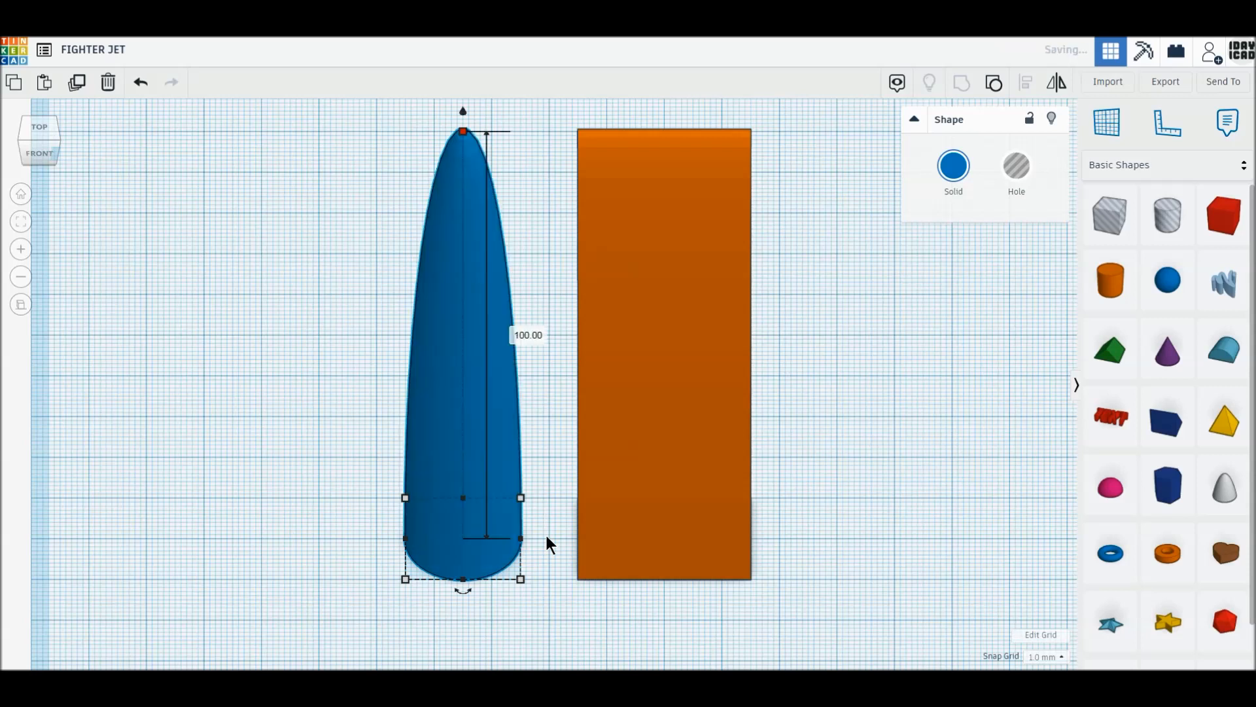
Center the half sphere over one end of the orange half cylinder and place a duplicate centered over the opposite end.
{"action": "left_click", "coordinate": [37, 129]}
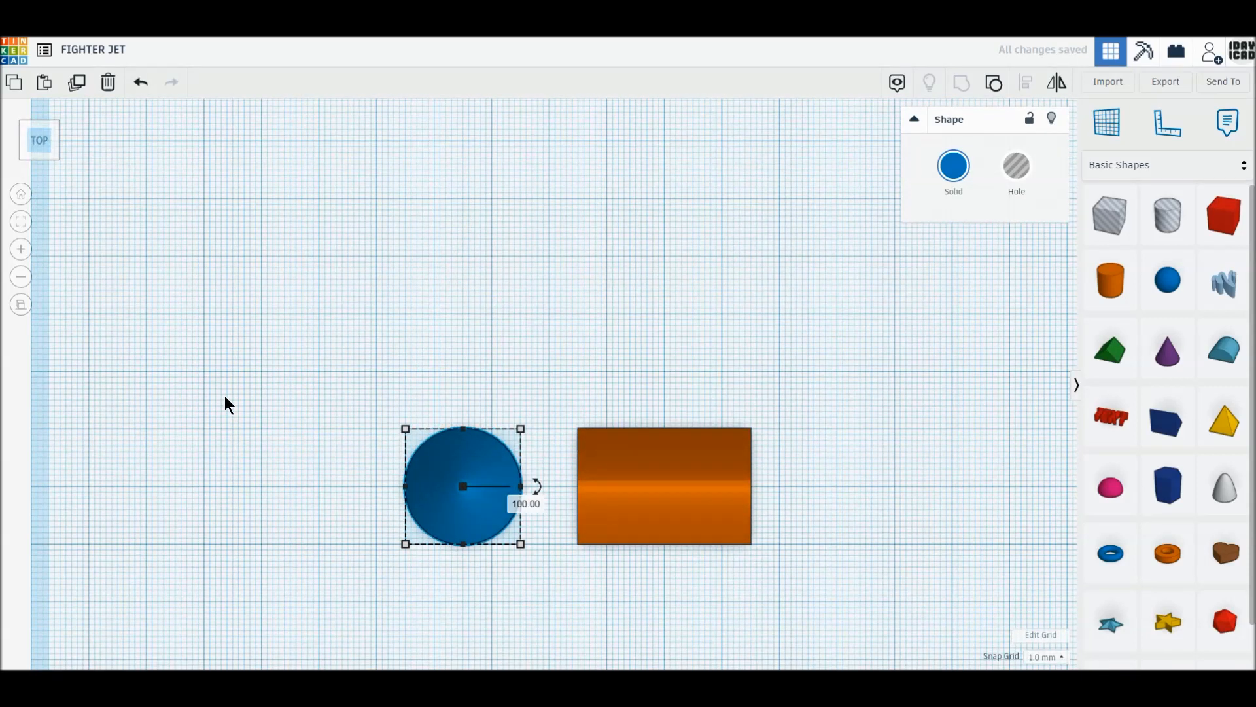
{"action": "left_click", "coordinate": [226, 395]}
{"action": "left_click_drag", "start_coordinate": [688, 499], "coordinate": [673, 498]}
{"action": "left_click_drag", "start_coordinate": [497, 521], "coordinate": [567, 514]}
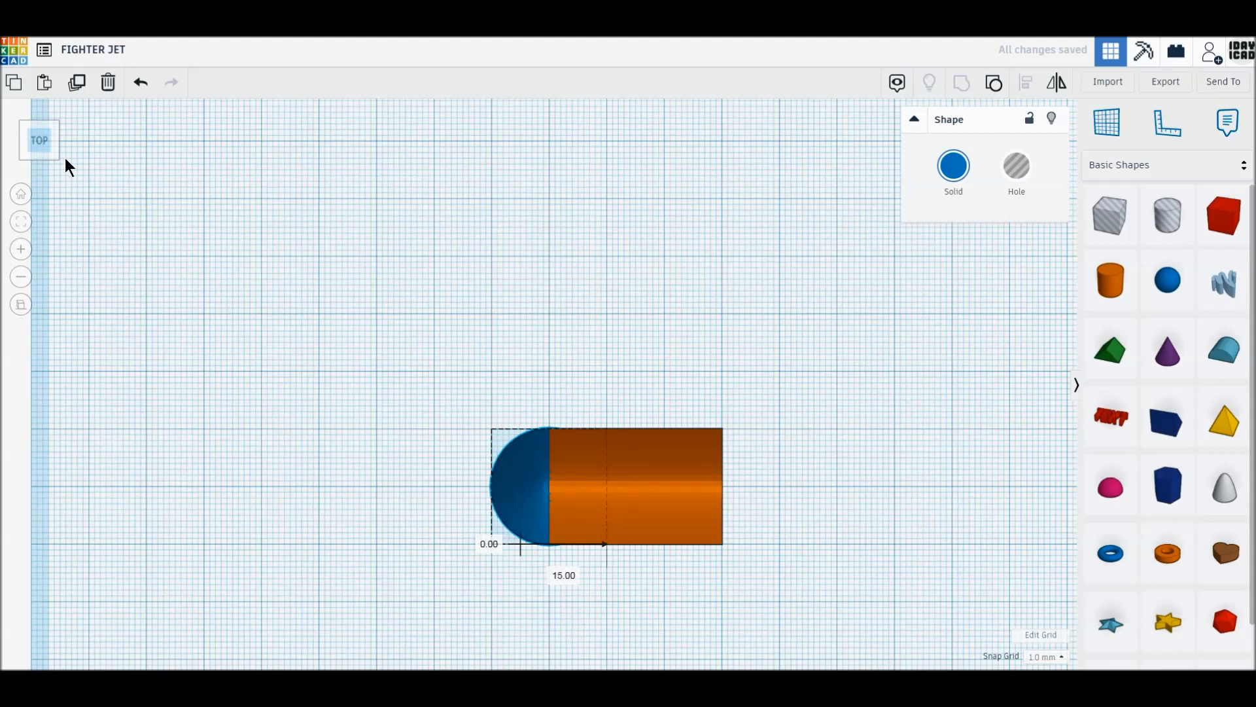
{"action": "left_click", "coordinate": [77, 87]}
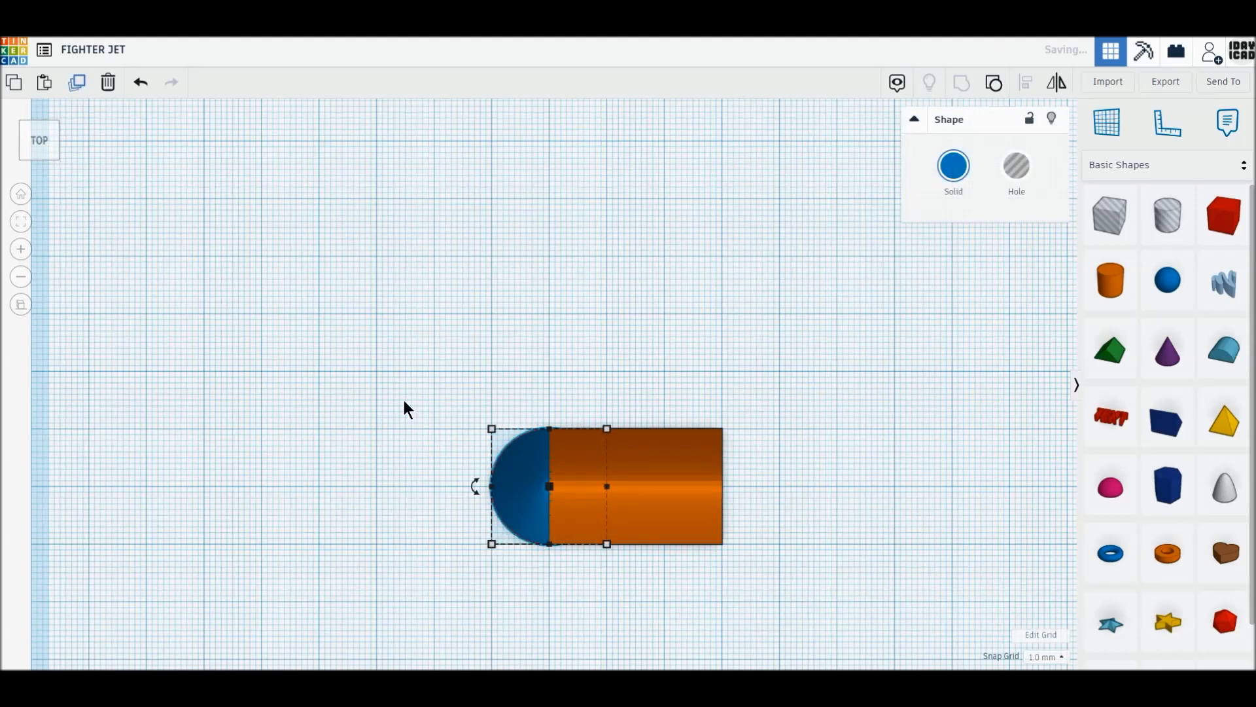
{"action": "left_click_drag", "start_coordinate": [520, 520], "coordinate": [687, 511]}
Group the half cylinder with both half spheres and make the whole group solid orange.
{"action": "left_click_drag", "start_coordinate": [441, 381], "coordinate": [827, 517]}
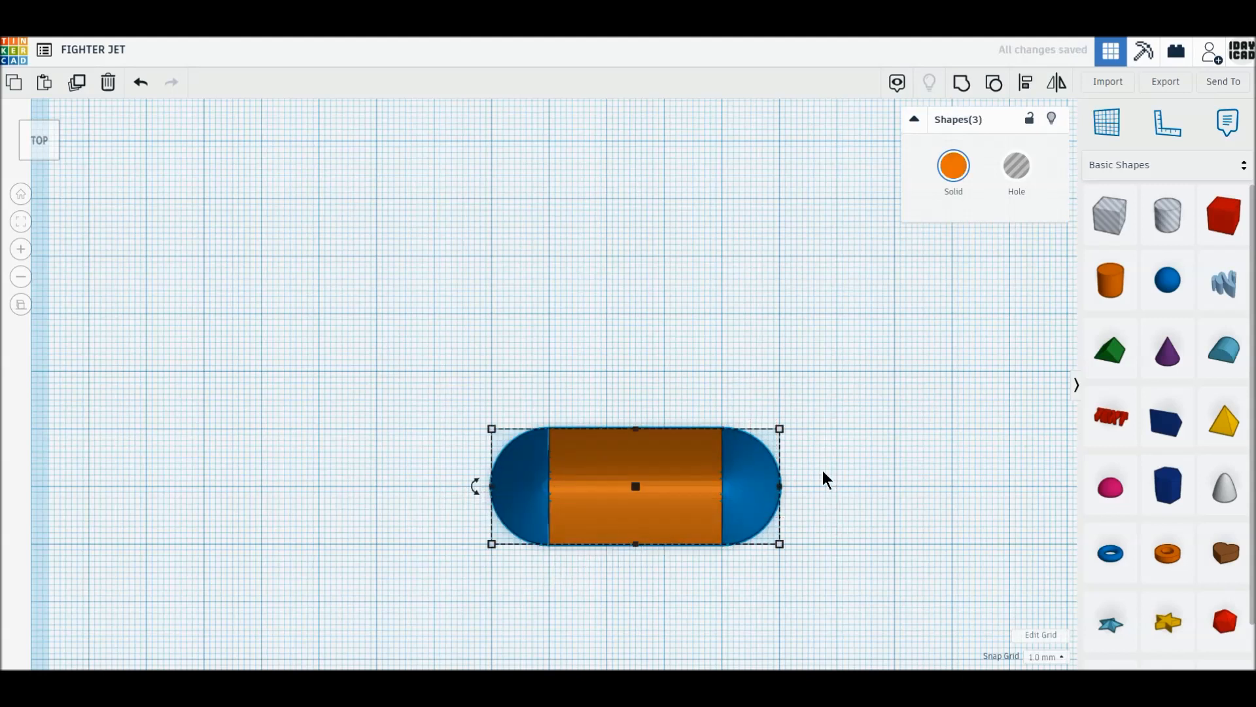
{"action": "left_click", "coordinate": [962, 83]}
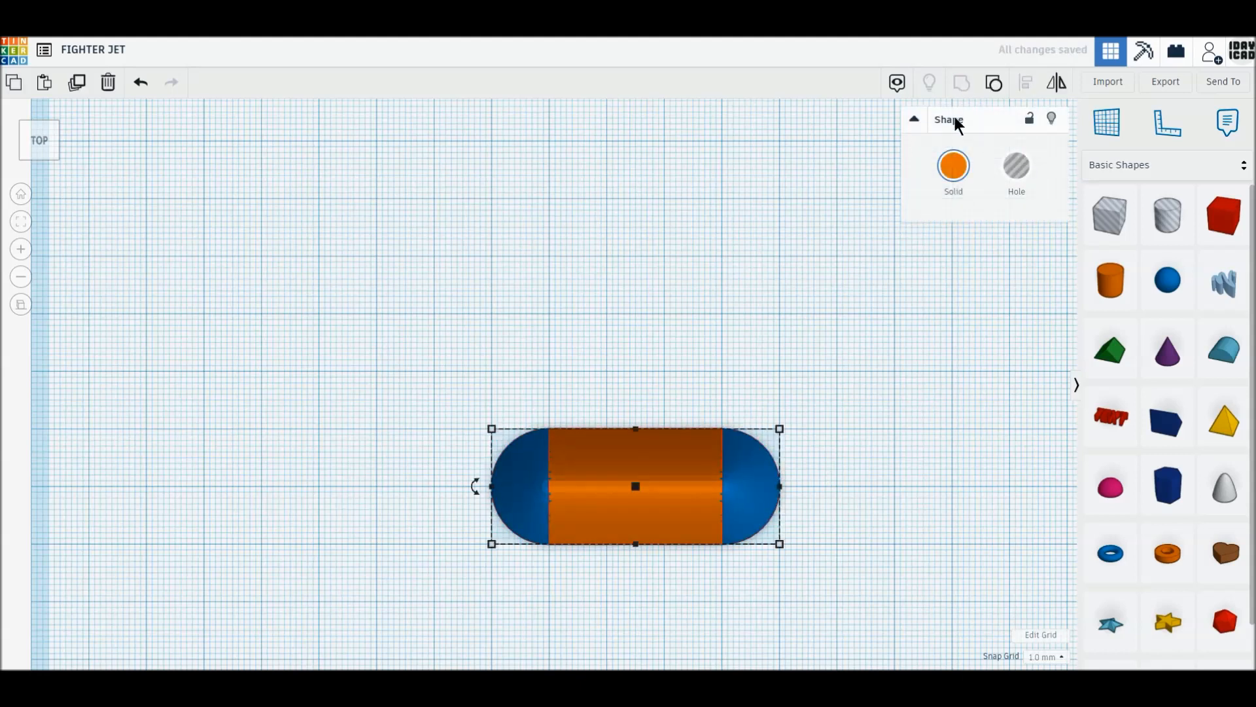
{"action": "left_click", "coordinate": [953, 167]}
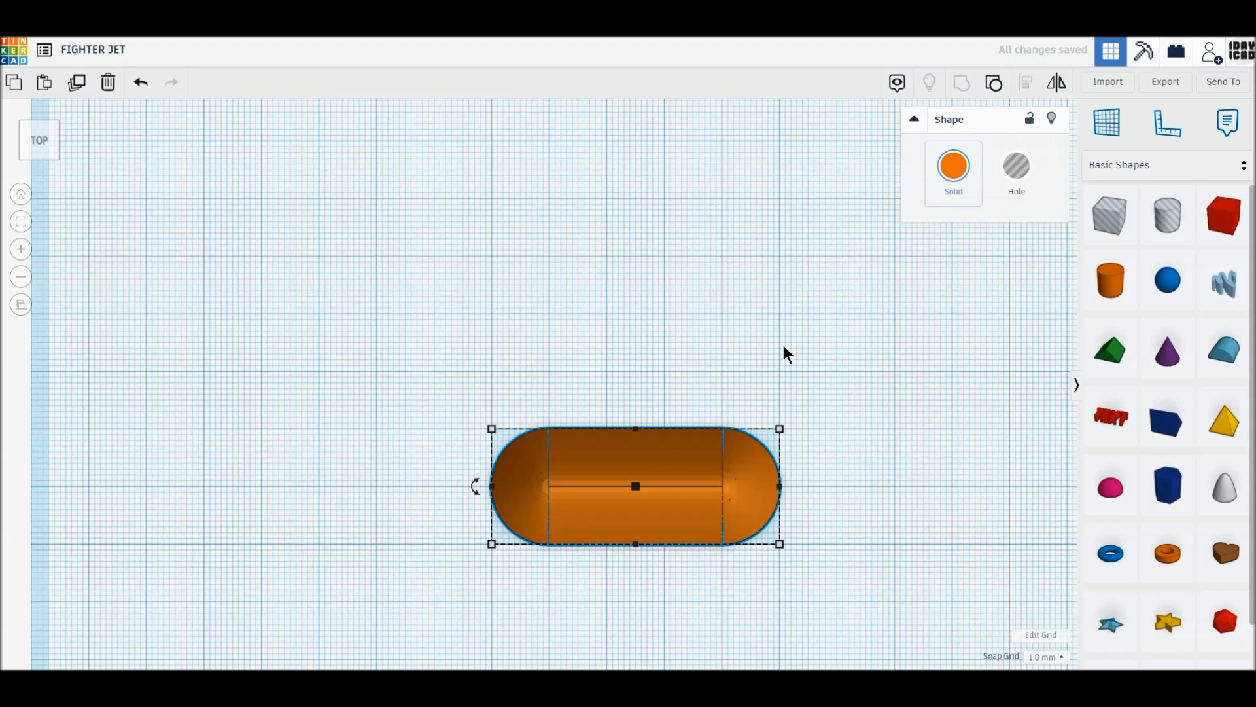
Add a cone beside the orange body and set its top radius to 7 and its sides to 64.
{"action": "middle_click_drag", "start_coordinate": [680, 432], "coordinate": [638, 357]}
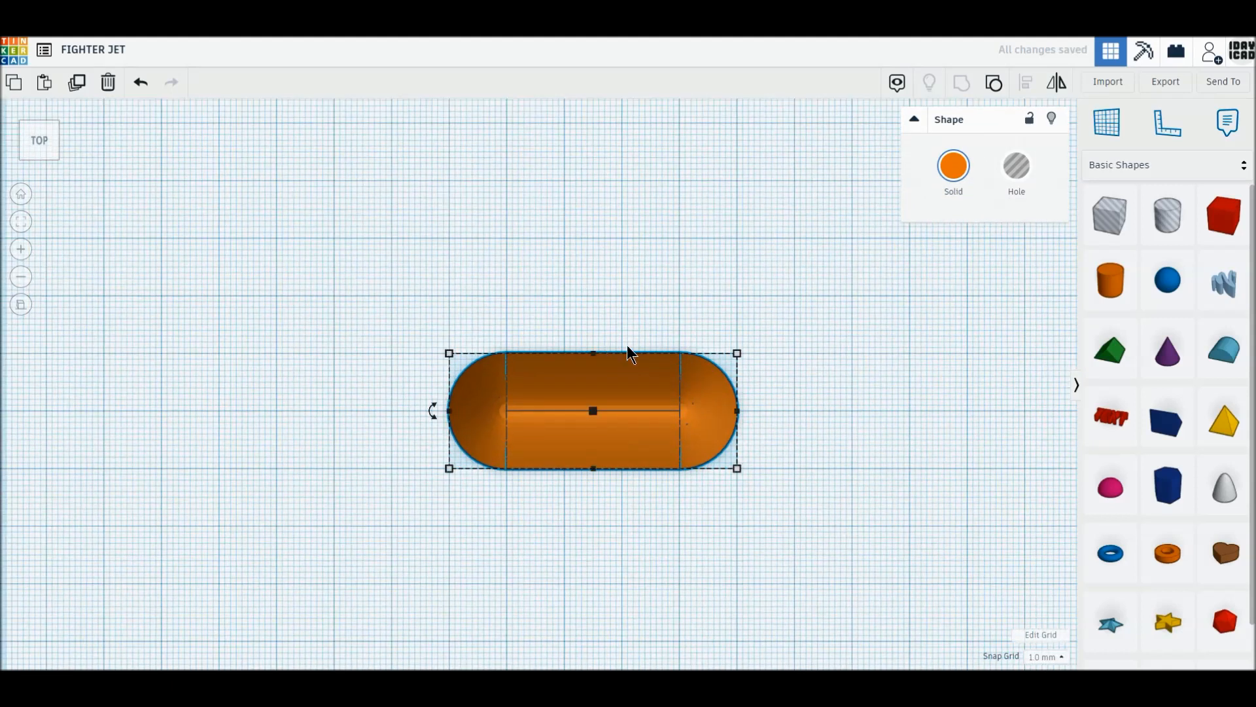
{"action": "left_click", "coordinate": [1169, 354]}
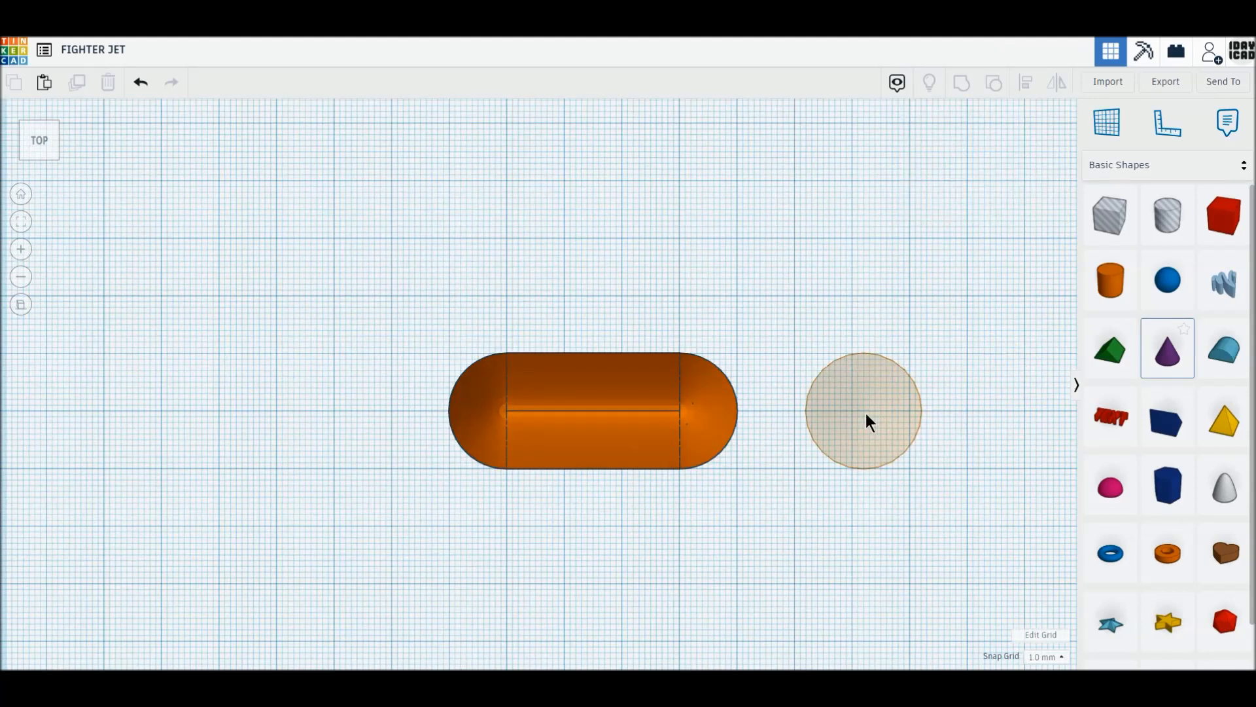
{"action": "left_click", "coordinate": [853, 414]}
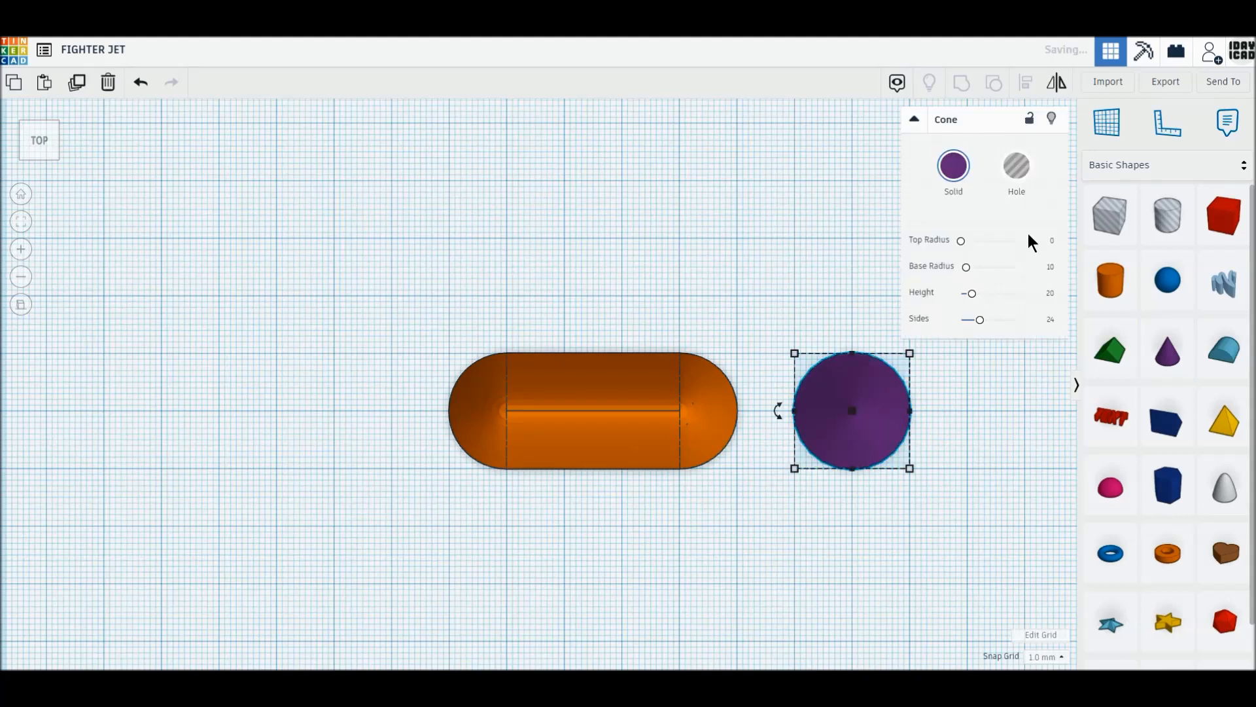
{"action": "left_click", "coordinate": [1049, 242]}
{"action": "type", "text": "7"}
{"action": "key", "text": "Return"}
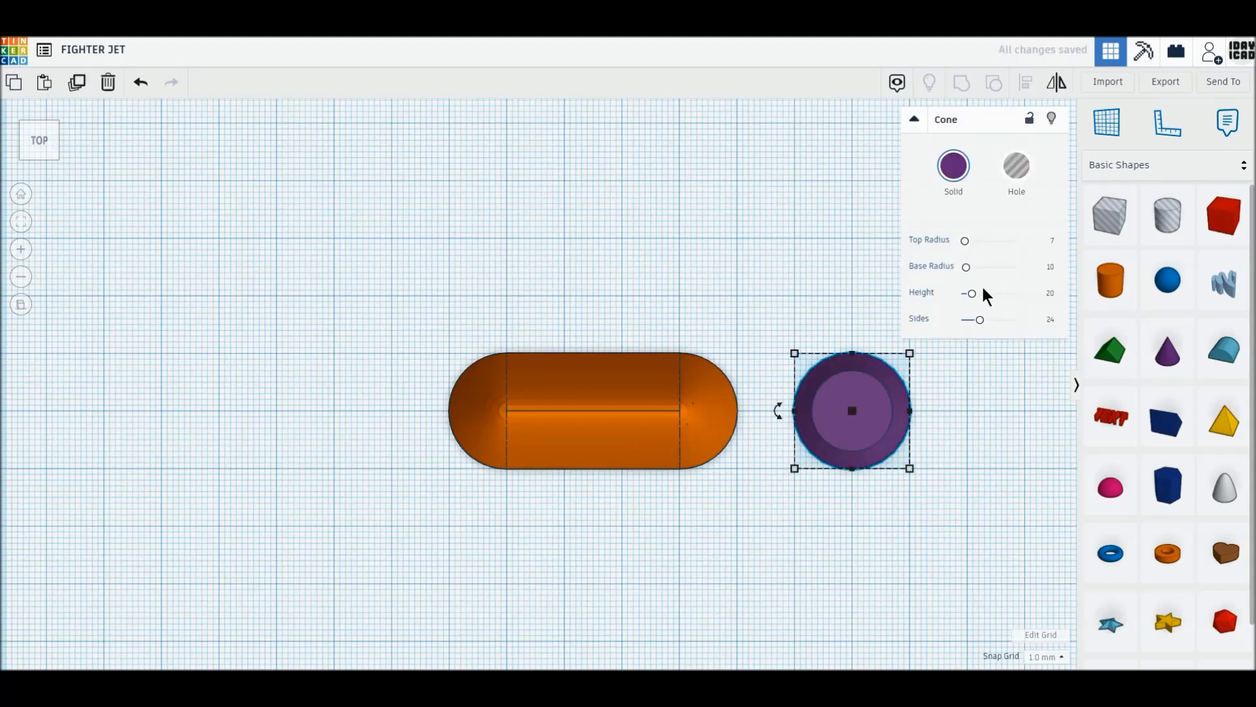
{"action": "left_click_drag", "start_coordinate": [982, 324], "coordinate": [1065, 318]}
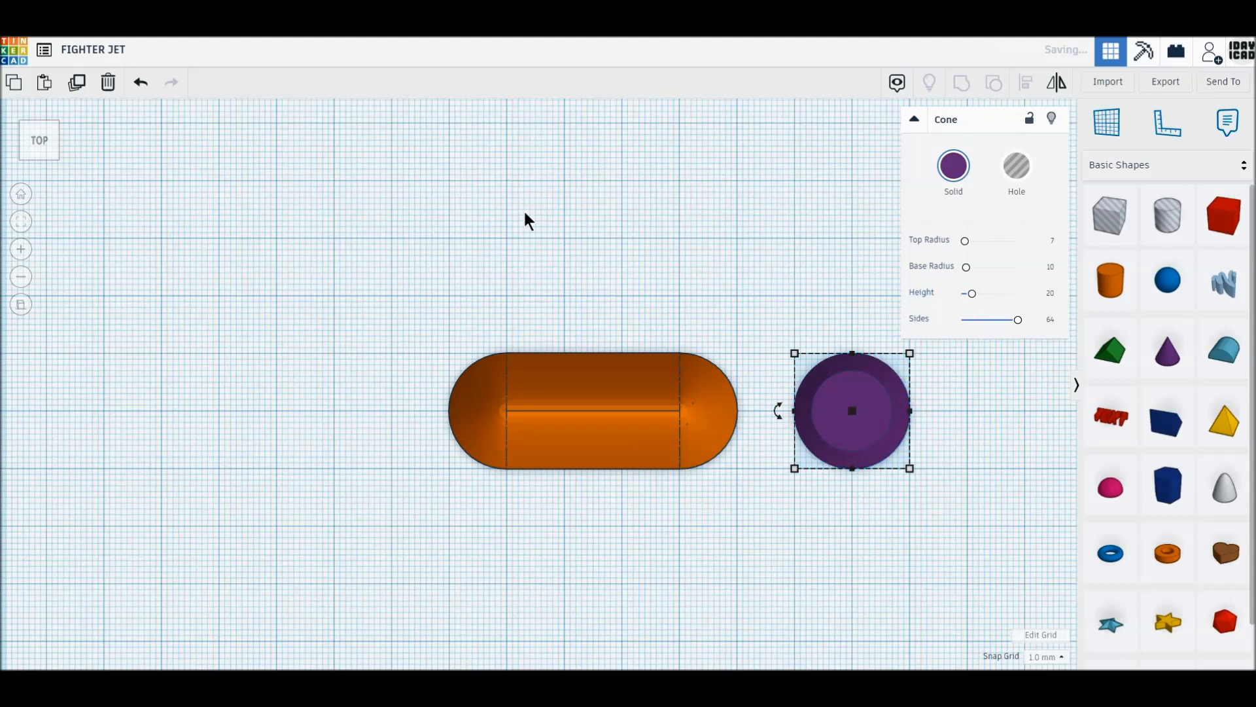
Hollow out the cone by grouping it with a duplicate made into a hole and shrunk 1 mm from two opposite corners.
{"action": "left_click", "coordinate": [78, 86]}
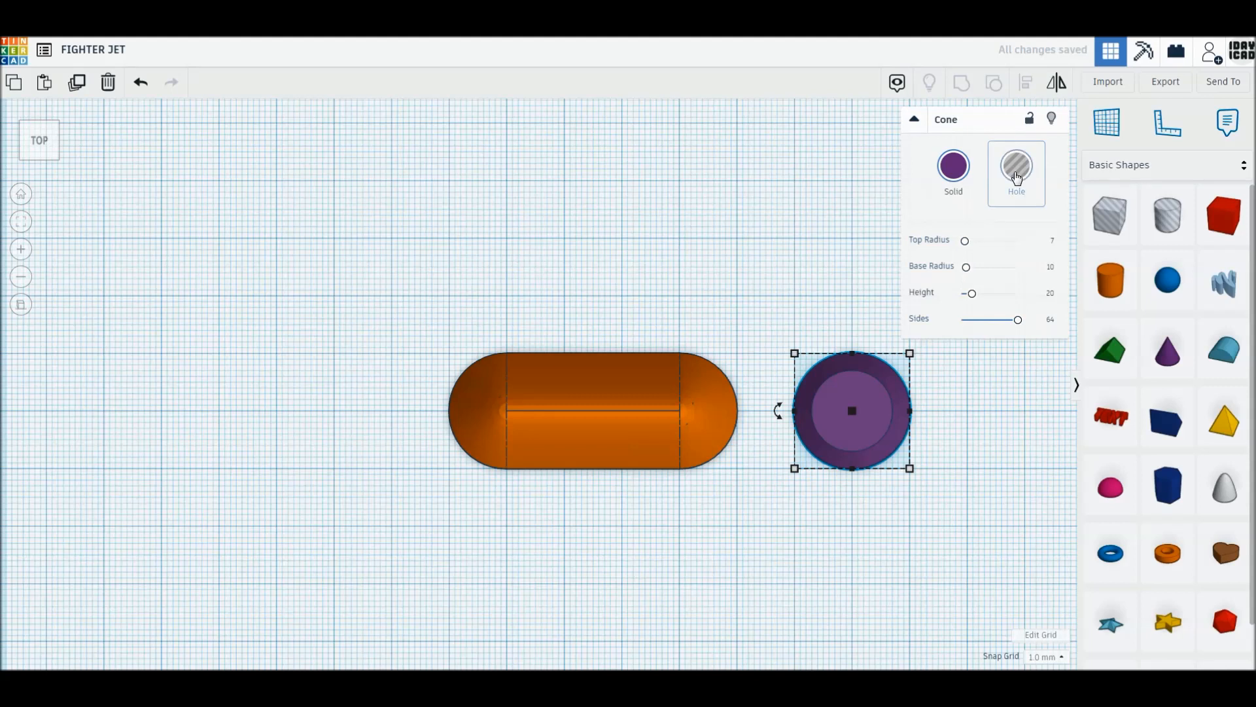
{"action": "left_click", "coordinate": [1016, 177]}
{"action": "left_click_drag", "start_coordinate": [795, 354], "coordinate": [800, 360]}
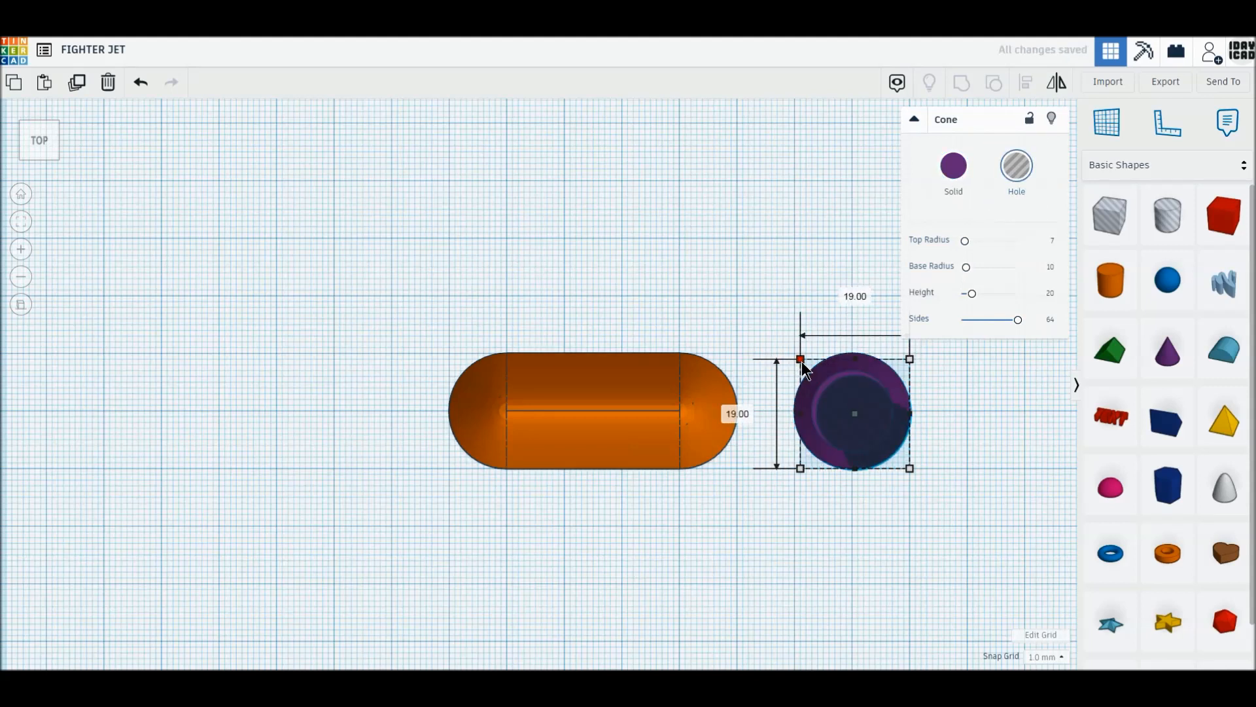
{"action": "left_click_drag", "start_coordinate": [802, 362], "coordinate": [802, 361]}
{"action": "left_click_drag", "start_coordinate": [910, 469], "coordinate": [906, 462]}
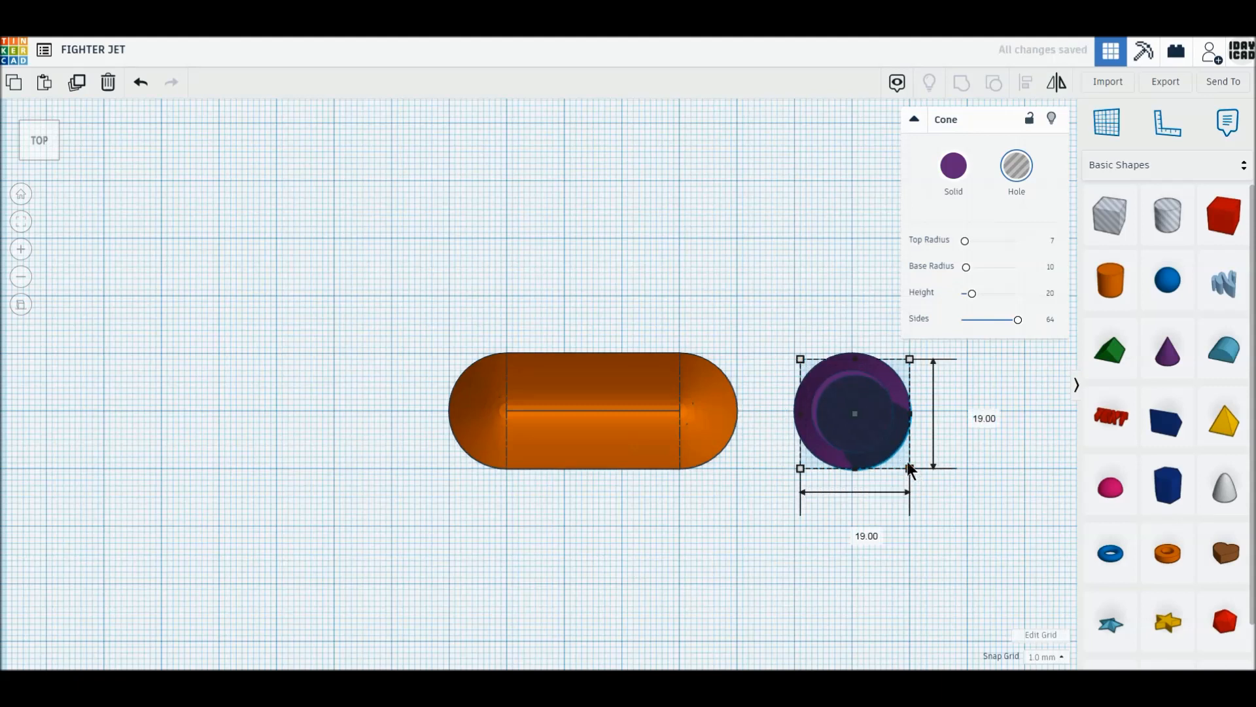
{"action": "left_click_drag", "start_coordinate": [810, 307], "coordinate": [916, 474]}
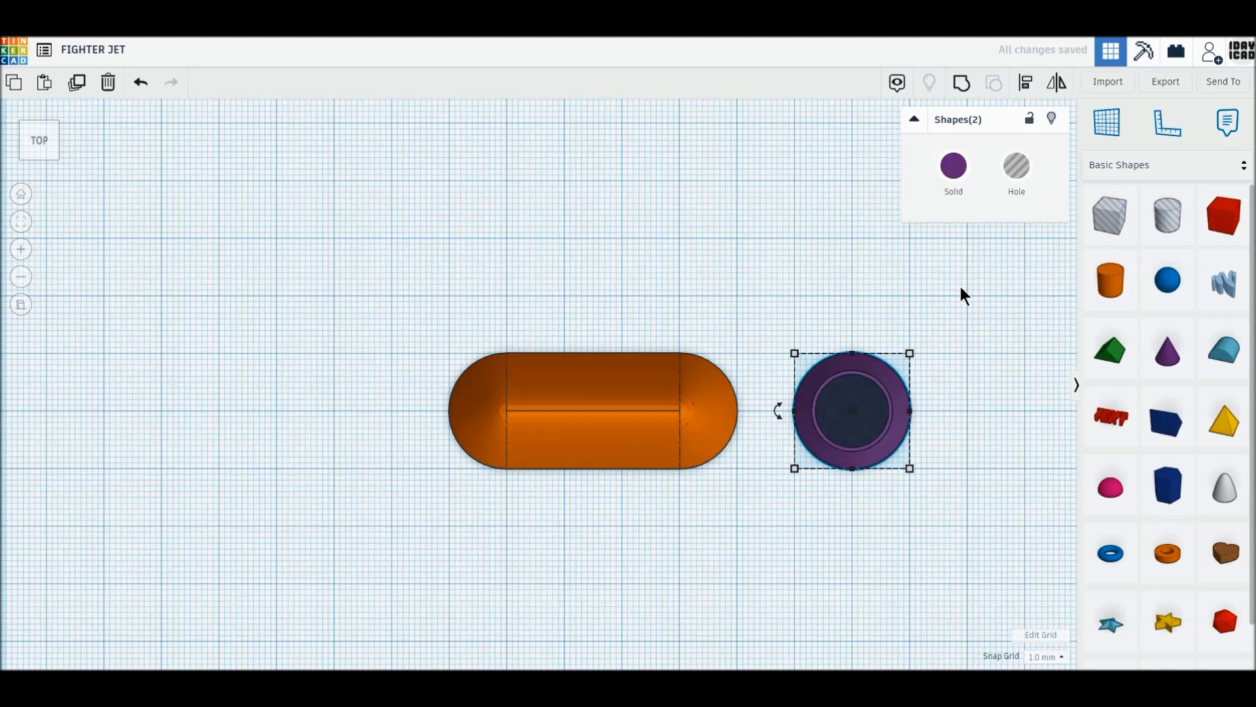
{"action": "left_click", "coordinate": [960, 85]}
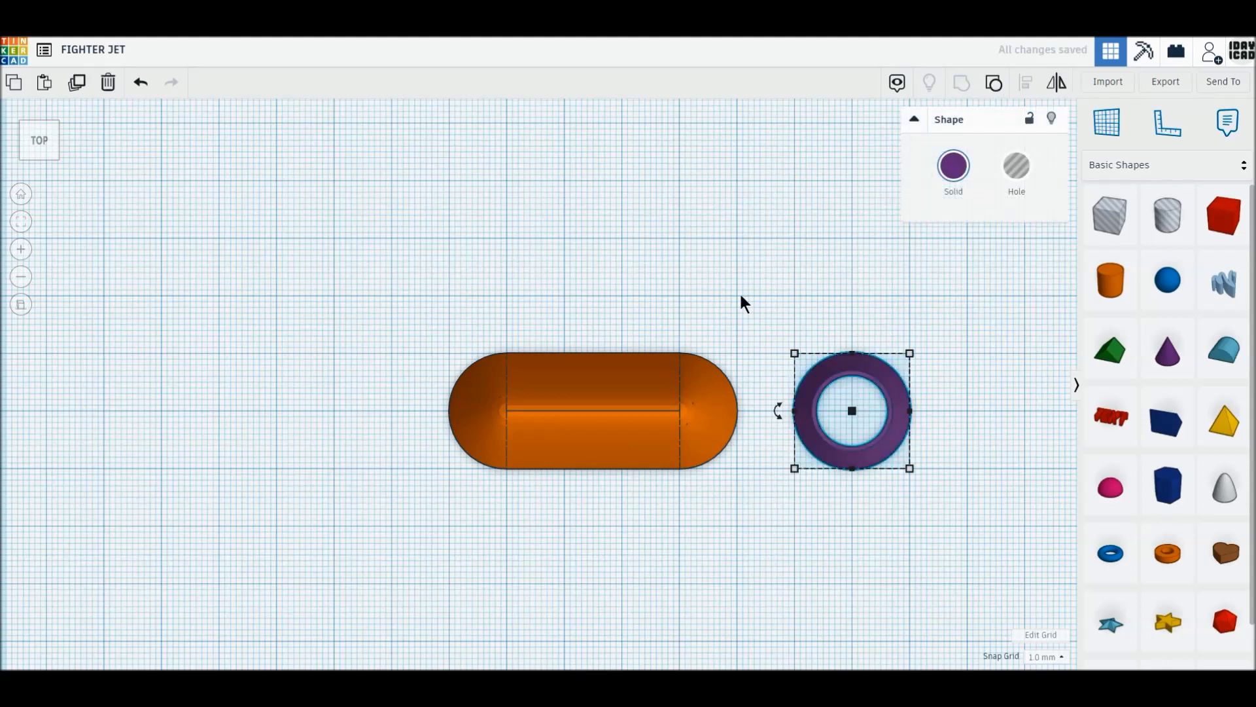
Mirror the hollow cone vertically so its wide end faces up.
{"action": "left_click", "coordinate": [36, 155]}
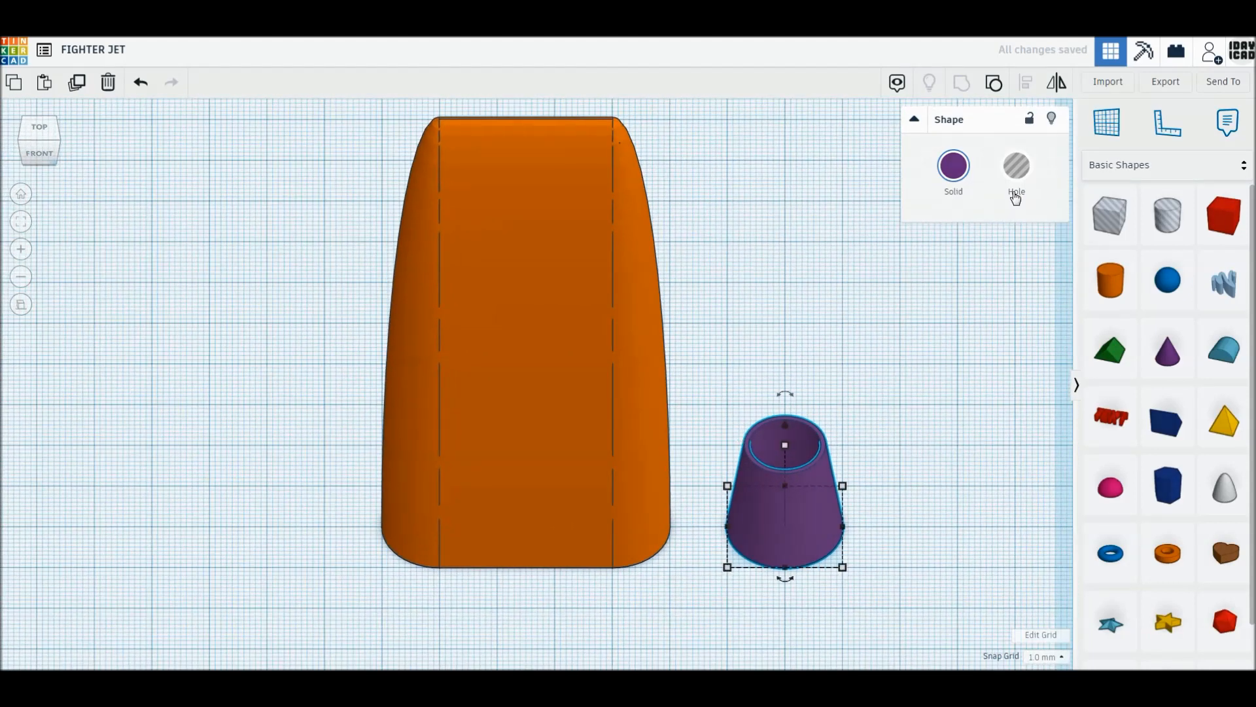
{"action": "left_click", "coordinate": [1053, 87]}
{"action": "left_click", "coordinate": [860, 525]}
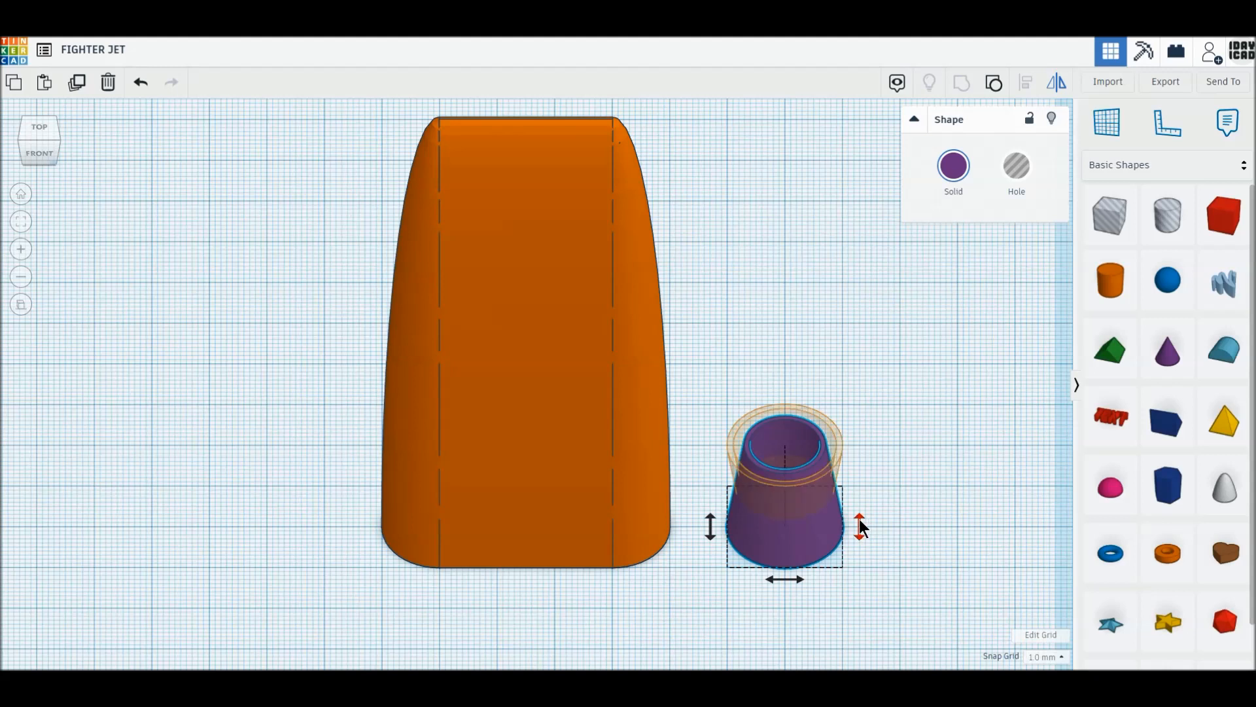
{"action": "left_click", "coordinate": [913, 494]}
Place a roof shape against the hollow cone, rotate it -90°, and set its height to 20 mm and its width to 10 mm.
{"action": "left_click_drag", "start_coordinate": [1108, 364], "coordinate": [896, 491]}
{"action": "left_click_drag", "start_coordinate": [924, 566], "coordinate": [941, 527]}
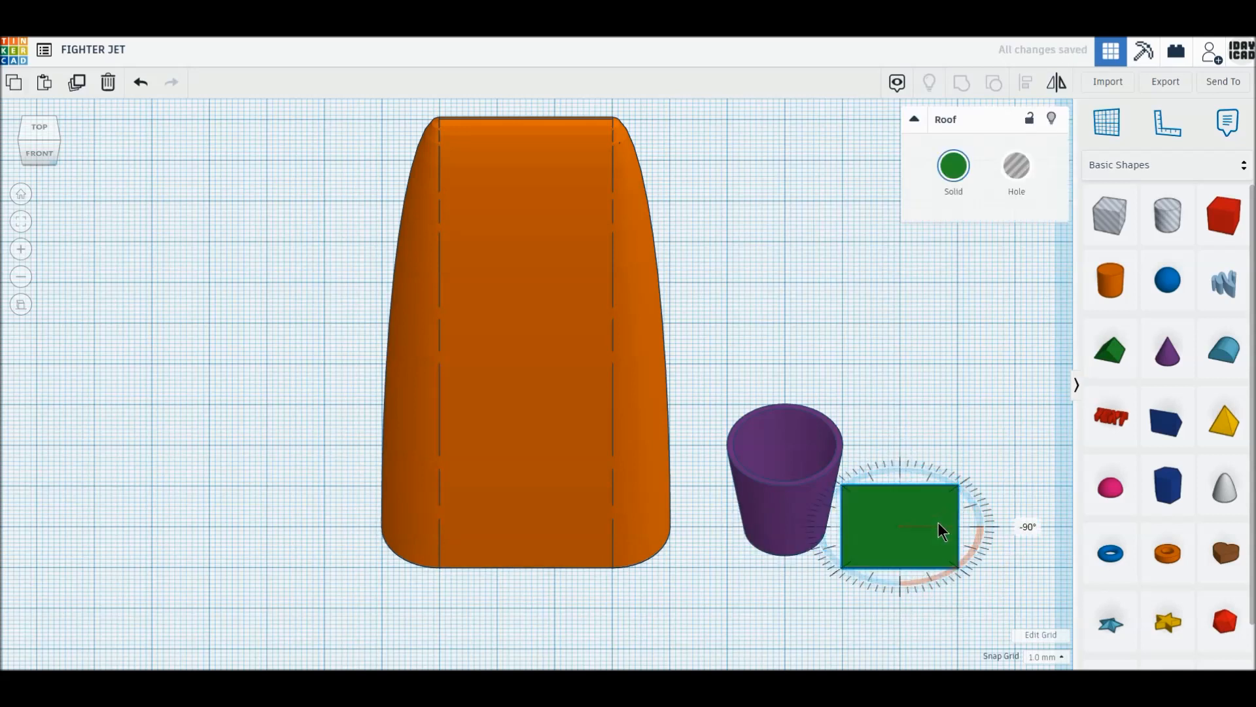
{"action": "left_click_drag", "start_coordinate": [901, 480], "coordinate": [900, 446]}
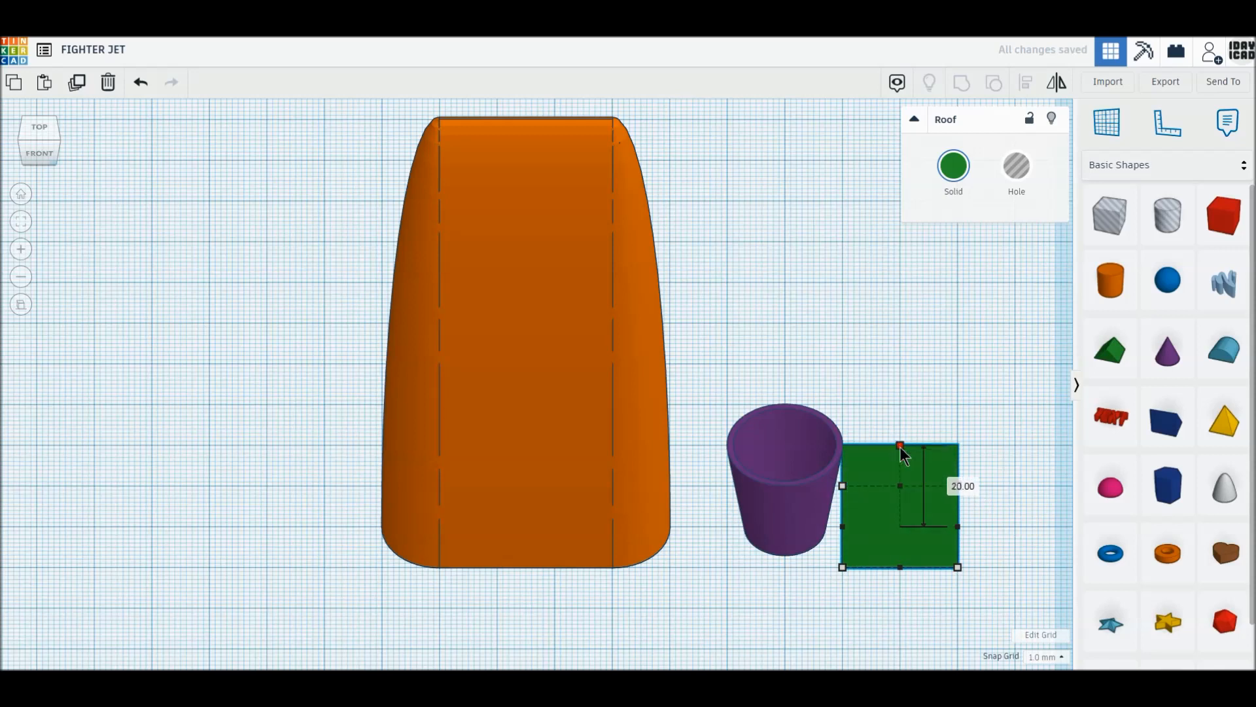
{"action": "left_click_drag", "start_coordinate": [957, 526], "coordinate": [897, 524]}
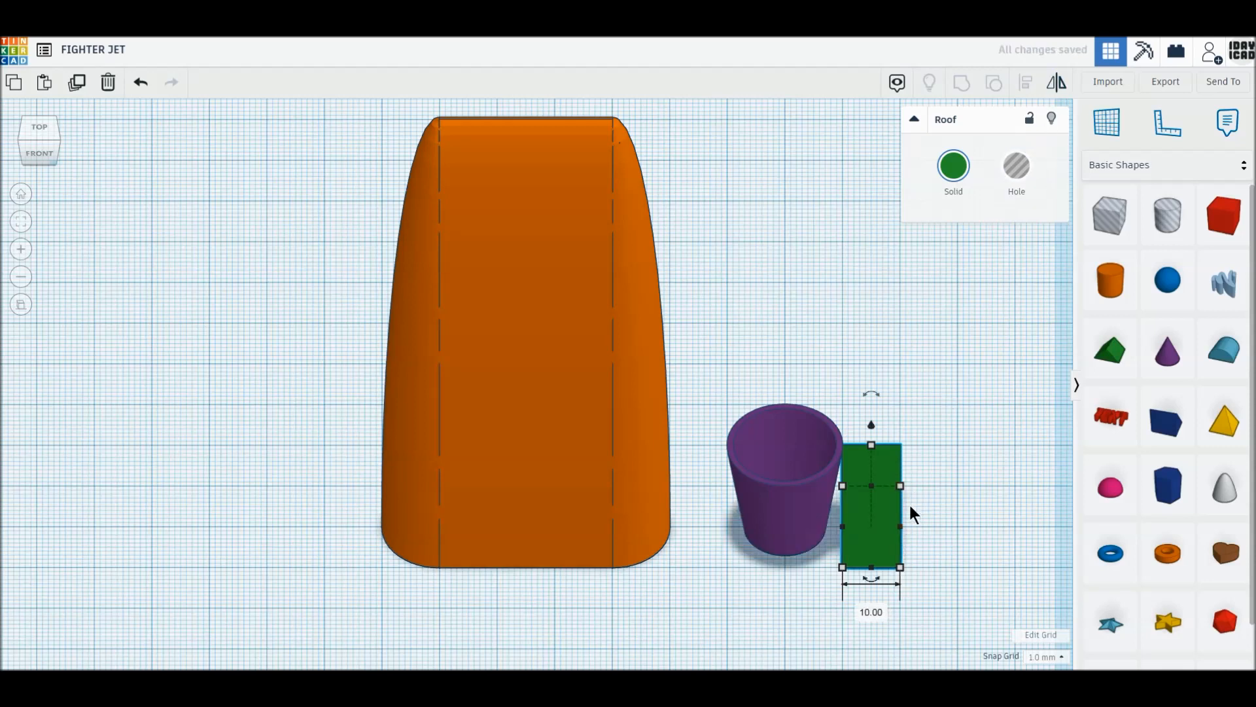
Mirror the green roof shape vertically so its ridge points down.
{"action": "right_click_drag", "start_coordinate": [511, 255], "coordinate": [804, 478]}
{"action": "middle_click_drag", "start_coordinate": [803, 478], "coordinate": [747, 379]}
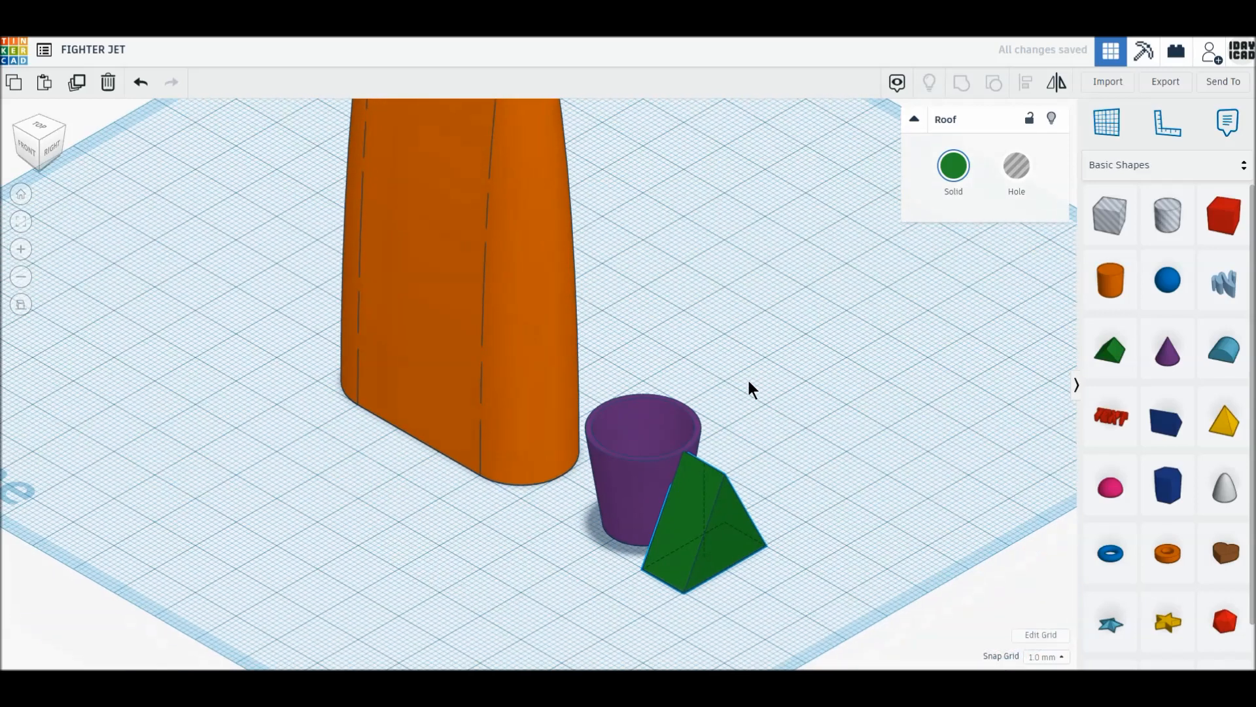
{"action": "left_click", "coordinate": [1061, 86]}
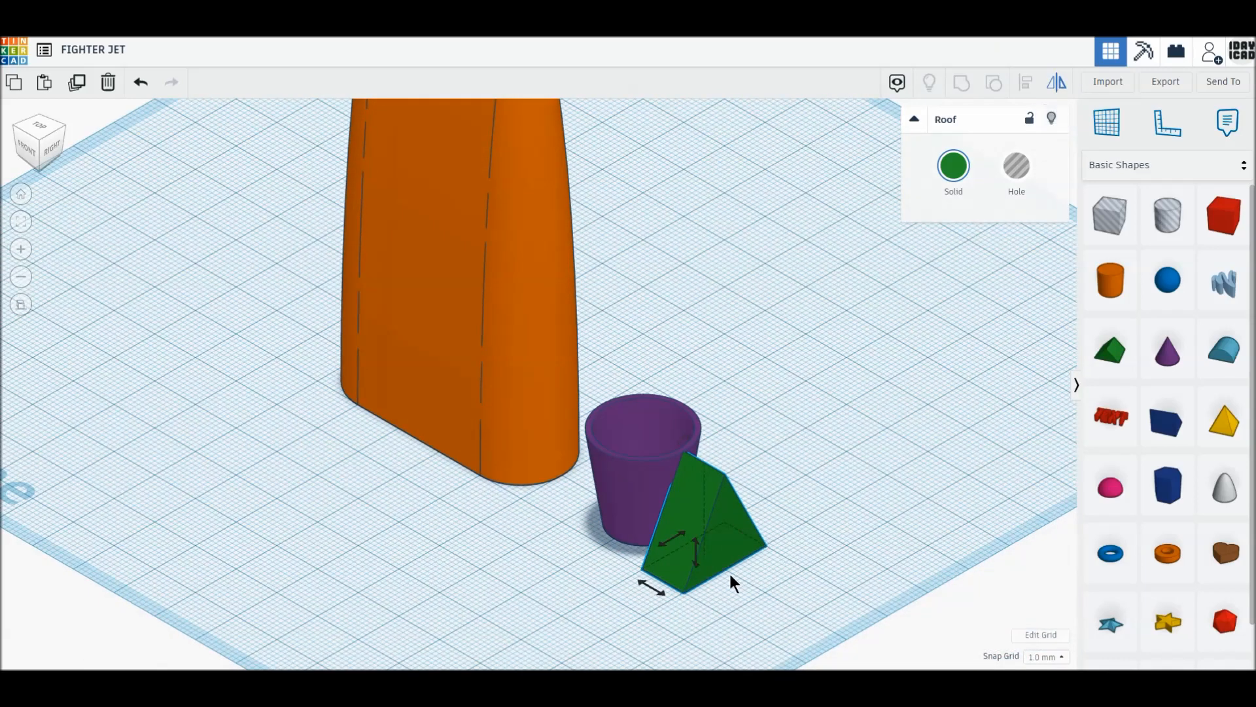
{"action": "left_click", "coordinate": [694, 573]}
{"action": "left_click", "coordinate": [883, 513]}
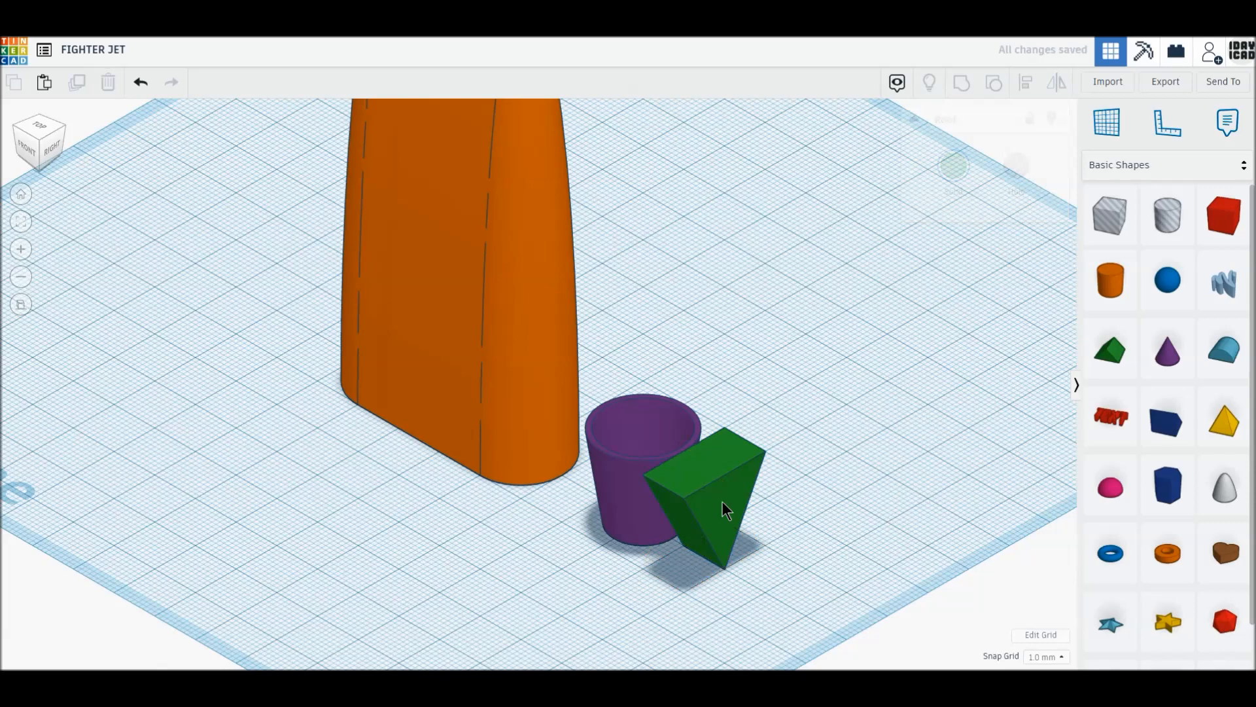
Duplicate the hollow cone and move the copy 30 mm to the other side of the green roof shape.
{"action": "left_click", "coordinate": [638, 520]}
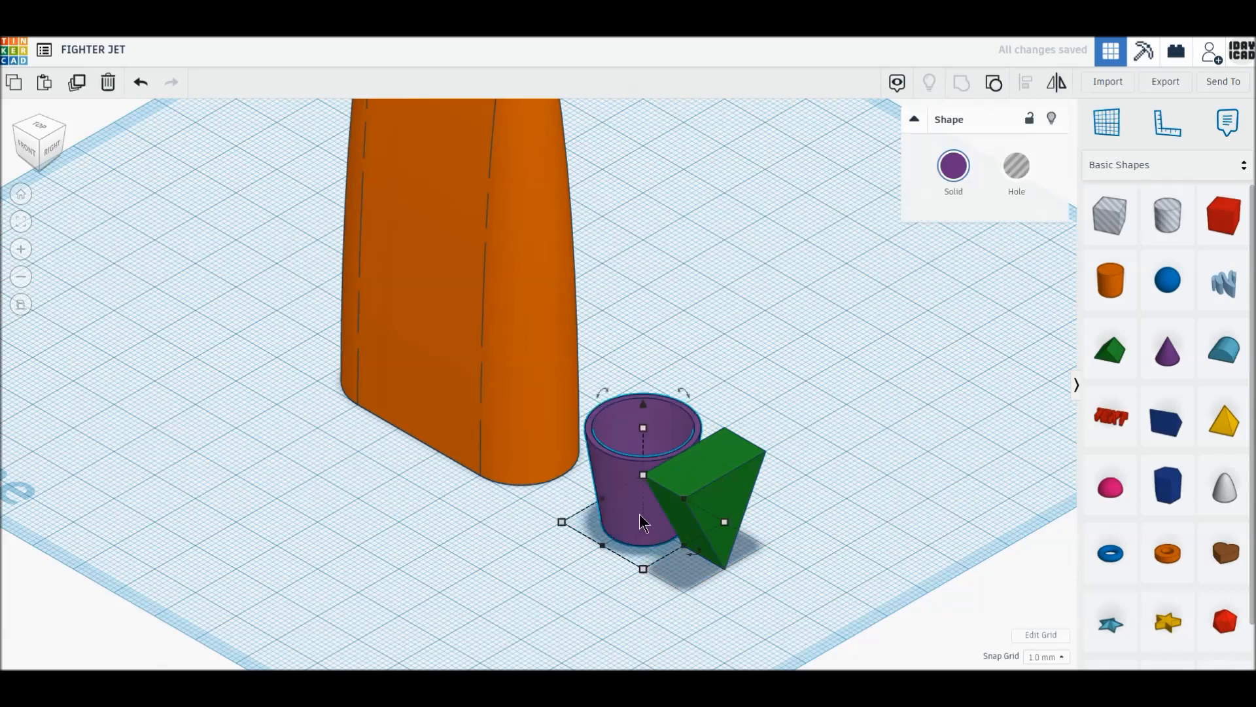
{"action": "left_click", "coordinate": [78, 84]}
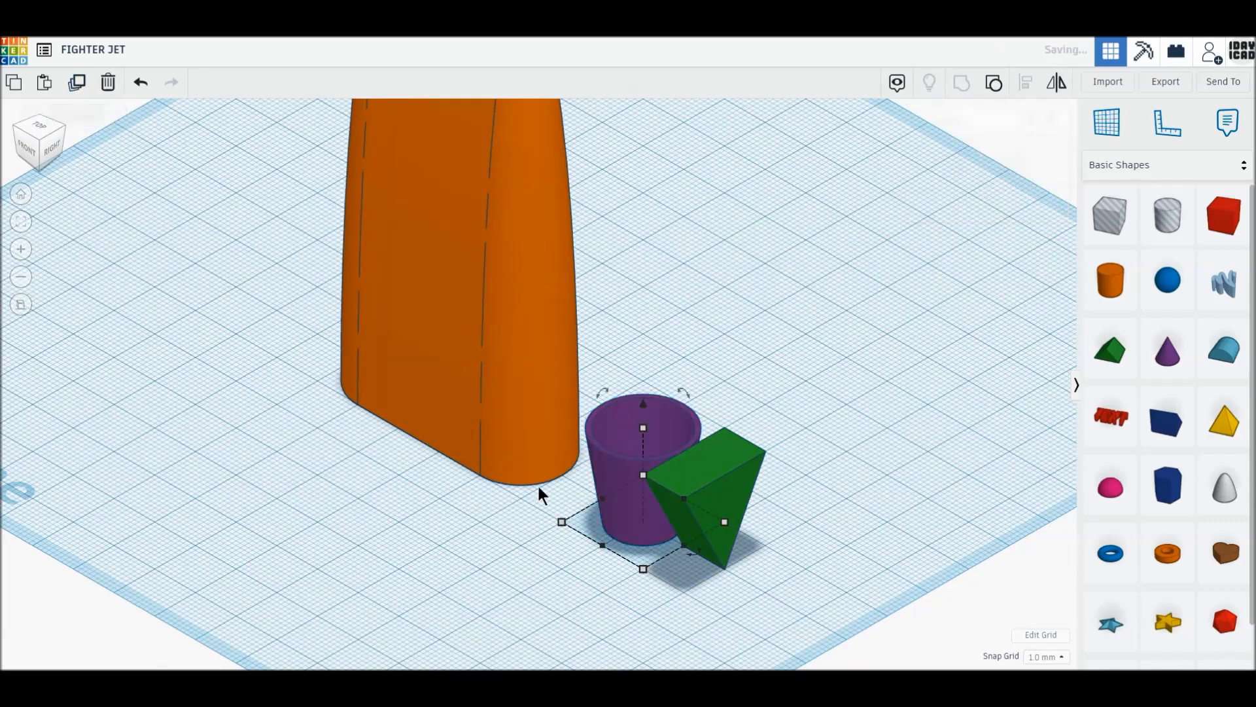
{"action": "left_click_drag", "start_coordinate": [644, 499], "coordinate": [733, 552]}
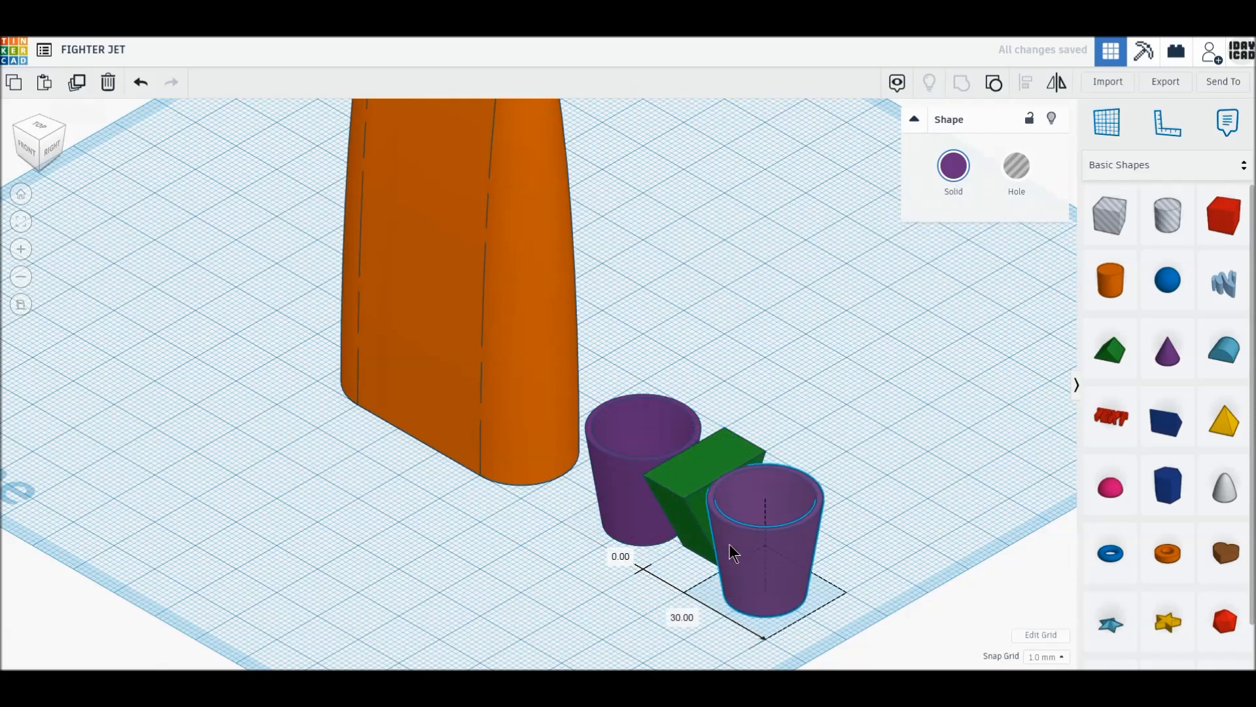
Raise the orange body to 20 mm above the workplane and move it 60 mm sideways over the cones and roof shape.
{"action": "left_click", "coordinate": [458, 406]}
{"action": "middle_click_drag", "start_coordinate": [458, 406], "coordinate": [507, 430]}
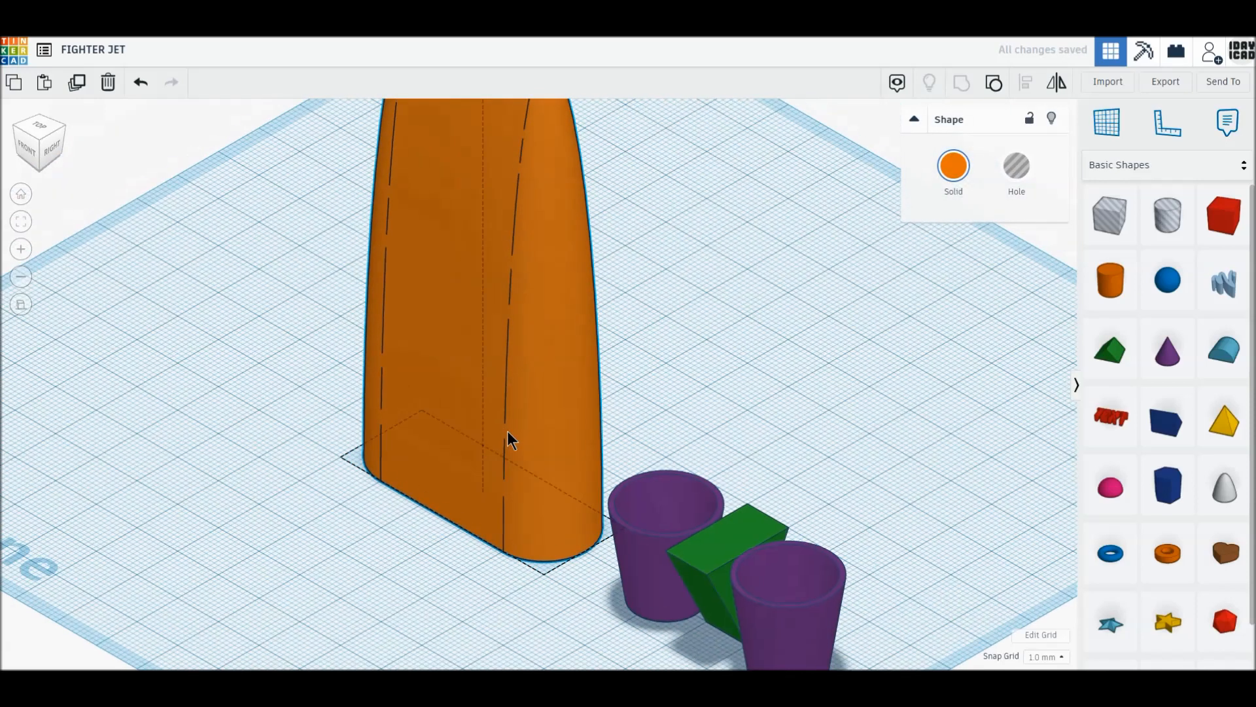
{"action": "scroll", "coordinate": [508, 431], "scroll_direction": "up", "scroll_amount": 3}
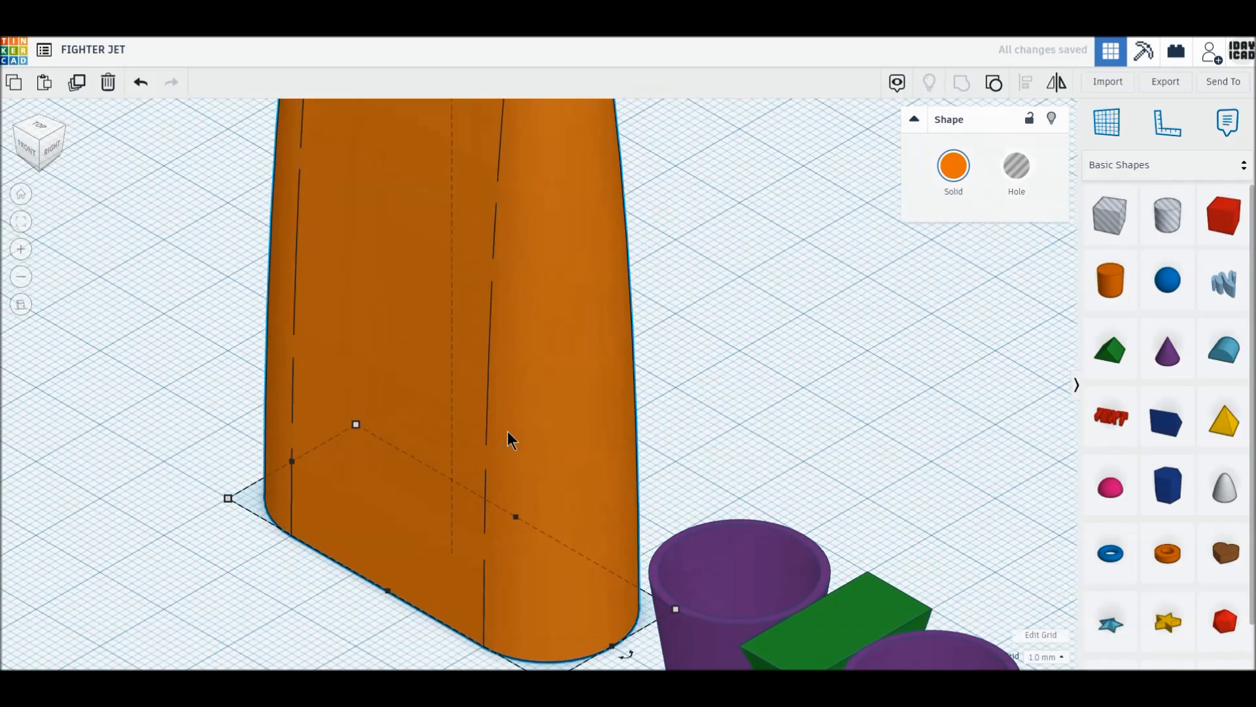
{"action": "scroll", "coordinate": [507, 430], "scroll_direction": "down", "scroll_amount": 5}
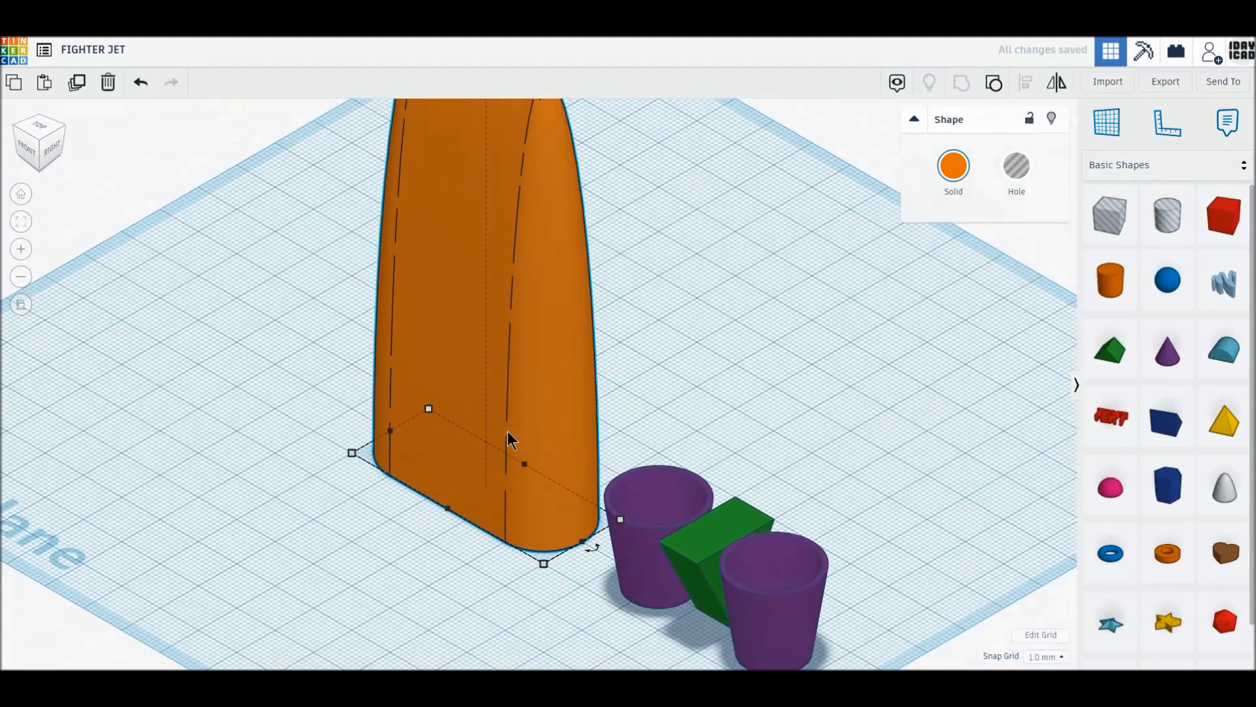
{"action": "scroll", "coordinate": [507, 430], "scroll_direction": "down", "scroll_amount": 4}
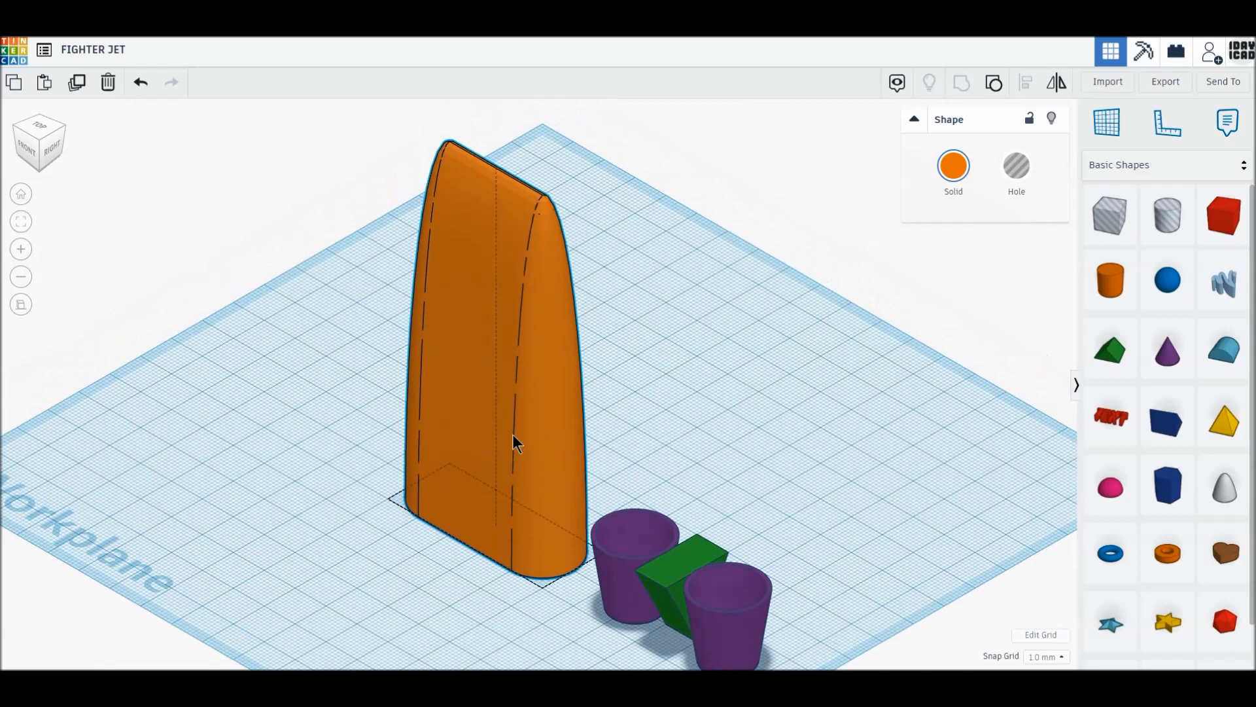
{"action": "left_click_drag", "start_coordinate": [496, 145], "coordinate": [496, 137]}
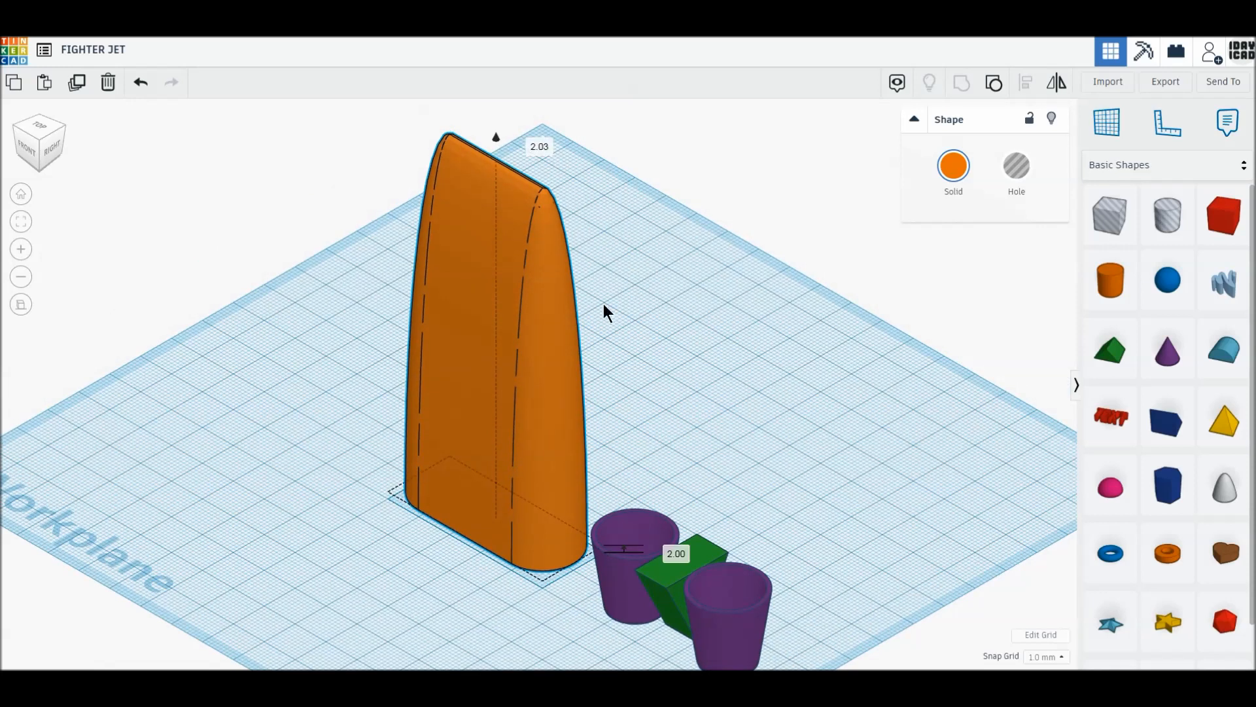
{"action": "left_click", "coordinate": [667, 548]}
{"action": "type", "text": "20"}
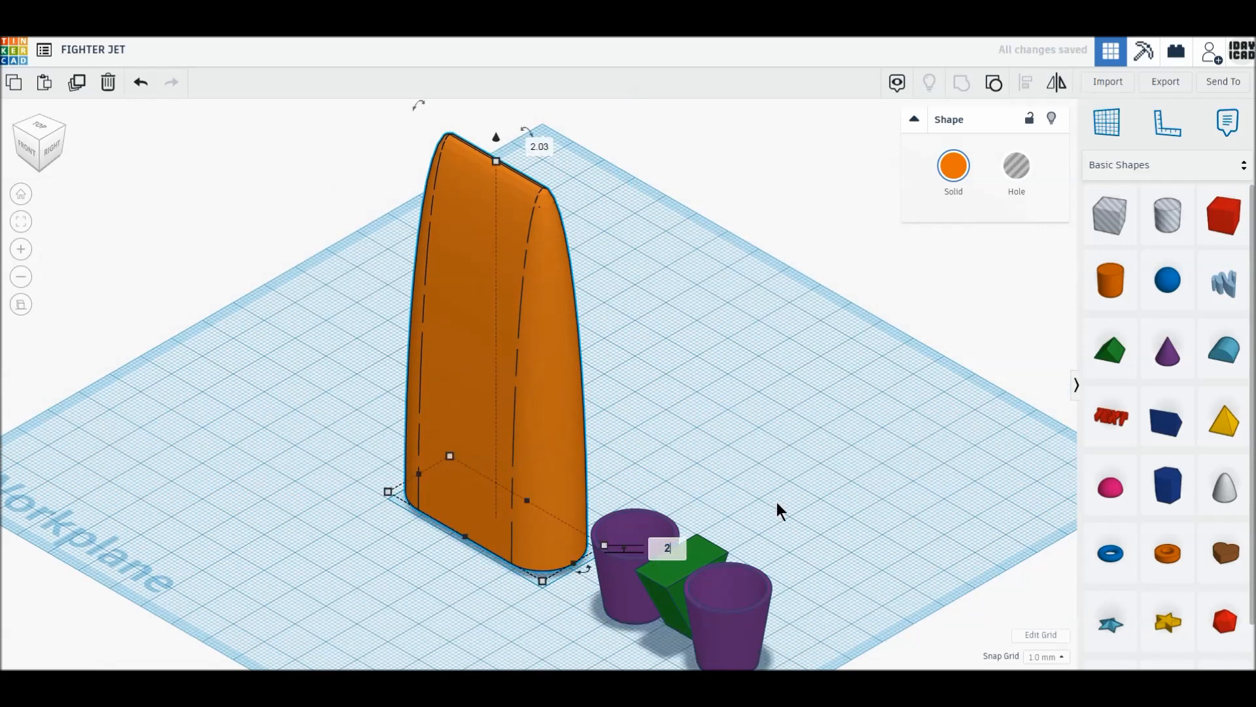
{"action": "key", "text": "Return"}
{"action": "left_click", "coordinate": [45, 136]}
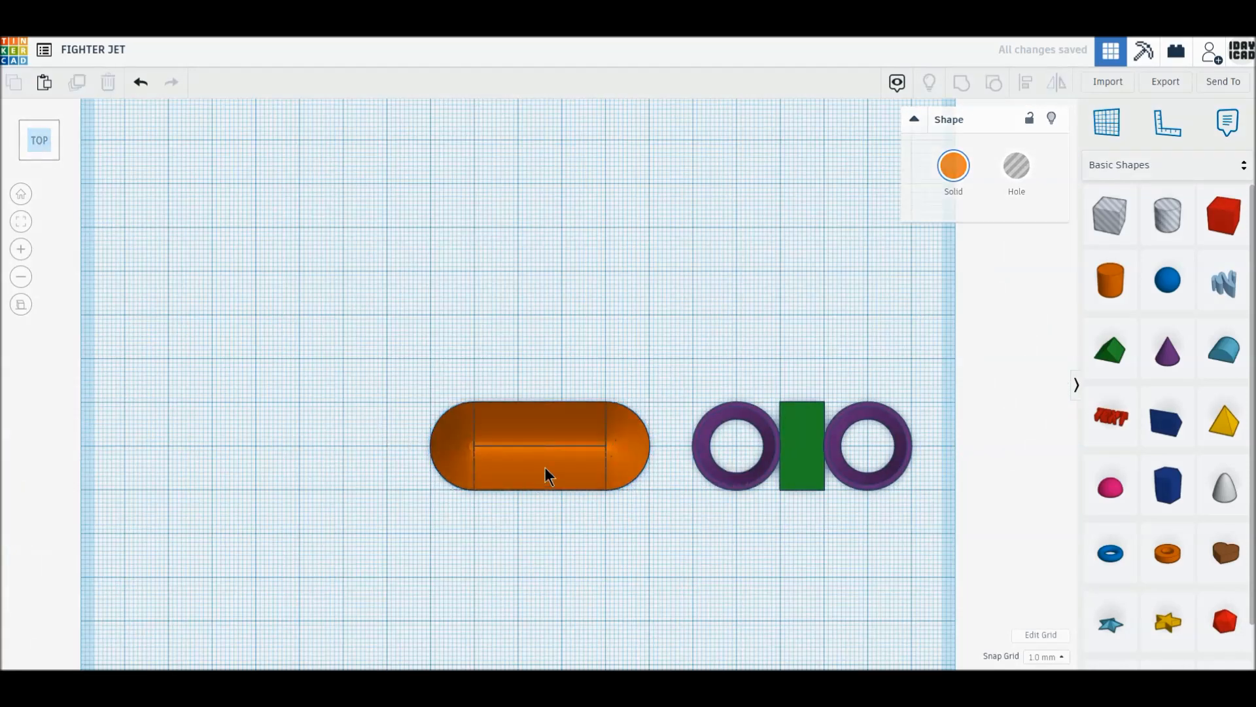
{"action": "left_click_drag", "start_coordinate": [563, 472], "coordinate": [783, 465]}
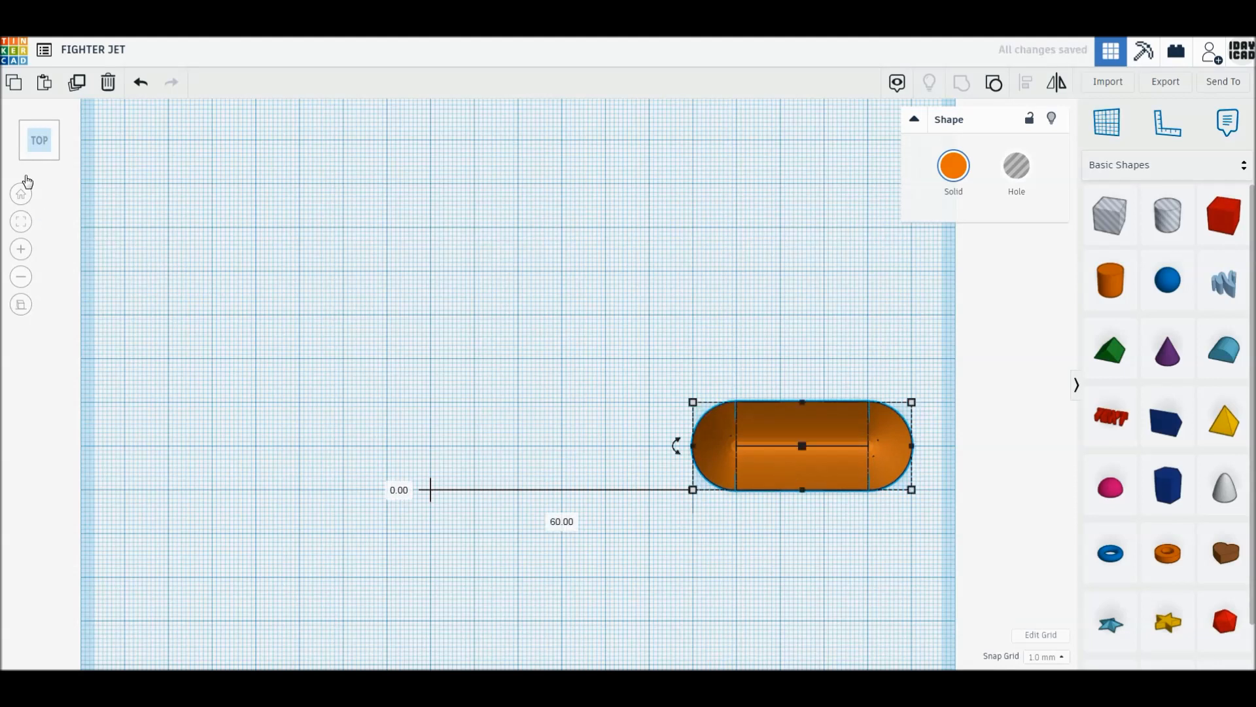
Group the fuselage, both cones and the wedge into one shape, and undo the grouping.
{"action": "left_click", "coordinate": [55, 157]}
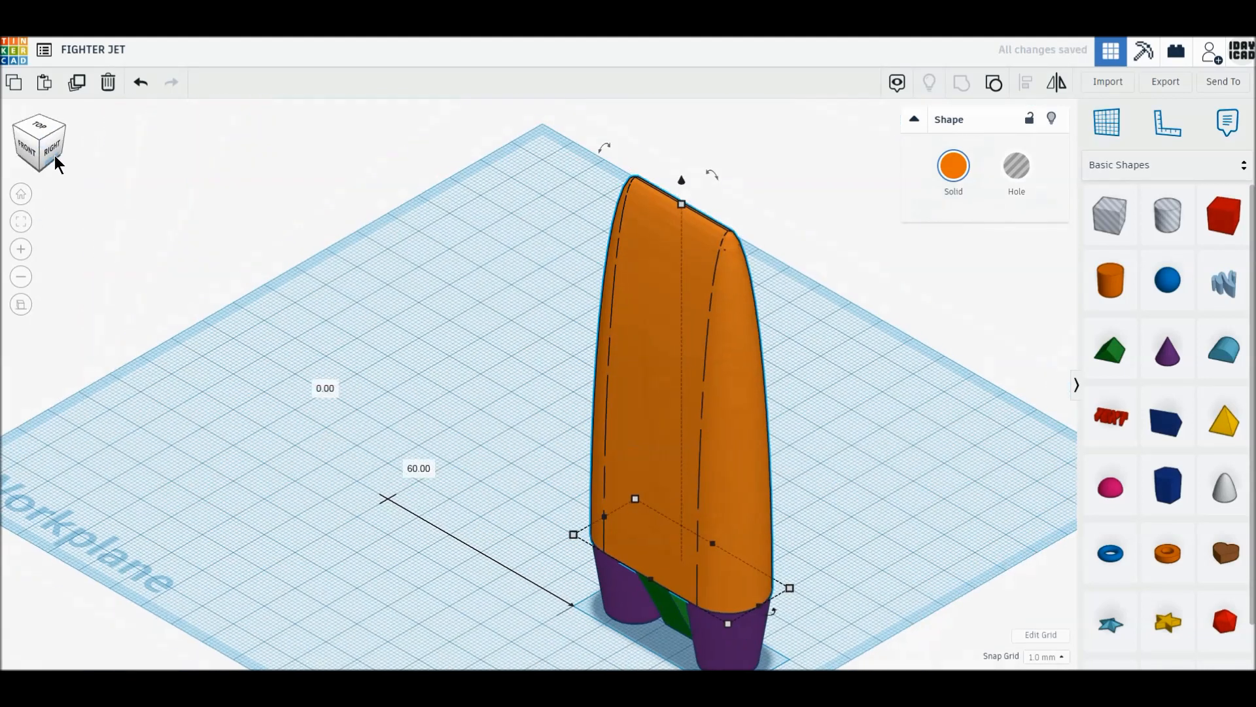
{"action": "middle_click_drag", "start_coordinate": [497, 453], "coordinate": [509, 376]}
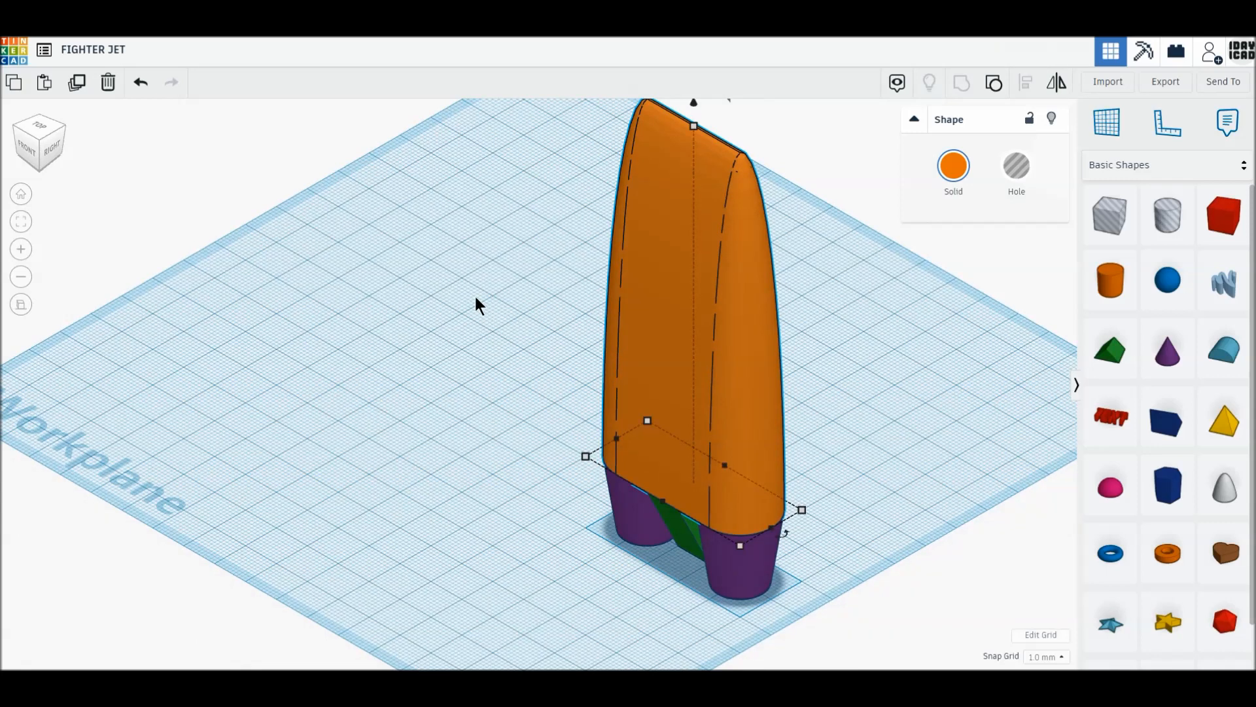
{"action": "left_click_drag", "start_coordinate": [488, 321], "coordinate": [807, 563]}
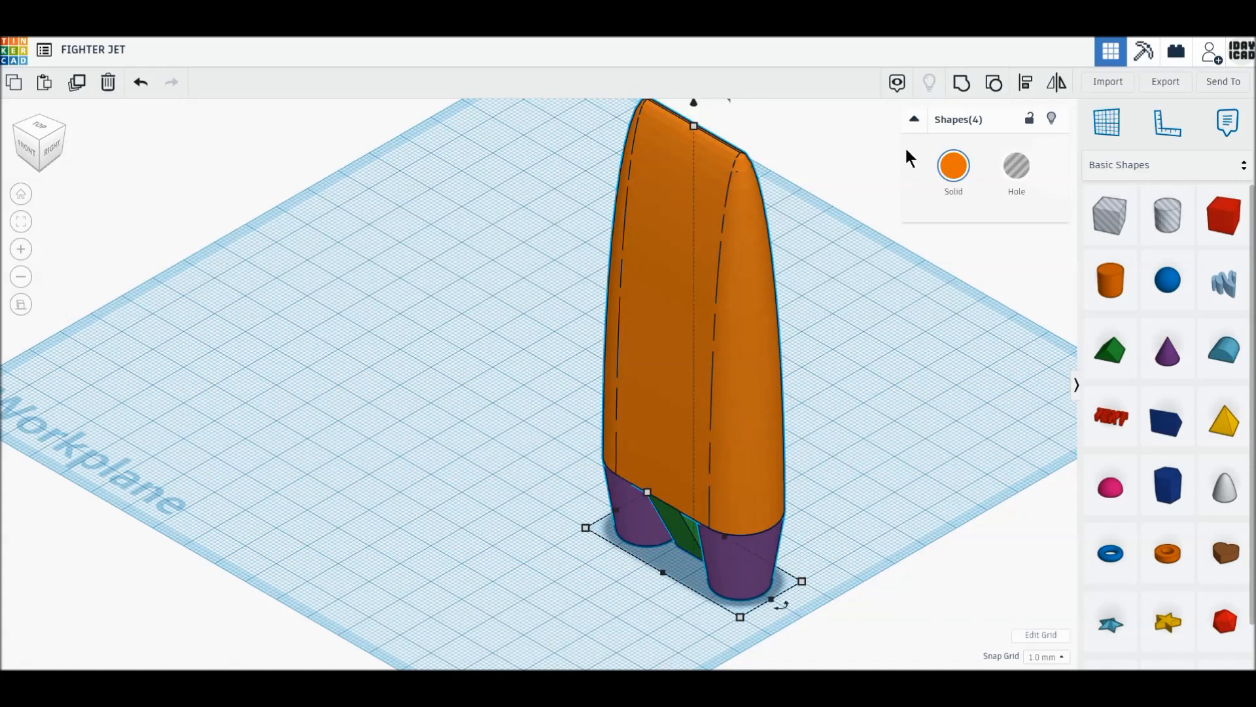
{"action": "left_click", "coordinate": [962, 83]}
{"action": "left_click", "coordinate": [668, 553]}
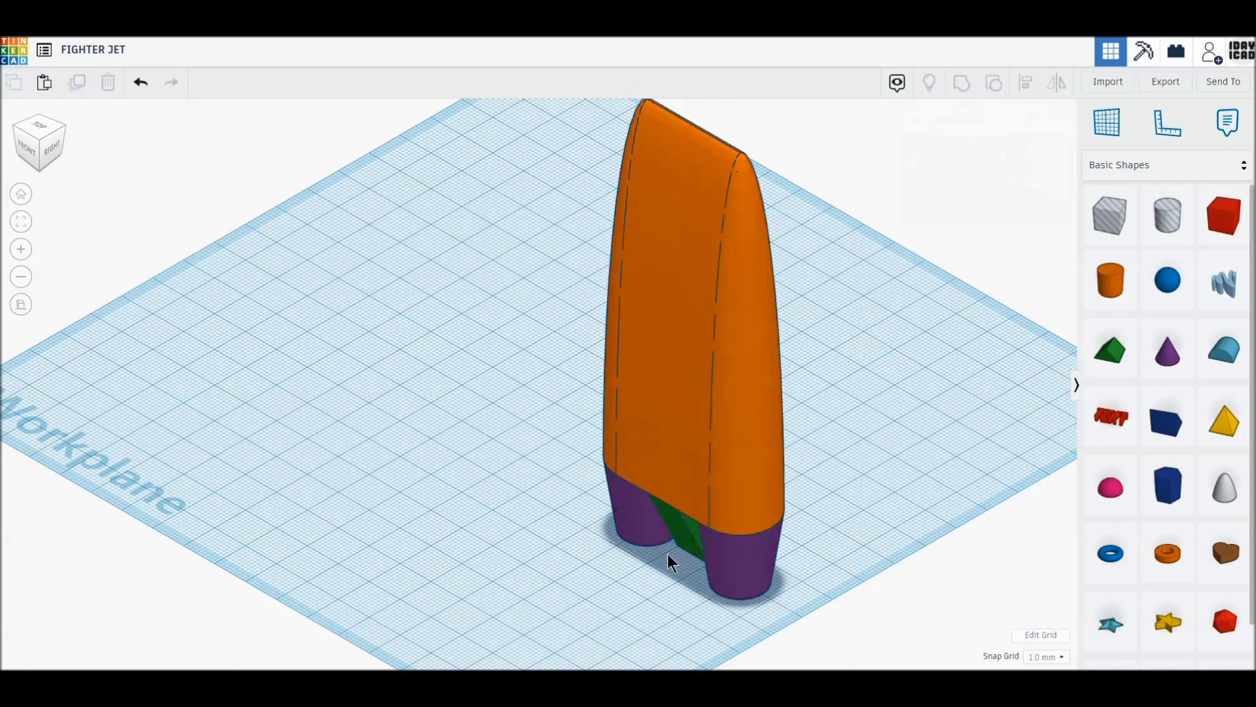
{"action": "left_click_drag", "start_coordinate": [461, 275], "coordinate": [840, 592]}
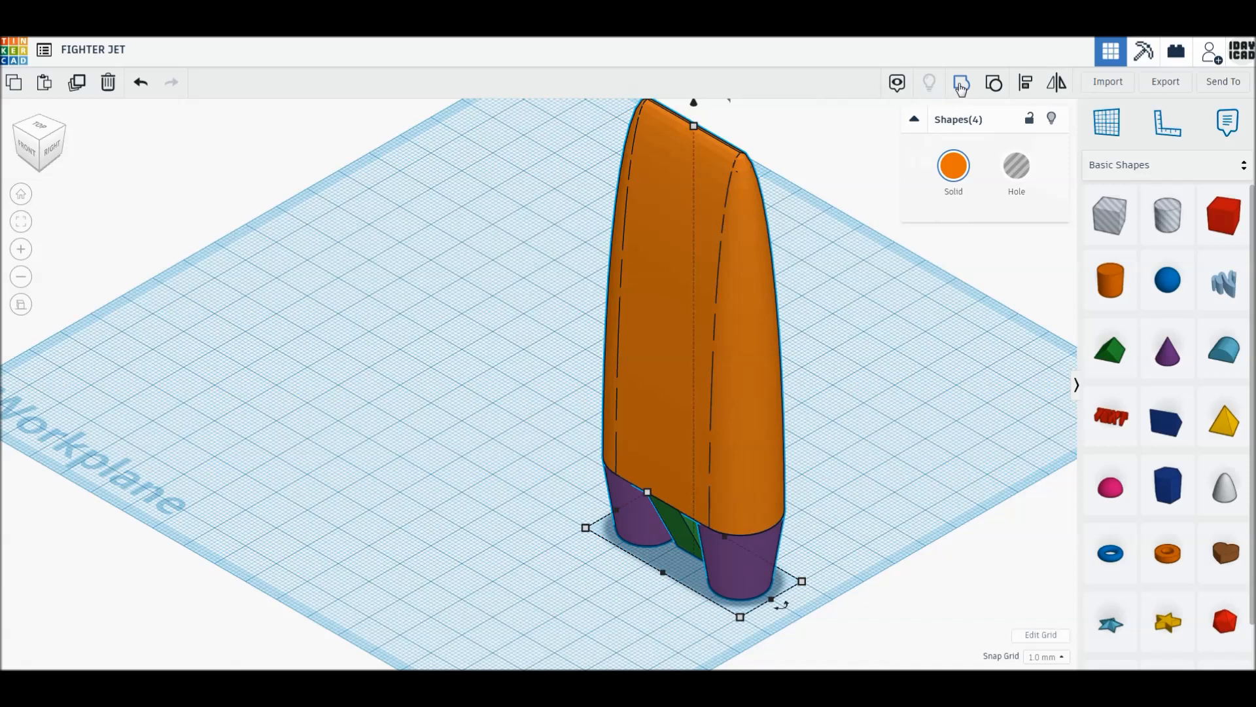
{"action": "left_click", "coordinate": [960, 86]}
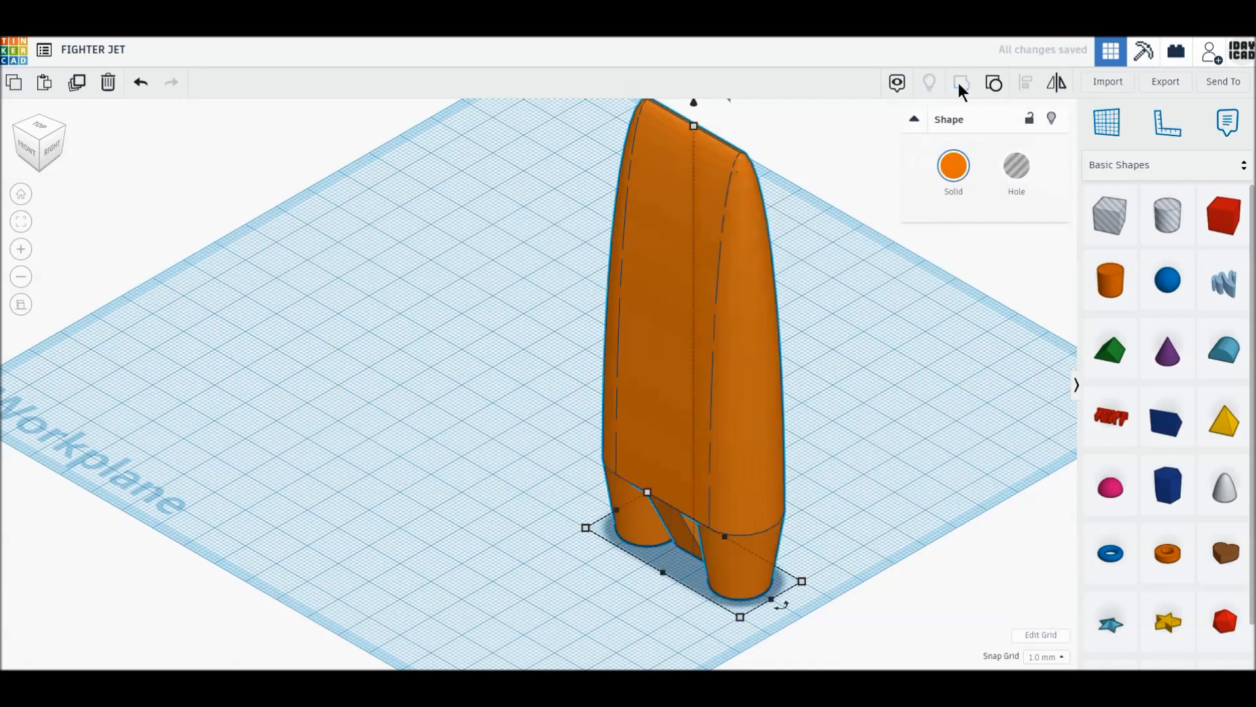
{"action": "left_click", "coordinate": [139, 87]}
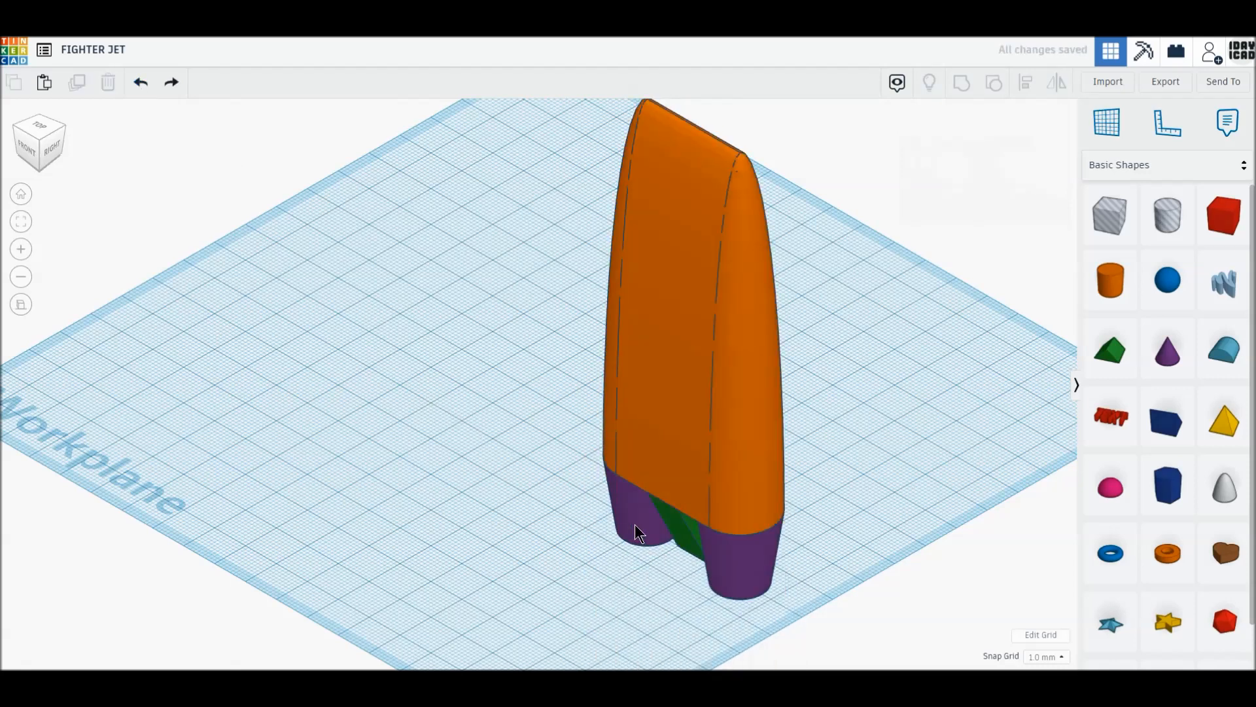
Colour both cone nozzles dark grey using the preset colours.
{"action": "left_click", "coordinate": [638, 525]}
{"action": "left_click", "coordinate": [743, 563], "text": "shift"}
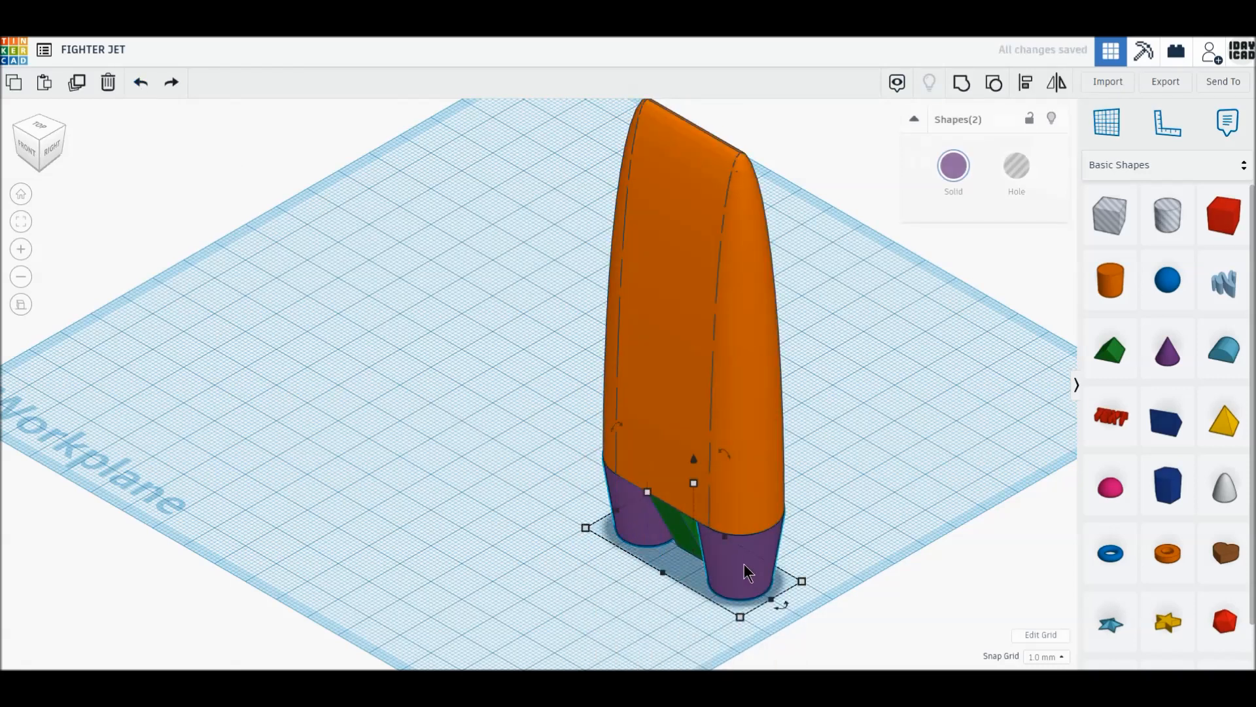
{"action": "left_click", "coordinate": [954, 171]}
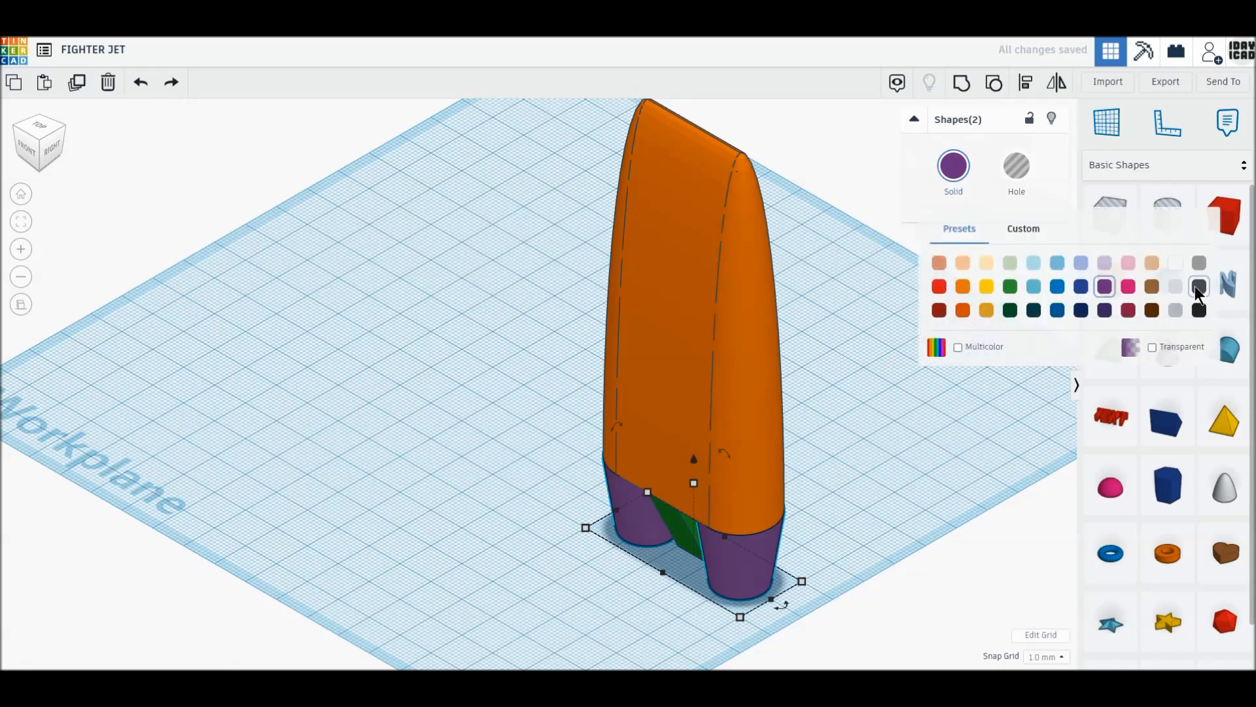
{"action": "left_click", "coordinate": [1194, 283]}
Colour the green roof wedge and the orange fuselage medium grey using the preset colours.
{"action": "left_click", "coordinate": [678, 525]}
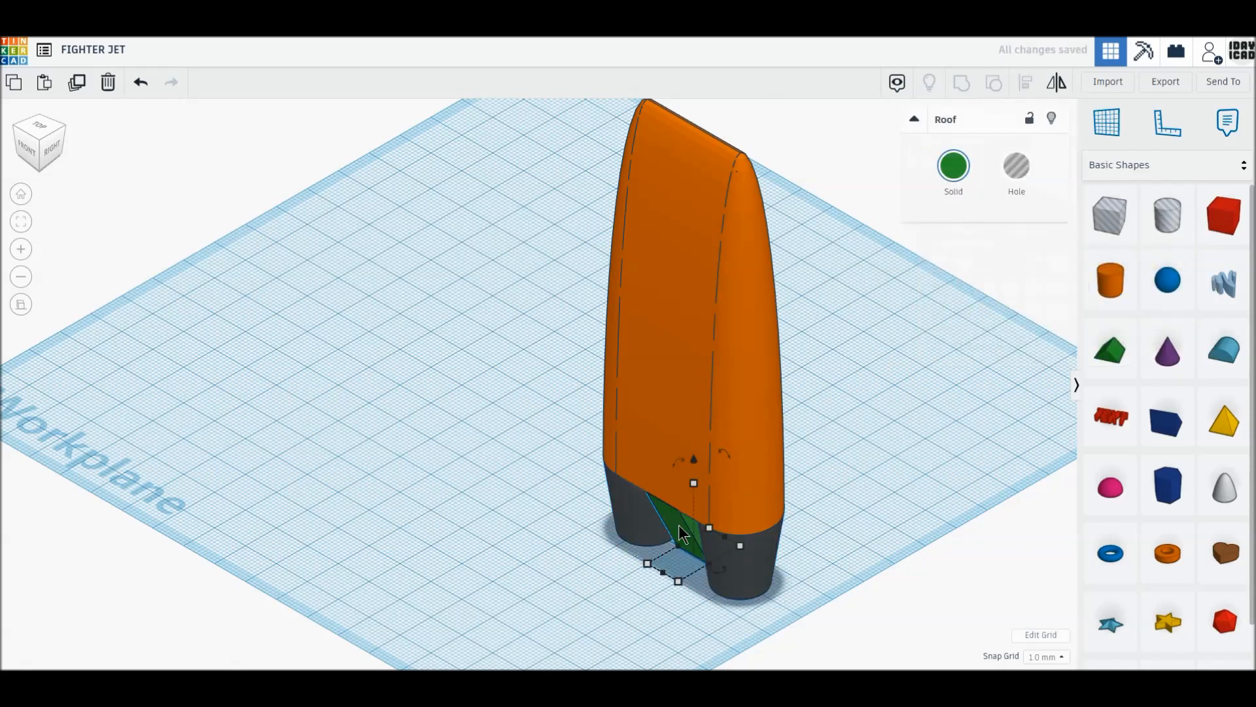
{"action": "left_click", "coordinate": [654, 375], "text": "shift"}
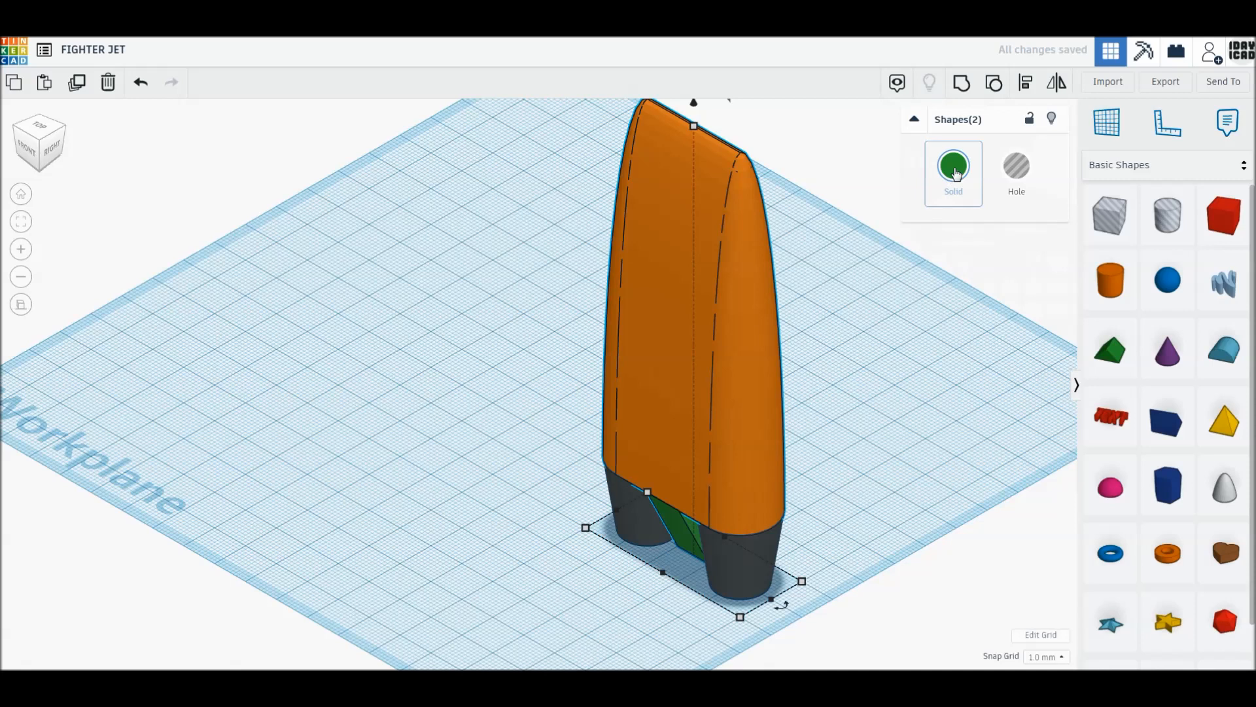
{"action": "left_click", "coordinate": [953, 166]}
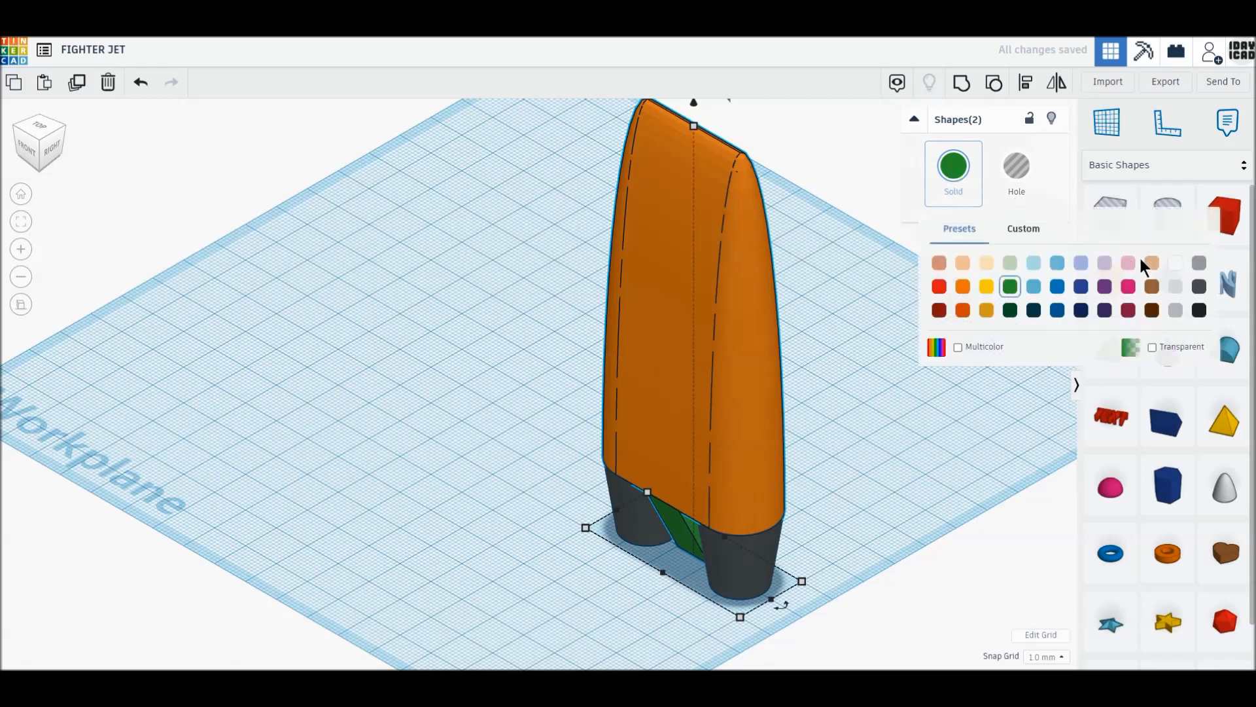
{"action": "left_click", "coordinate": [1197, 264]}
Group the fuselage, wedge and both nozzles into one shape and turn on Multicolor to keep their individual colours.
{"action": "left_click_drag", "start_coordinate": [505, 342], "coordinate": [811, 592]}
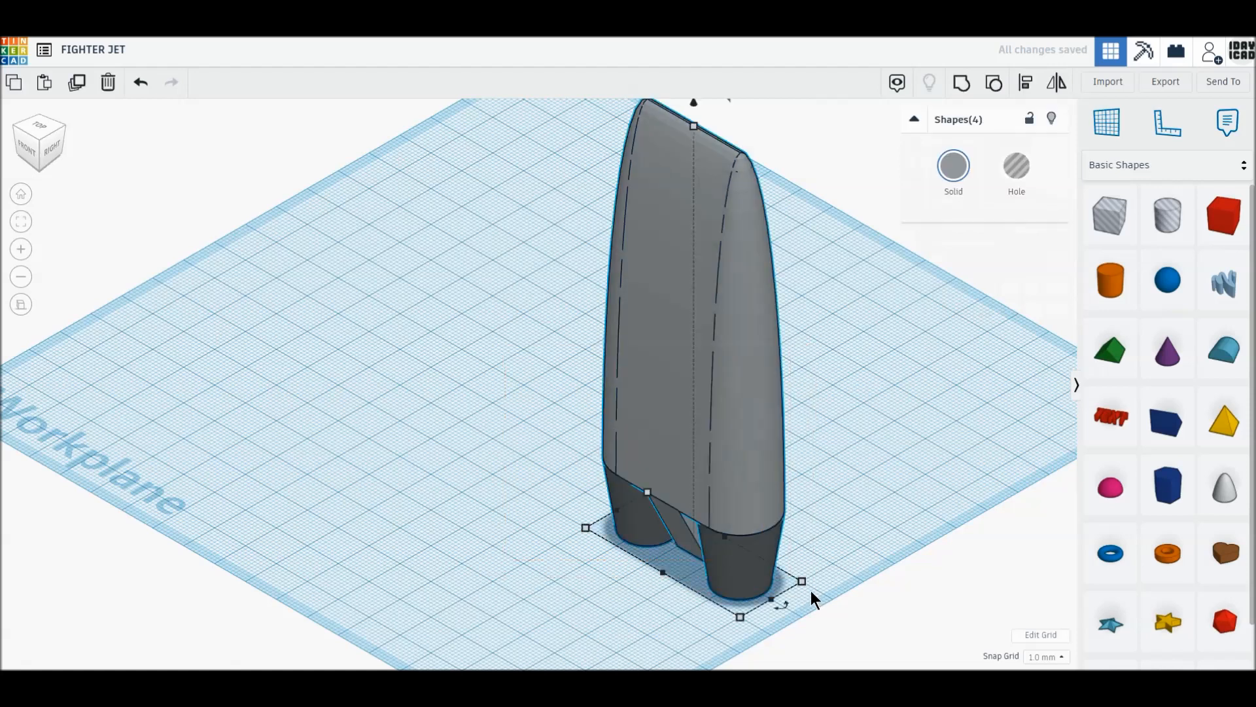
{"action": "left_click", "coordinate": [961, 83]}
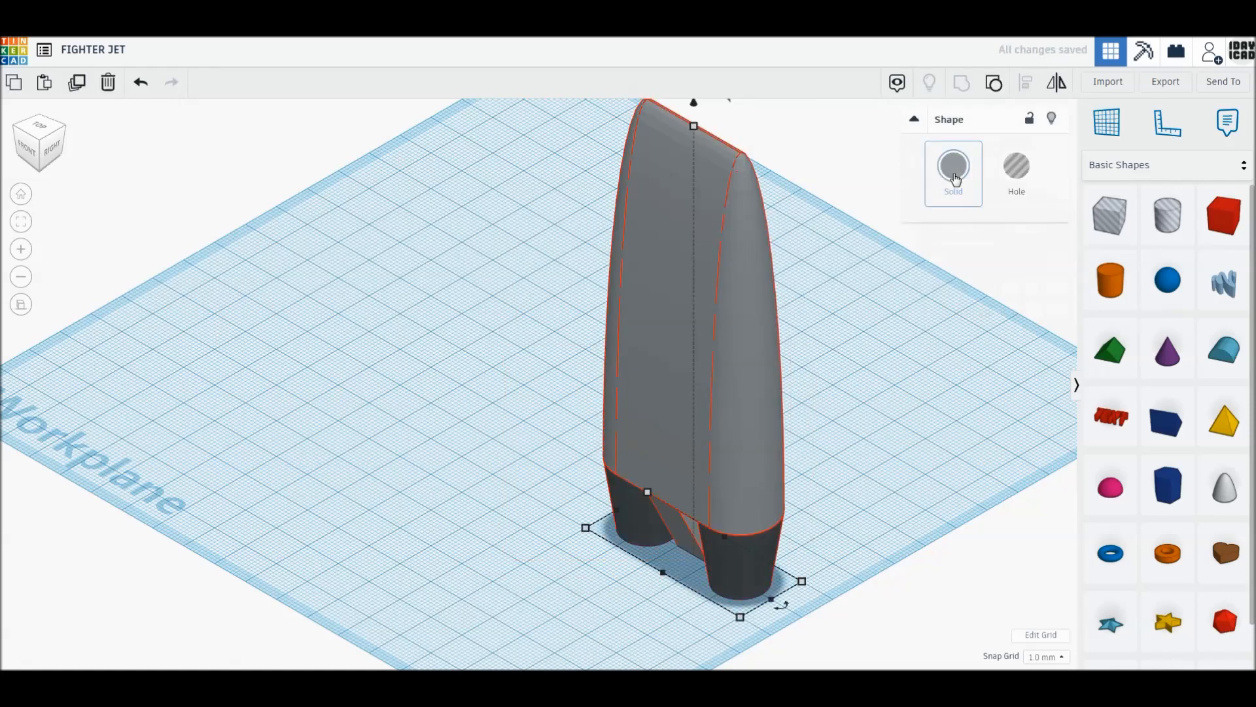
{"action": "left_click", "coordinate": [953, 168]}
{"action": "left_click", "coordinate": [958, 347]}
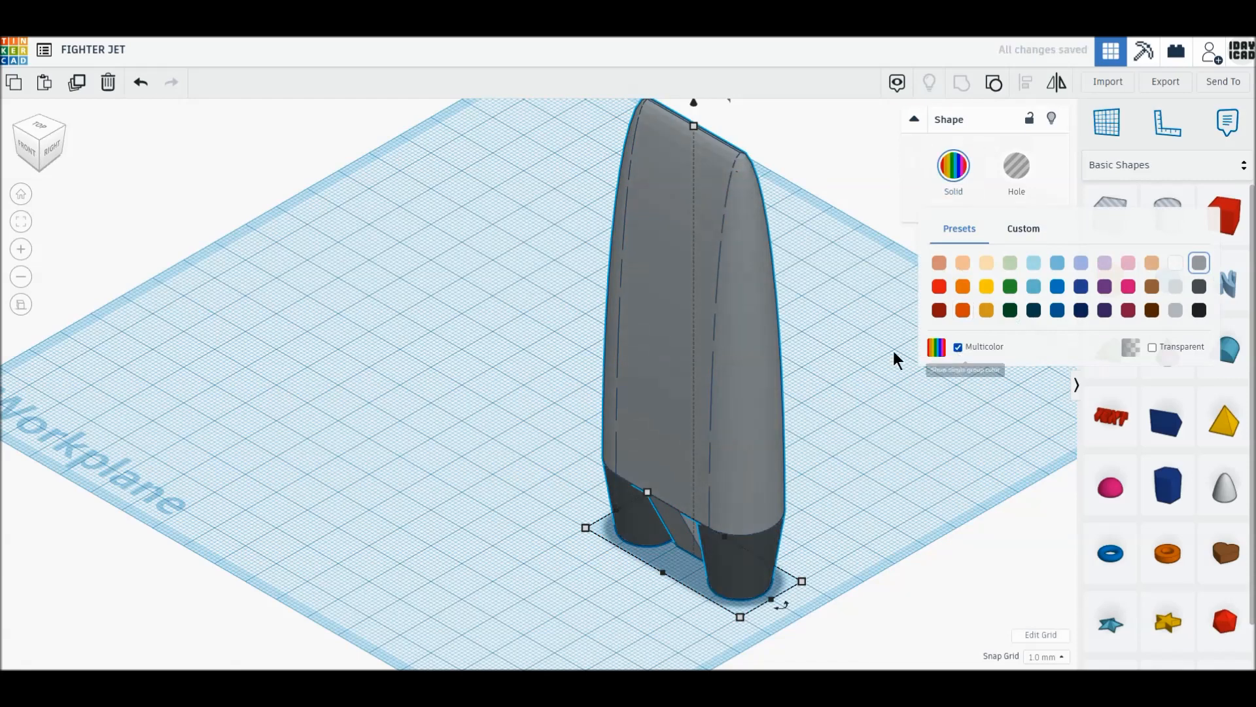
Rotate the grouped jet body 90° so it lies flat, and set its height above the workplane to 0.
{"action": "scroll", "coordinate": [733, 315], "scroll_direction": "down", "scroll_amount": 3}
{"action": "left_click_drag", "start_coordinate": [599, 131], "coordinate": [542, 352]}
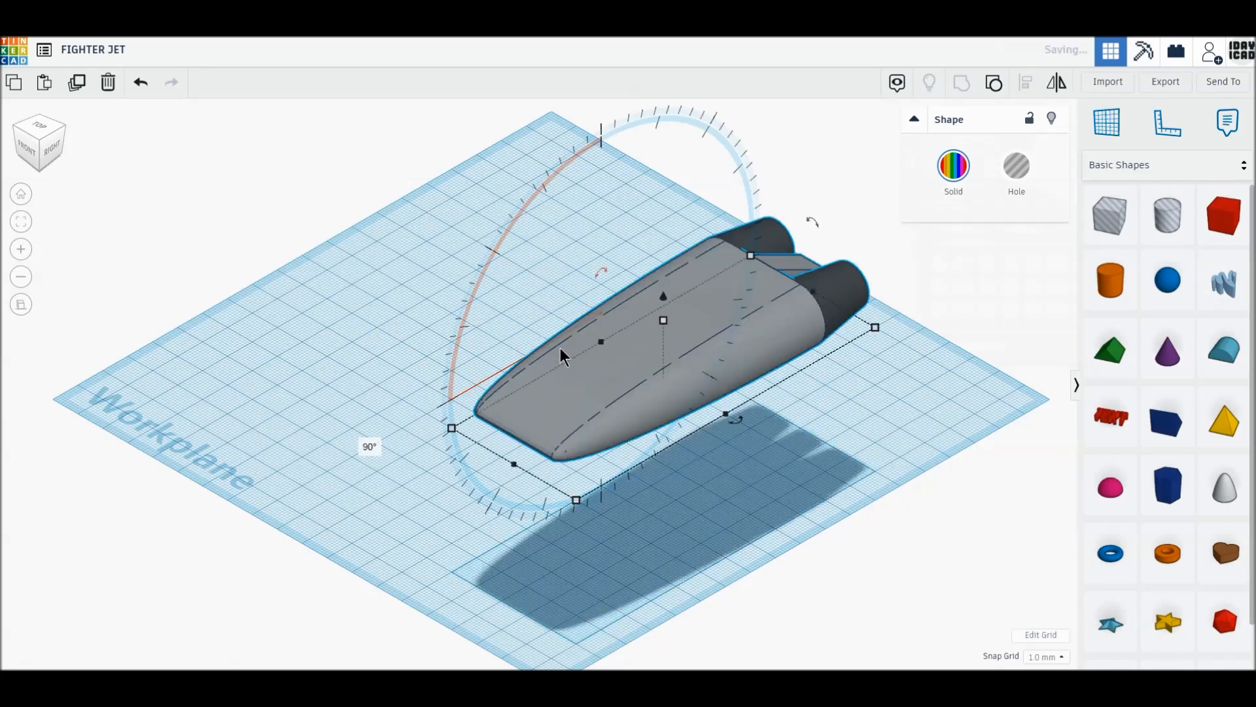
{"action": "left_click_drag", "start_coordinate": [665, 299], "coordinate": [666, 322]}
{"action": "left_click", "coordinate": [934, 405]}
{"action": "type", "text": "00"}
{"action": "key", "text": "Return"}
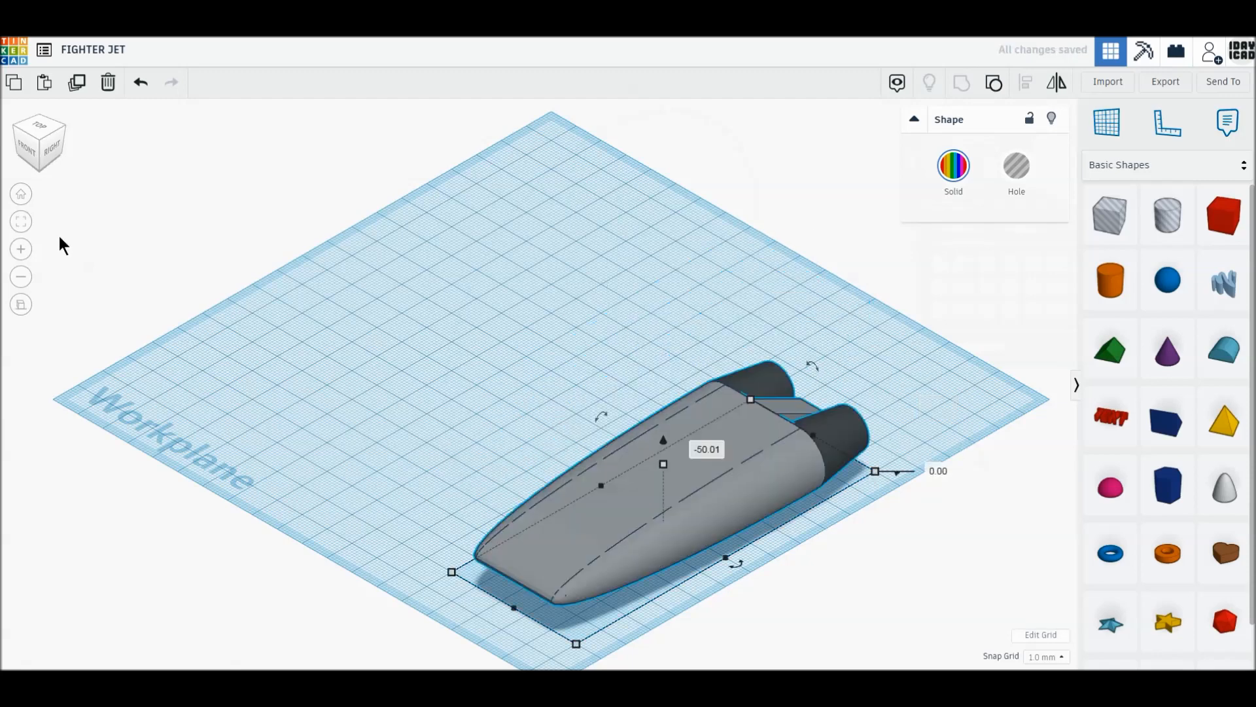
Move the jet body to the middle of the workplane's width, with the nozzle ends at the rear edge.
{"action": "left_click", "coordinate": [41, 133]}
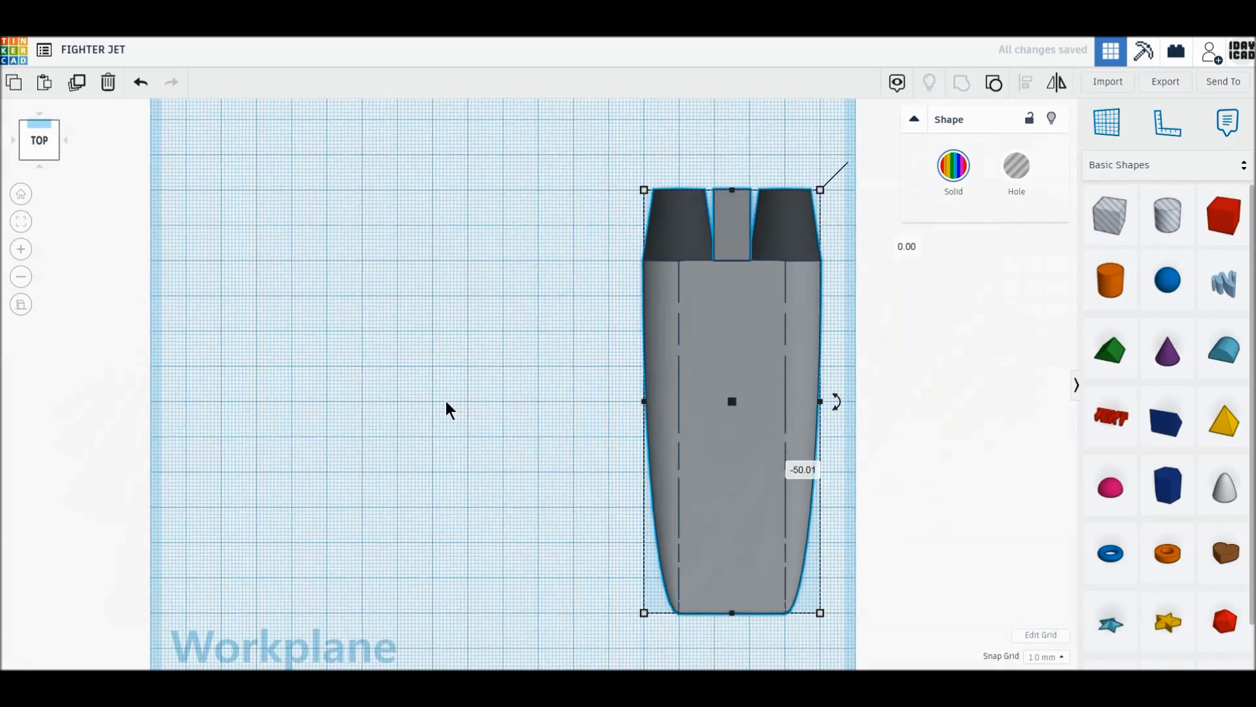
{"action": "left_click_drag", "start_coordinate": [733, 492], "coordinate": [537, 371]}
{"action": "middle_click_drag", "start_coordinate": [529, 360], "coordinate": [646, 550]}
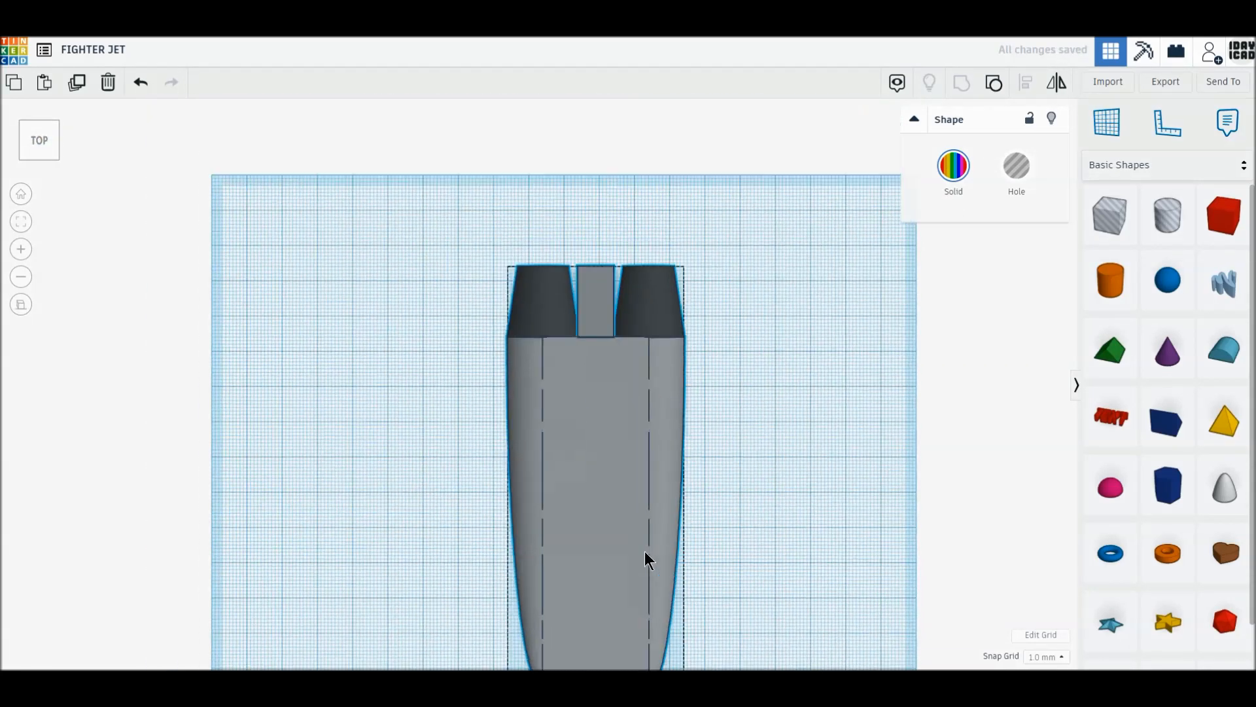
{"action": "left_click_drag", "start_coordinate": [601, 529], "coordinate": [587, 438]}
{"action": "left_click", "coordinate": [709, 450]}
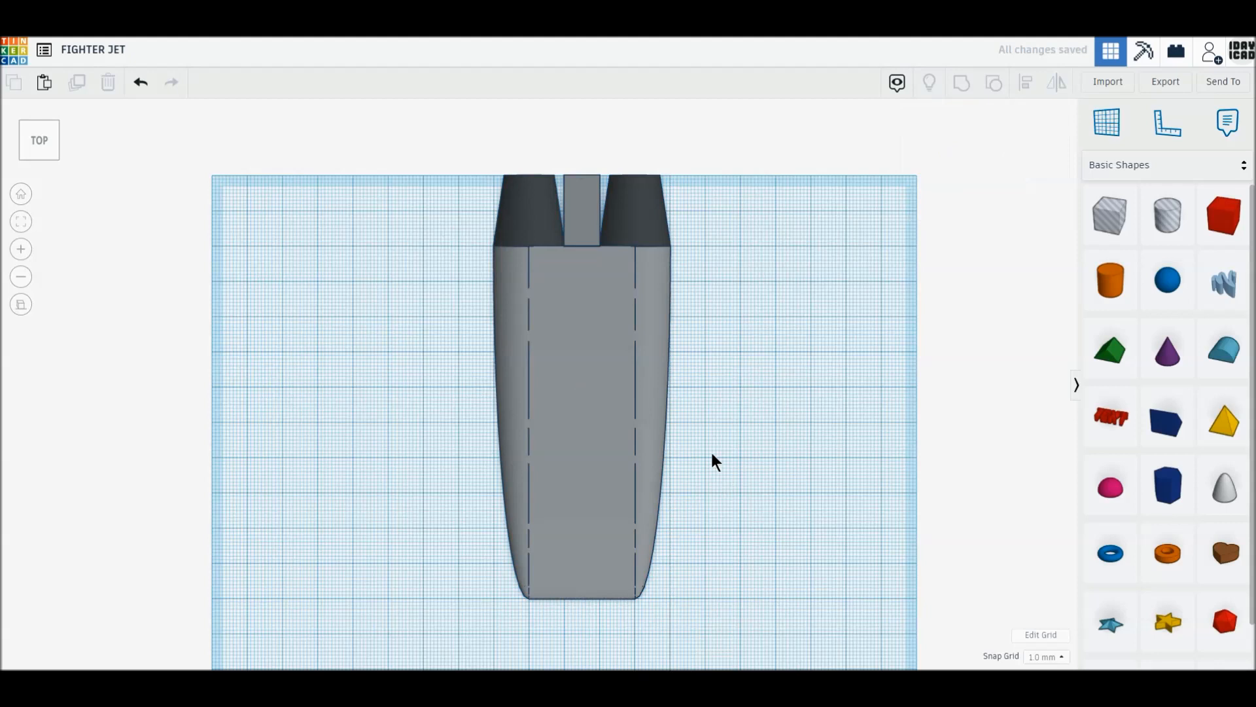
Place a sphere beside the fuselage, raise its steps to 24, and set its length to 120 mm.
{"action": "middle_click_drag", "start_coordinate": [709, 450], "coordinate": [701, 365]}
{"action": "scroll", "coordinate": [702, 365], "scroll_direction": "down", "scroll_amount": 3}
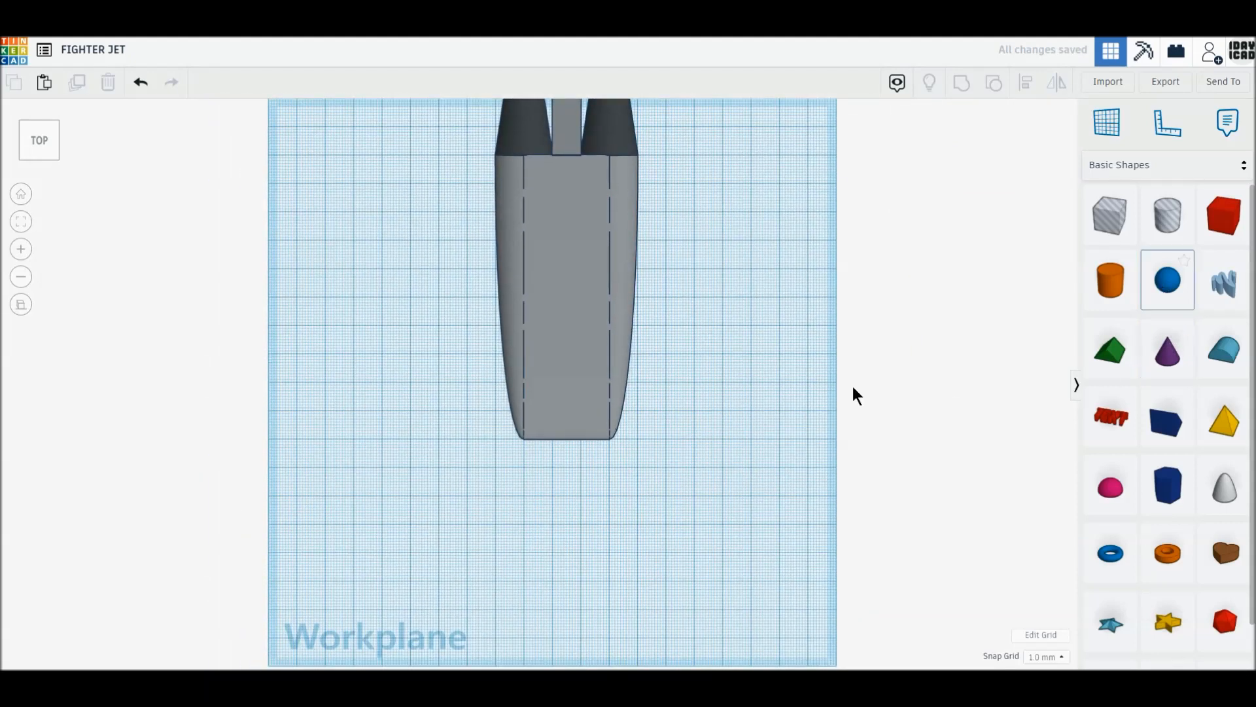
{"action": "left_click", "coordinate": [730, 379]}
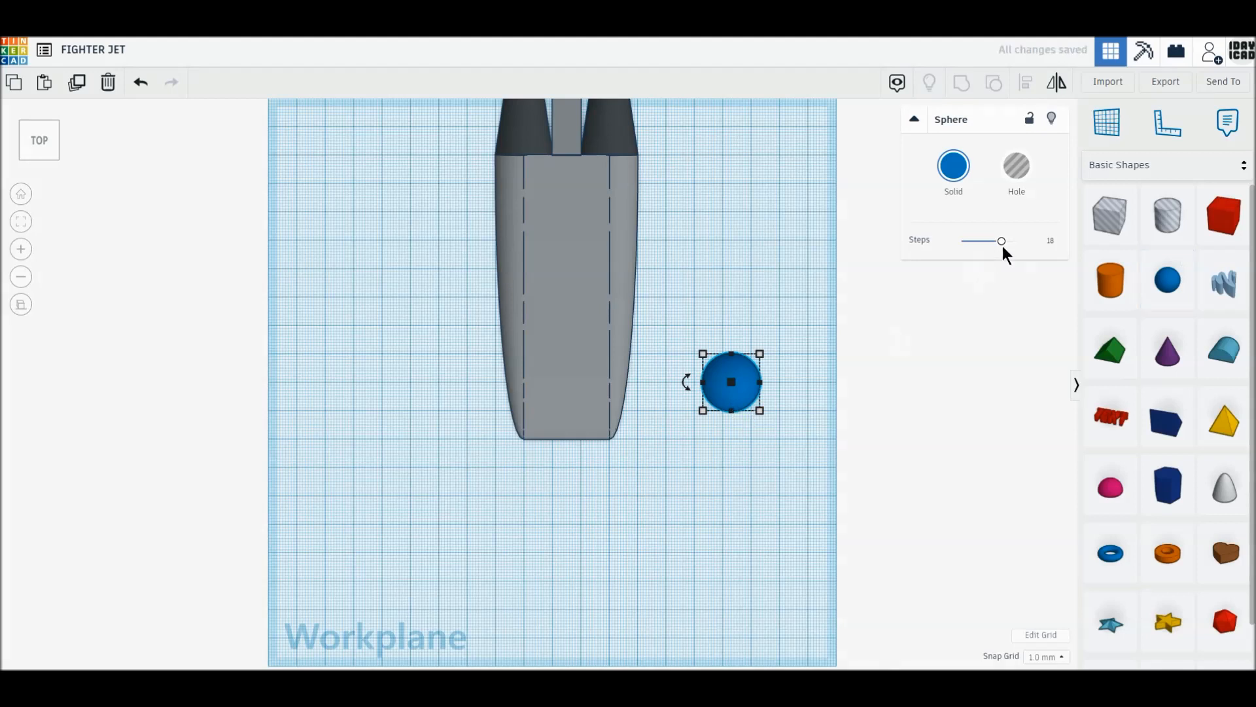
{"action": "left_click_drag", "start_coordinate": [1006, 245], "coordinate": [1068, 247]}
{"action": "left_click", "coordinate": [836, 382]}
{"action": "type", "text": "120"}
{"action": "key", "text": "Return"}
Move the elongated sphere onto the fuselage's centreline at its front end as a nose, and colour it medium grey.
{"action": "left_click_drag", "start_coordinate": [708, 472], "coordinate": [570, 391]}
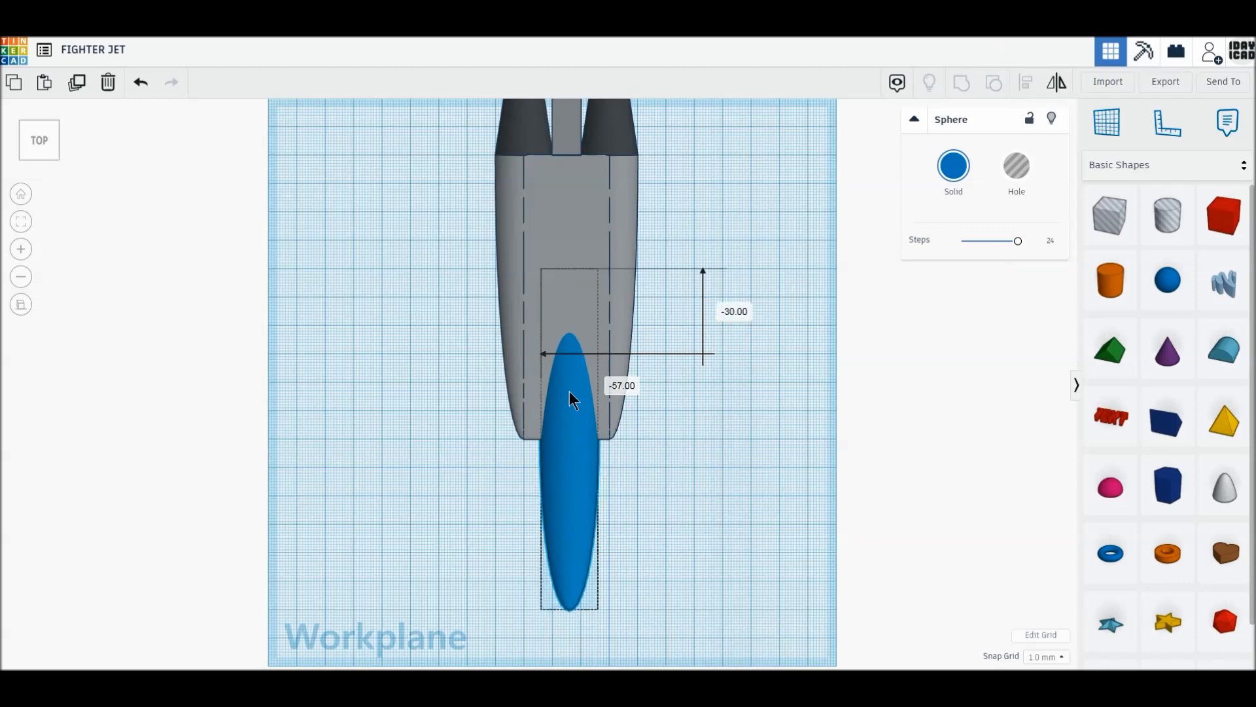
{"action": "left_click_drag", "start_coordinate": [568, 392], "coordinate": [568, 390]}
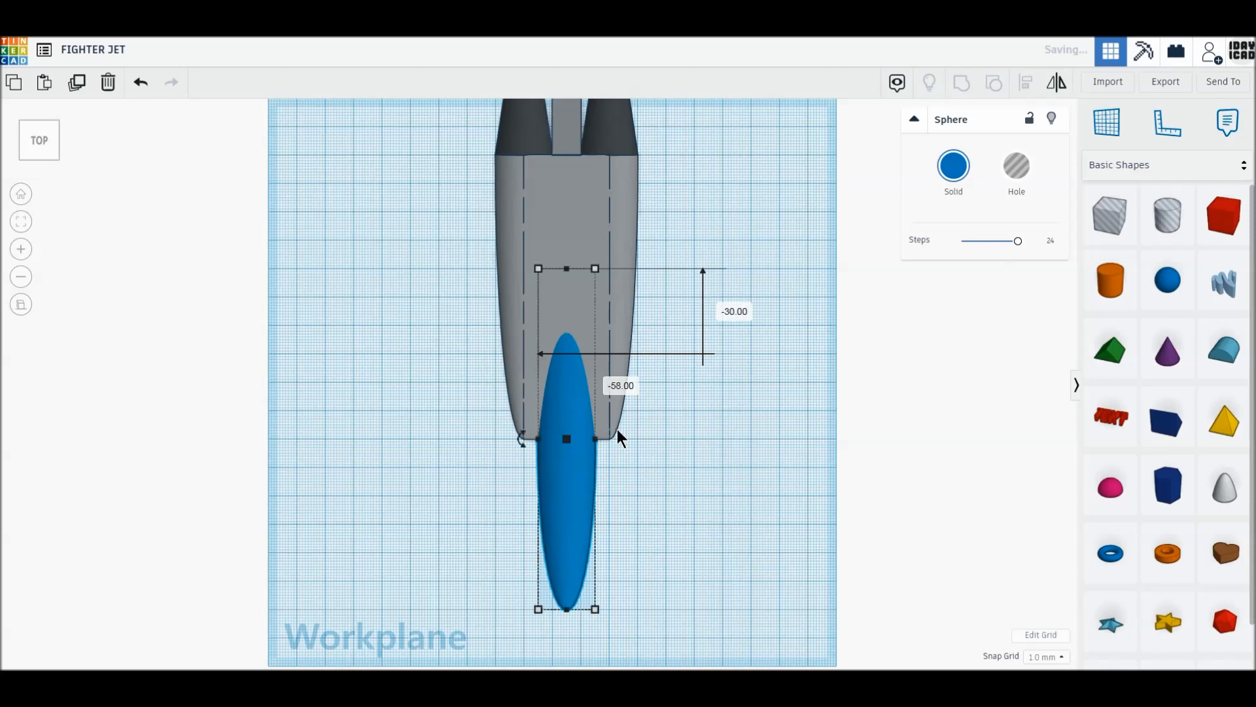
{"action": "left_click", "coordinate": [953, 165]}
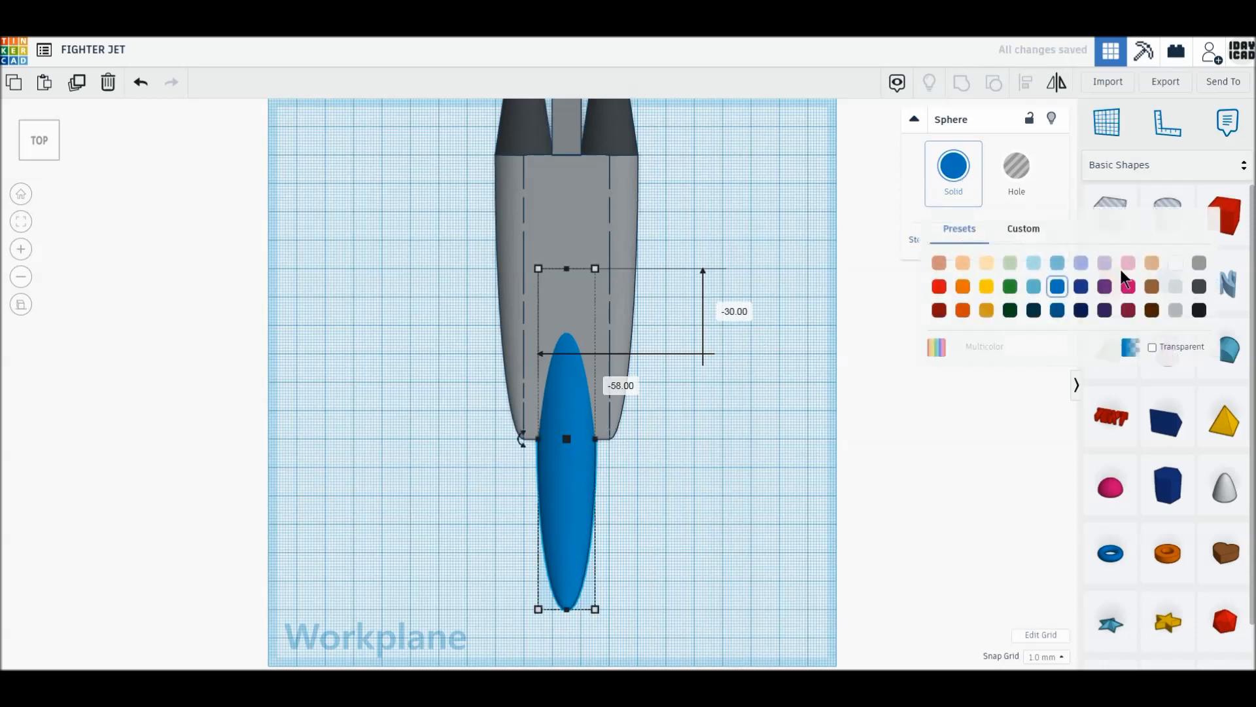
{"action": "left_click", "coordinate": [1198, 263]}
{"action": "left_click", "coordinate": [919, 434]}
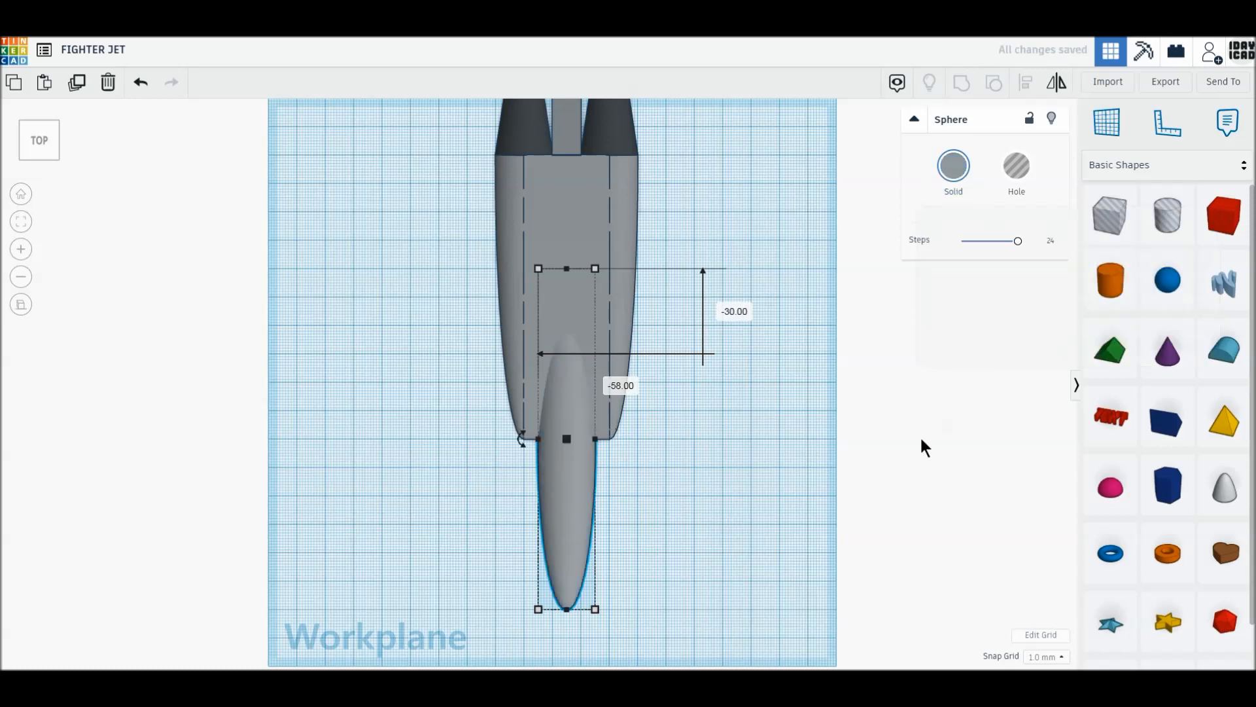
{"action": "left_click", "coordinate": [919, 435]}
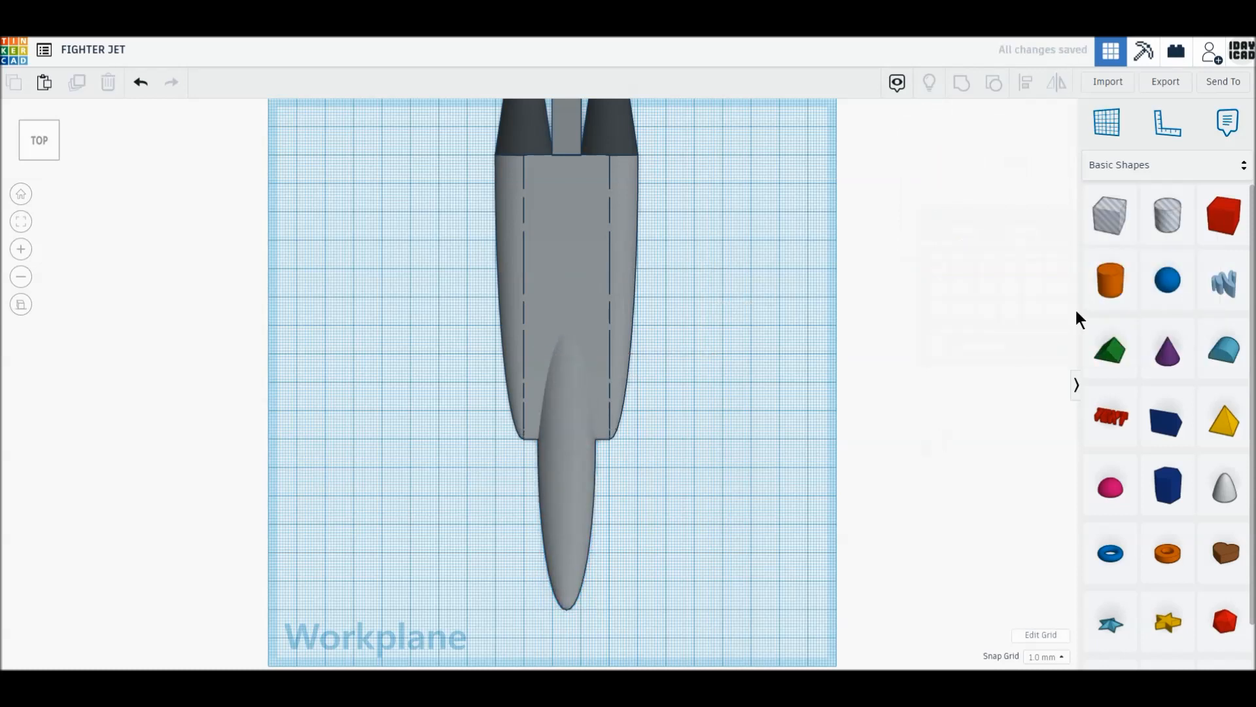
Place a second sphere beside the nose, narrow it and make it 30 mm long, and colour it dark grey.
{"action": "left_click_drag", "start_coordinate": [1154, 285], "coordinate": [1027, 343]}
{"action": "left_click_drag", "start_coordinate": [749, 497], "coordinate": [732, 432]}
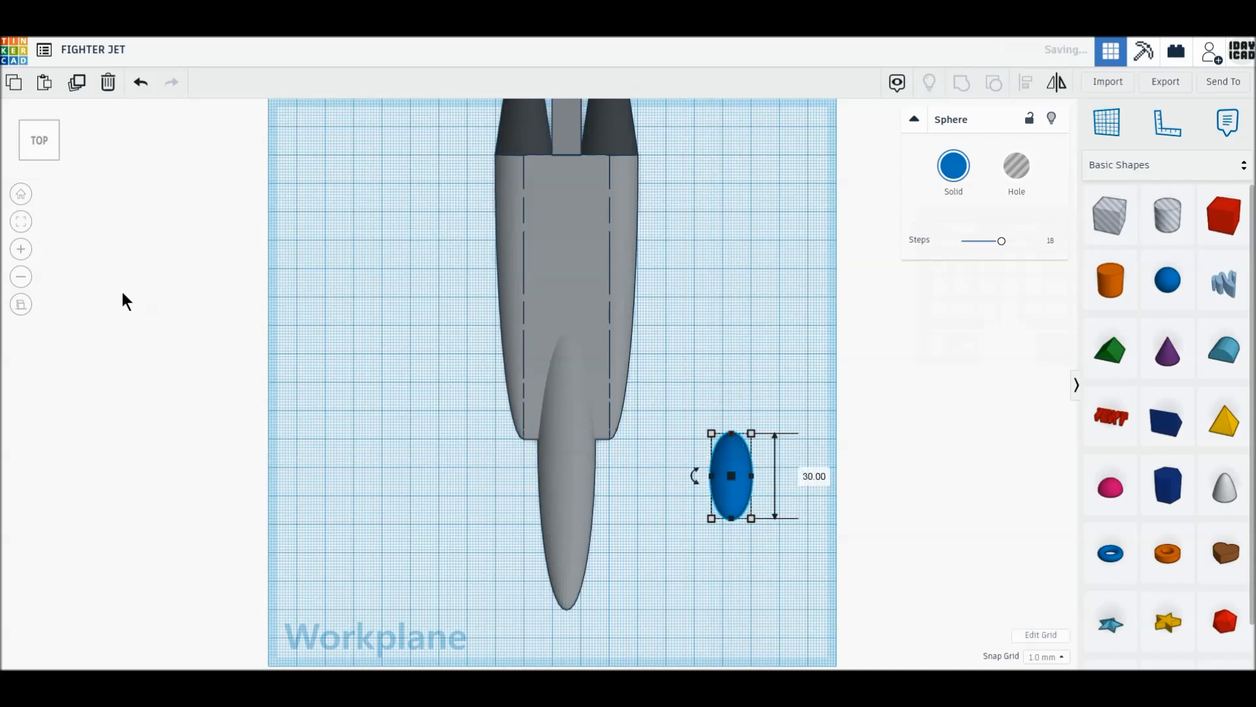
{"action": "left_click", "coordinate": [972, 174]}
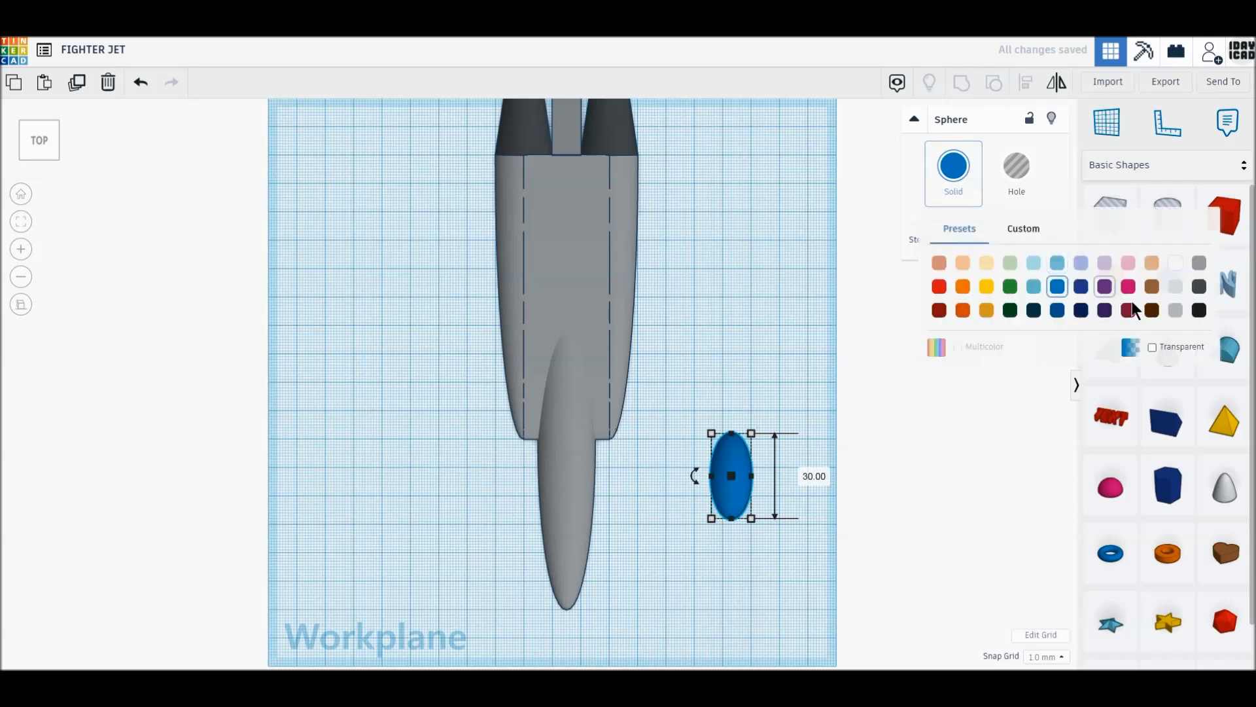
{"action": "left_click", "coordinate": [1196, 282]}
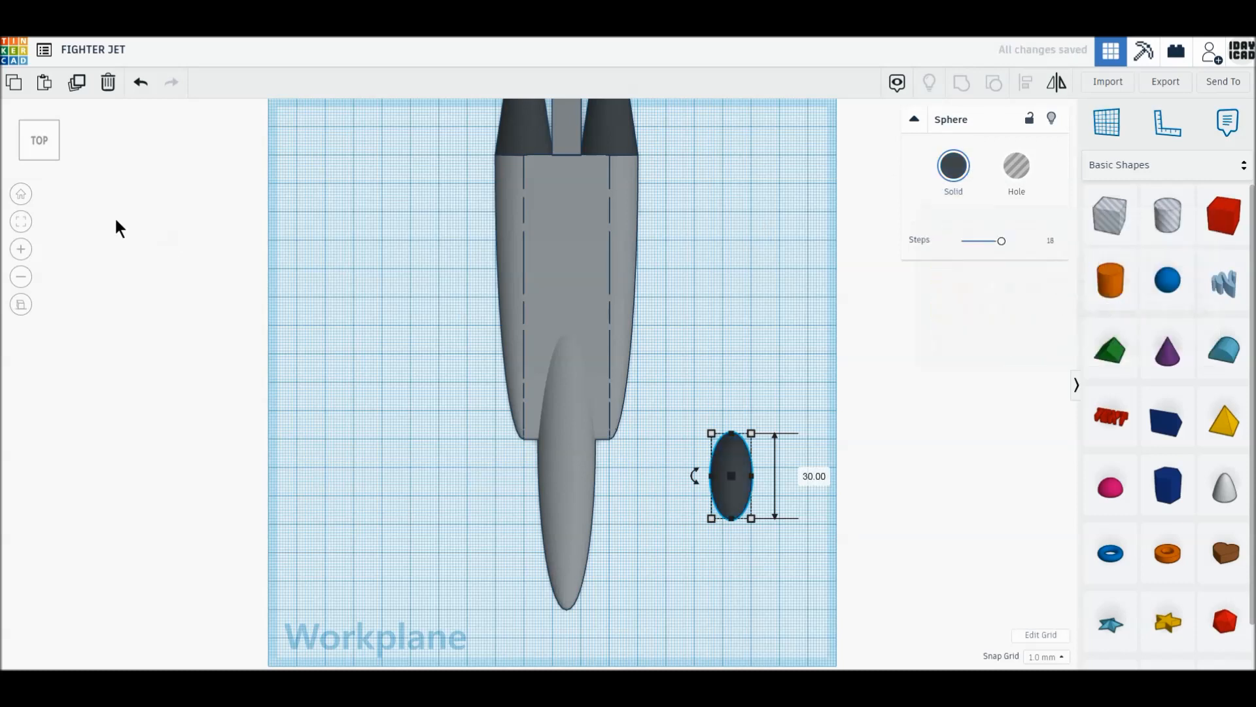
Raise the dark grey ellipsoid to 5 mm above the workplane.
{"action": "left_click", "coordinate": [21, 140]}
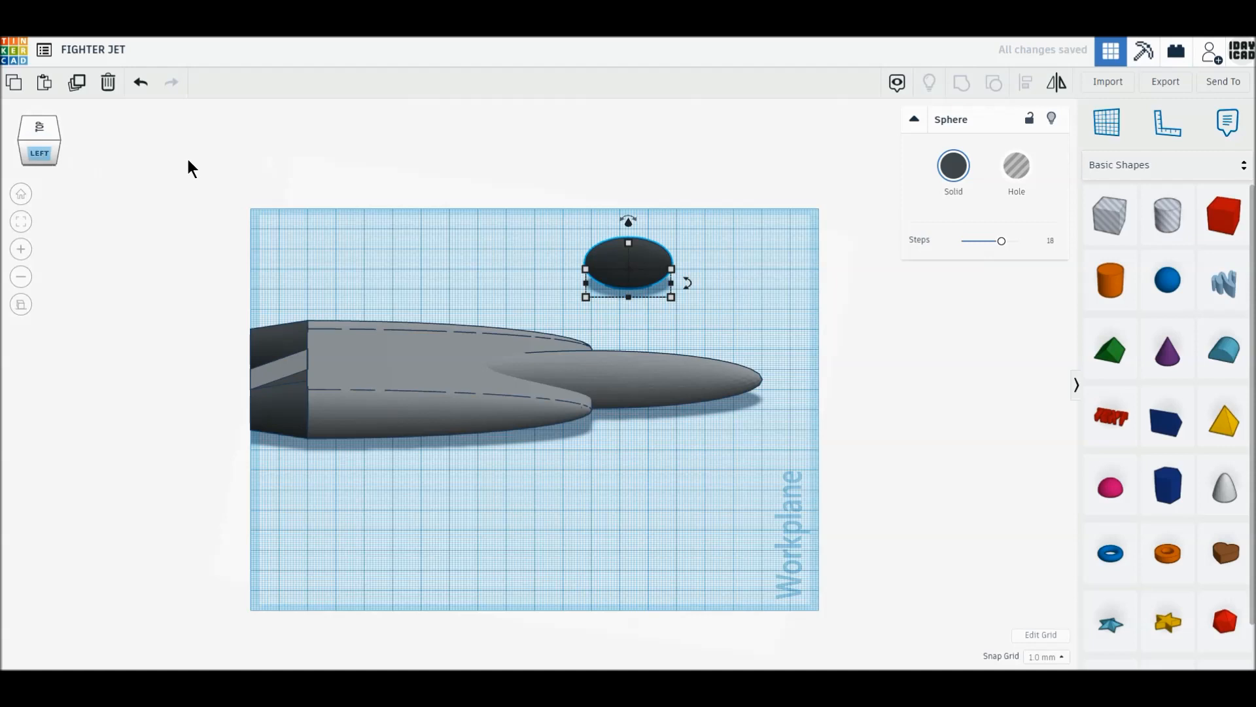
{"action": "left_click_drag", "start_coordinate": [629, 226], "coordinate": [629, 220]}
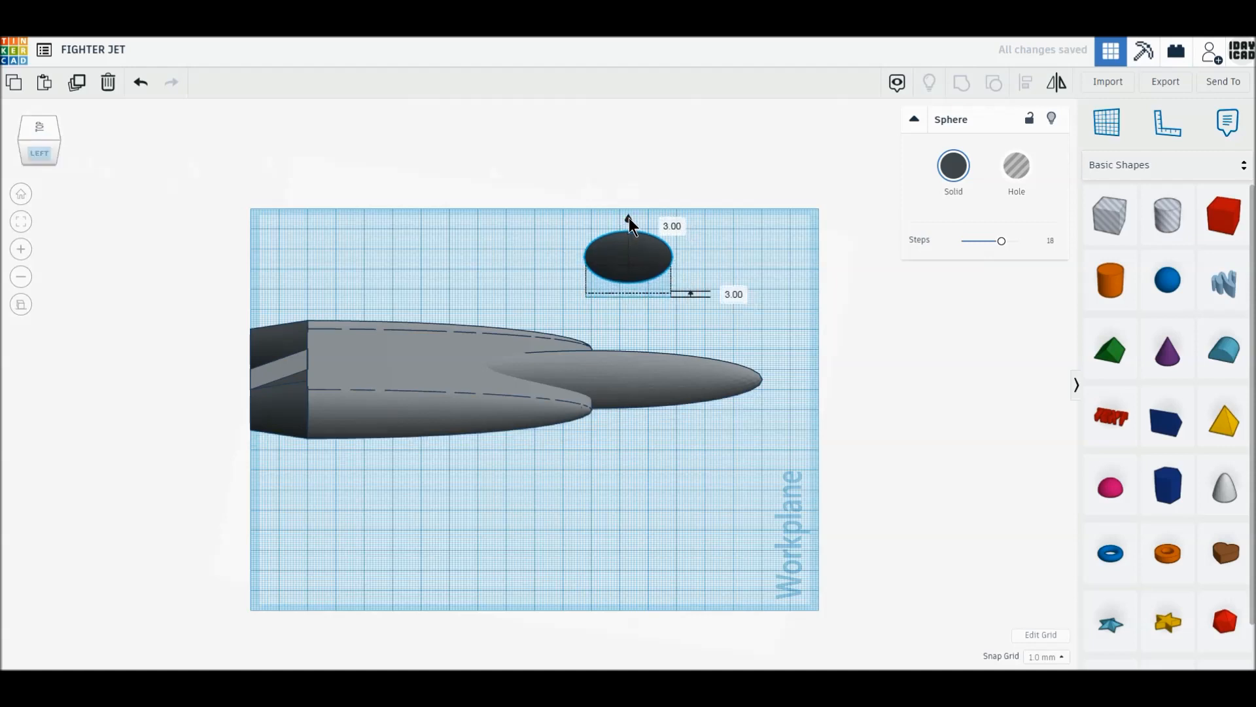
{"action": "left_click", "coordinate": [734, 293]}
{"action": "type", "text": "5"}
{"action": "key", "text": "Return"}
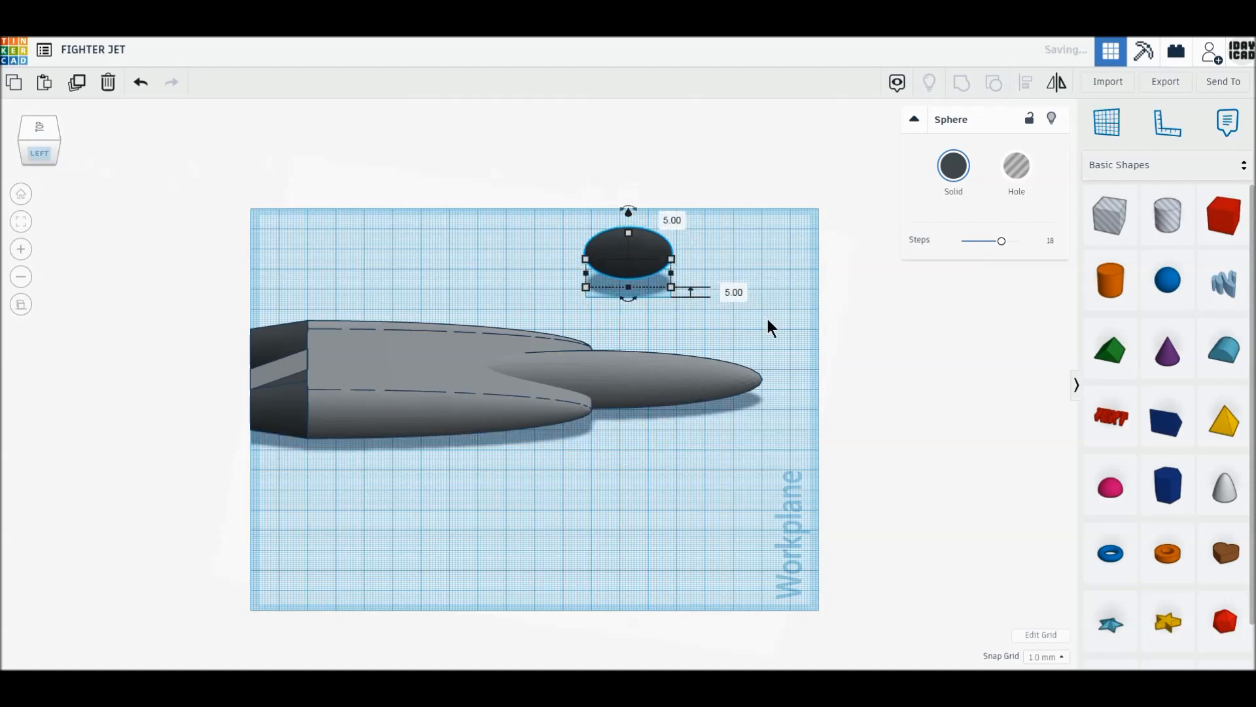
{"action": "left_click", "coordinate": [38, 127]}
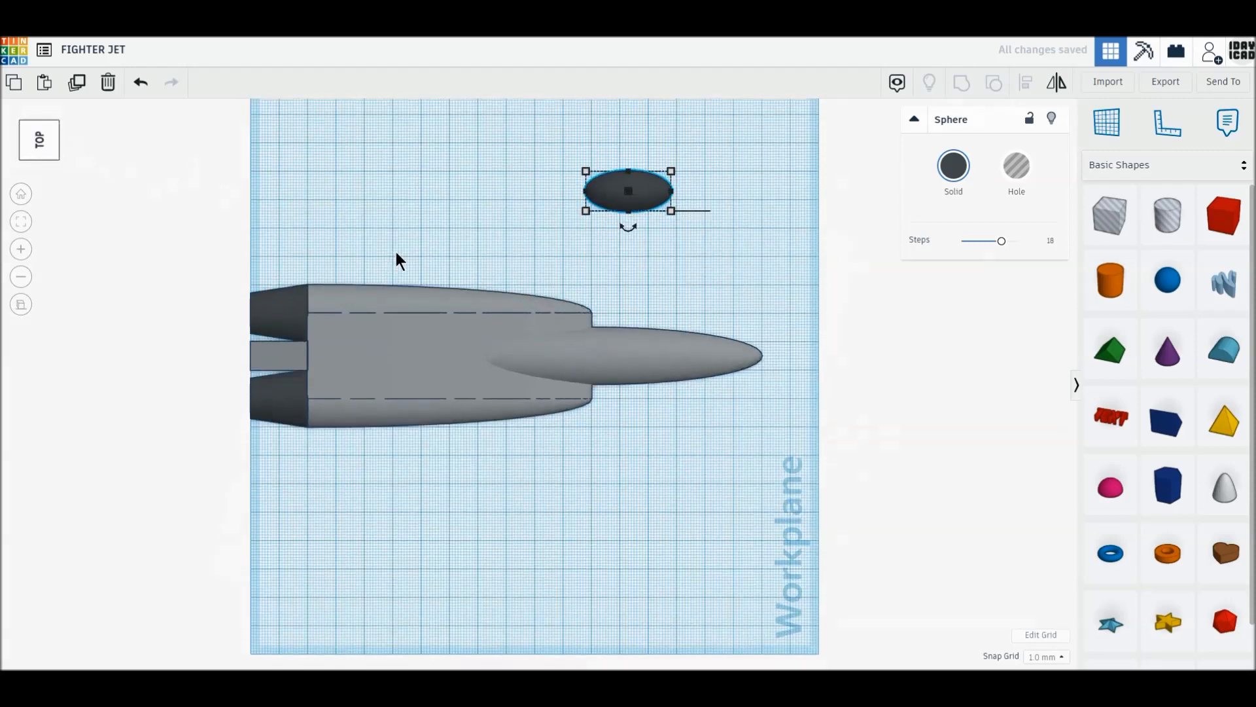
{"action": "left_click", "coordinate": [476, 226]}
{"action": "scroll", "coordinate": [625, 242], "scroll_direction": "up", "scroll_amount": 4}
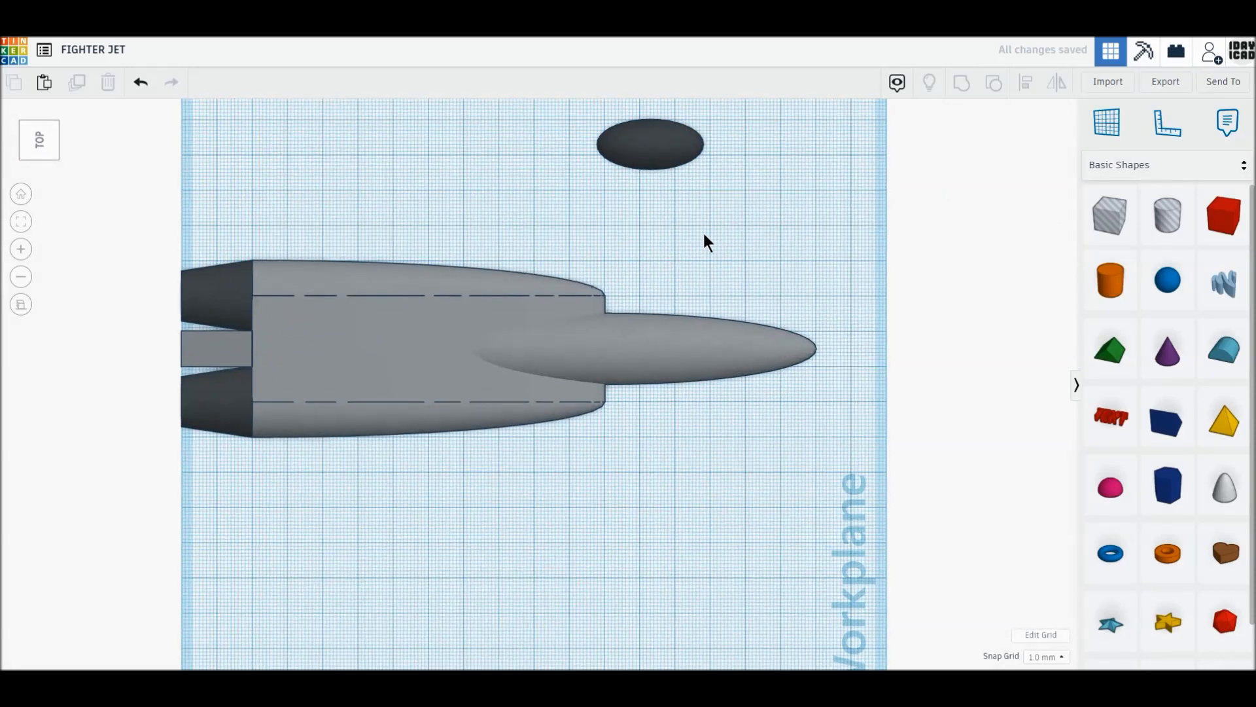
Place the dark grey ellipsoid on the nose's centreline as a cockpit canopy and group all the jet's parts, keeping their colours.
{"action": "left_click_drag", "start_coordinate": [626, 255], "coordinate": [632, 450]}
{"action": "left_click", "coordinate": [673, 346]}
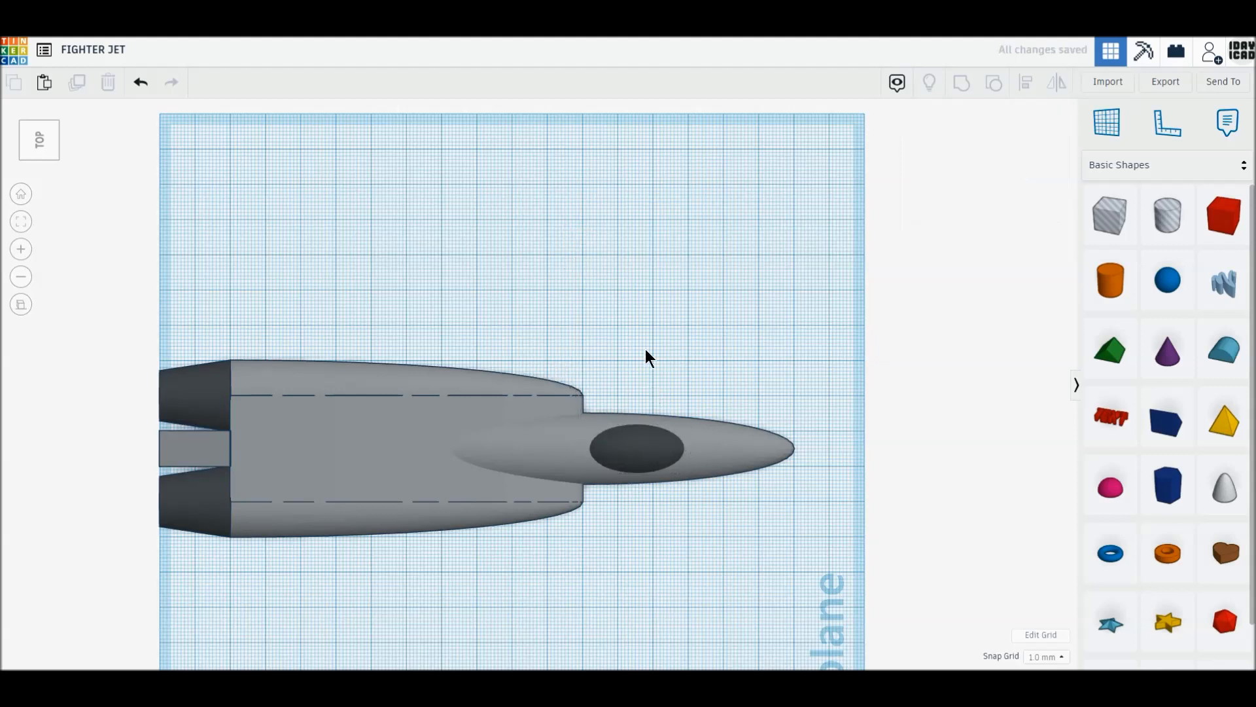
{"action": "right_click_drag", "start_coordinate": [337, 425], "coordinate": [306, 262]}
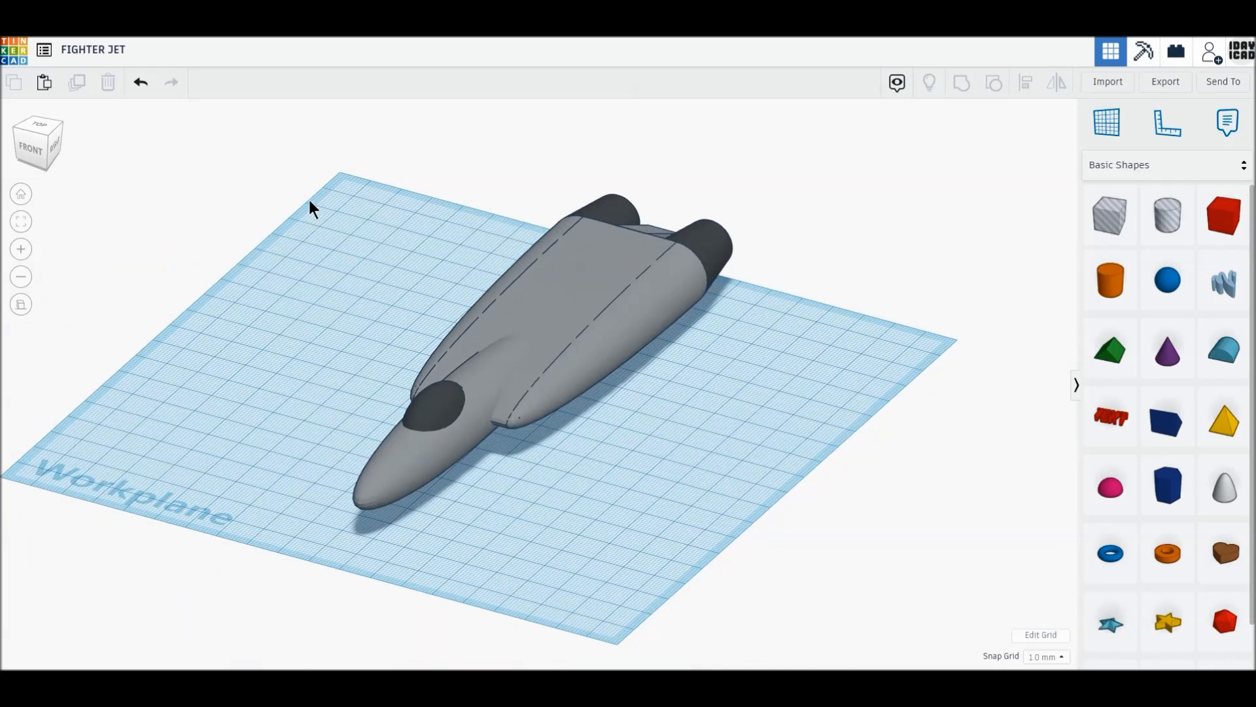
{"action": "left_click_drag", "start_coordinate": [301, 159], "coordinate": [829, 533]}
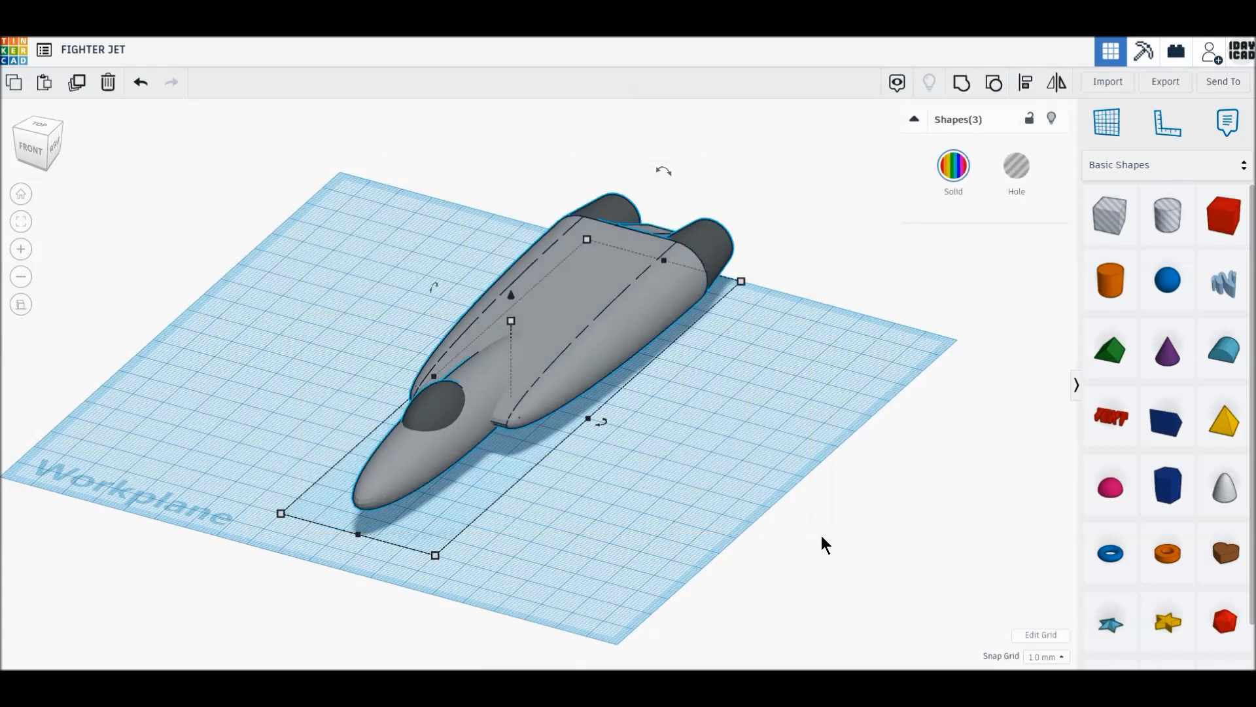
{"action": "left_click", "coordinate": [961, 86]}
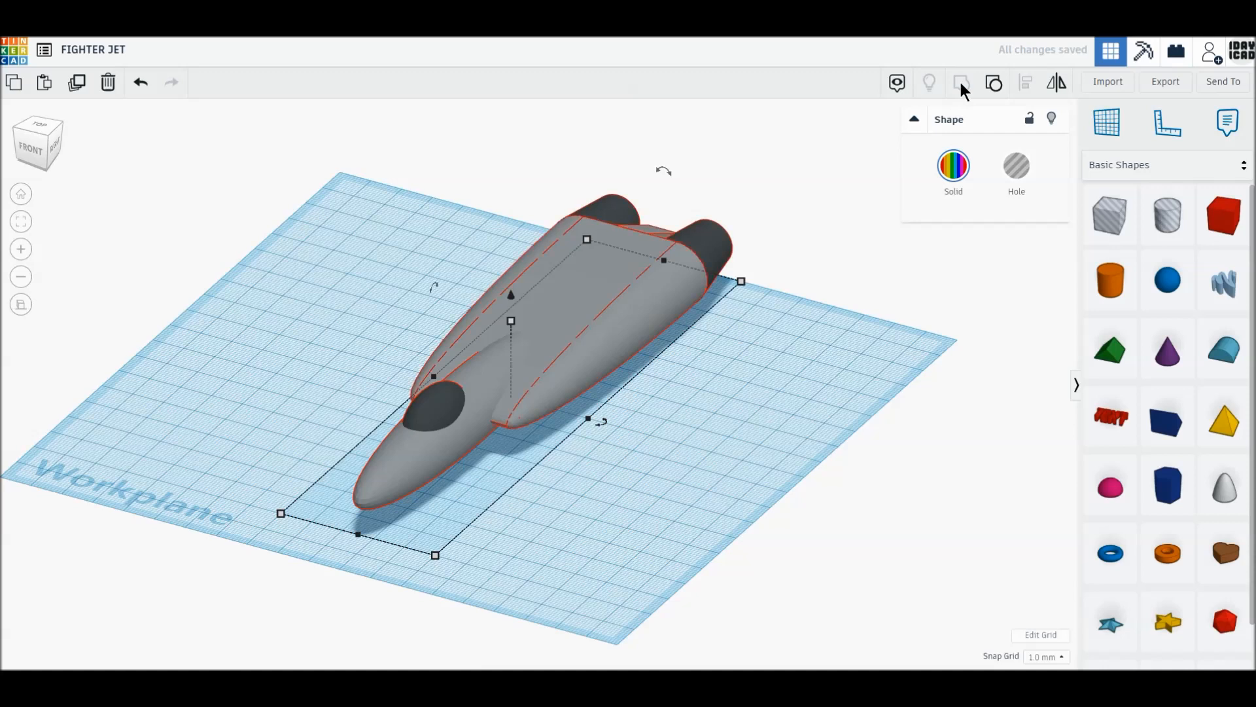
Place a roof shape beside the fuselage and rotate it 90° so its triangular face lies flat, pointing toward the nose.
{"action": "left_click_drag", "start_coordinate": [1096, 324], "coordinate": [739, 399]}
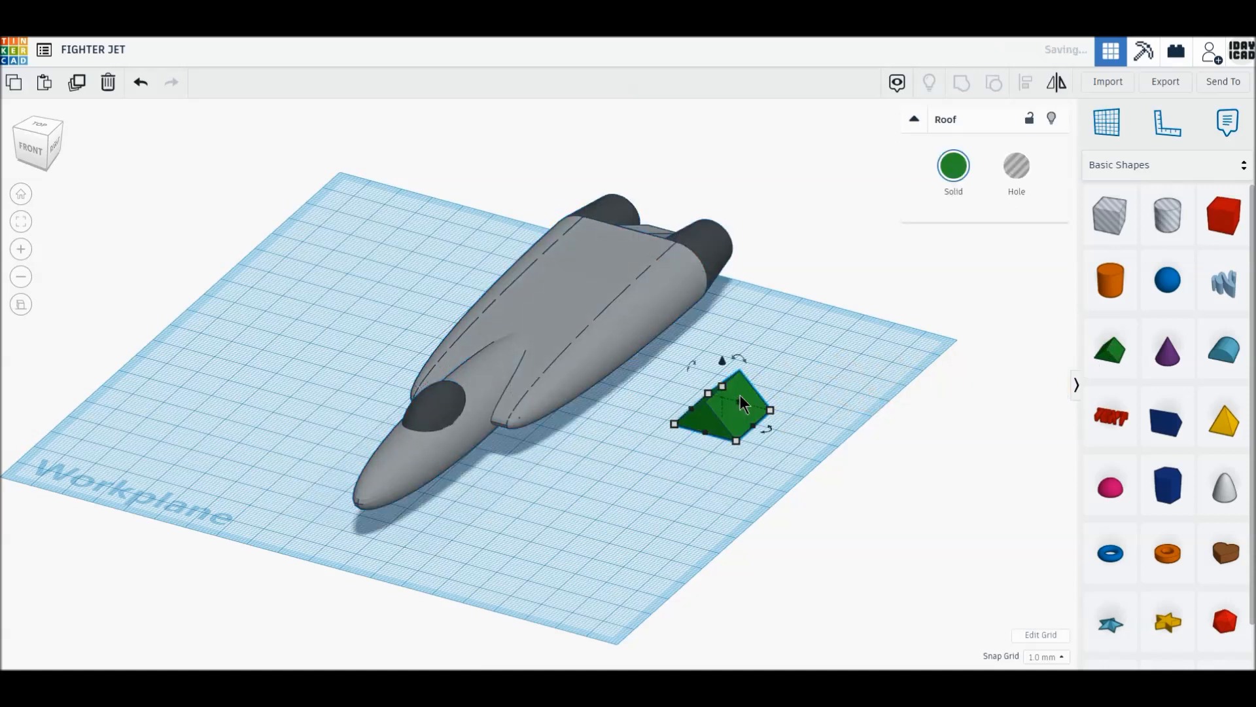
{"action": "left_click_drag", "start_coordinate": [689, 364], "coordinate": [679, 403]}
{"action": "left_click_drag", "start_coordinate": [678, 401], "coordinate": [678, 402]}
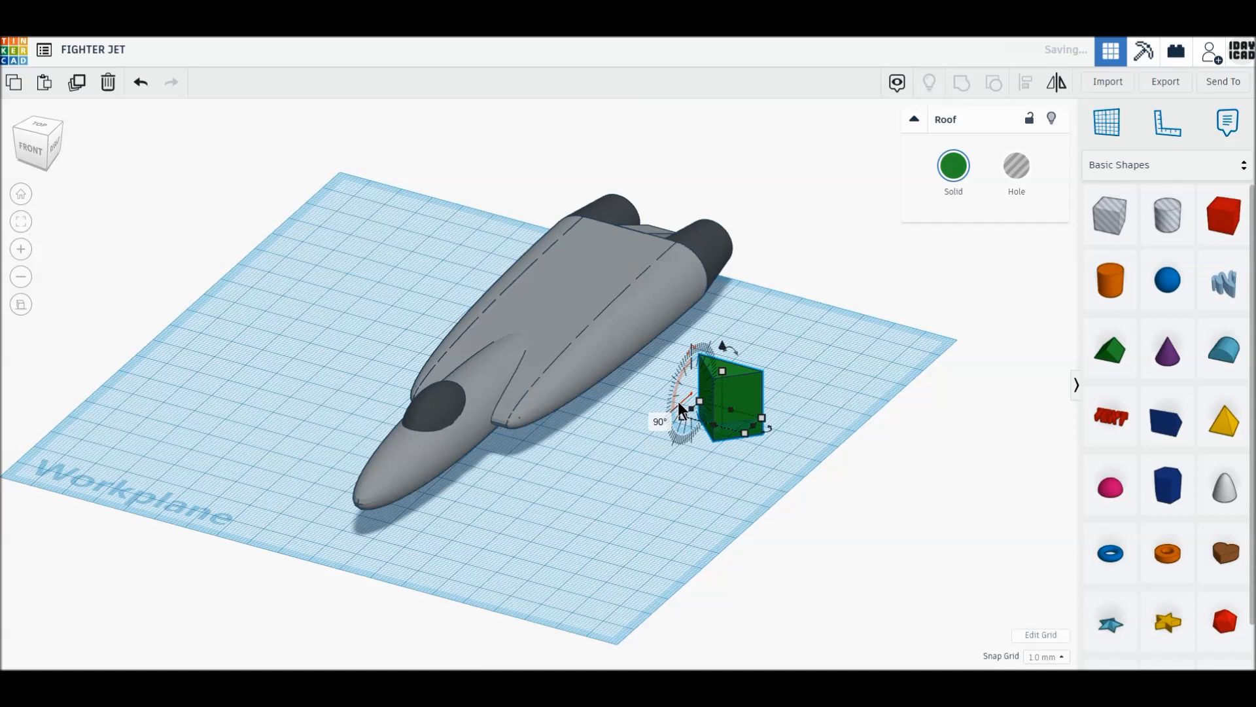
Stretch the rotated roof to about 190 mm wide and centre it across the fuselage as swept wings.
{"action": "left_click", "coordinate": [39, 125]}
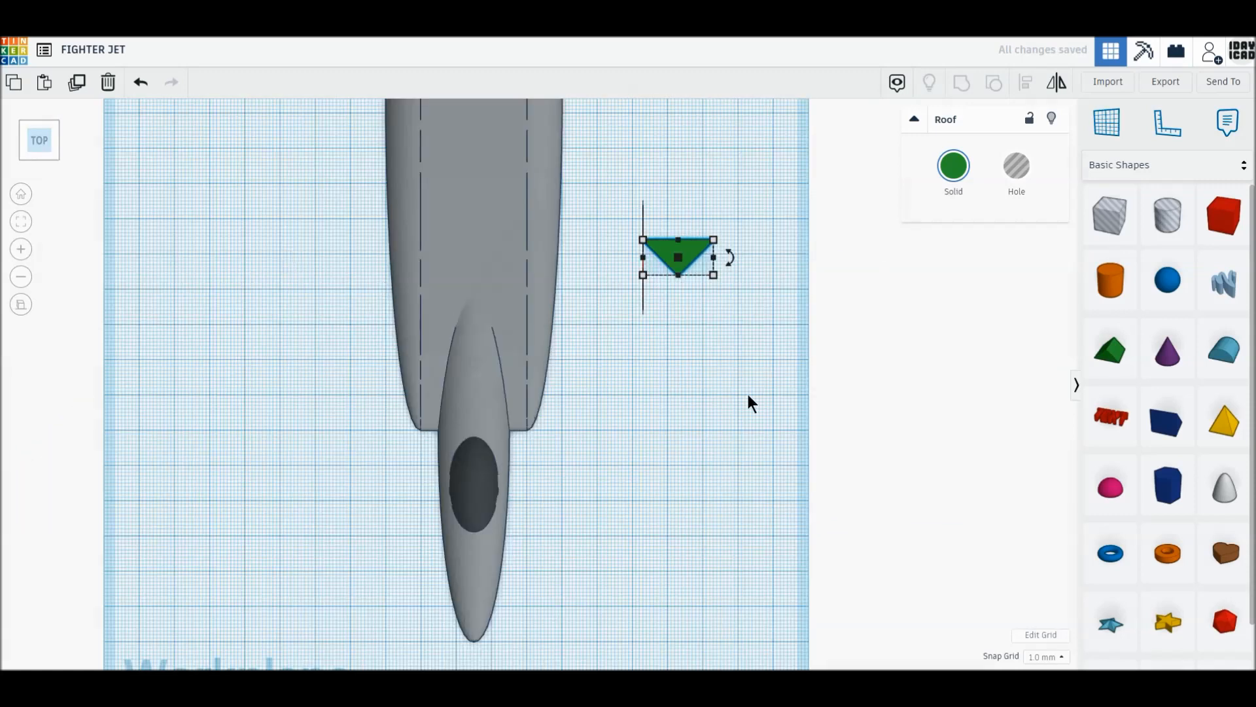
{"action": "left_click", "coordinate": [680, 390]}
{"action": "left_click_drag", "start_coordinate": [683, 256], "coordinate": [775, 299]}
{"action": "middle_click_drag", "start_coordinate": [719, 332], "coordinate": [802, 414]}
{"action": "left_click_drag", "start_coordinate": [827, 391], "coordinate": [203, 455]}
Place a second roof behind the wing, rotate it -90° to point rearward, and butt its flat face against the wing's rear edge.
{"action": "left_click_drag", "start_coordinate": [1110, 350], "coordinate": [768, 207]}
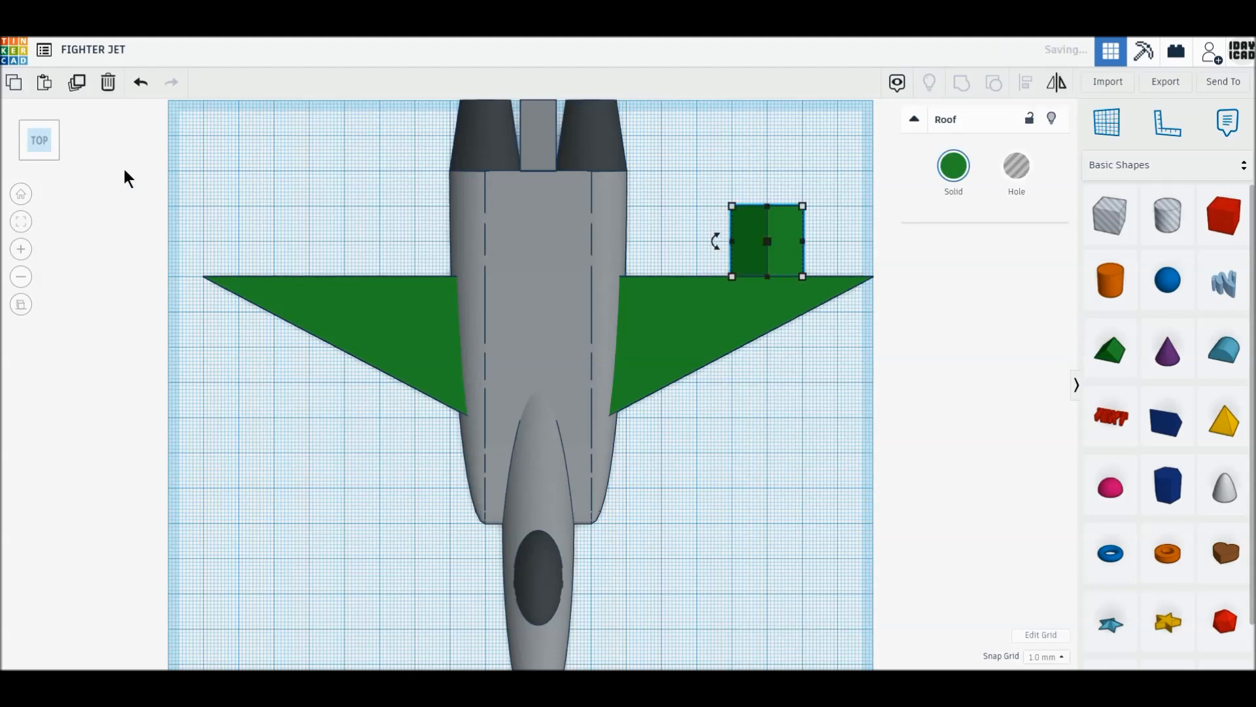
{"action": "left_click", "coordinate": [55, 155]}
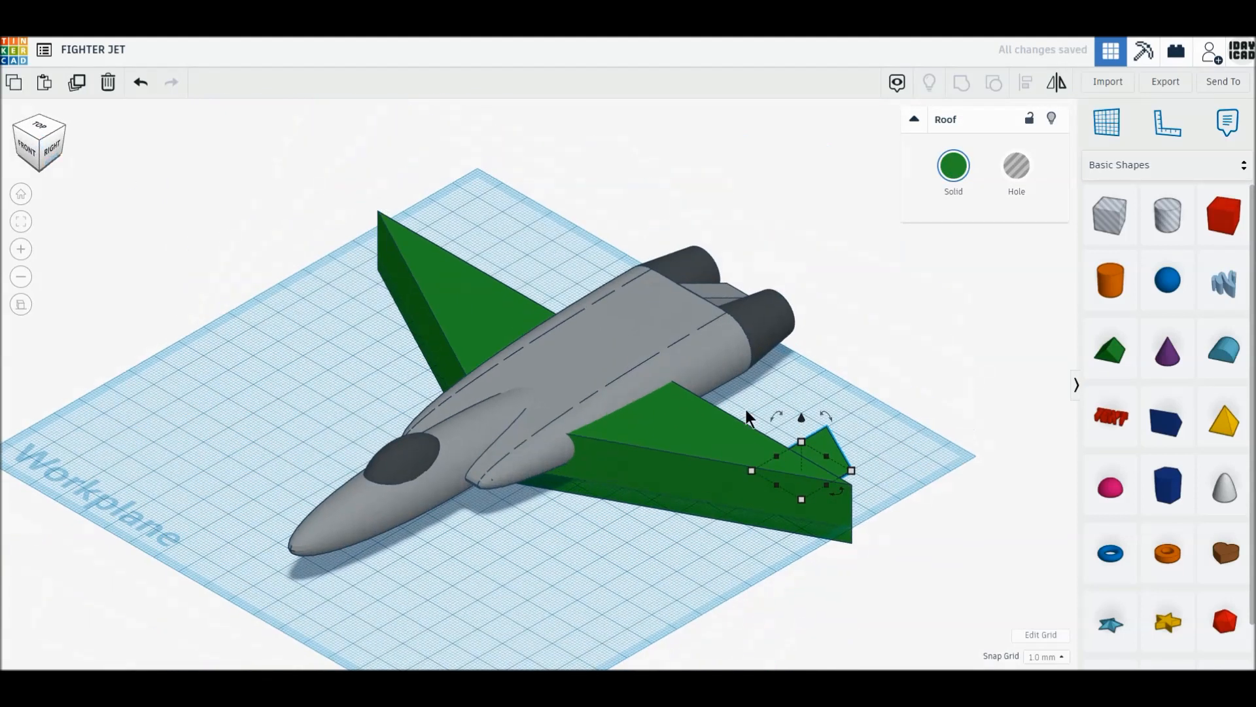
{"action": "left_click_drag", "start_coordinate": [780, 415], "coordinate": [779, 479]}
{"action": "left_click_drag", "start_coordinate": [777, 394], "coordinate": [802, 428]}
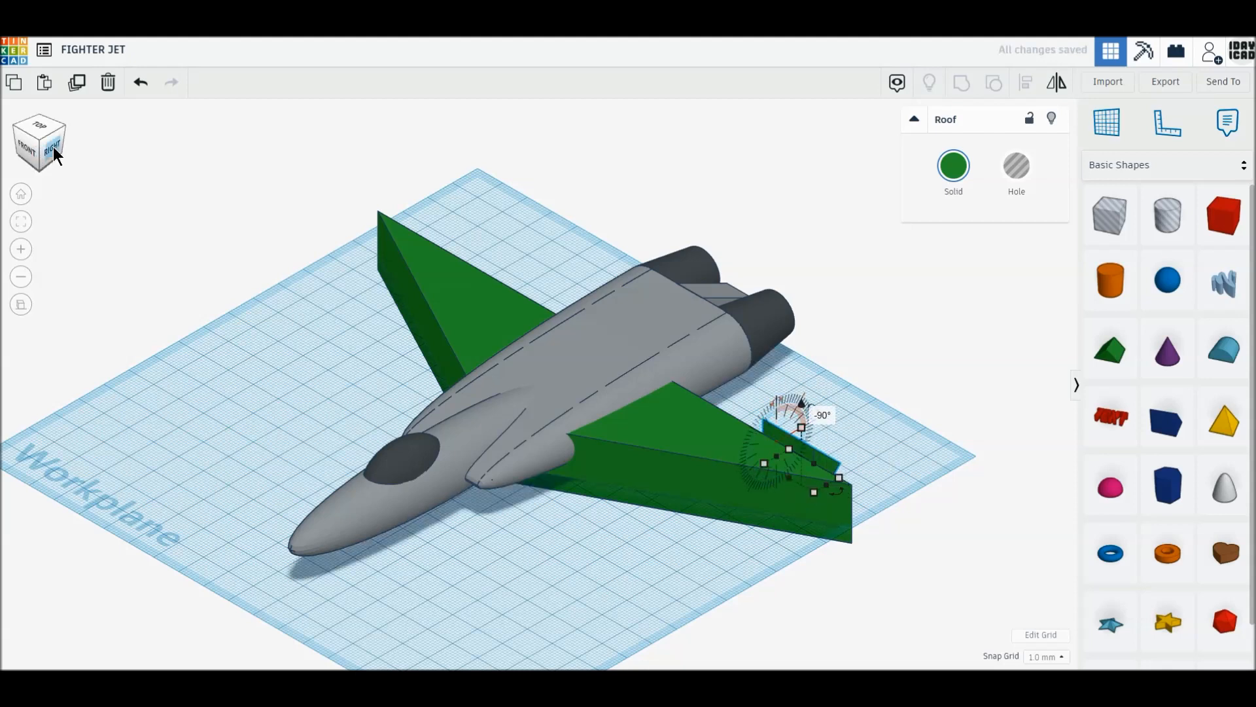
{"action": "left_click", "coordinate": [53, 147]}
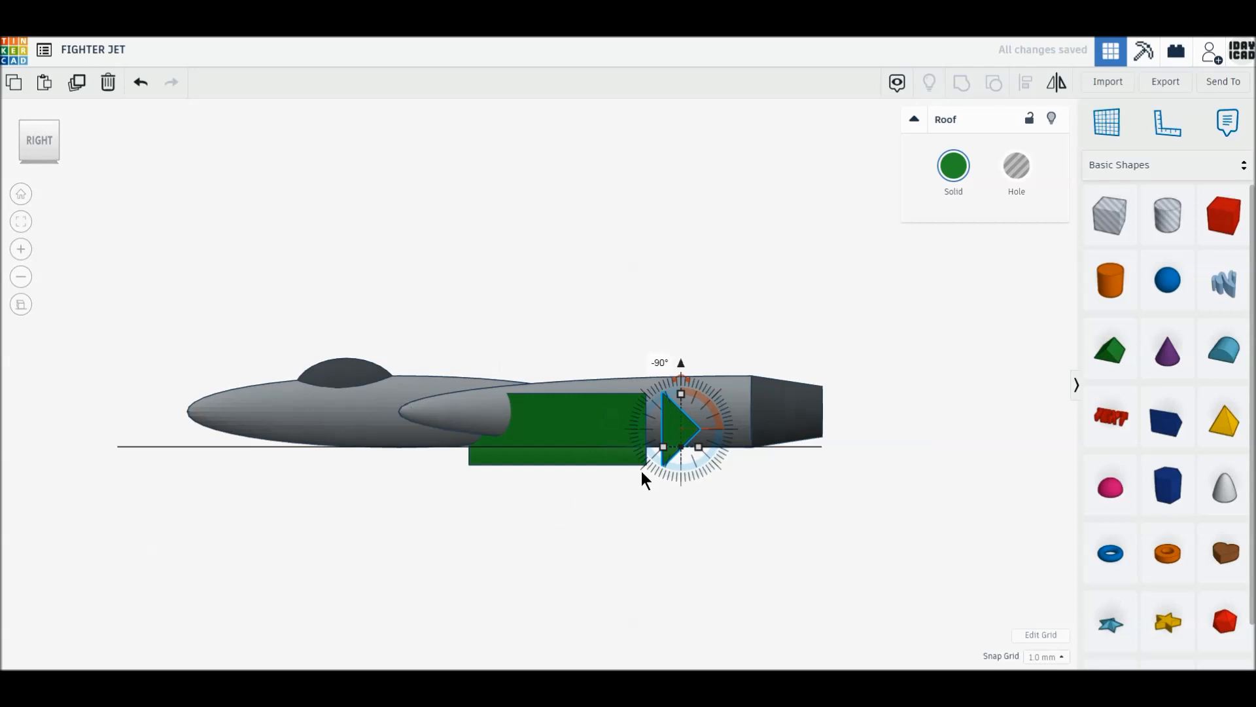
{"action": "left_click_drag", "start_coordinate": [672, 437], "coordinate": [662, 434]}
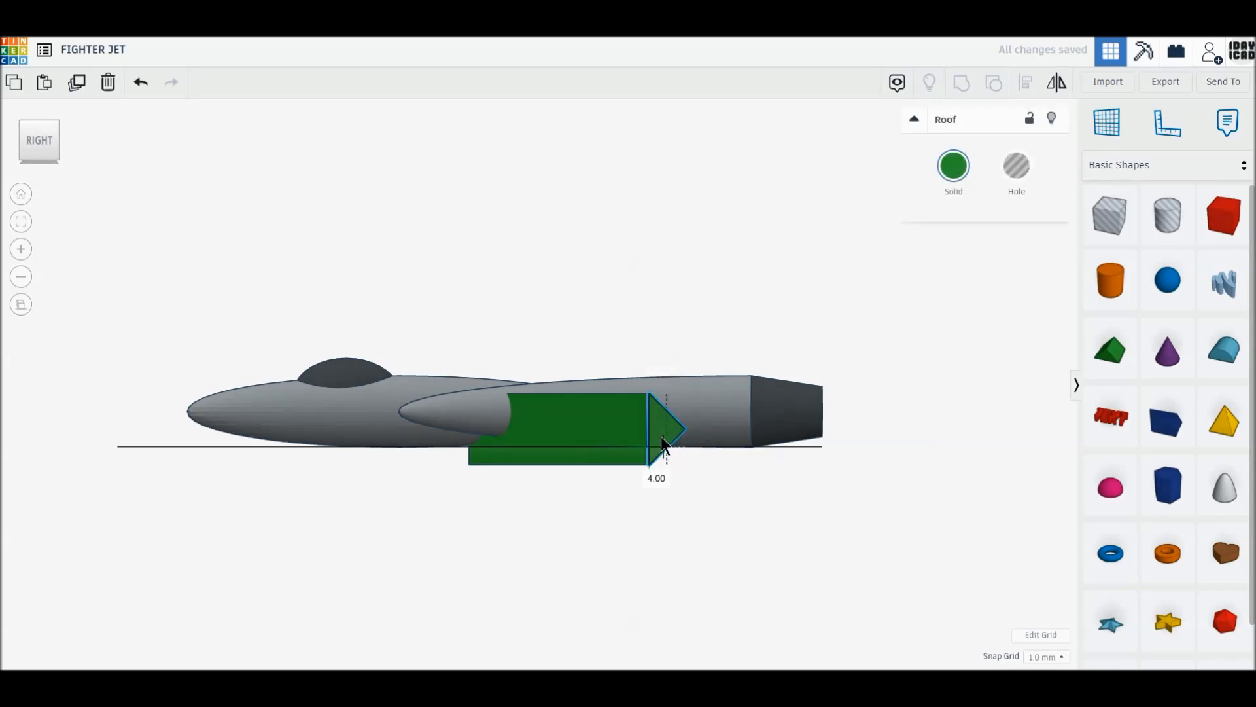
{"action": "left_click_drag", "start_coordinate": [659, 437], "coordinate": [658, 437]}
Stretch the second roof to 190 mm so that it spans the wing's rear edge from tip to tip.
{"action": "left_click", "coordinate": [40, 113]}
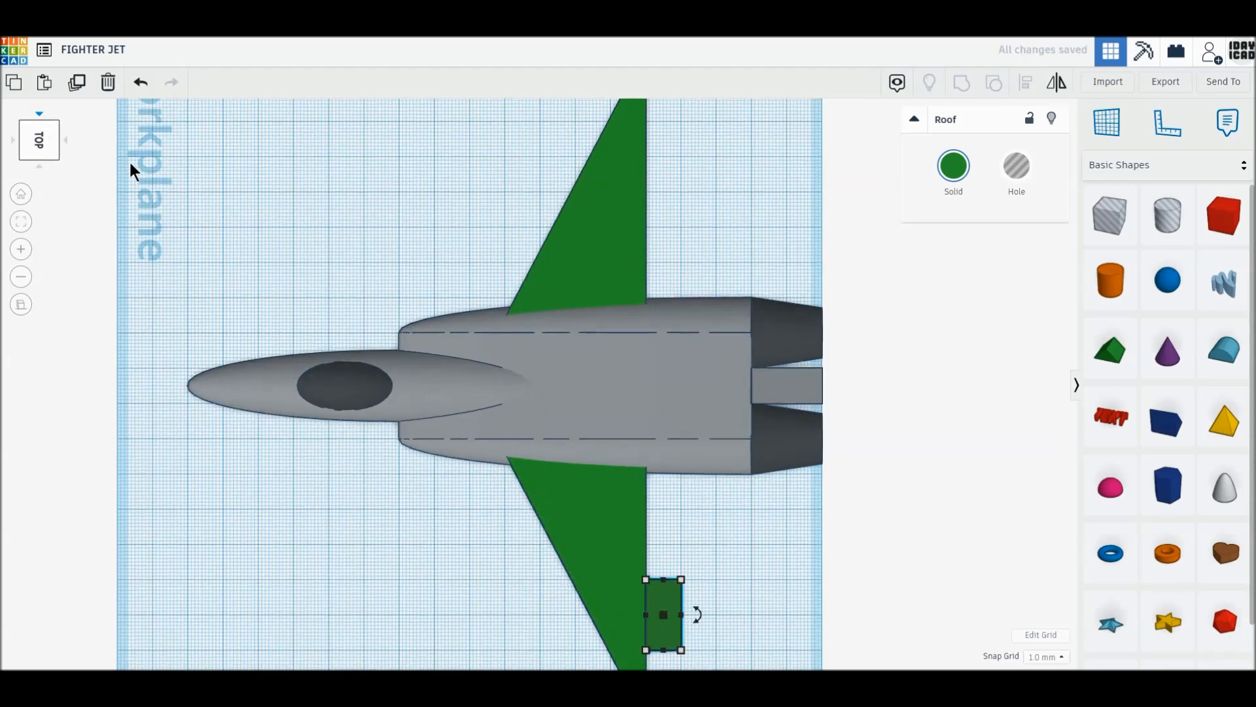
{"action": "left_click", "coordinate": [655, 527]}
{"action": "left_click_drag", "start_coordinate": [661, 574], "coordinate": [662, 640]}
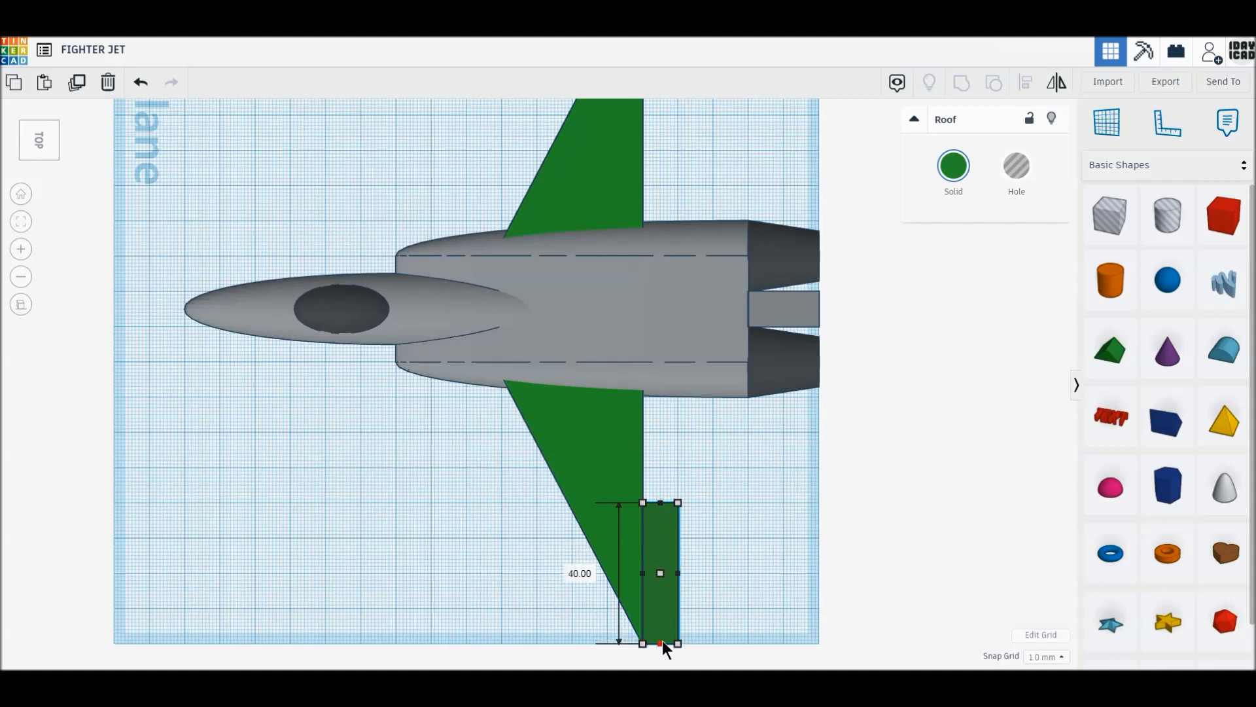
{"action": "middle_click_drag", "start_coordinate": [701, 438], "coordinate": [701, 498]}
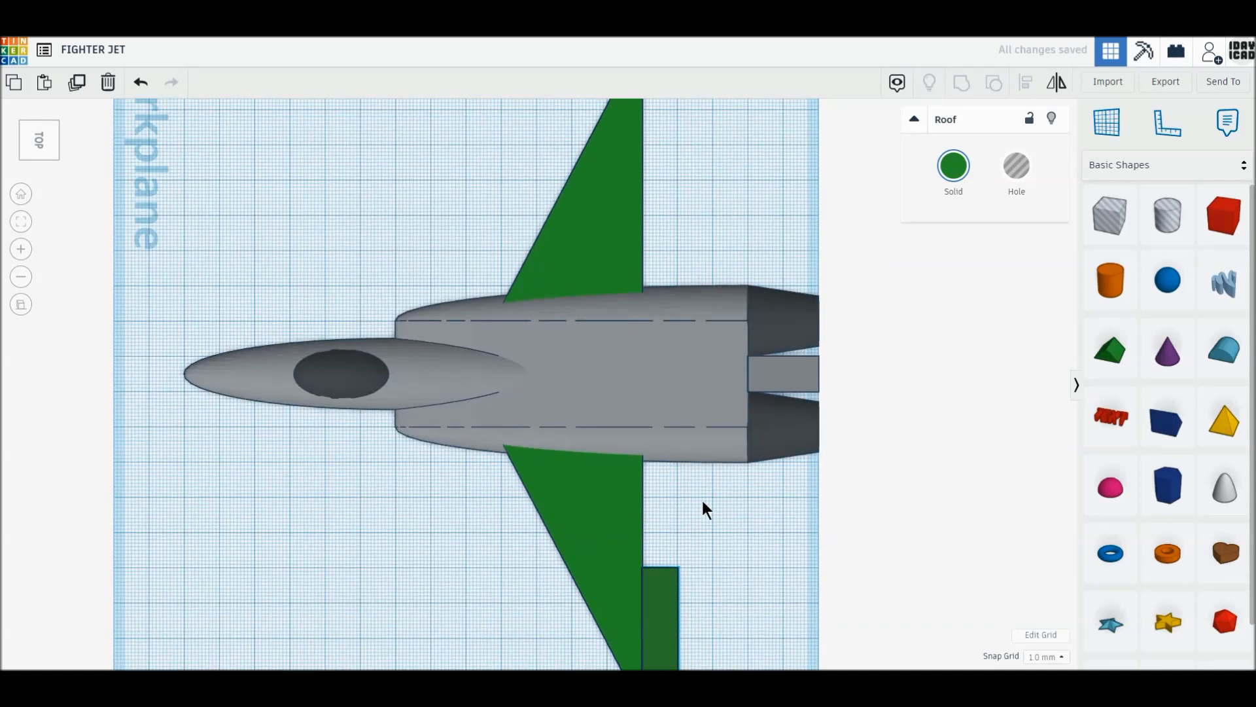
{"action": "left_click_drag", "start_coordinate": [660, 568], "coordinate": [654, 131]}
{"action": "middle_click_drag", "start_coordinate": [653, 150], "coordinate": [650, 279]}
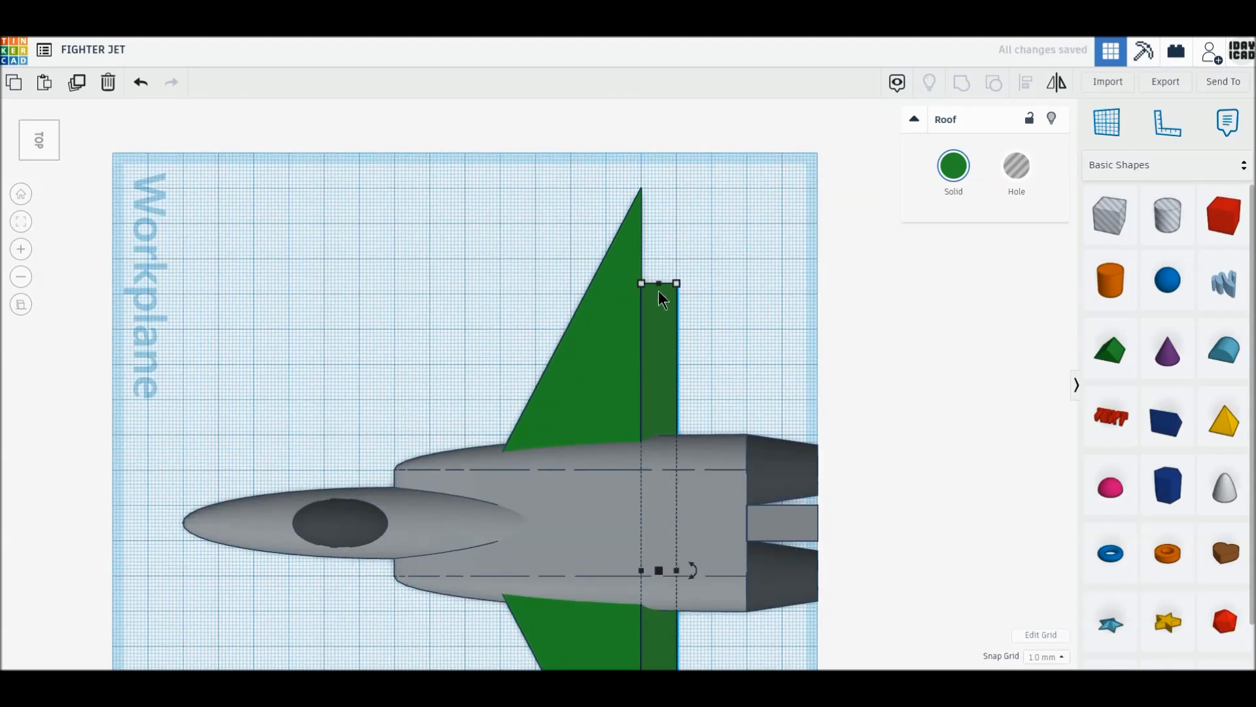
{"action": "left_click_drag", "start_coordinate": [658, 284], "coordinate": [658, 189]}
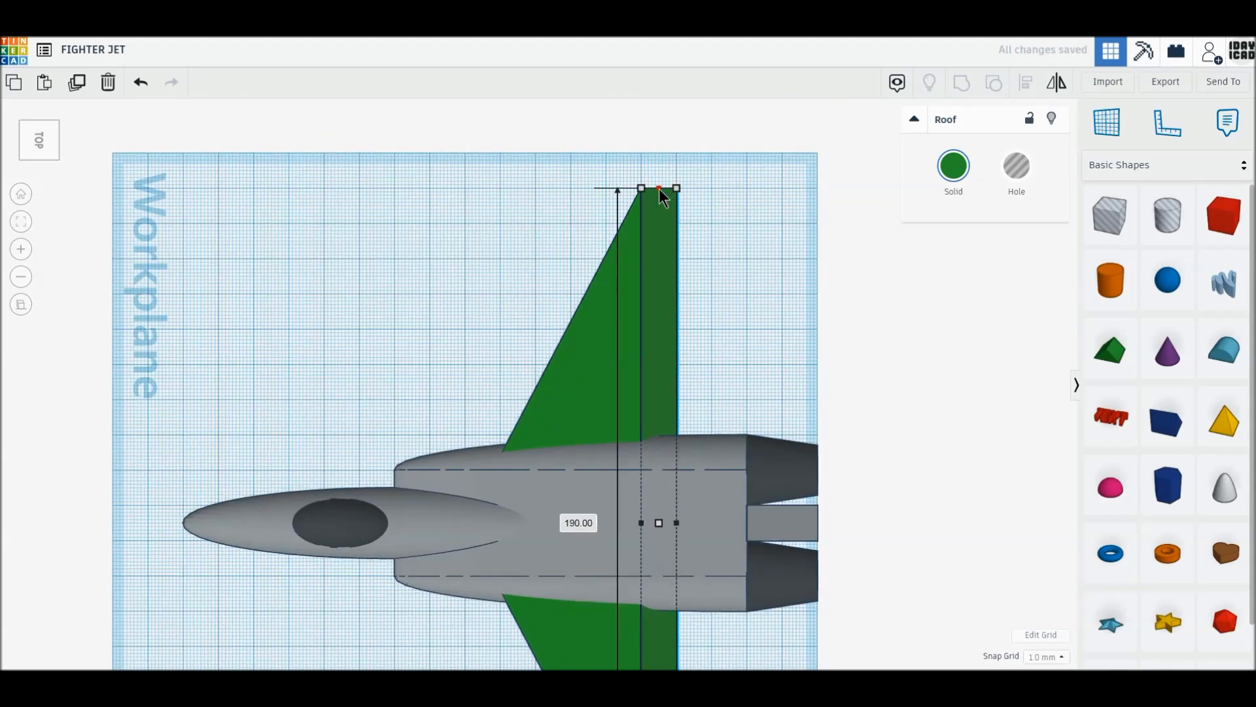
{"action": "middle_click_drag", "start_coordinate": [659, 369], "coordinate": [664, 180]}
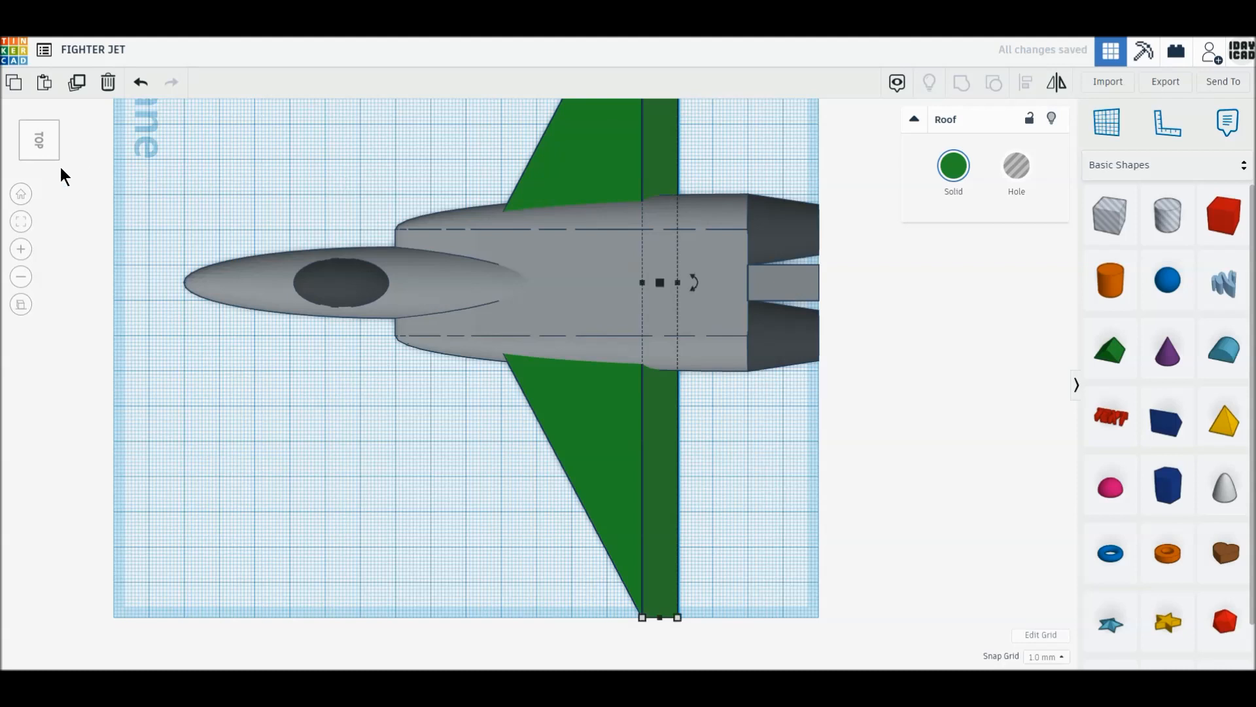
Select both green roof shapes together and set their height to 2 mm.
{"action": "left_click", "coordinate": [40, 167]}
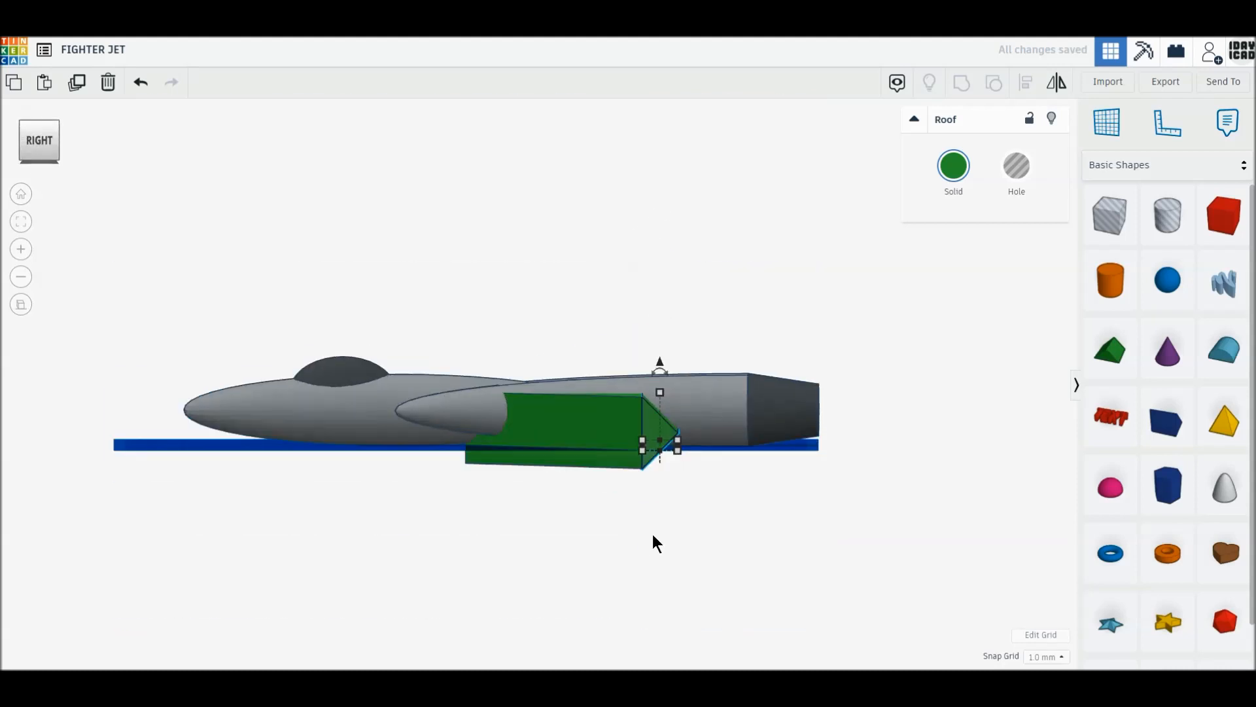
{"action": "left_click_drag", "start_coordinate": [674, 497], "coordinate": [622, 458]}
{"action": "left_click_drag", "start_coordinate": [572, 364], "coordinate": [572, 347]}
{"action": "mouse_move", "coordinate": [571, 374]}
{"action": "left_click", "coordinate": [635, 412]}
{"action": "type", "text": "2"}
{"action": "key", "text": "Return"}
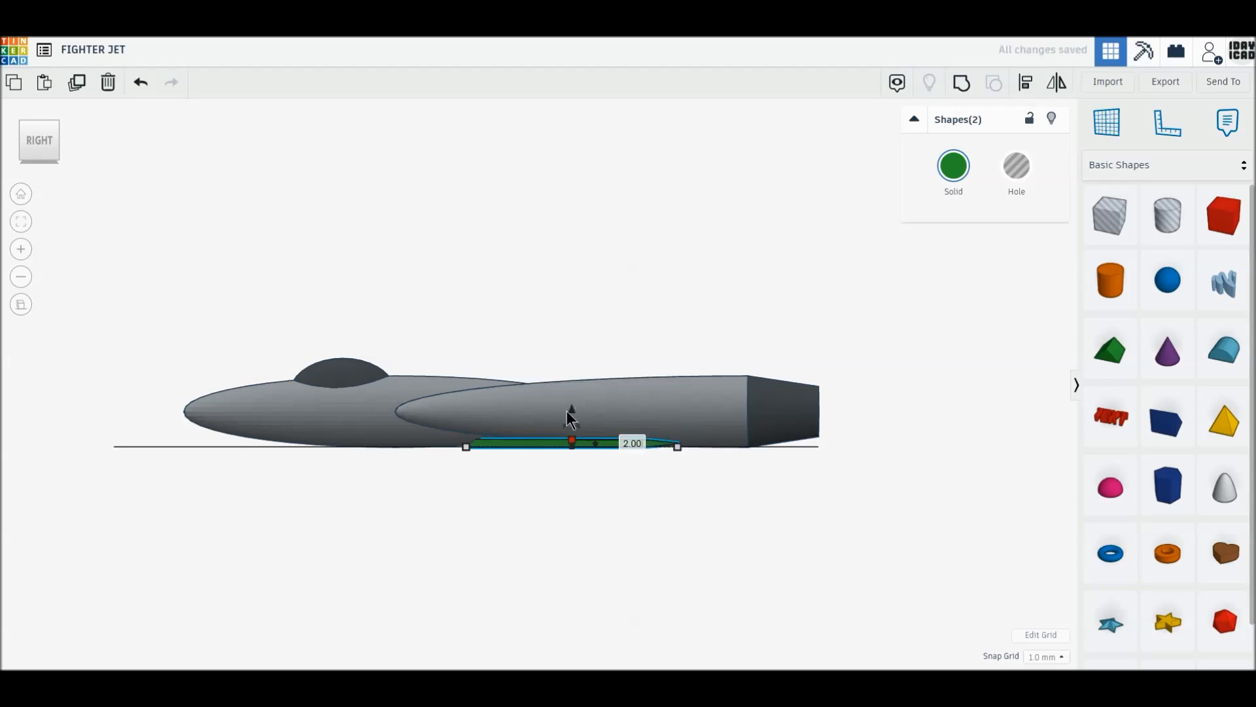
Raise the two thin wing shapes to 10 mm above the workplane and group them into one wing.
{"action": "left_click_drag", "start_coordinate": [567, 410], "coordinate": [572, 370]}
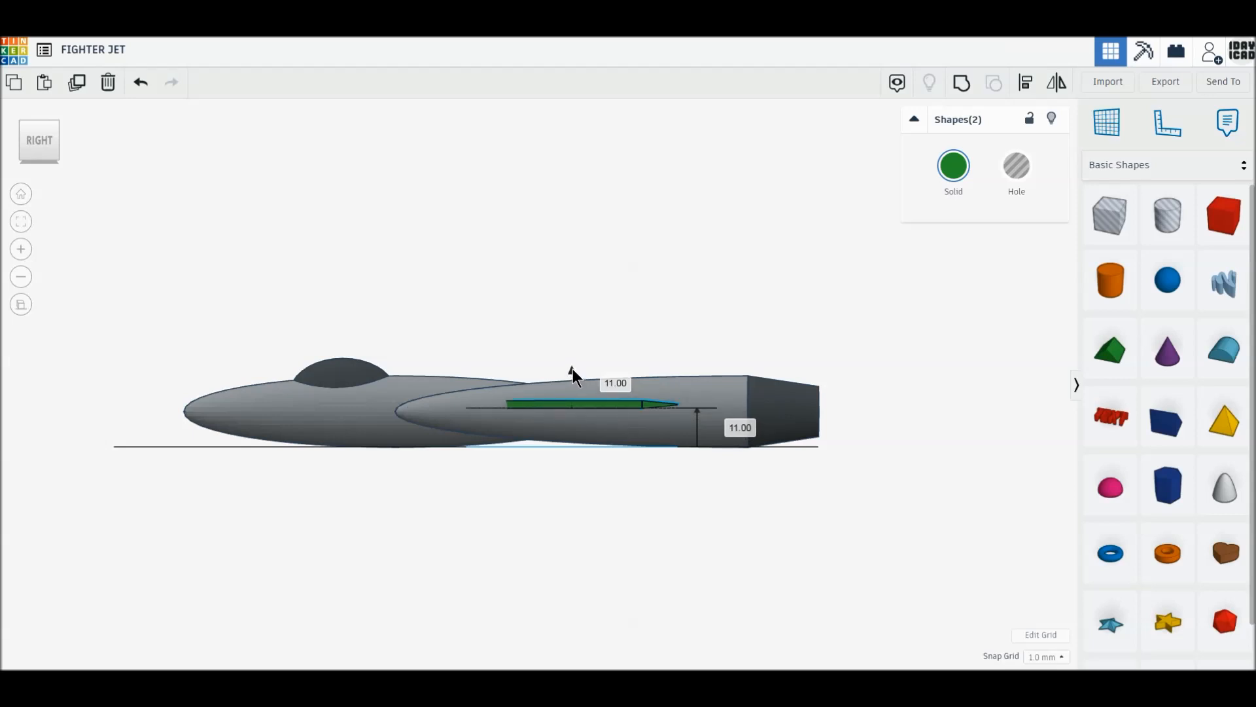
{"action": "left_click_drag", "start_coordinate": [571, 368], "coordinate": [572, 368]}
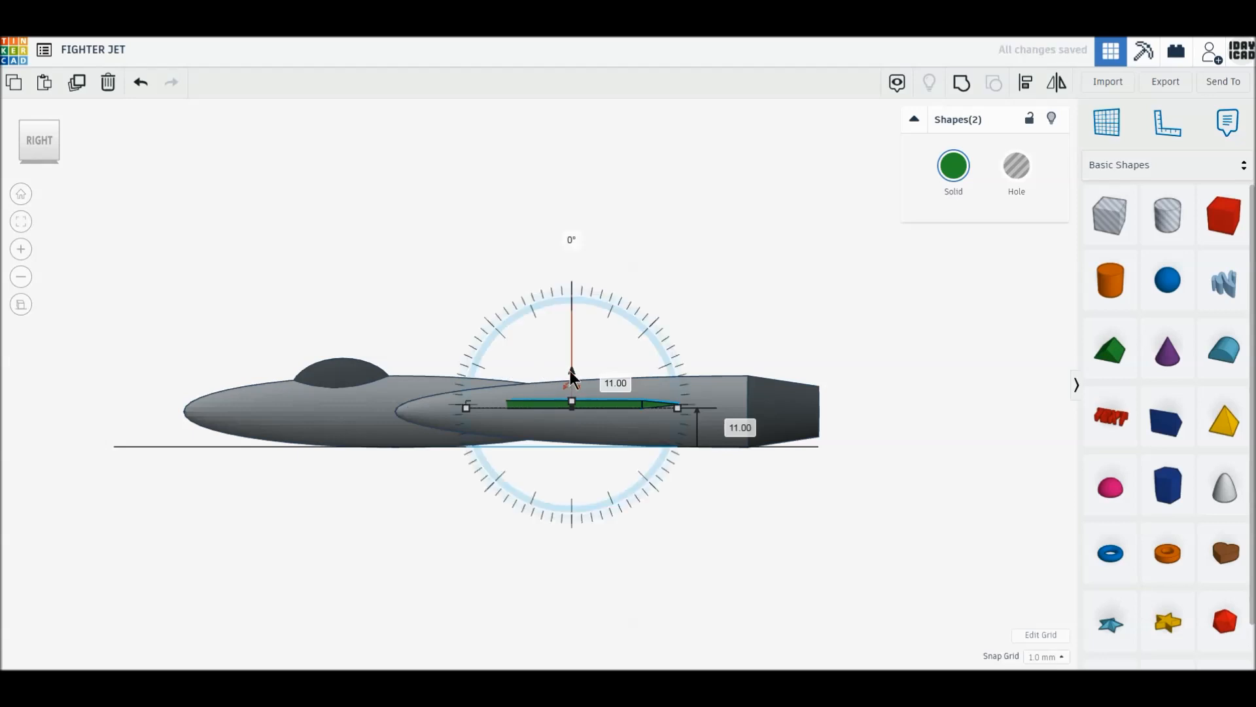
{"action": "left_click_drag", "start_coordinate": [573, 369], "coordinate": [572, 371]}
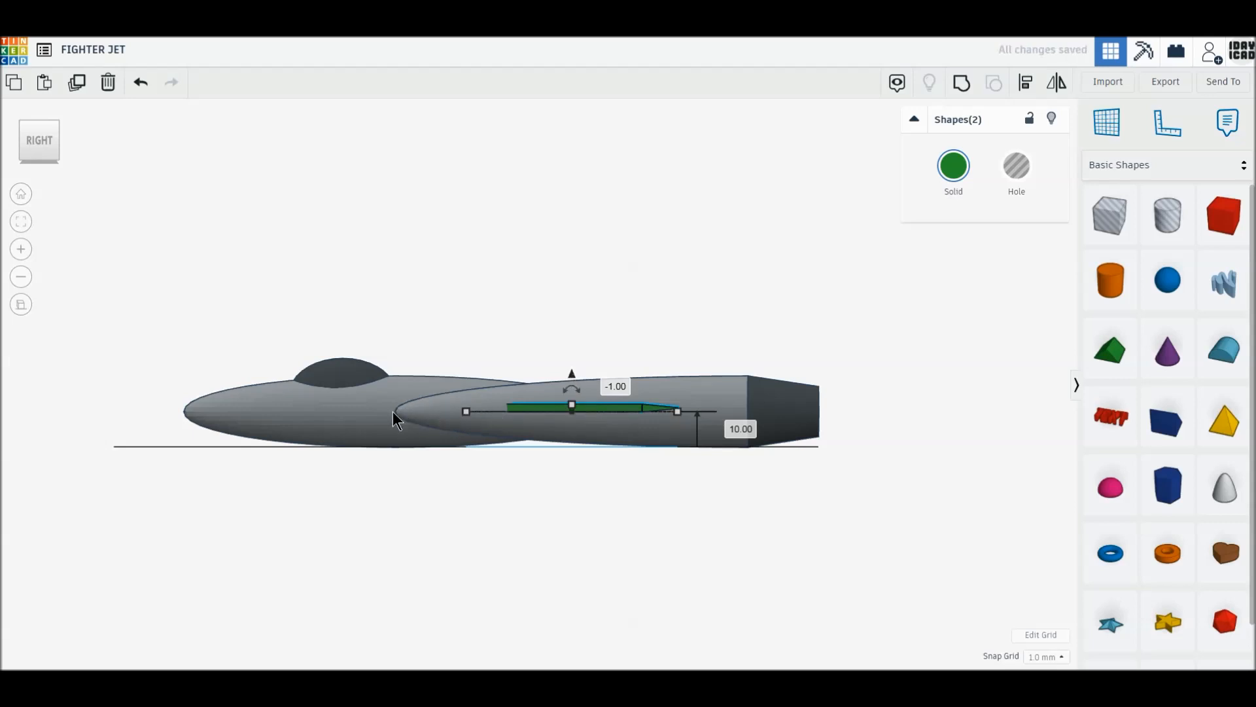
{"action": "left_click", "coordinate": [21, 122]}
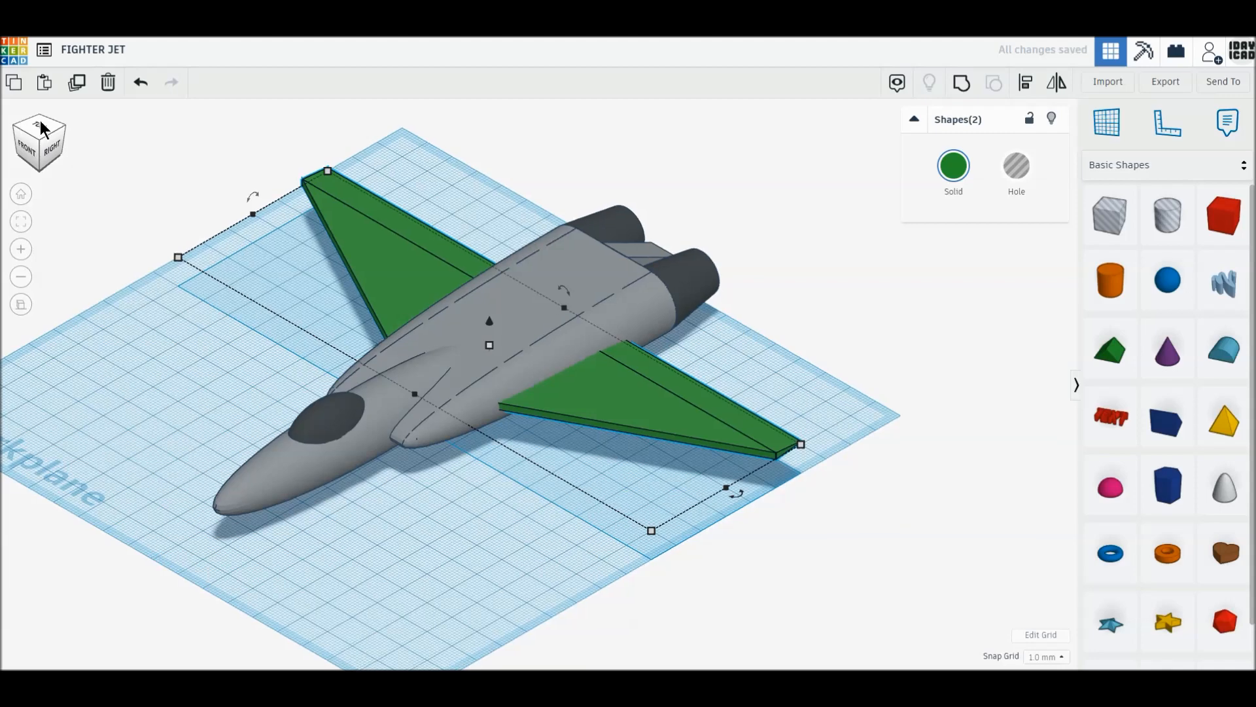
{"action": "left_click", "coordinate": [38, 128]}
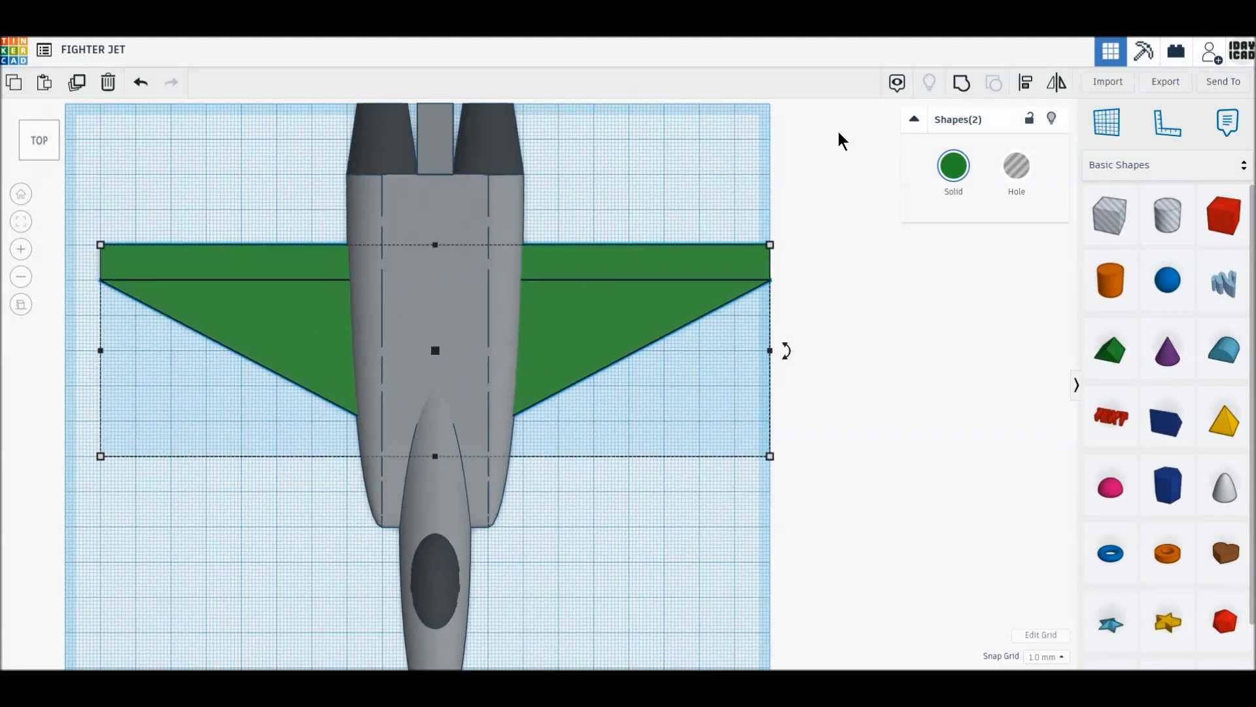
{"action": "left_click", "coordinate": [962, 84]}
Duplicate the wing, shrink the copy to about 60 mm wide and 30 mm deep, and place it beside the nose.
{"action": "middle_click_drag", "start_coordinate": [651, 391], "coordinate": [654, 265]}
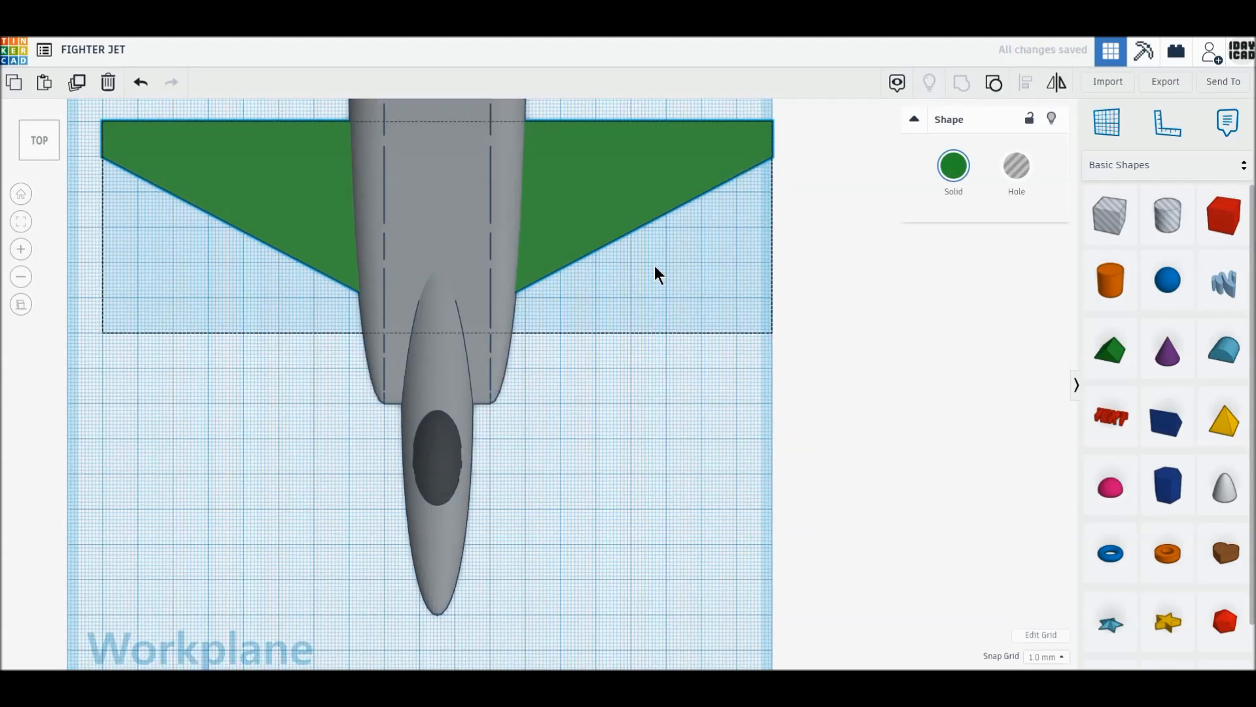
{"action": "left_click", "coordinate": [77, 84]}
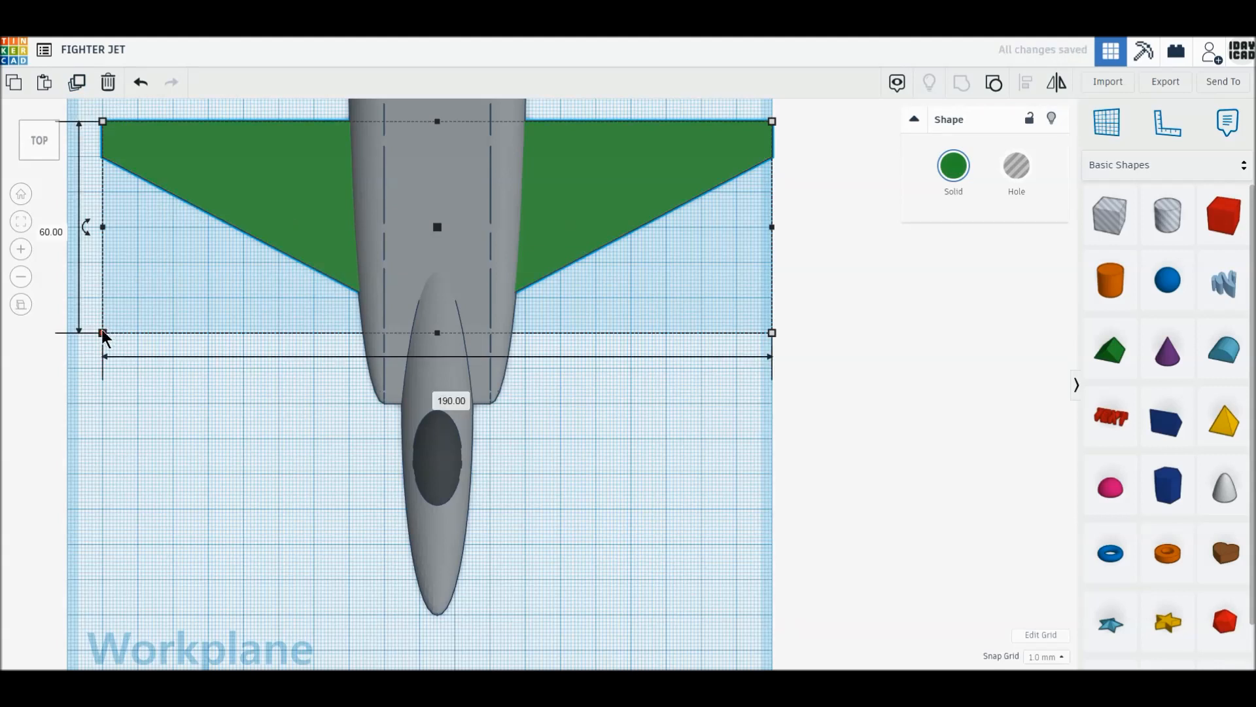
{"action": "left_click_drag", "start_coordinate": [751, 136], "coordinate": [280, 225]}
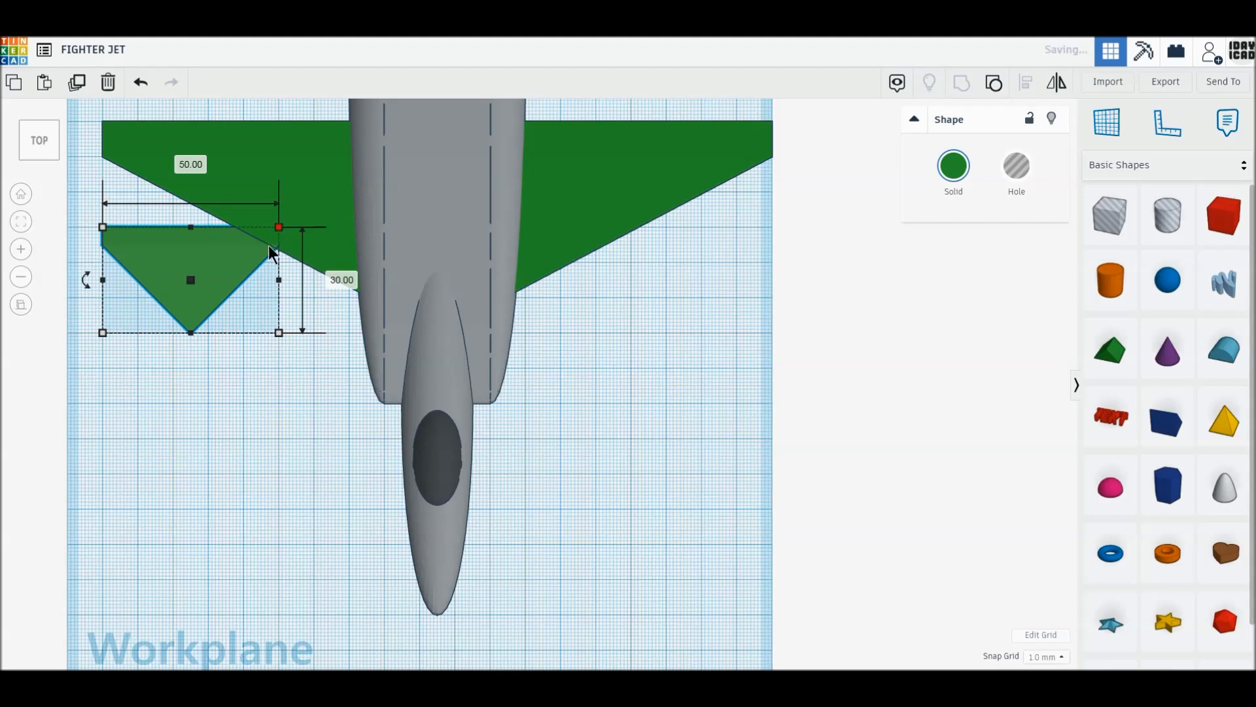
{"action": "left_click_drag", "start_coordinate": [235, 269], "coordinate": [265, 444]}
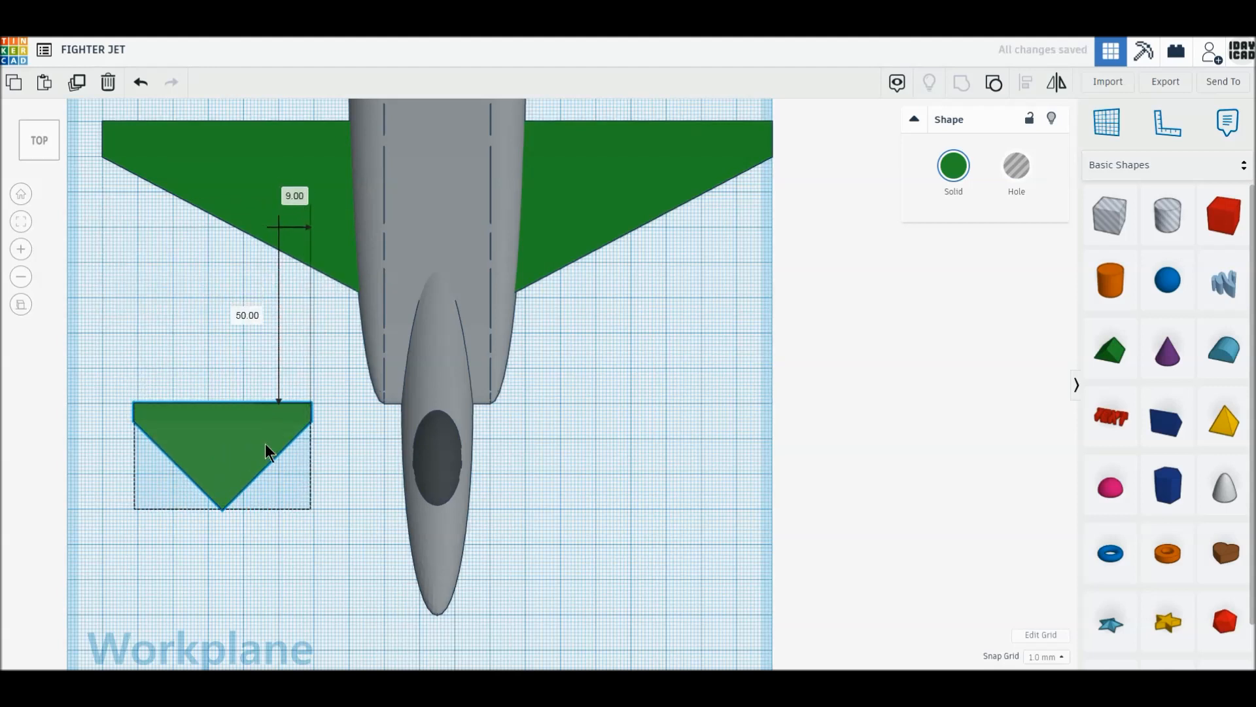
{"action": "left_click_drag", "start_coordinate": [267, 442], "coordinate": [348, 456]}
Cover one half of the small wing with a box hole and group the two to cut that half away.
{"action": "left_click", "coordinate": [1110, 216]}
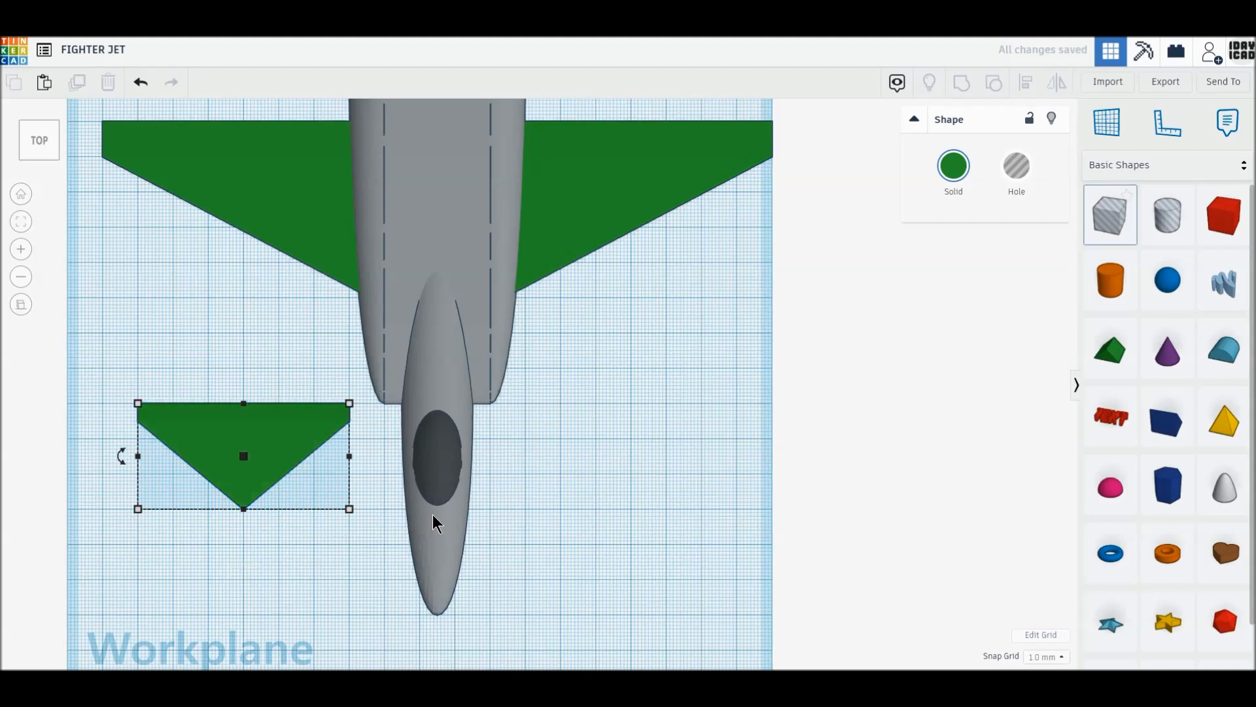
{"action": "left_click", "coordinate": [277, 501]}
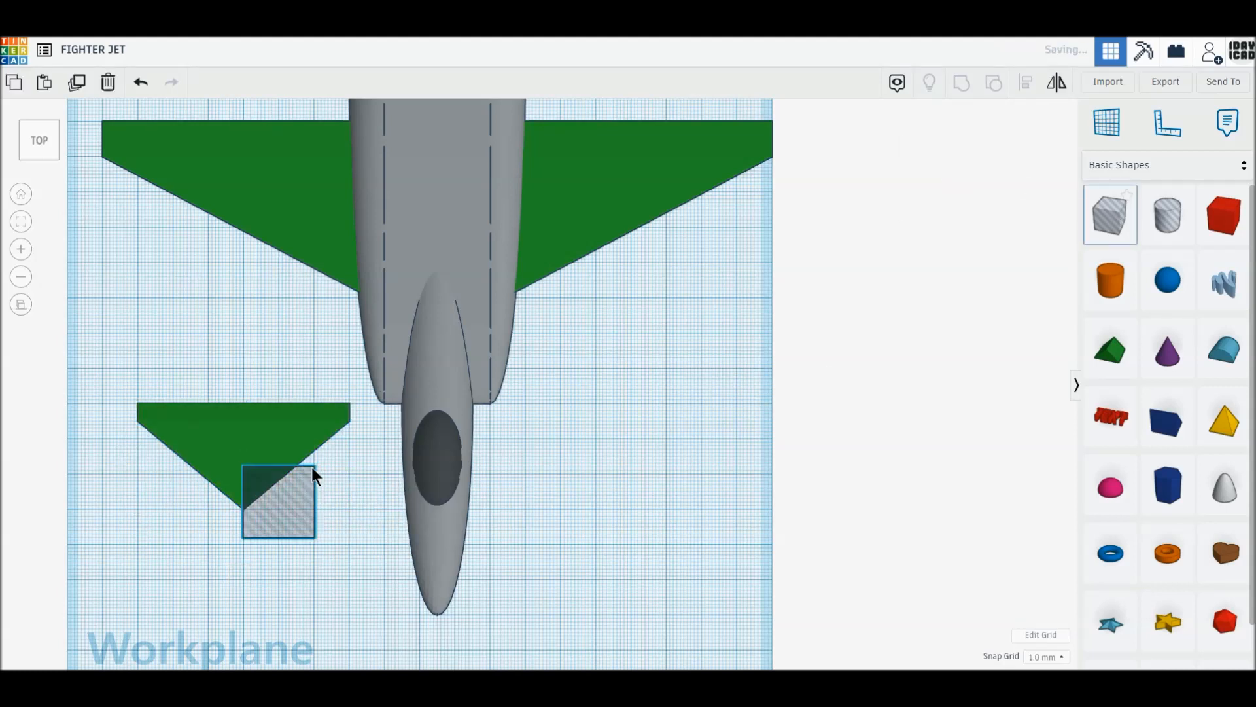
{"action": "left_click_drag", "start_coordinate": [313, 465], "coordinate": [363, 393]}
{"action": "left_click_drag", "start_coordinate": [185, 343], "coordinate": [295, 445]}
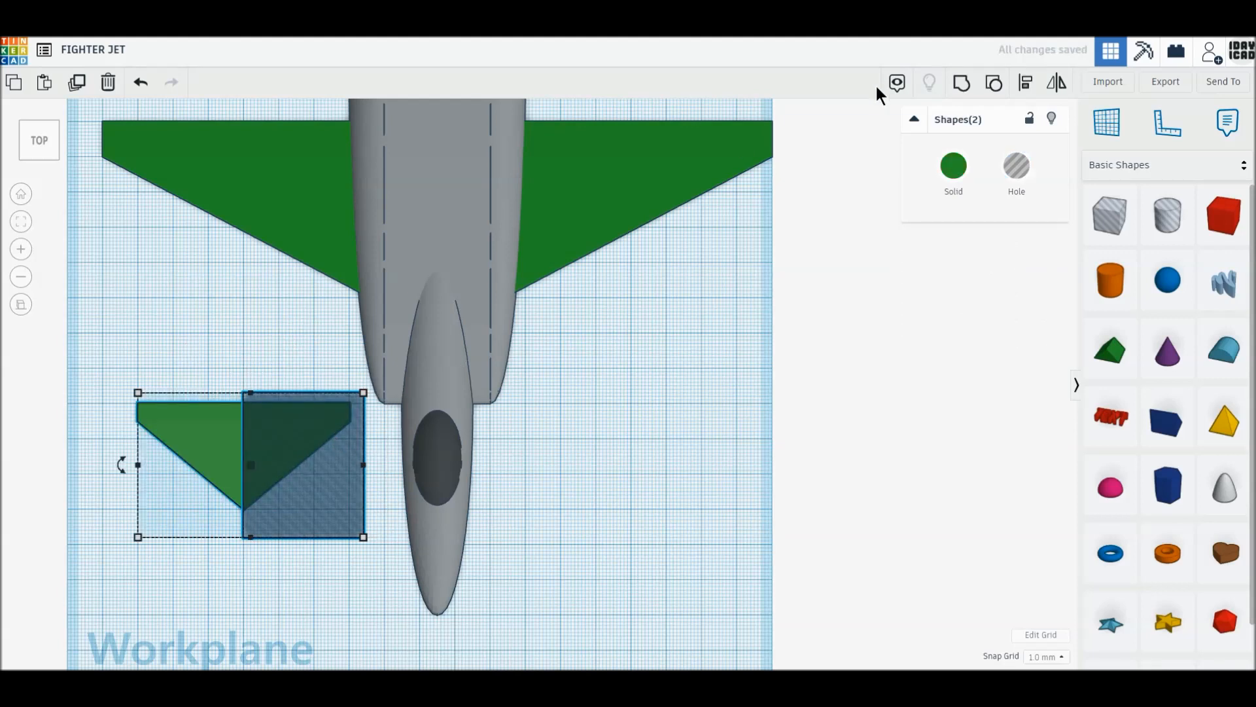
{"action": "left_click", "coordinate": [961, 85]}
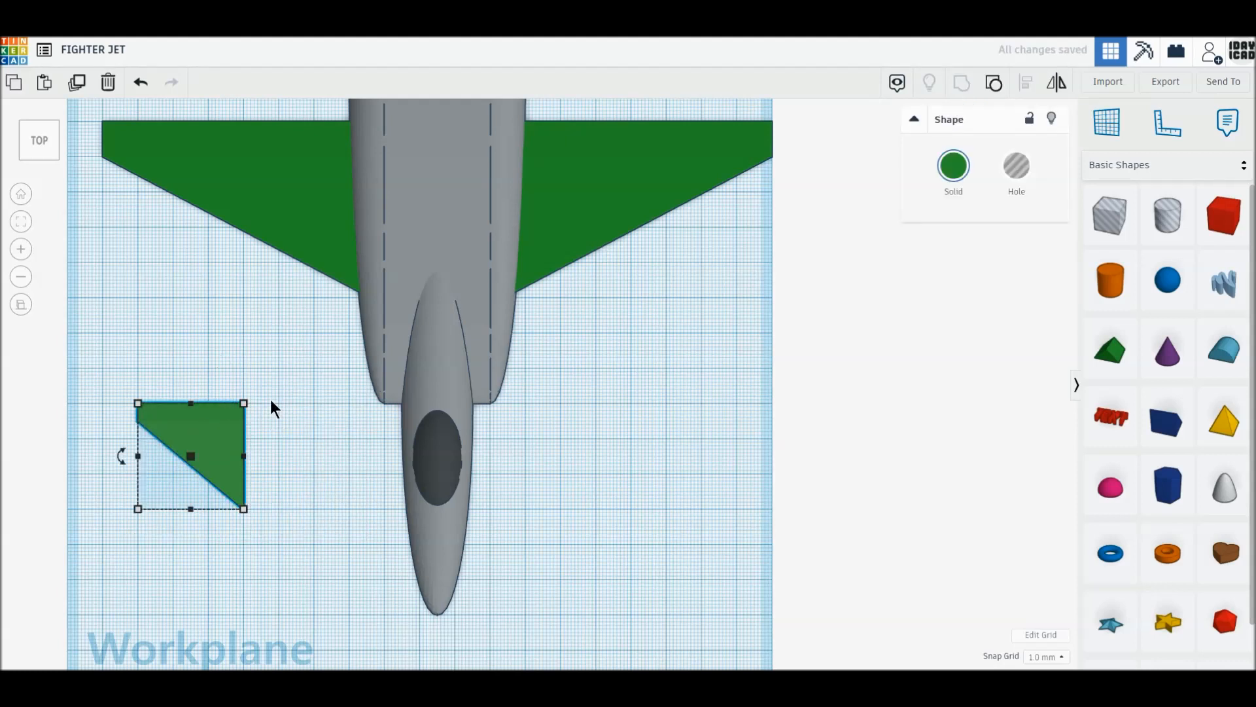
Move the half wing against one rear nozzle as a tailplane and put a mirrored 30 mm wide copy against the opposite nozzle.
{"action": "middle_click_drag", "start_coordinate": [273, 409], "coordinate": [308, 476]}
{"action": "left_click_drag", "start_coordinate": [266, 567], "coordinate": [325, 196]}
{"action": "middle_click_drag", "start_coordinate": [325, 196], "coordinate": [326, 393]}
{"action": "left_click_drag", "start_coordinate": [333, 437], "coordinate": [374, 393]}
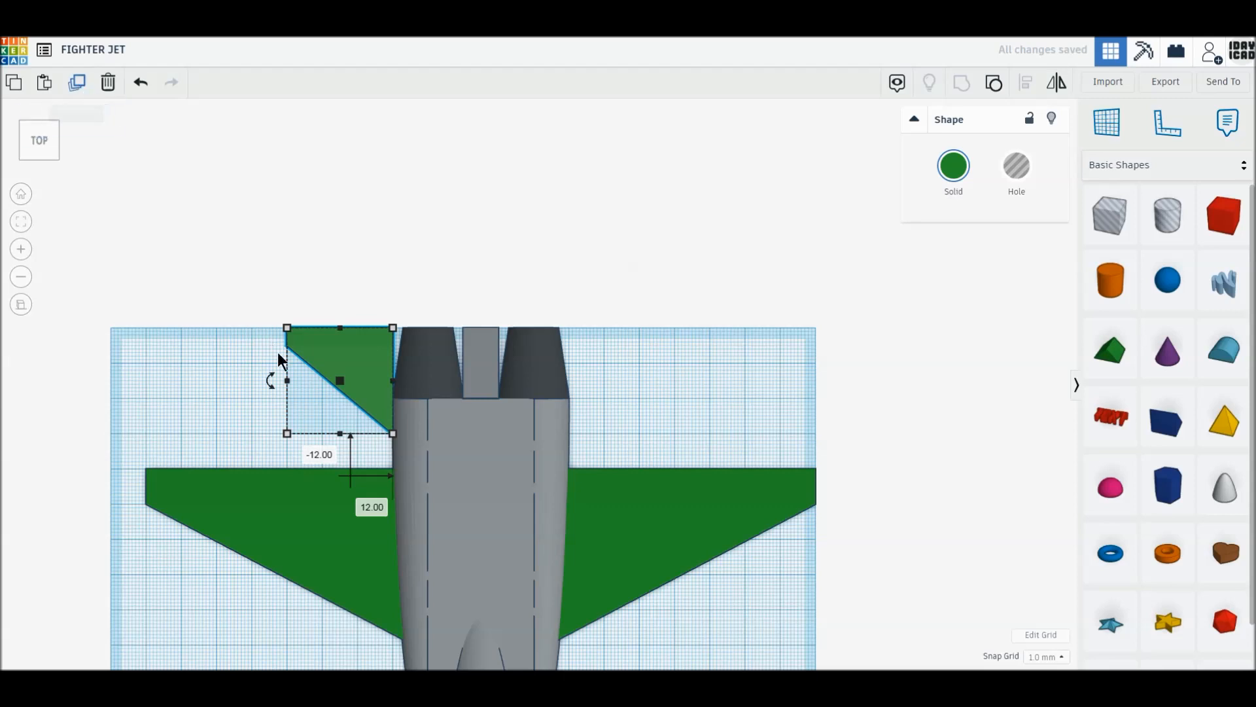
{"action": "left_click_drag", "start_coordinate": [322, 375], "coordinate": [524, 352], "text": "alt"}
{"action": "left_click_drag", "start_coordinate": [465, 381], "coordinate": [677, 382]}
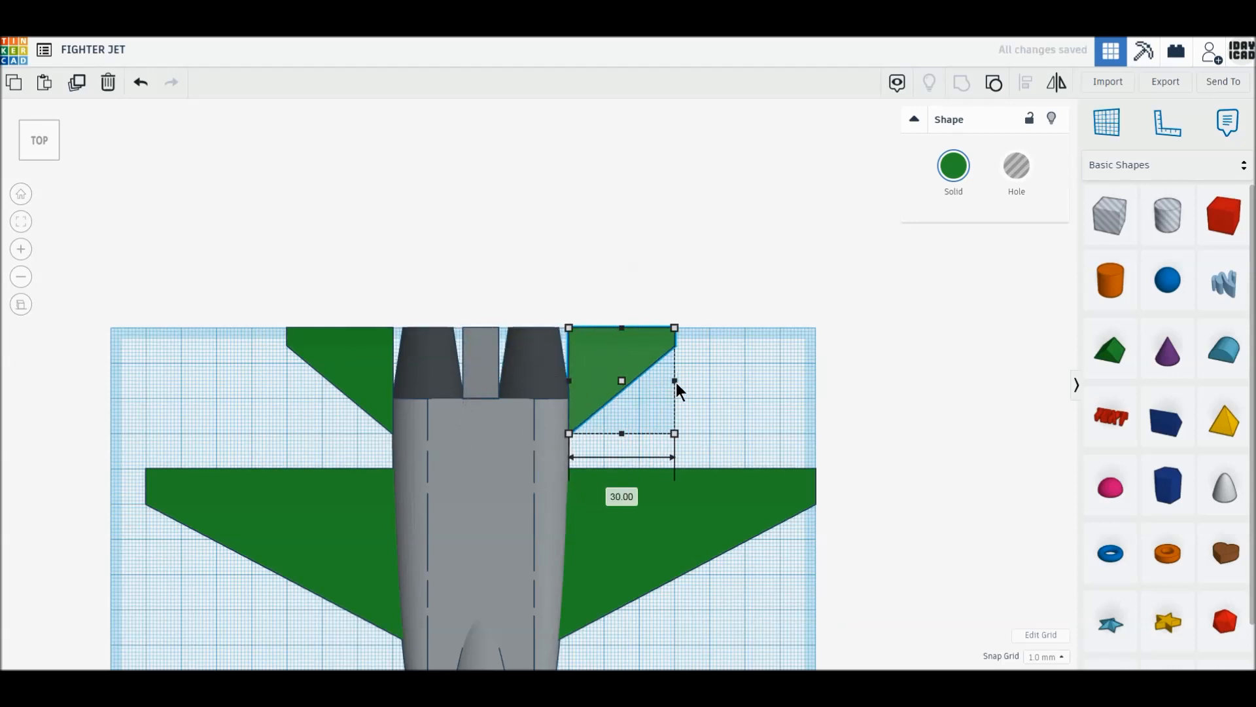
{"action": "scroll", "coordinate": [628, 451], "scroll_direction": "down", "scroll_amount": 2}
{"action": "middle_click_drag", "start_coordinate": [607, 495], "coordinate": [609, 313]}
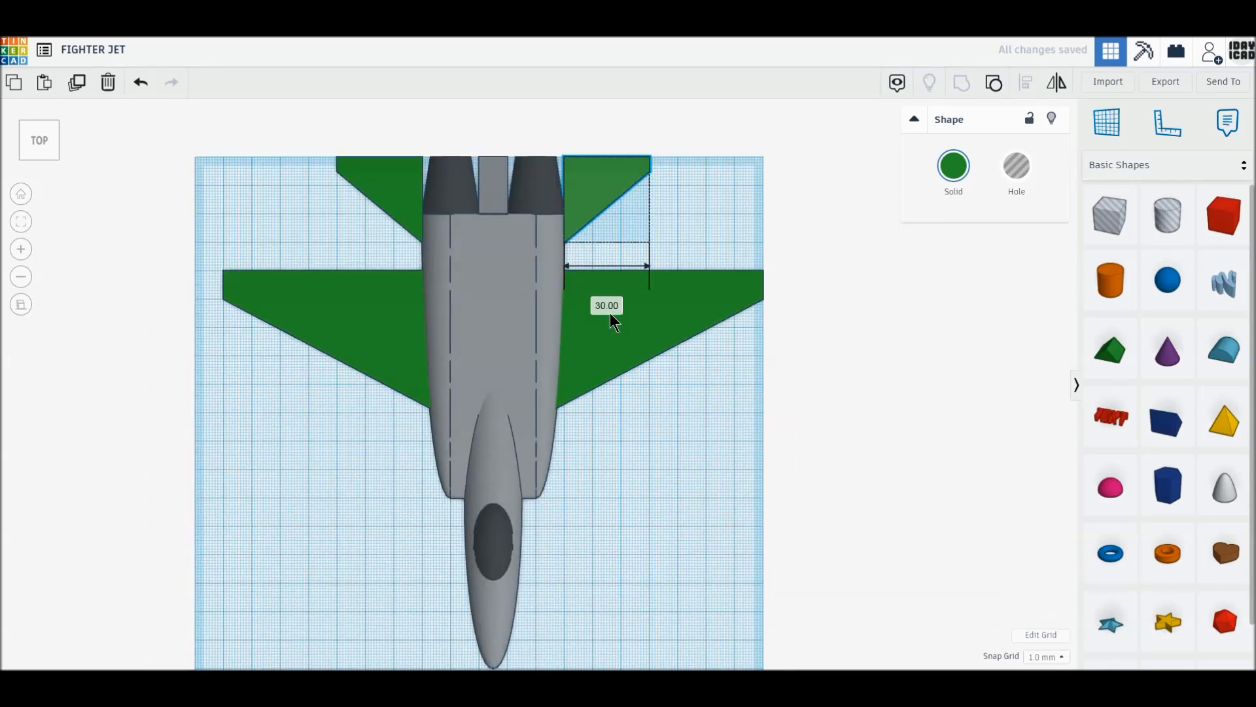
{"action": "left_click", "coordinate": [590, 371]}
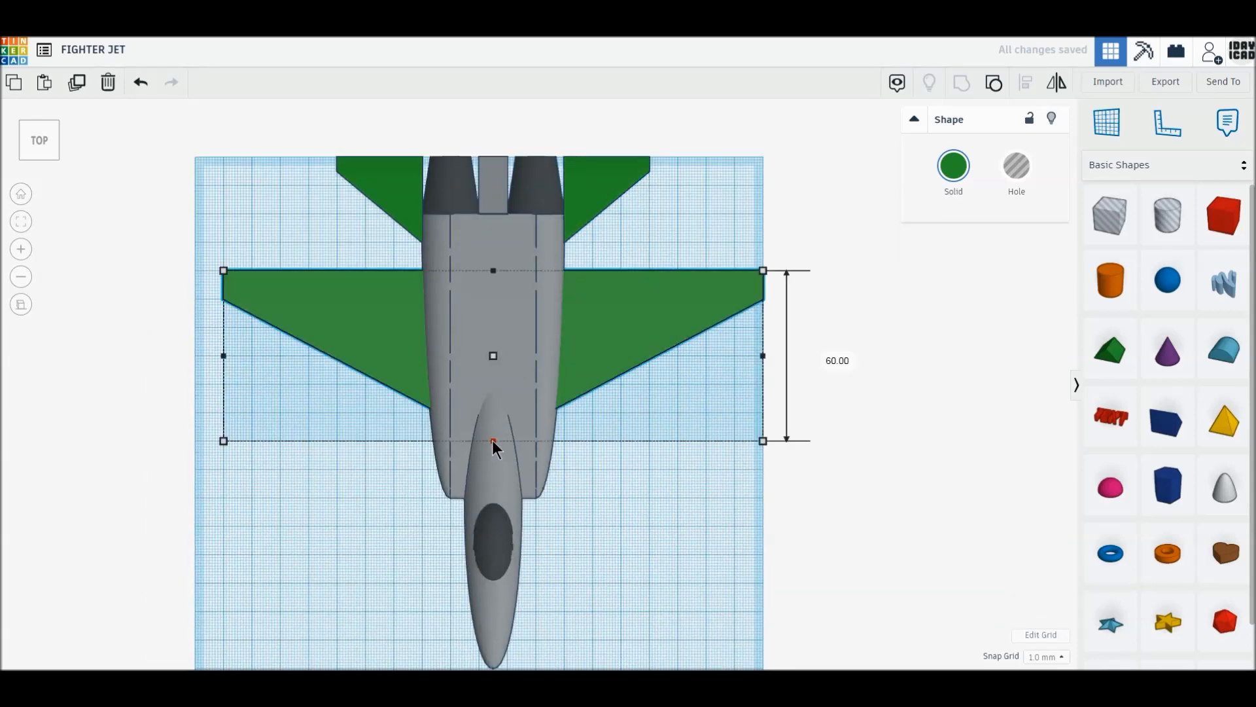
{"action": "left_click_drag", "start_coordinate": [493, 441], "coordinate": [493, 469]}
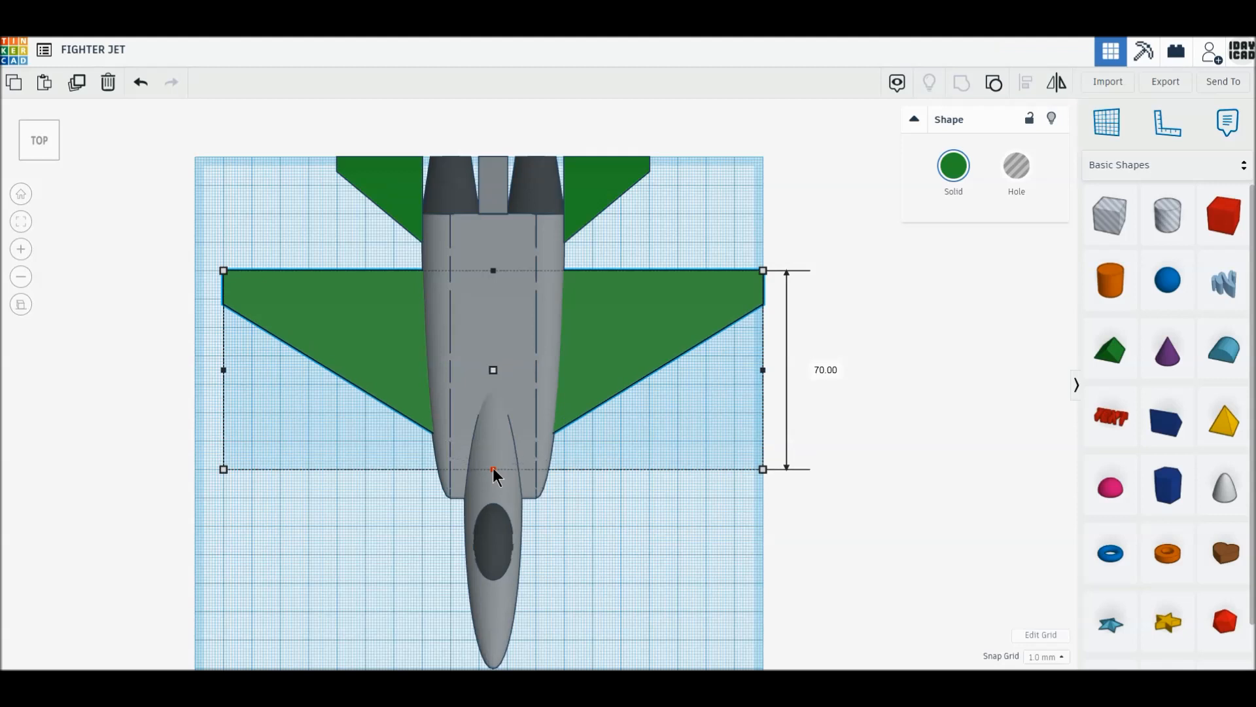
{"action": "left_click_drag", "start_coordinate": [493, 468], "coordinate": [494, 442]}
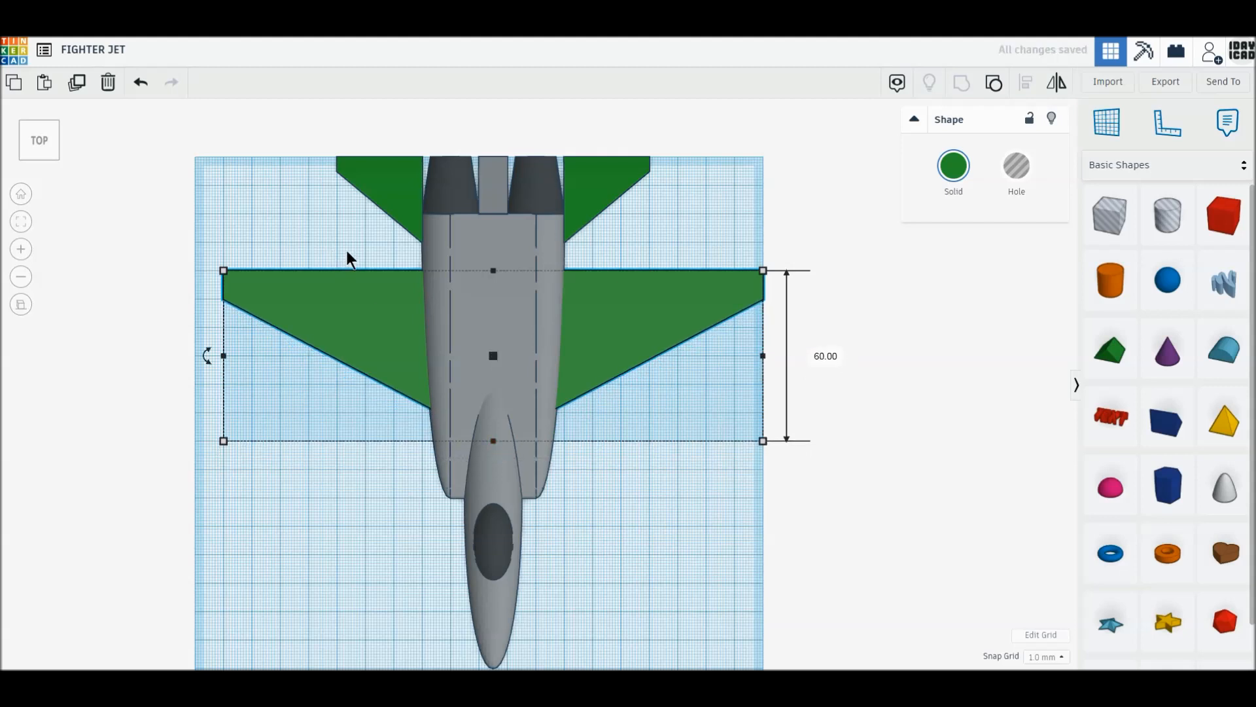
Duplicate one tailplane, rotate the copy 90° upright as a fin, and raise it to 10 mm above the workplane.
{"action": "left_click", "coordinate": [392, 177]}
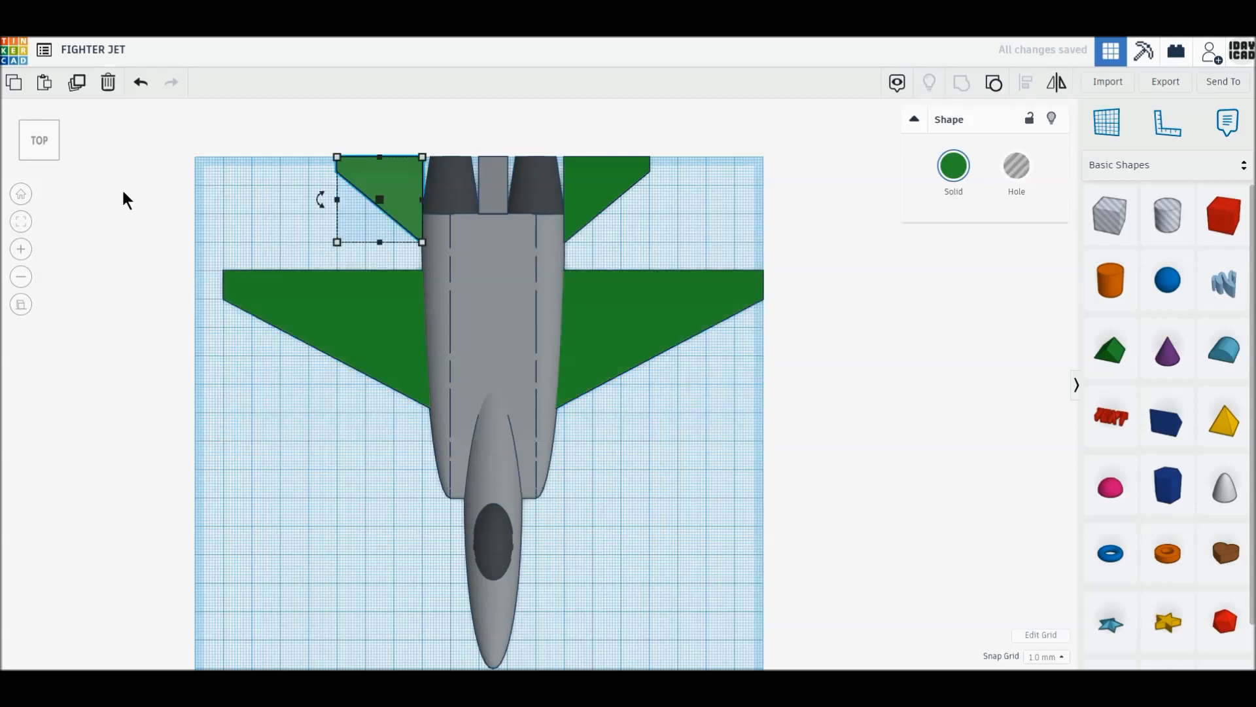
{"action": "left_click", "coordinate": [74, 89]}
{"action": "left_click", "coordinate": [38, 166]}
{"action": "left_click_drag", "start_coordinate": [380, 385], "coordinate": [397, 402]}
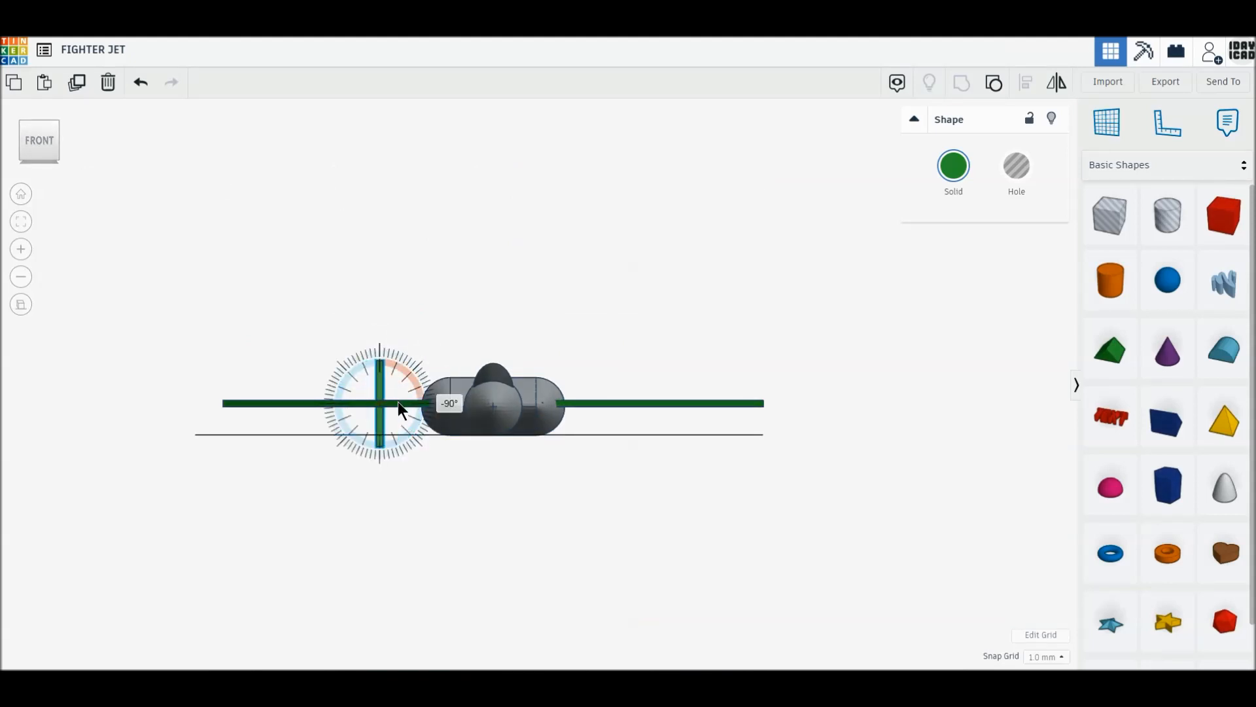
{"action": "left_click_drag", "start_coordinate": [378, 475], "coordinate": [378, 432]}
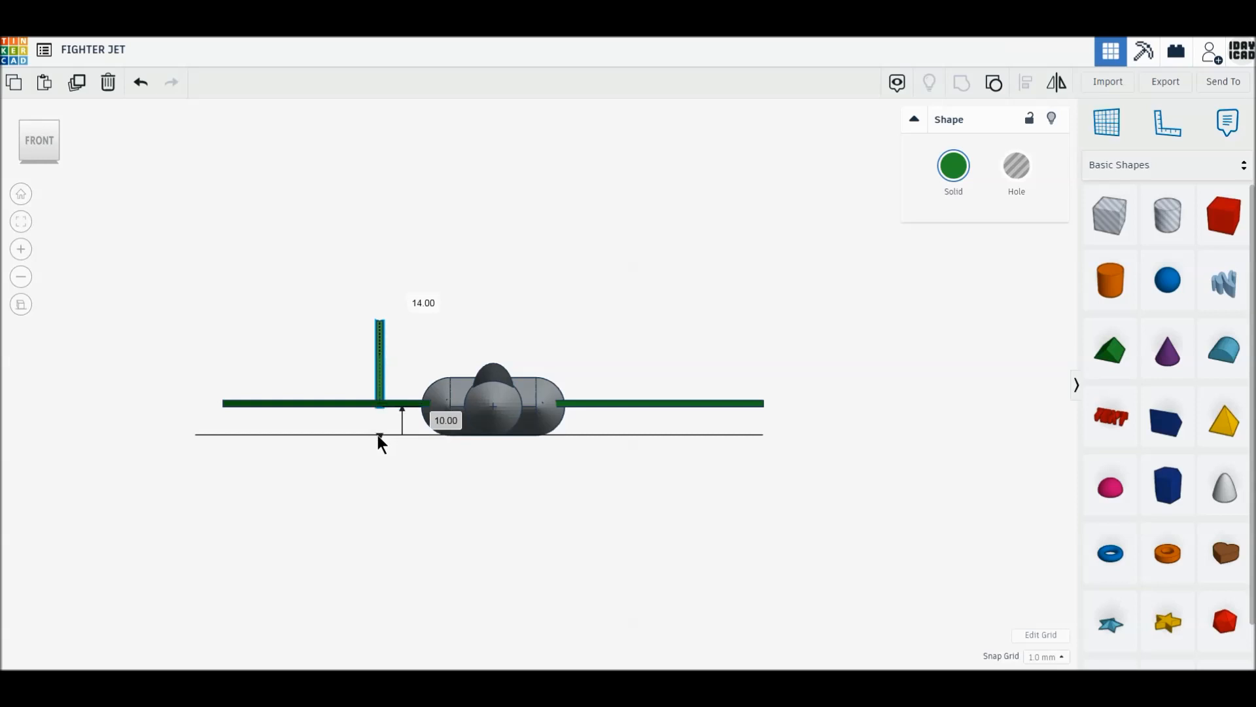
Move the upright fin 18 mm inward and 20 mm forward onto the rear outer edge of the fuselage.
{"action": "left_click", "coordinate": [40, 123]}
{"action": "left_click", "coordinate": [40, 124]}
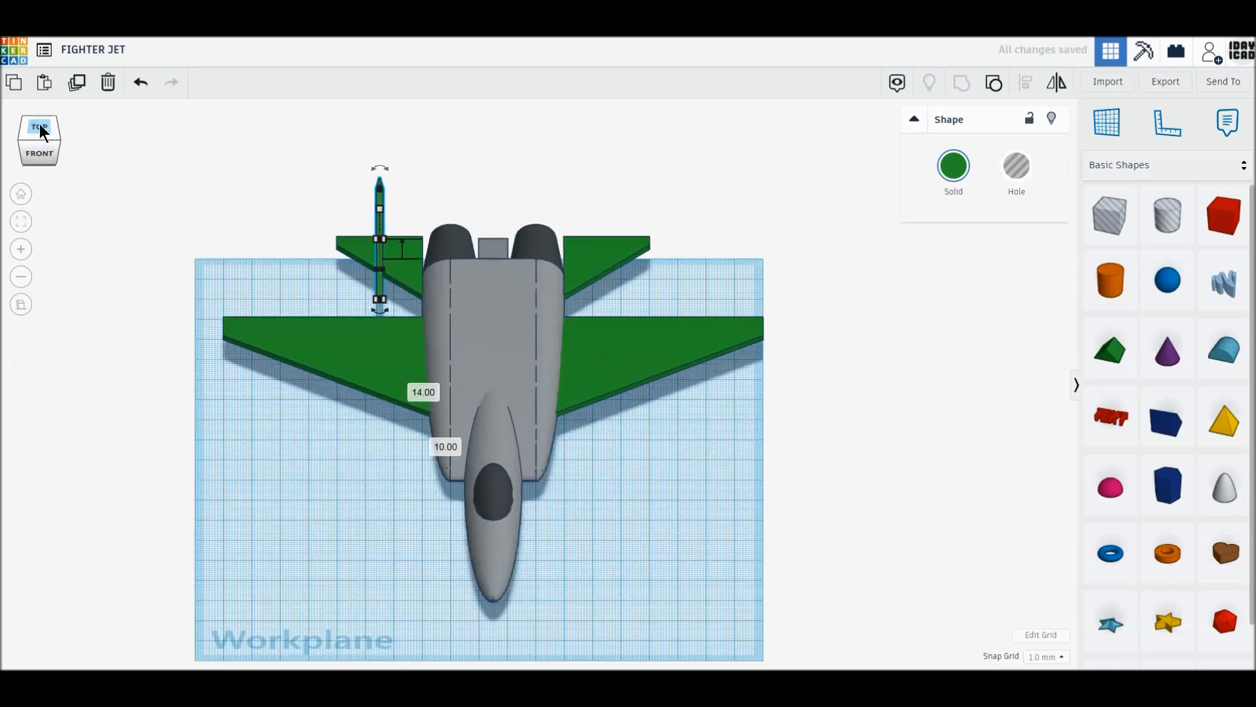
{"action": "left_click", "coordinate": [41, 130]}
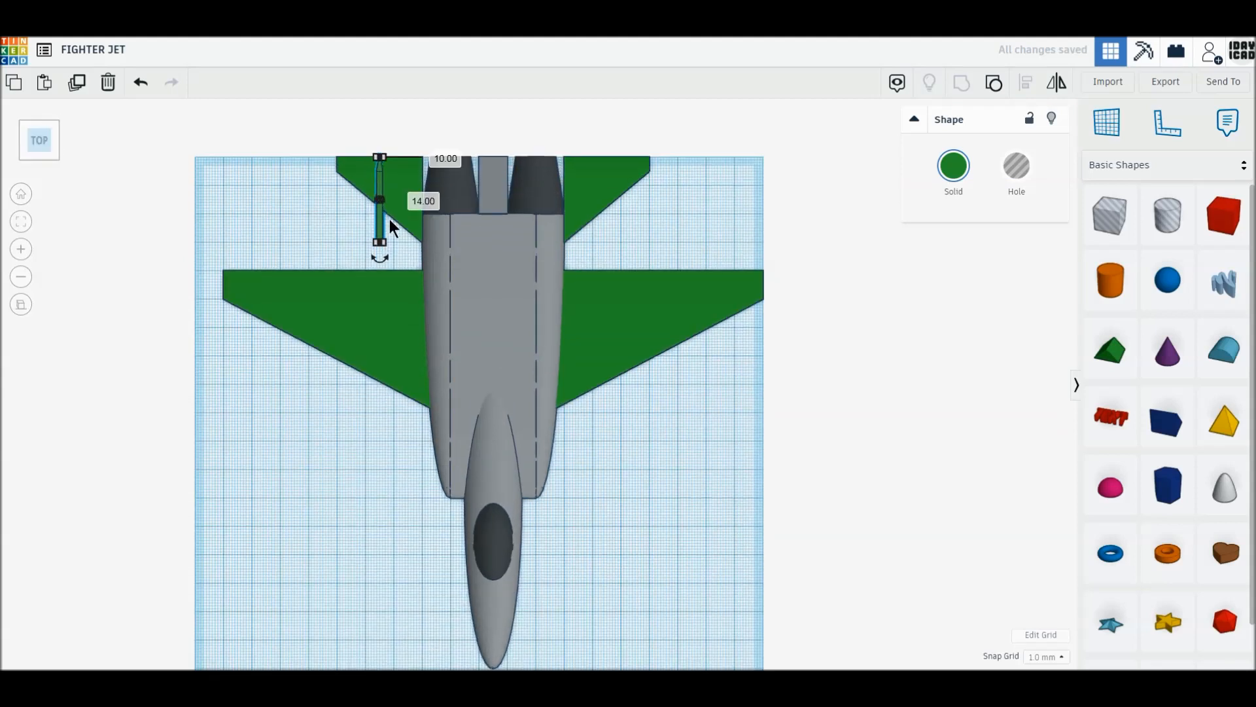
{"action": "scroll", "coordinate": [387, 297], "scroll_direction": "up", "scroll_amount": 3}
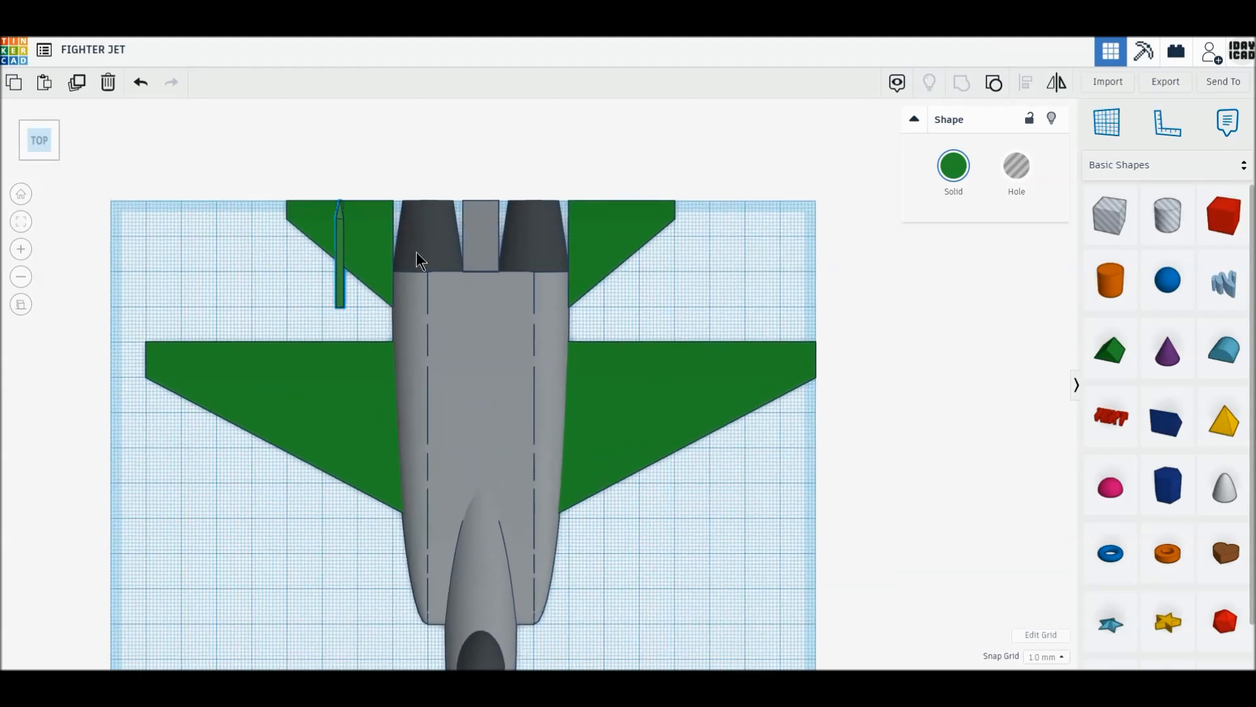
{"action": "scroll", "coordinate": [416, 304], "scroll_direction": "up", "scroll_amount": 2}
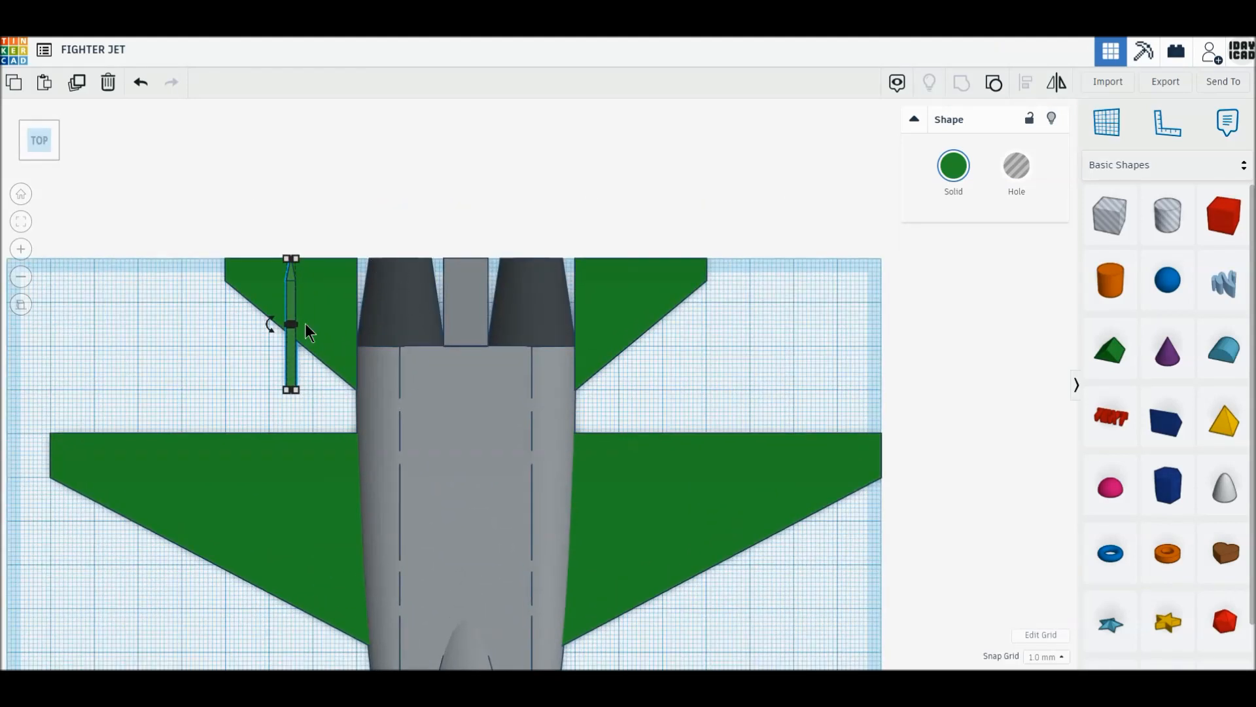
{"action": "left_click_drag", "start_coordinate": [293, 360], "coordinate": [375, 450]}
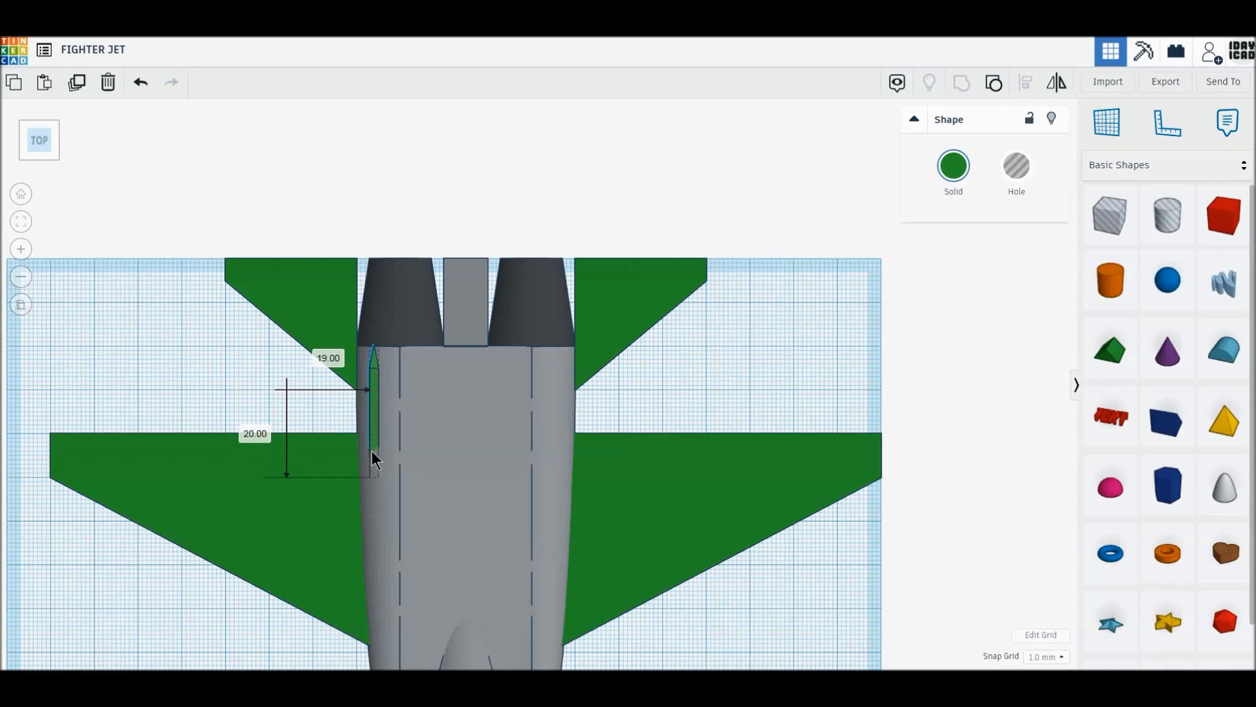
{"action": "left_click_drag", "start_coordinate": [371, 450], "coordinate": [370, 450]}
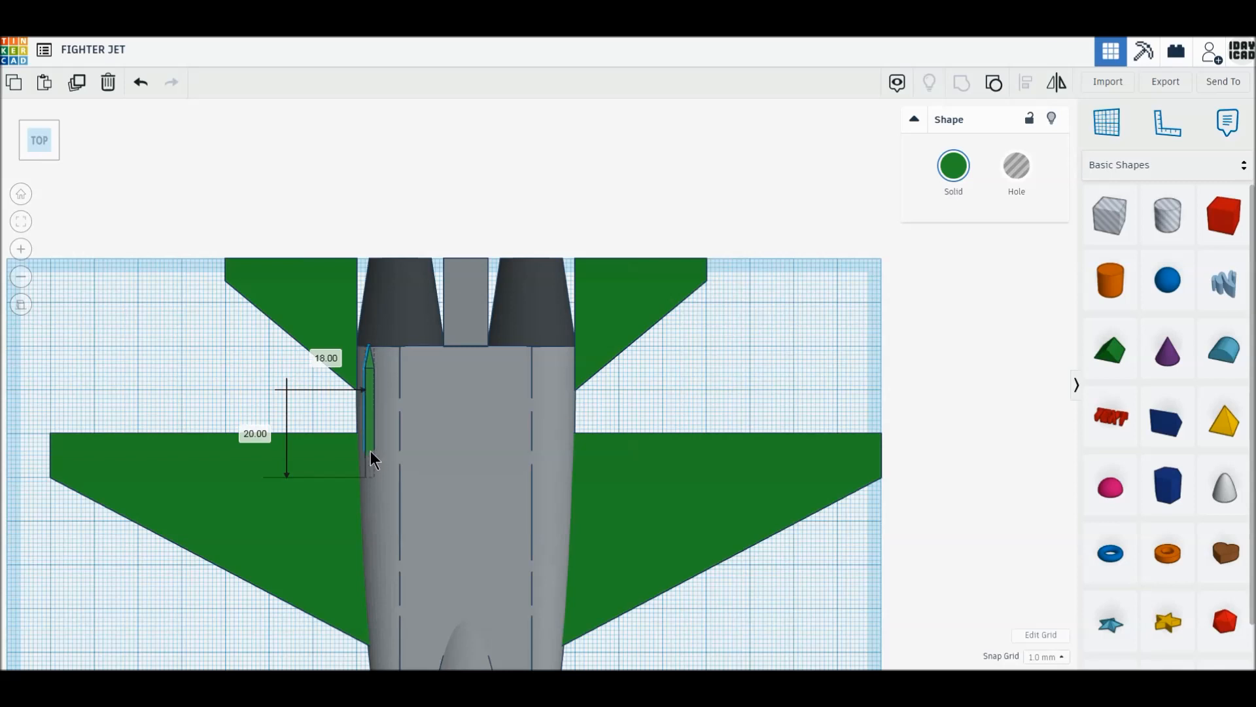
Duplicate the upright fin and shift the copy 44 mm straight across to the opposite edge of the fuselage.
{"action": "left_click", "coordinate": [79, 89]}
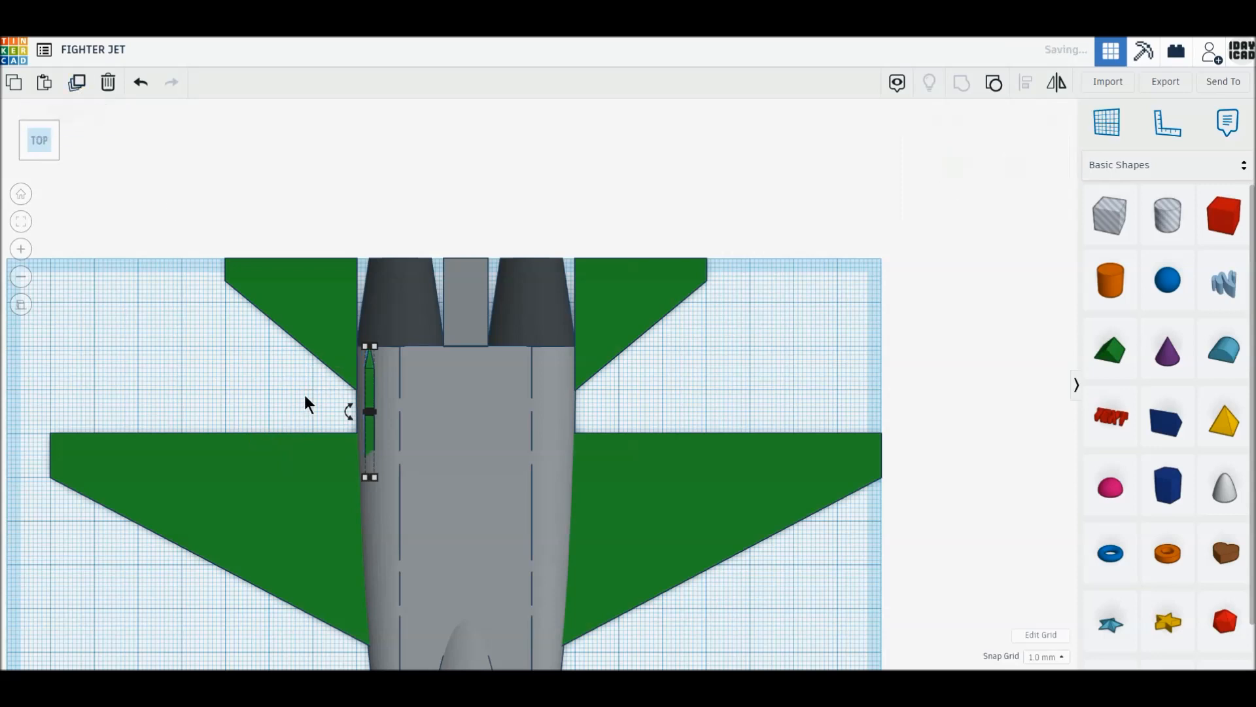
{"action": "left_click", "coordinate": [107, 81]}
{"action": "left_click", "coordinate": [370, 402]}
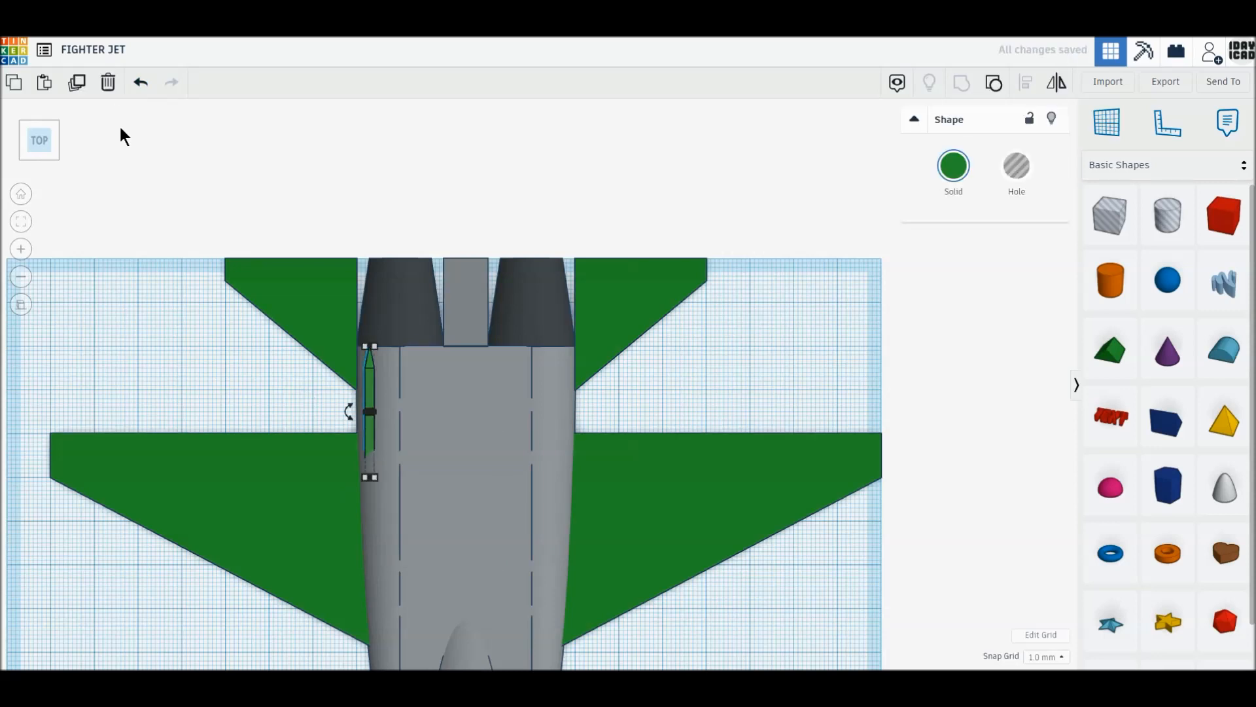
{"action": "left_click", "coordinate": [78, 84]}
{"action": "left_click_drag", "start_coordinate": [368, 396], "coordinate": [559, 397]}
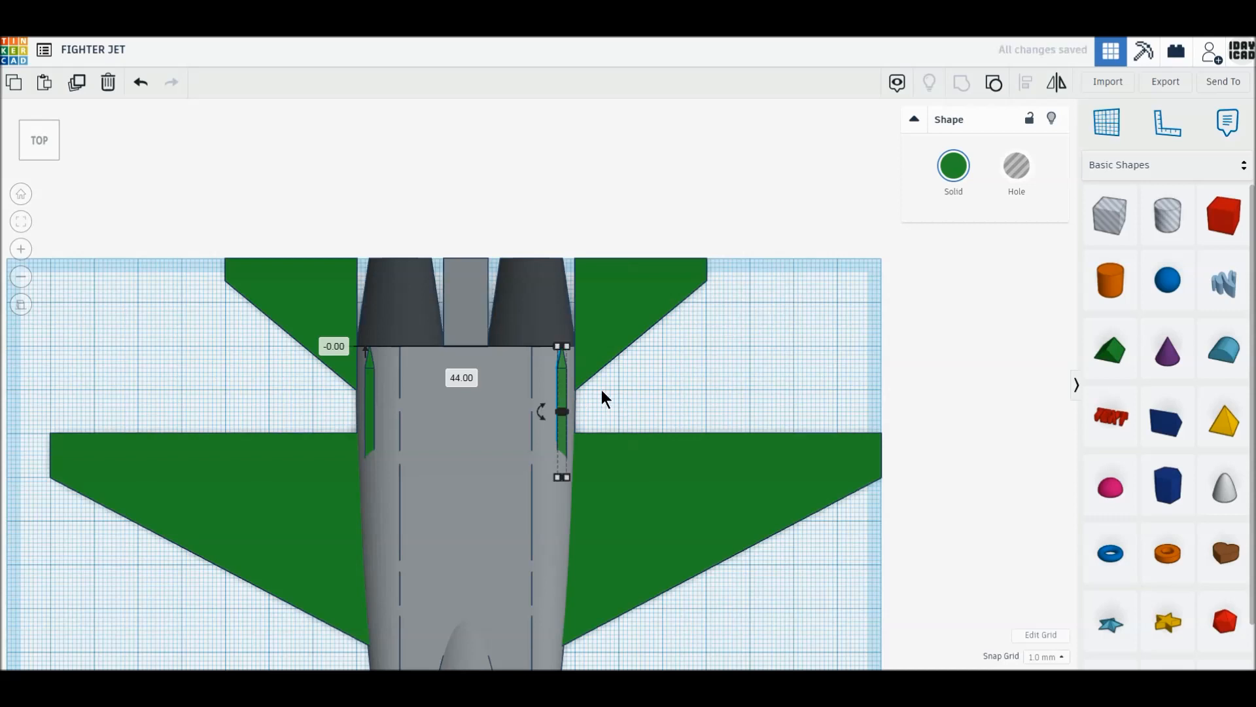
Tilt the two upright fins outward by 22.5° each so they form a V when seen from the front.
{"action": "left_click", "coordinate": [38, 167]}
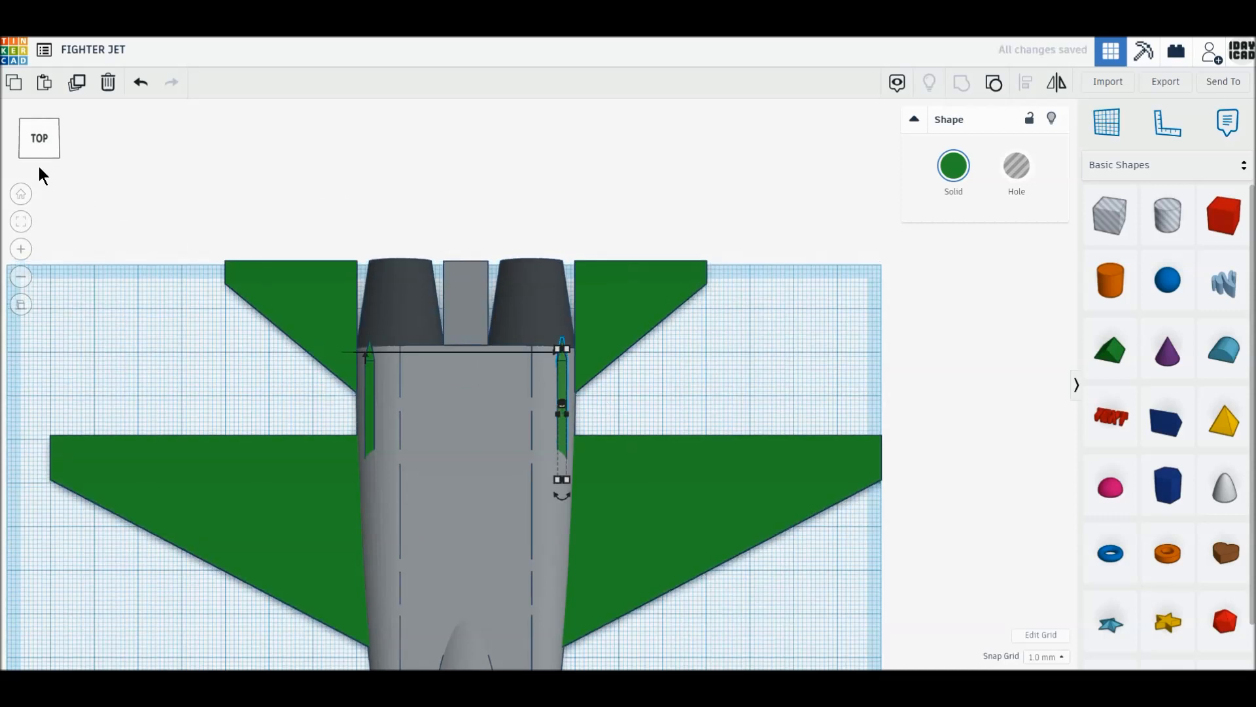
{"action": "left_click", "coordinate": [356, 325]}
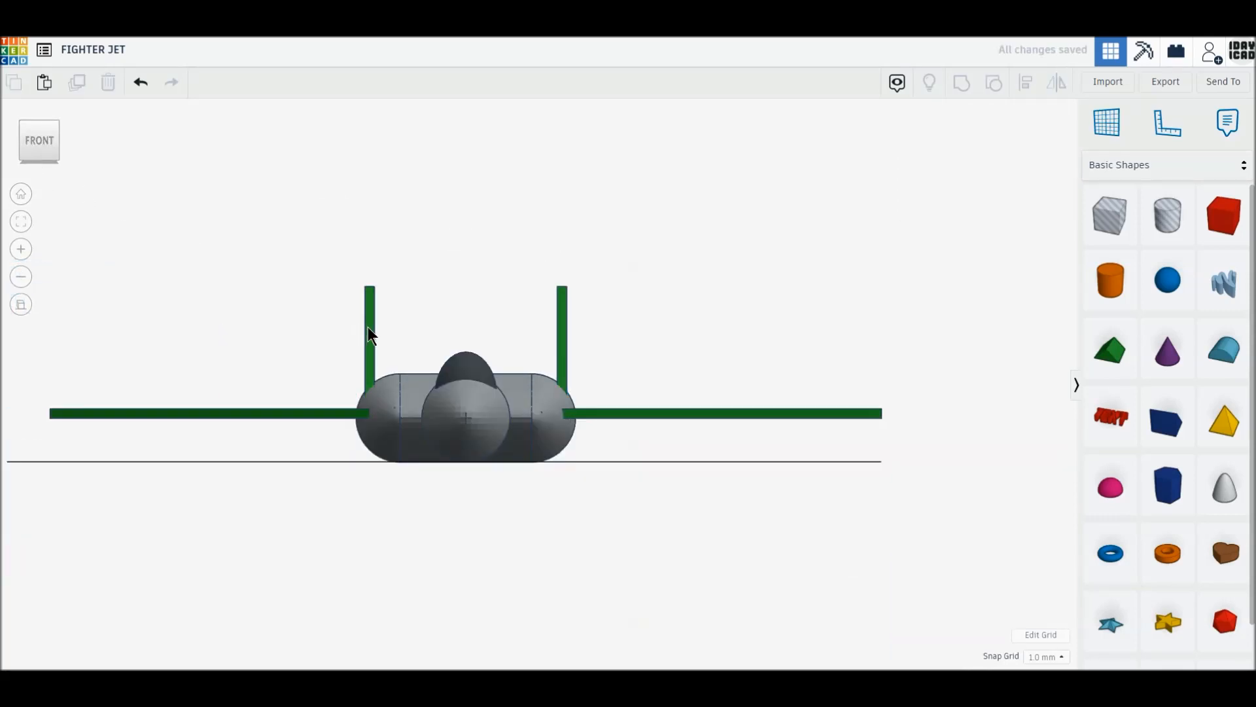
{"action": "left_click", "coordinate": [367, 327]}
{"action": "left_click_drag", "start_coordinate": [369, 286], "coordinate": [344, 280]}
{"action": "left_click", "coordinate": [559, 320]}
{"action": "left_click_drag", "start_coordinate": [564, 293], "coordinate": [586, 272]}
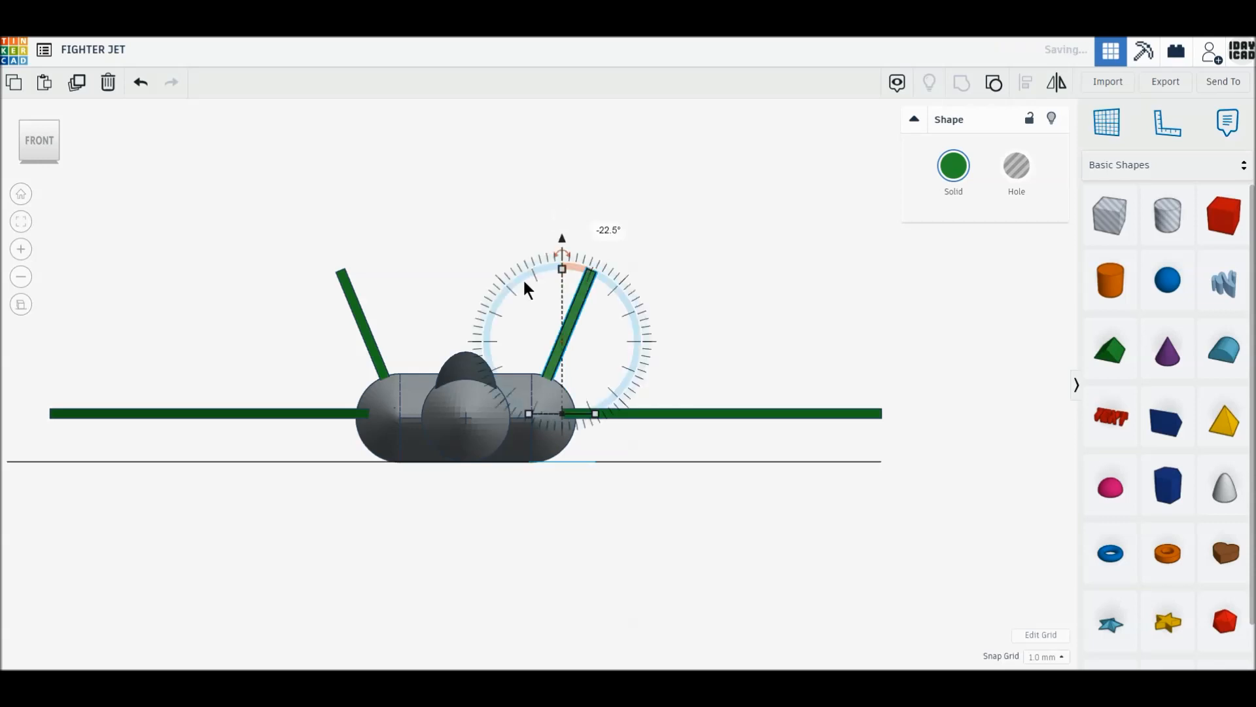
Select the main wing together with the nearer tailplane and recolour both light grey.
{"action": "left_click", "coordinate": [54, 125]}
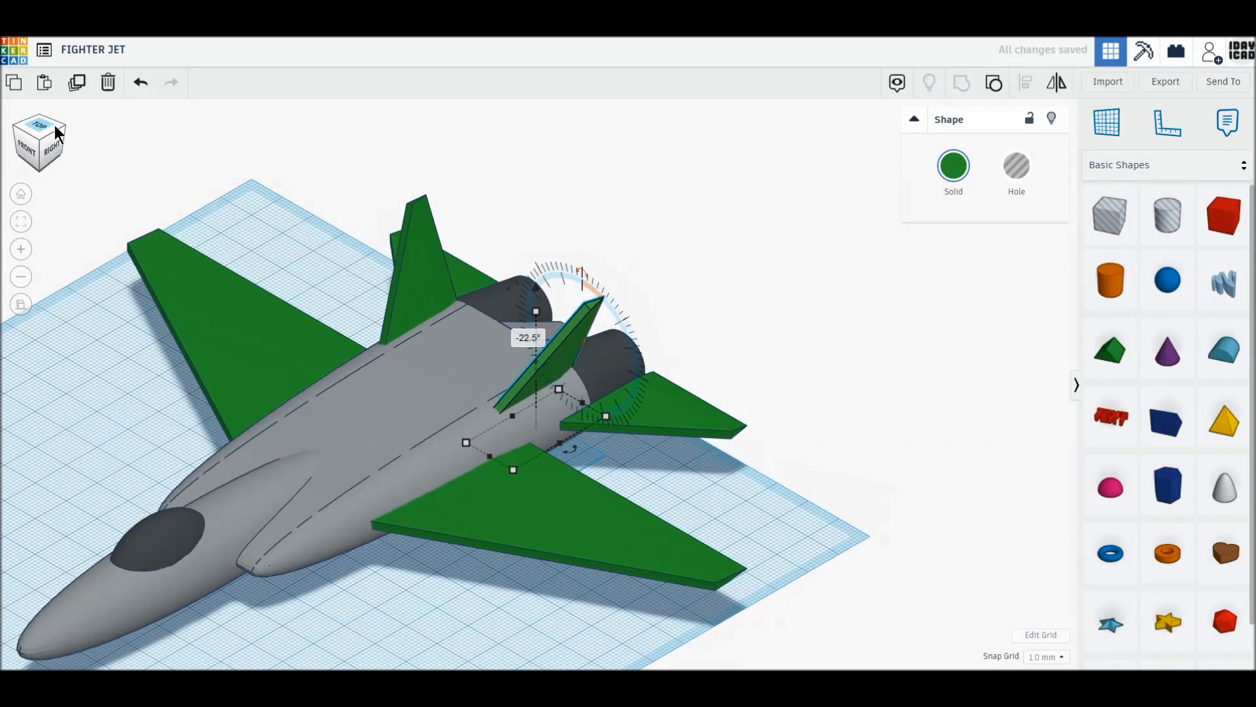
{"action": "left_click_drag", "start_coordinate": [840, 607], "coordinate": [673, 431]}
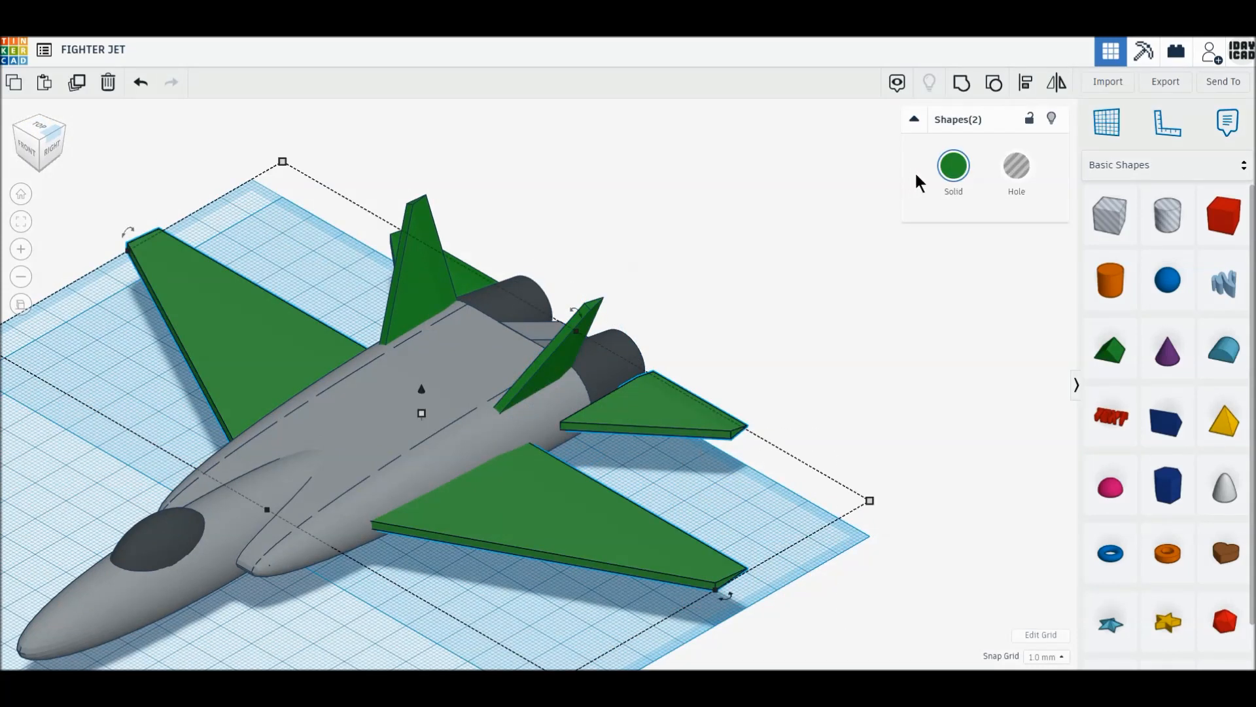
{"action": "left_click", "coordinate": [957, 163]}
{"action": "left_click", "coordinate": [1175, 311]}
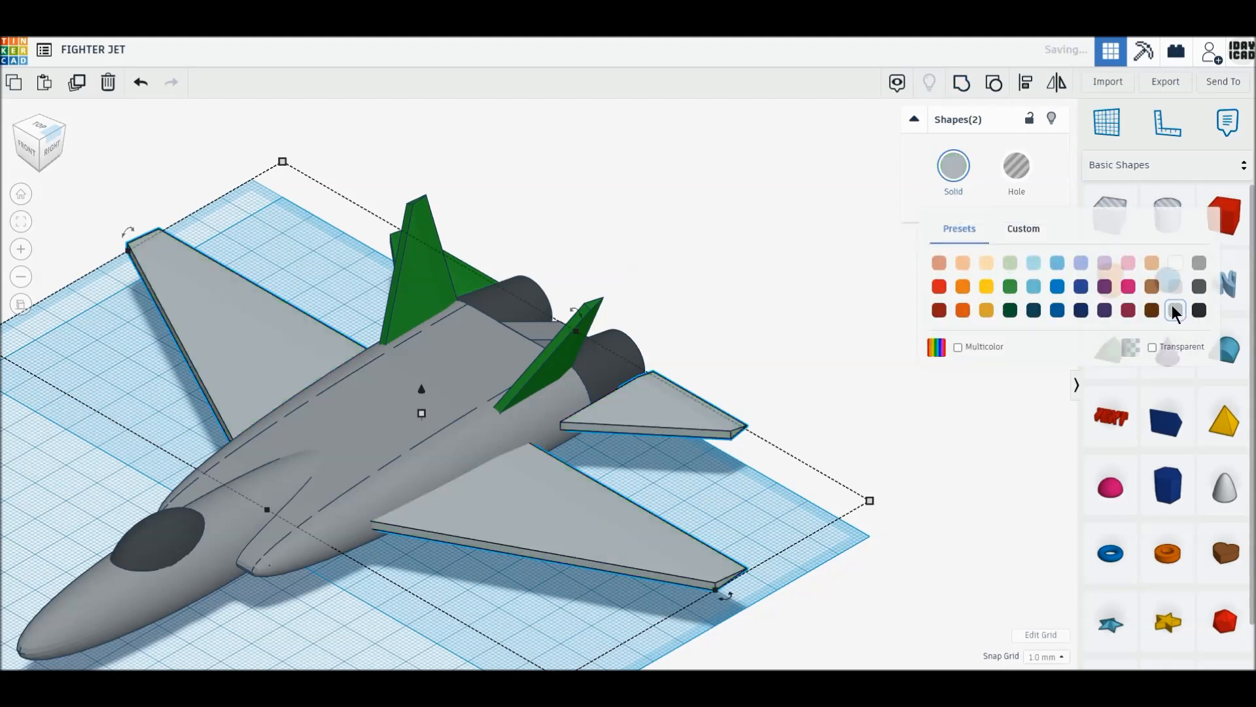
{"action": "left_click", "coordinate": [958, 166]}
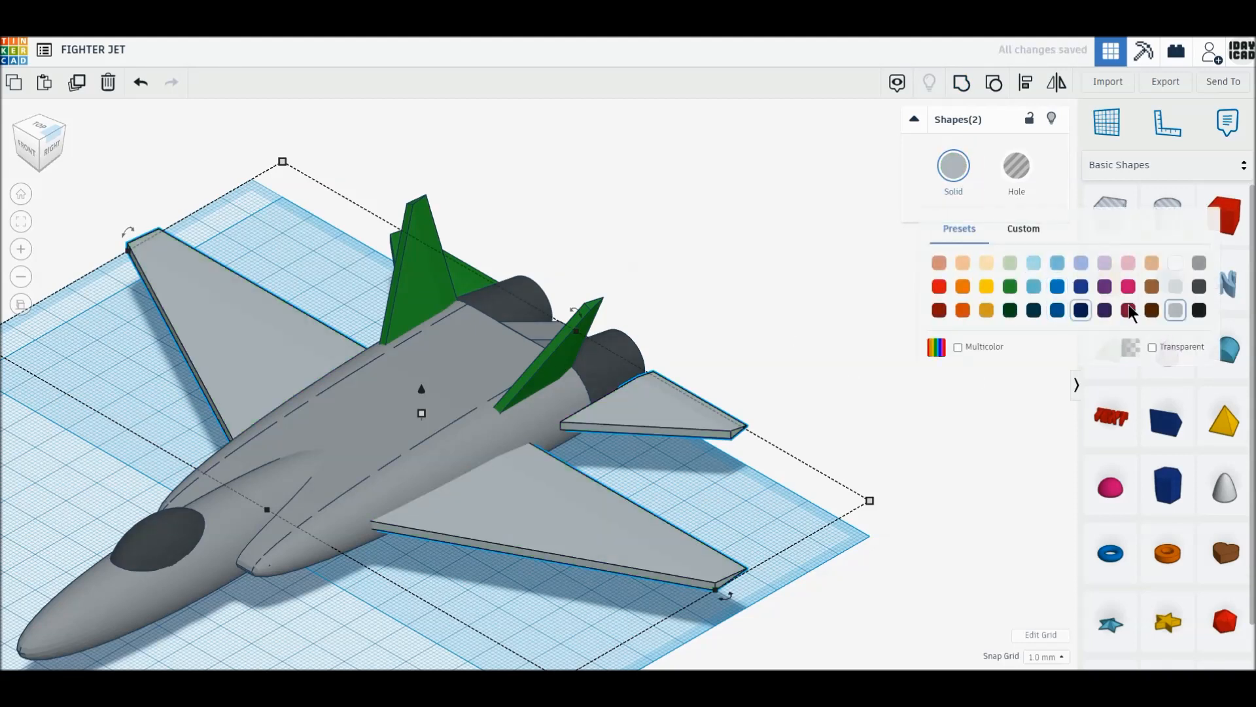
{"action": "left_click", "coordinate": [1171, 283]}
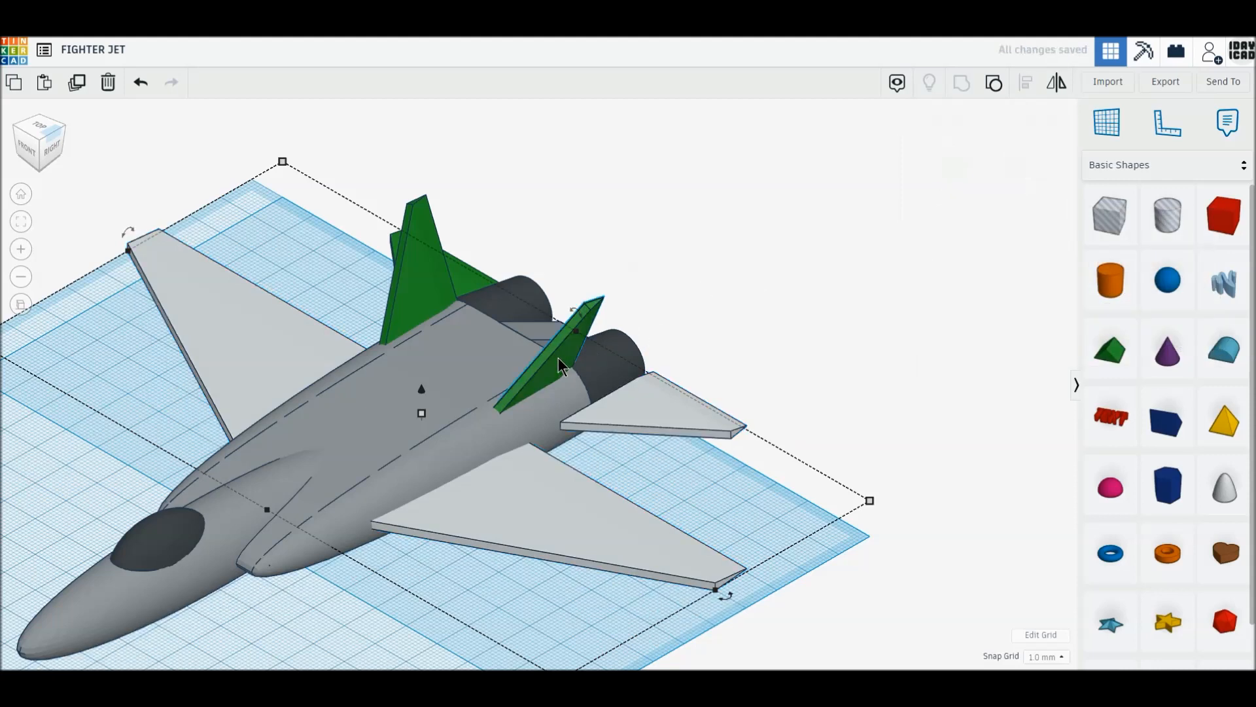
Recolour the two tilted fins and the remaining green tailplane the same light grey as the wing.
{"action": "left_click", "coordinate": [558, 357]}
{"action": "left_click", "coordinate": [421, 281], "text": "shift"}
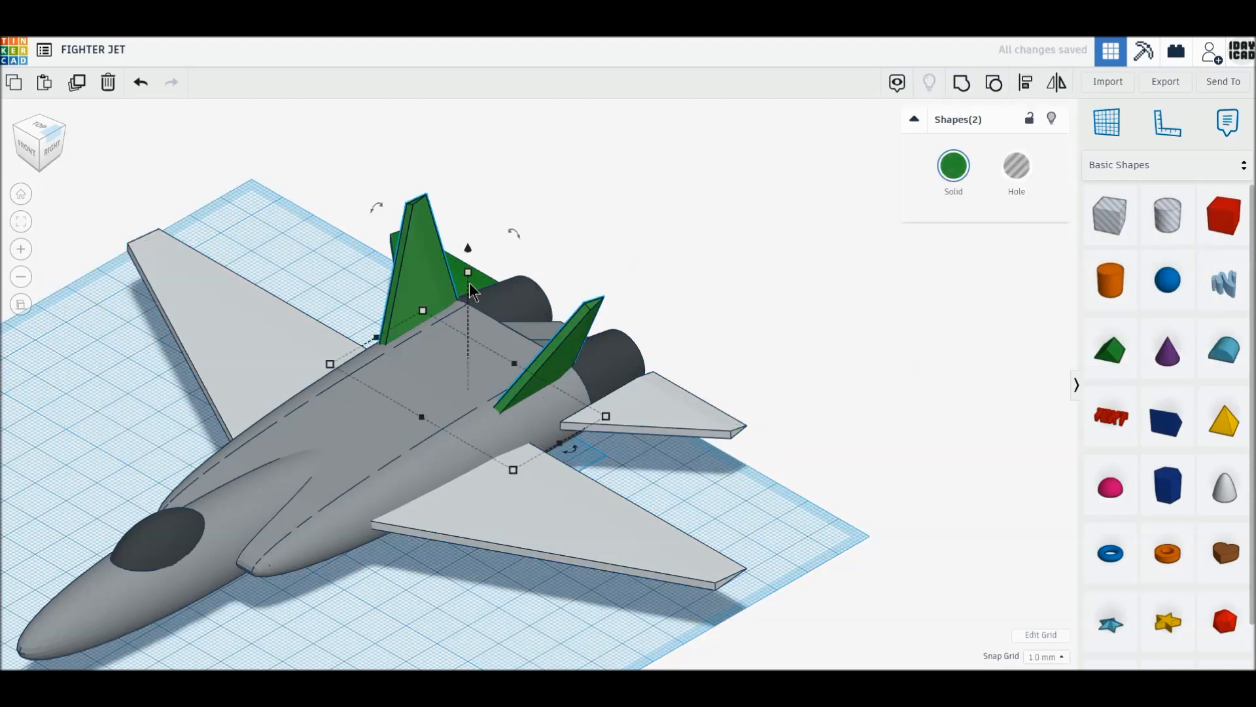
{"action": "left_click", "coordinate": [489, 287], "text": "shift"}
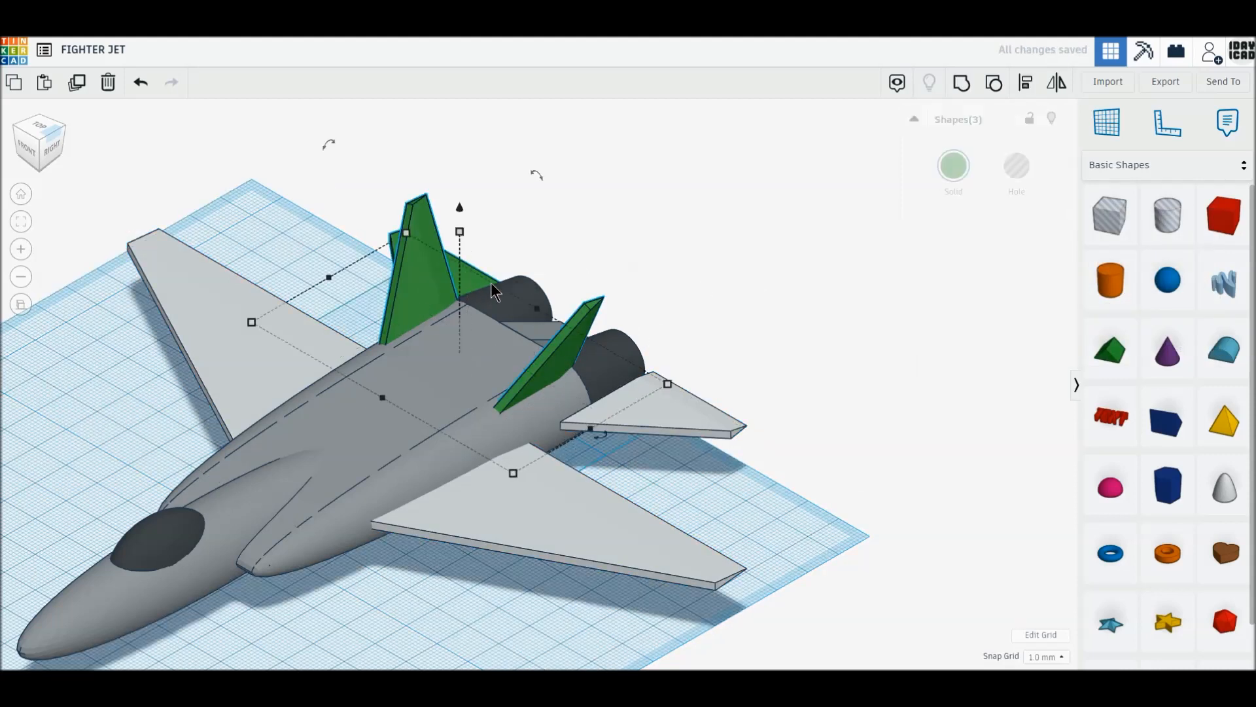
{"action": "left_click", "coordinate": [953, 165]}
{"action": "left_click", "coordinate": [1174, 286]}
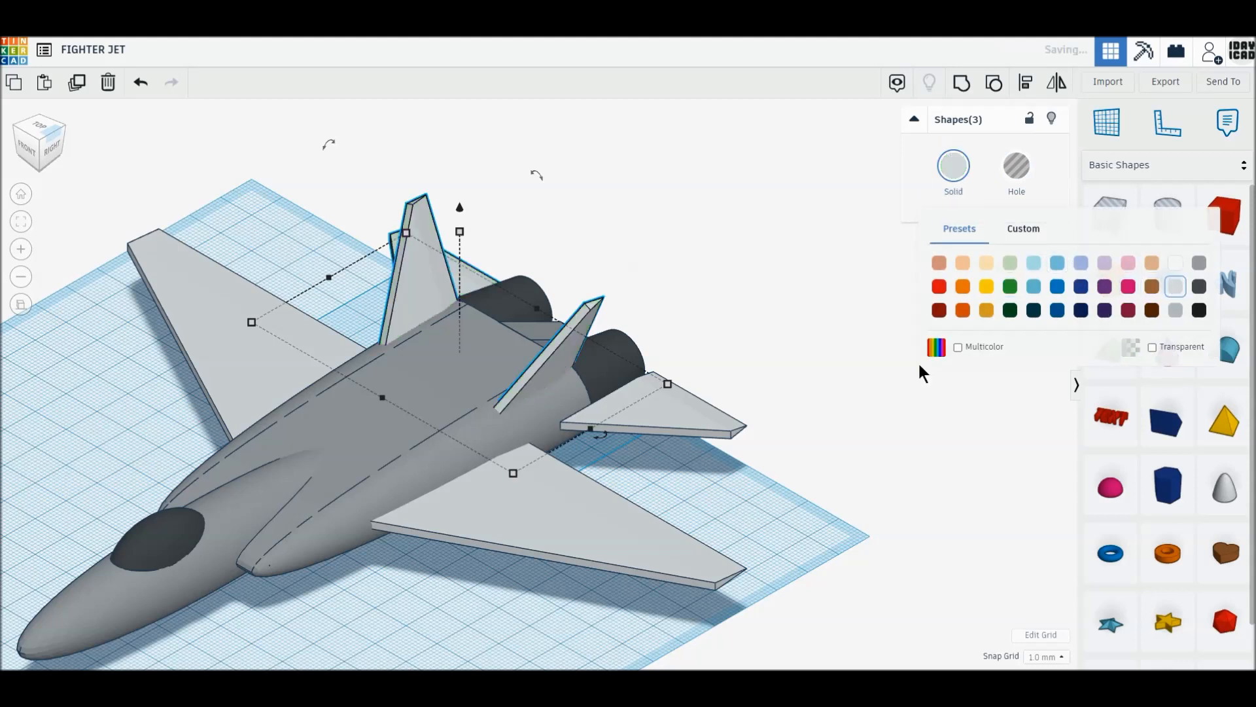
{"action": "left_click", "coordinate": [798, 333]}
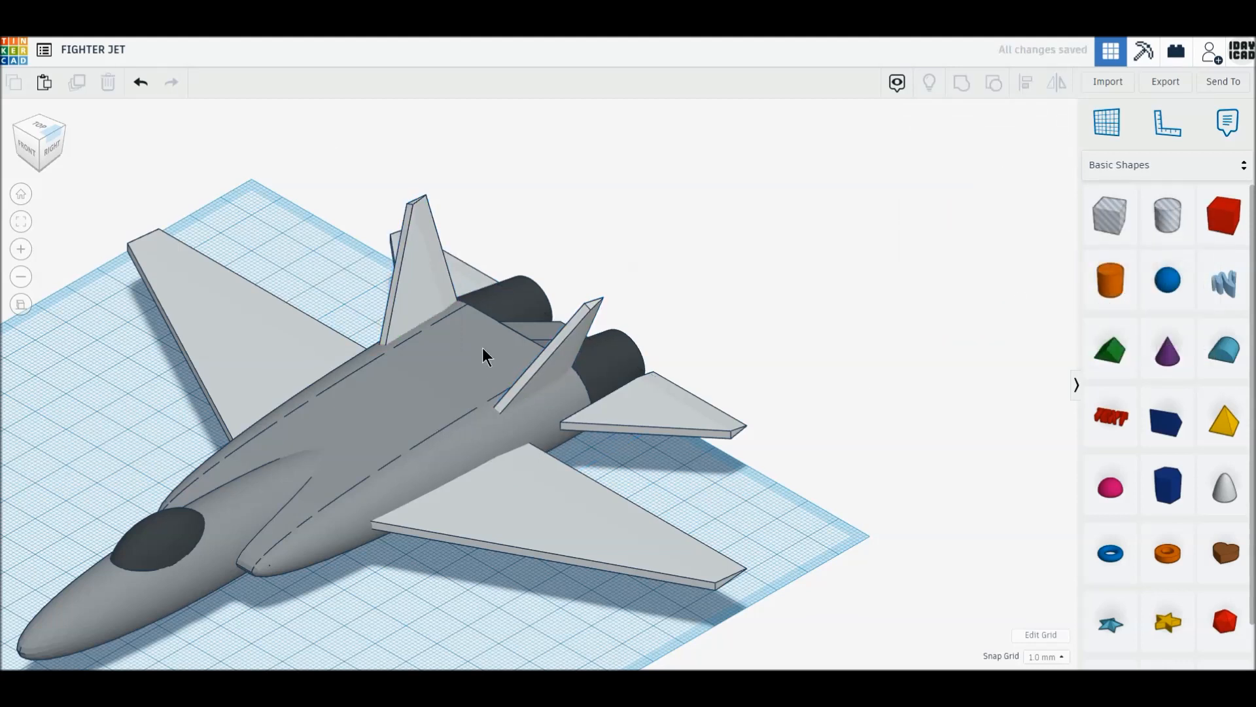
Group all parts of the jet into one multicolour shape.
{"action": "scroll", "coordinate": [481, 348], "scroll_direction": "down", "scroll_amount": 2}
{"action": "left_click_drag", "start_coordinate": [261, 198], "coordinate": [629, 575]}
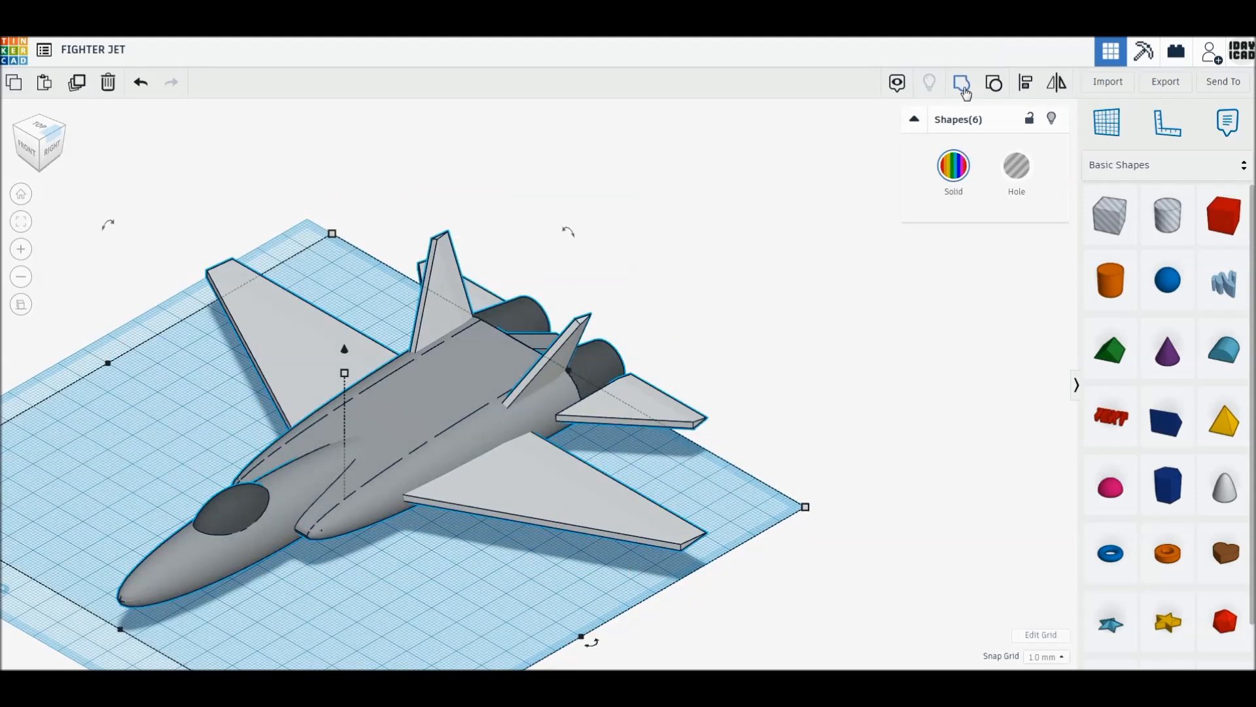
{"action": "left_click", "coordinate": [964, 90]}
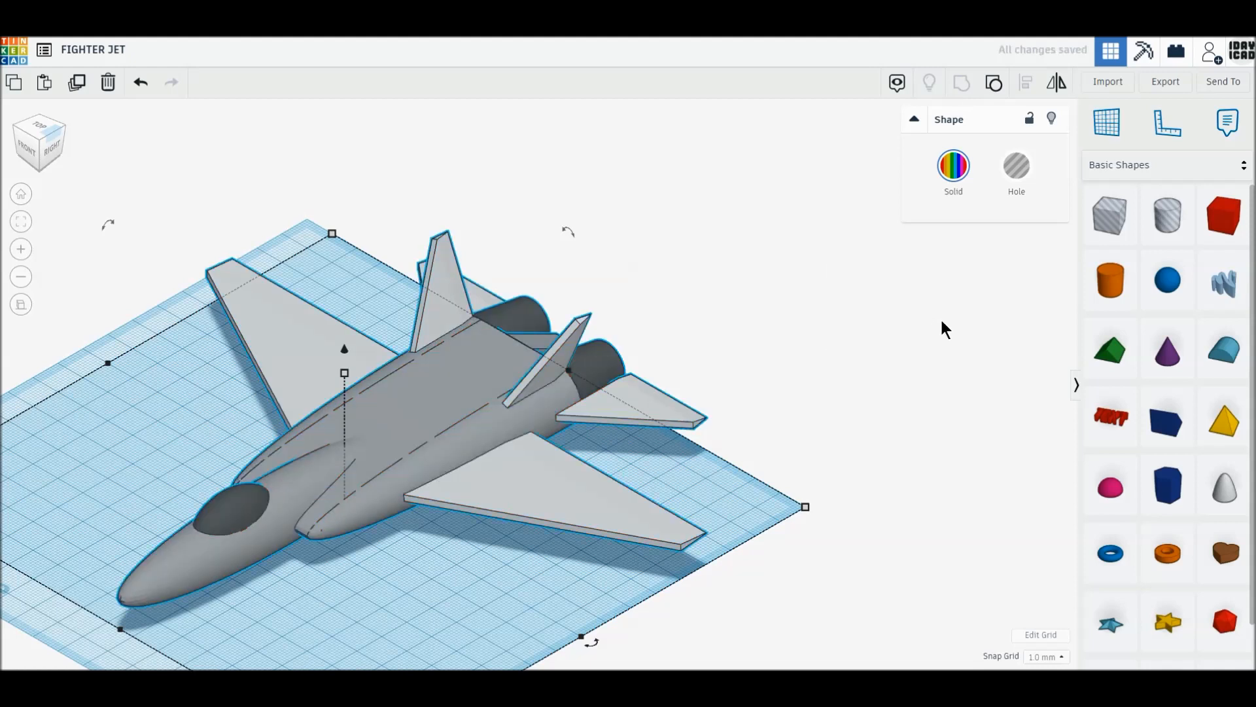
{"action": "left_click", "coordinate": [899, 371]}
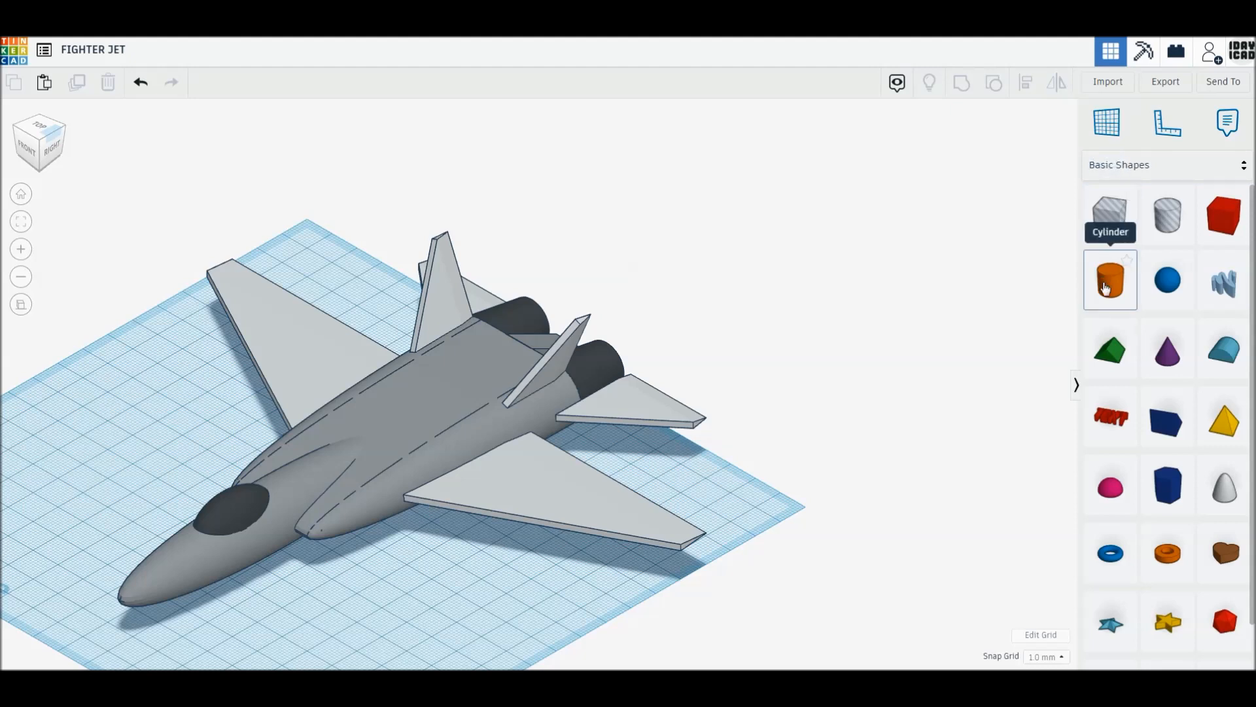
Place a cylinder, a box hole and a solid box on the workplane beside the jet's nose.
{"action": "left_click_drag", "start_coordinate": [1111, 281], "coordinate": [379, 599]}
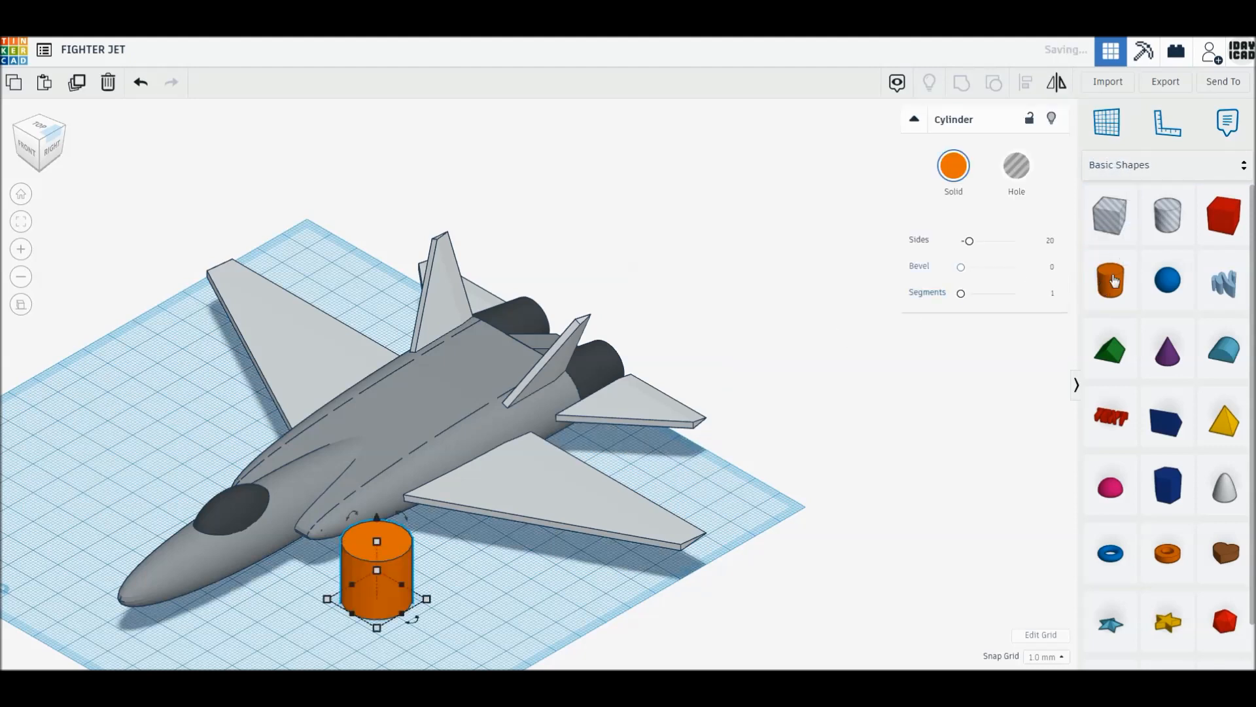
{"action": "left_click_drag", "start_coordinate": [1110, 216], "coordinate": [471, 600]}
{"action": "left_click_drag", "start_coordinate": [1224, 216], "coordinate": [383, 599]}
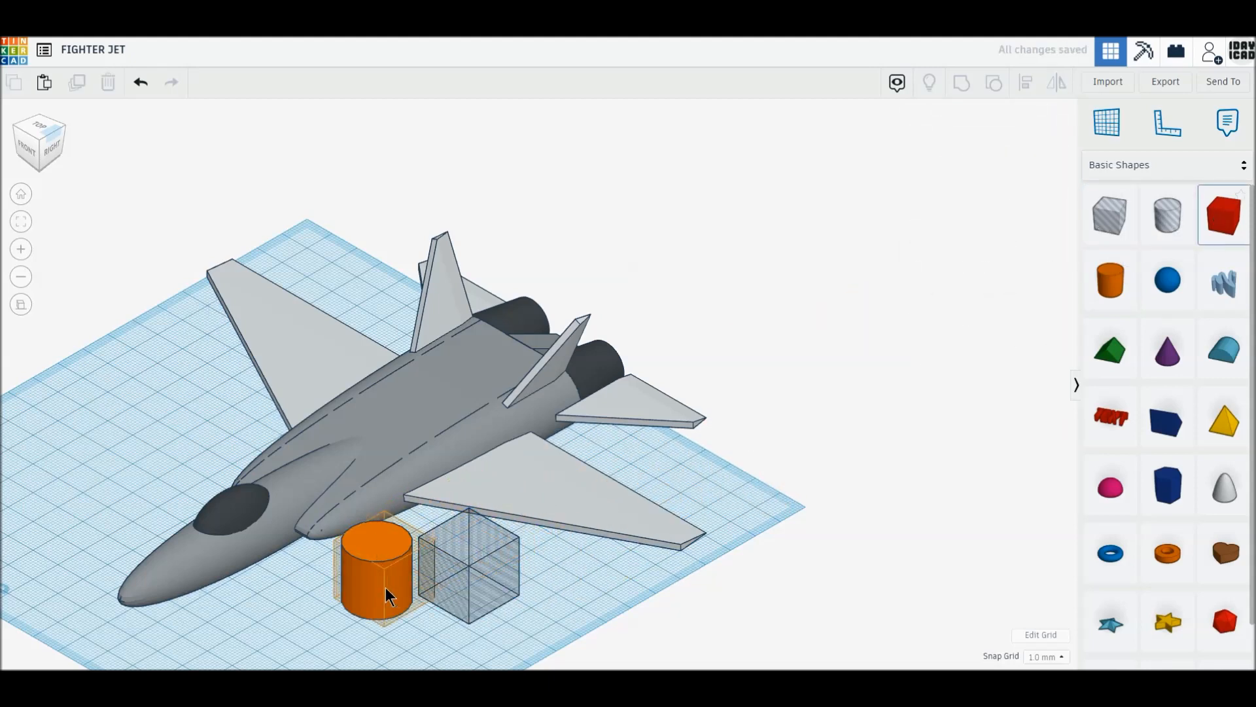
{"action": "left_click", "coordinate": [41, 130]}
{"action": "scroll", "coordinate": [406, 281], "scroll_direction": "up", "scroll_amount": 3}
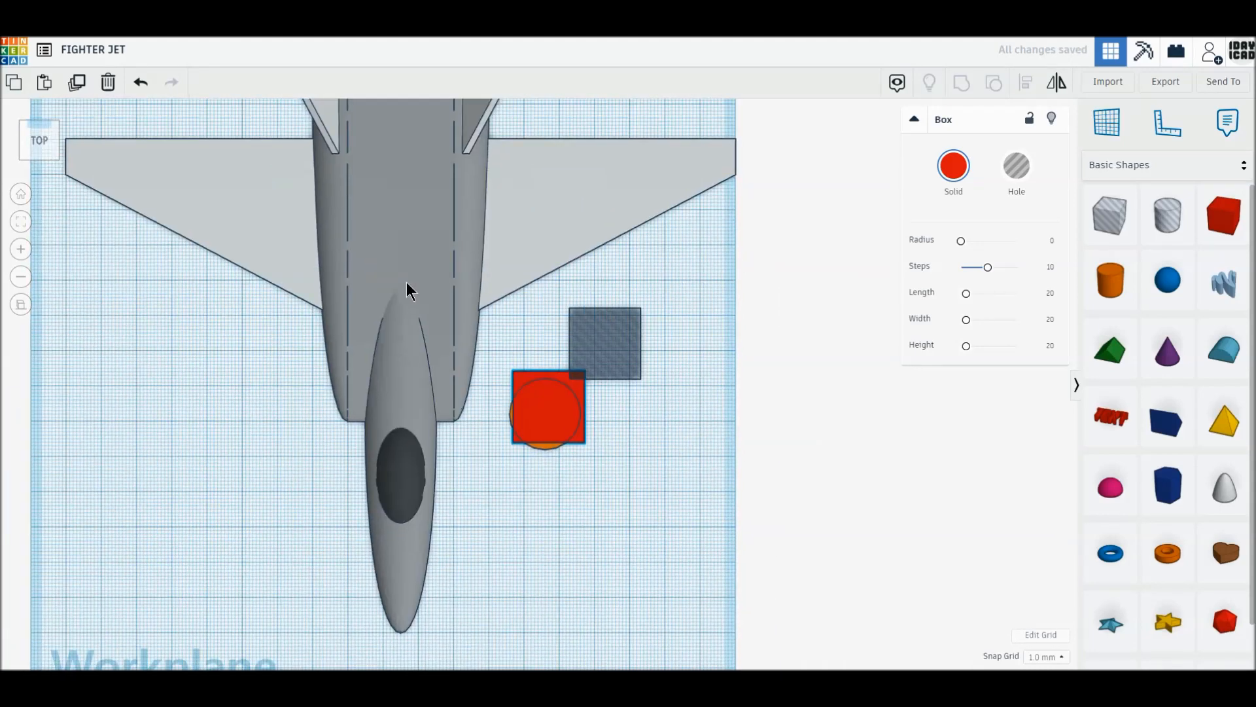
{"action": "scroll", "coordinate": [614, 482], "scroll_direction": "up", "scroll_amount": 3}
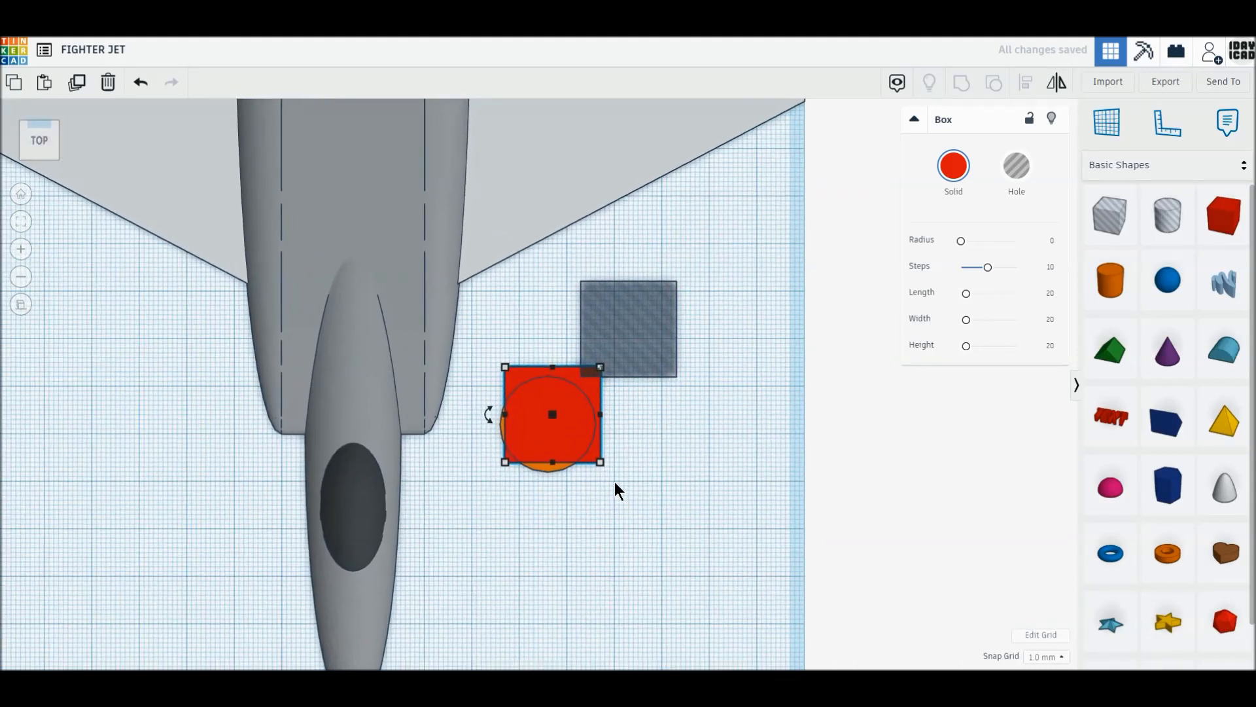
Separate the cylinder from the red box, set its sides to 64 and shrink it to about 14 mm across.
{"action": "middle_click_drag", "start_coordinate": [622, 511], "coordinate": [549, 453]}
{"action": "scroll", "coordinate": [597, 475], "scroll_direction": "up", "scroll_amount": 2}
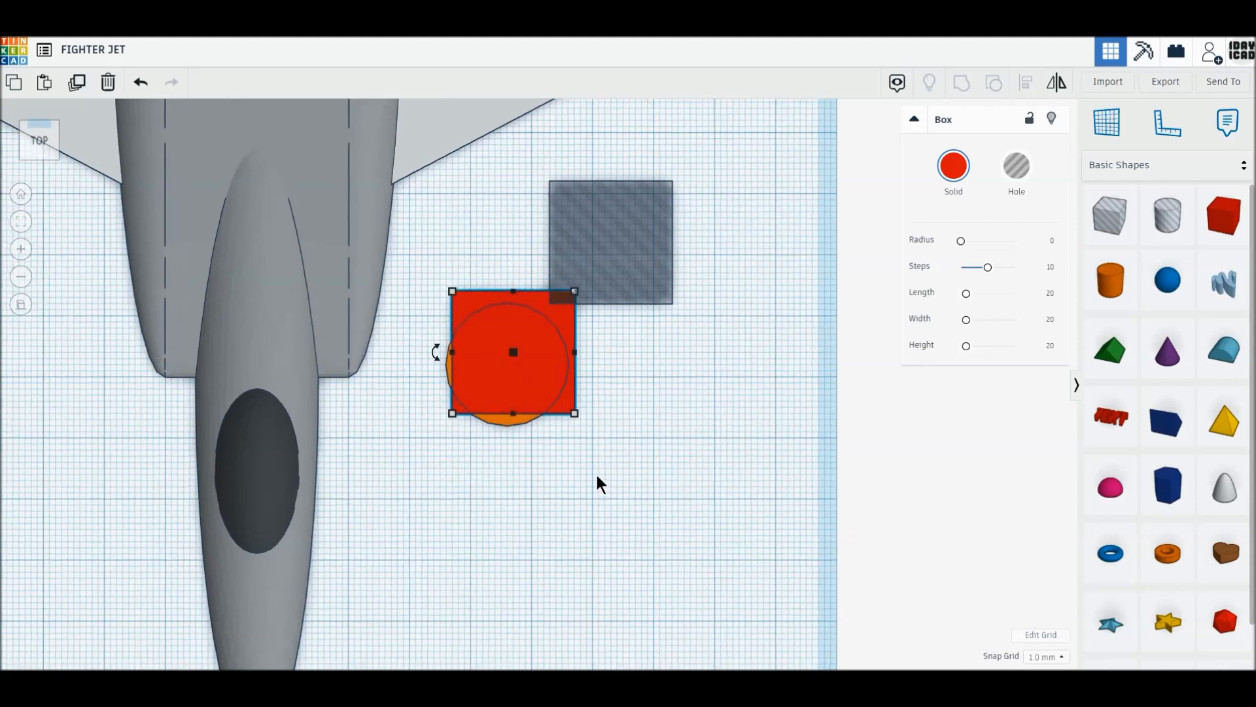
{"action": "middle_click_drag", "start_coordinate": [623, 422], "coordinate": [573, 432]}
{"action": "left_click_drag", "start_coordinate": [455, 435], "coordinate": [632, 450]}
{"action": "left_click_drag", "start_coordinate": [1047, 249], "coordinate": [1066, 242]}
{"action": "left_click_drag", "start_coordinate": [707, 458], "coordinate": [665, 414]}
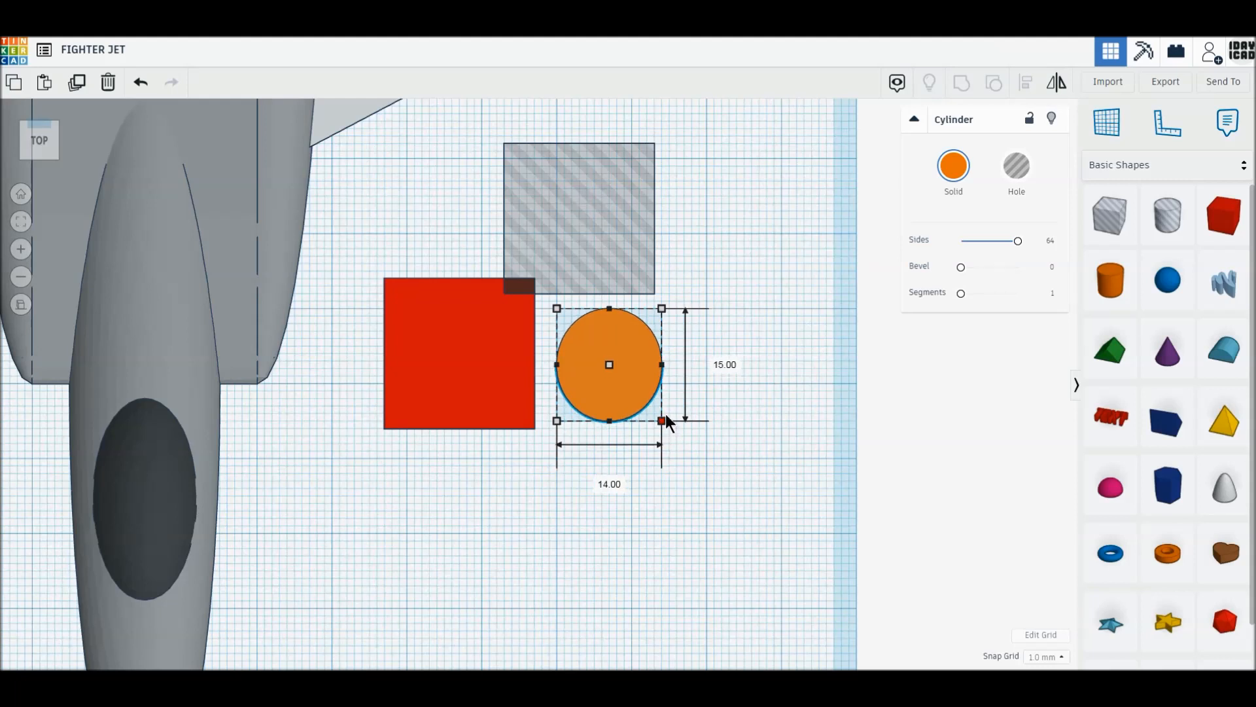
Reposition the cylinder, overlap it with the red box, and narrow the box to a thin strip ending at the cylinder's centre.
{"action": "left_click_drag", "start_coordinate": [613, 388], "coordinate": [638, 409]}
{"action": "left_click_drag", "start_coordinate": [508, 395], "coordinate": [578, 401]}
{"action": "left_click_drag", "start_coordinate": [481, 361], "coordinate": [590, 365]}
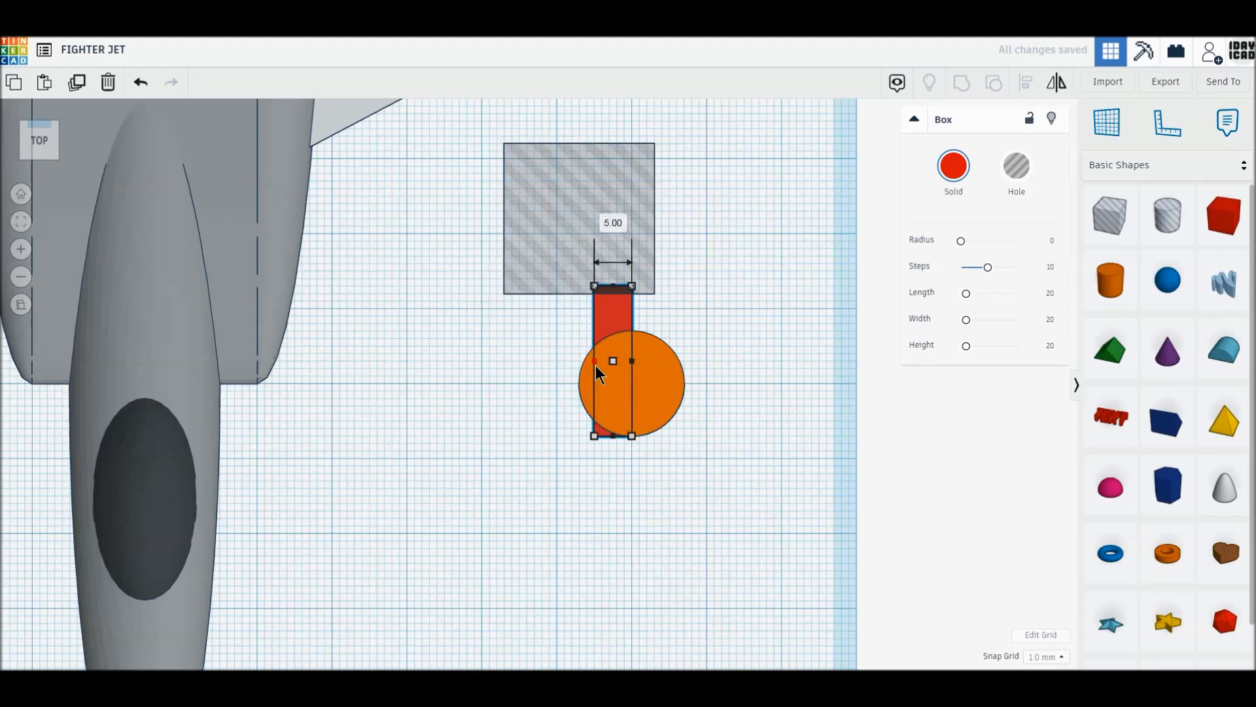
{"action": "left_click_drag", "start_coordinate": [596, 367], "coordinate": [601, 365]}
Cover the rear half of the cylinder with the box hole and place a duplicate hole over its side nearest the jet.
{"action": "left_click_drag", "start_coordinate": [544, 251], "coordinate": [591, 350]}
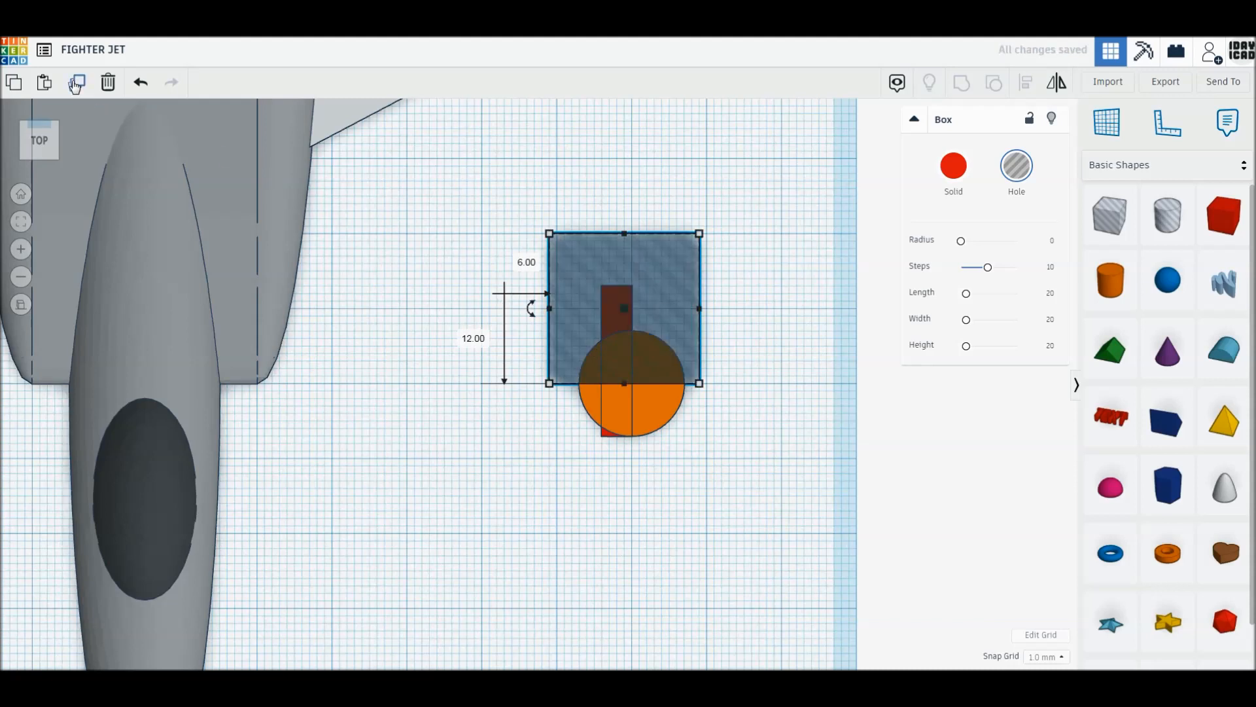
{"action": "left_click", "coordinate": [76, 84]}
{"action": "left_click_drag", "start_coordinate": [673, 309], "coordinate": [580, 403]}
Group the cylinder, red strip and two box holes into a quarter-round profile and turn the result into a hole.
{"action": "left_click_drag", "start_coordinate": [777, 504], "coordinate": [555, 339]}
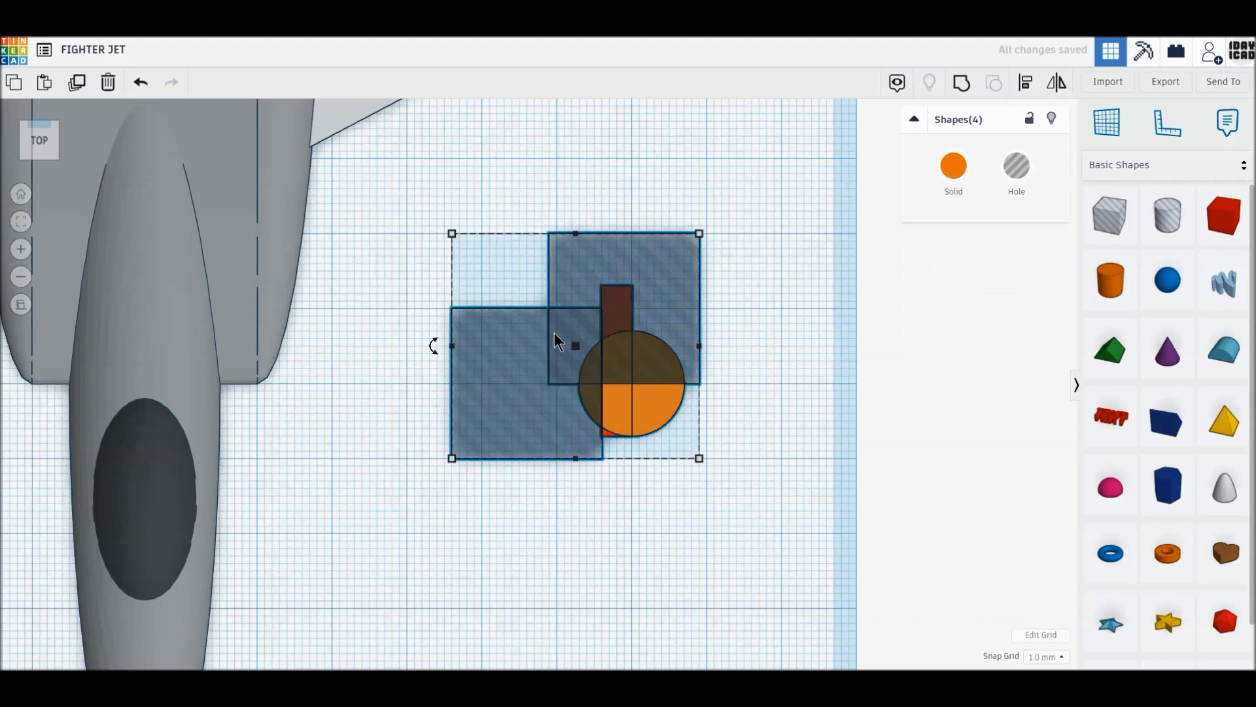
{"action": "left_click", "coordinate": [960, 87]}
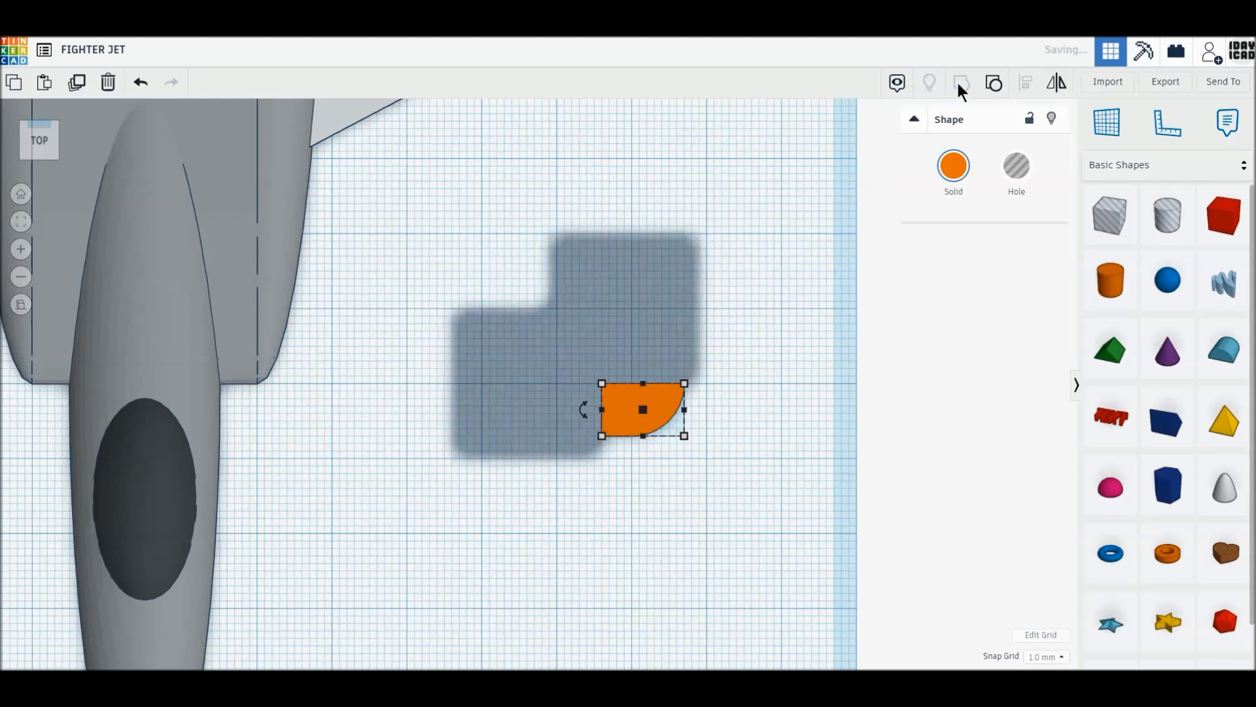
{"action": "left_click", "coordinate": [1016, 166]}
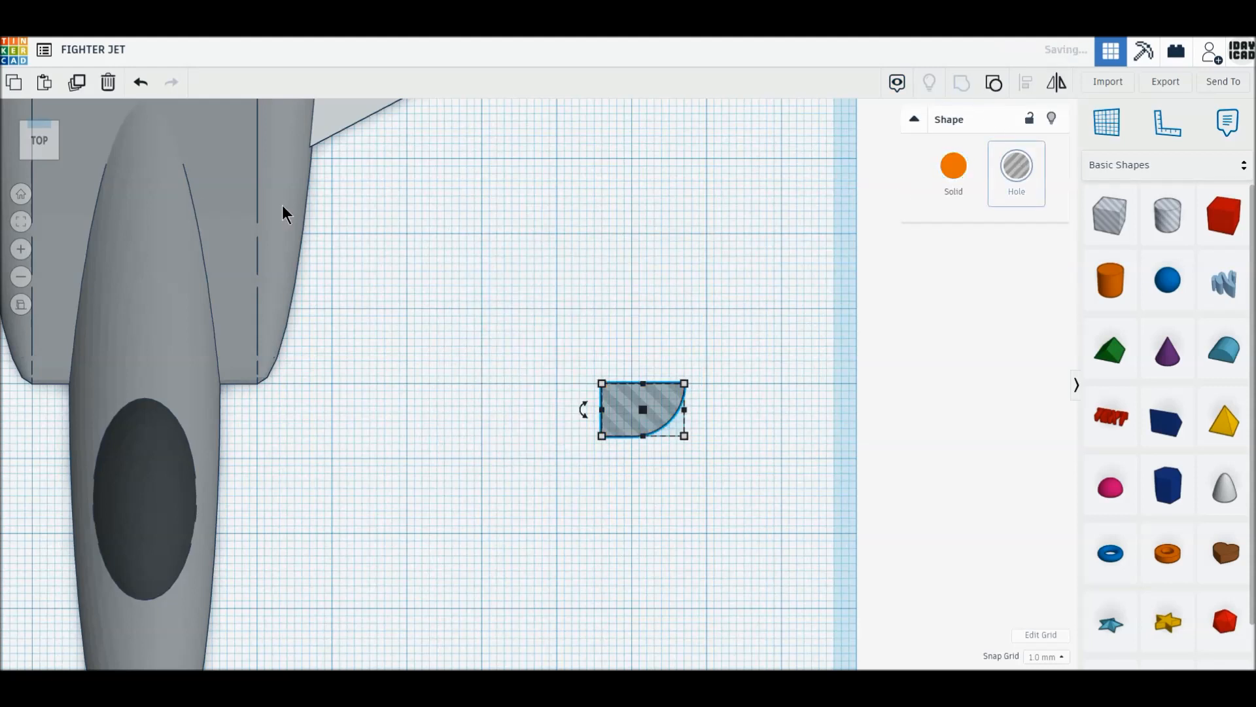
Rotate the profile hole 90° to lie along the jet's length, and move a duplicate toward the fuselage.
{"action": "left_click", "coordinate": [57, 157]}
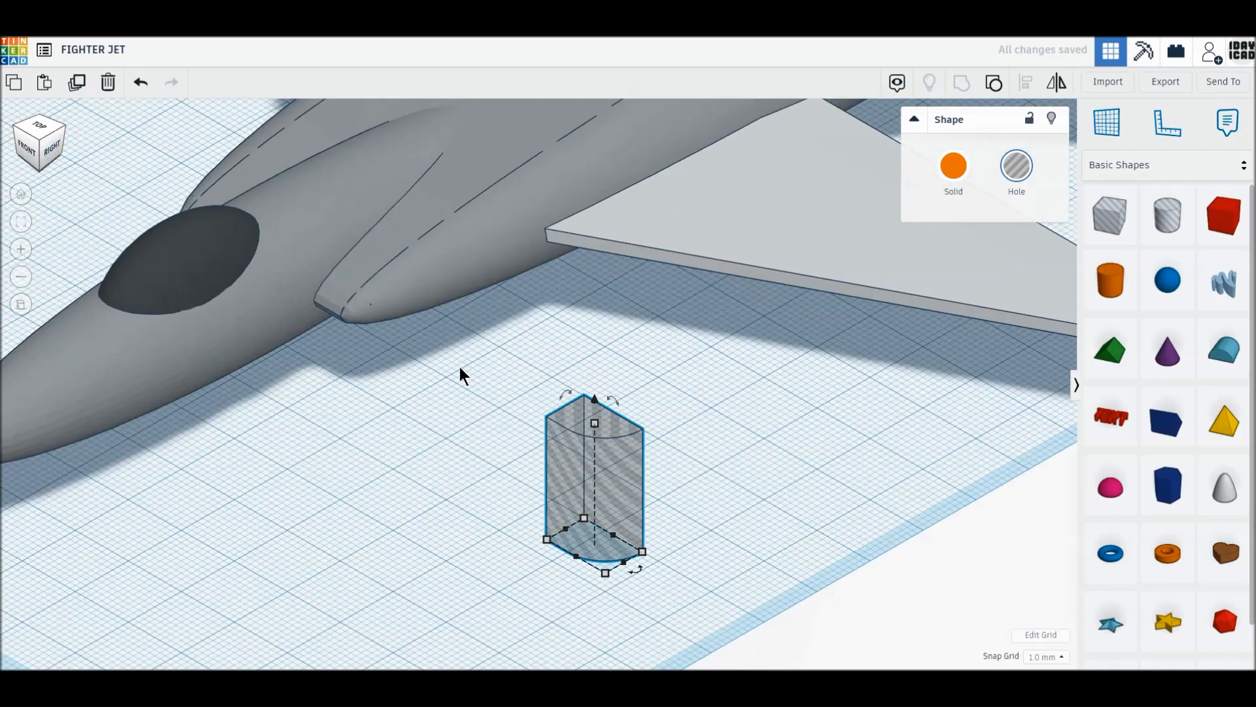
{"action": "left_click_drag", "start_coordinate": [557, 403], "coordinate": [538, 485]}
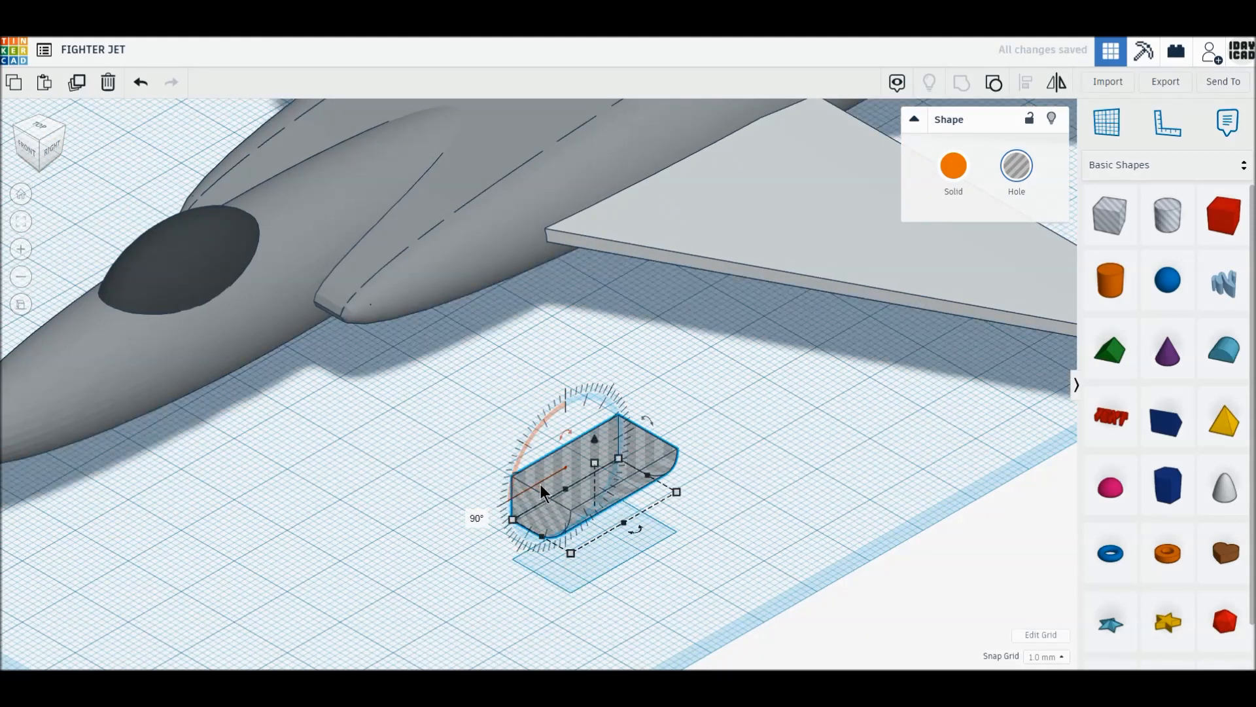
{"action": "left_click", "coordinate": [77, 82]}
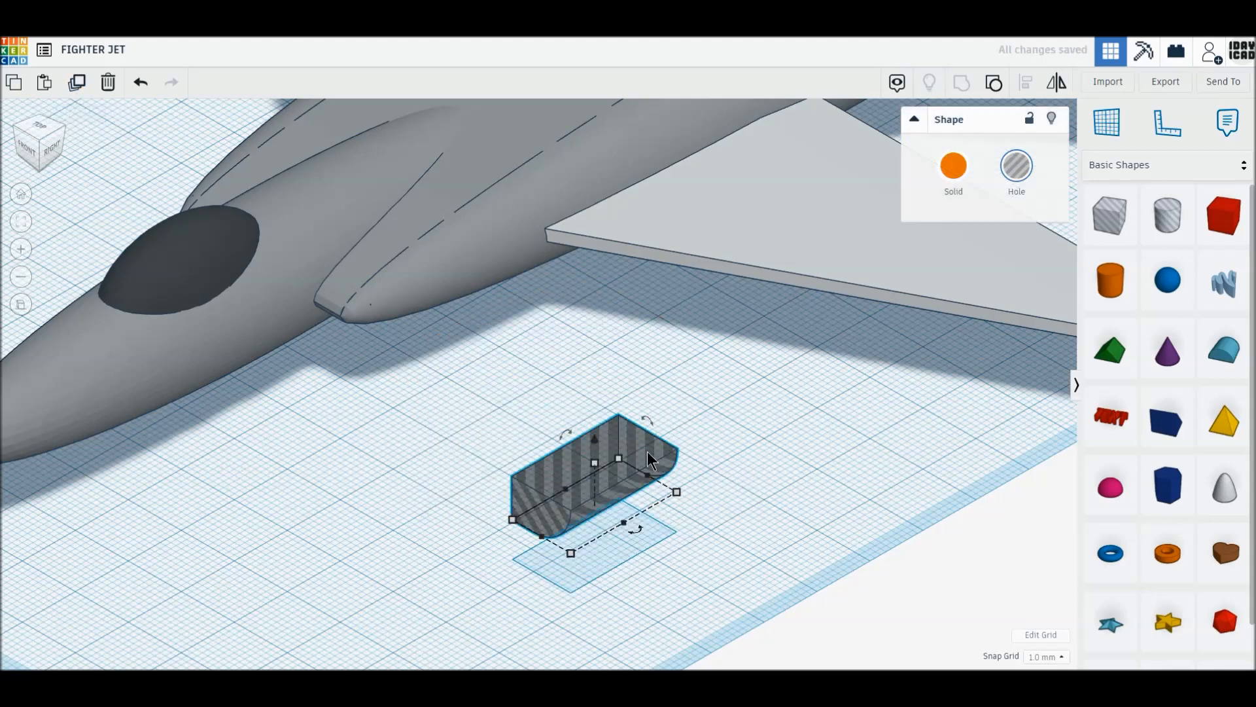
{"action": "left_click_drag", "start_coordinate": [646, 452], "coordinate": [449, 412]}
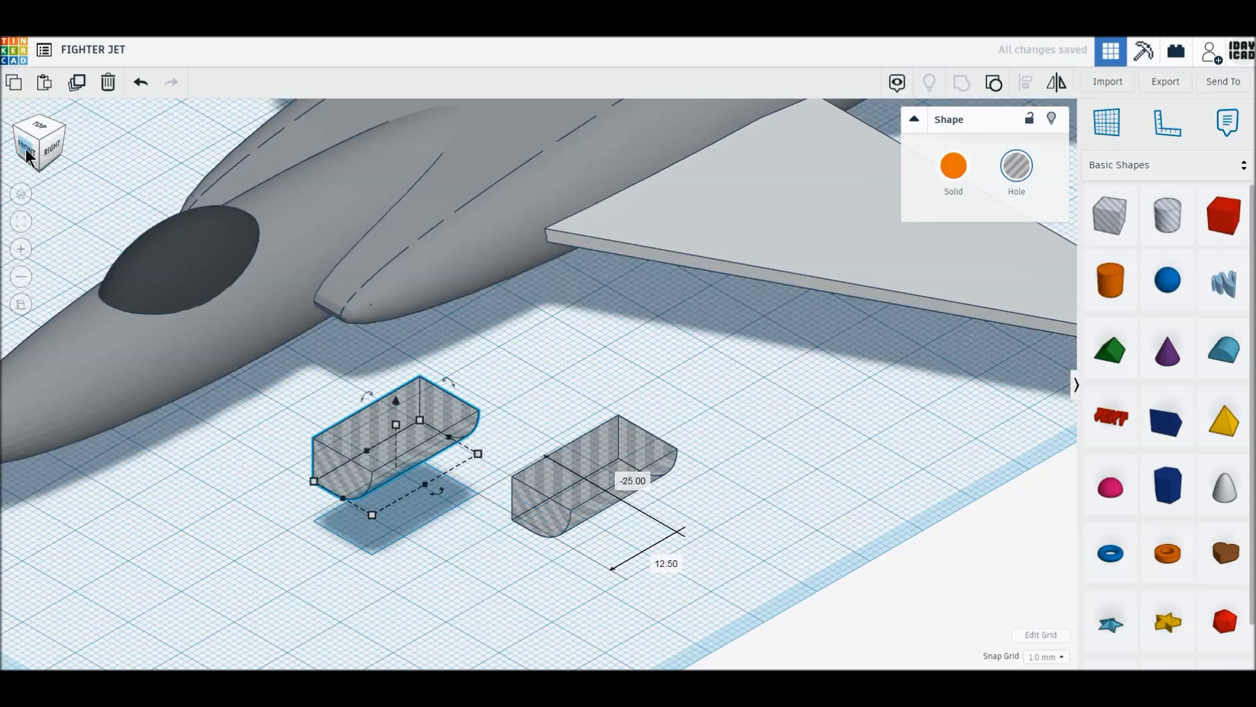
Position the duplicate hole beside the nose within the fuselage outline, just below the wing line and 3 mm above the workplane.
{"action": "left_click", "coordinate": [23, 157]}
{"action": "left_click_drag", "start_coordinate": [445, 457], "coordinate": [266, 456]}
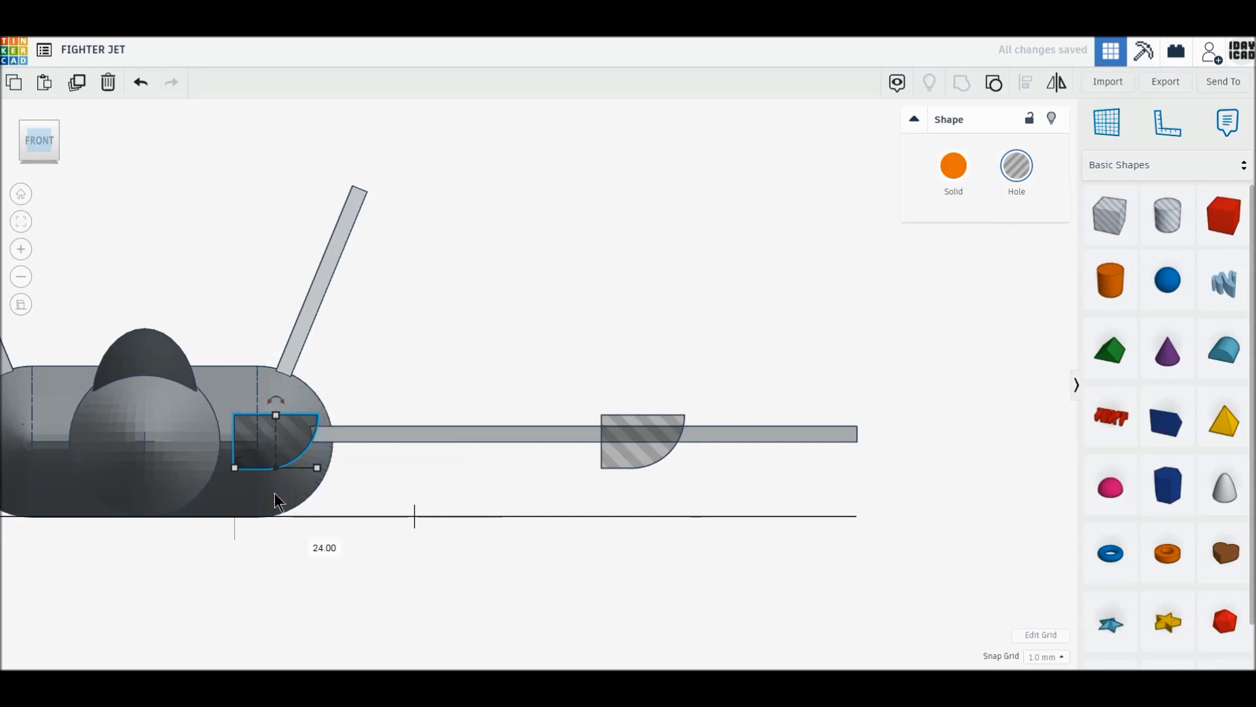
{"action": "left_click_drag", "start_coordinate": [276, 500], "coordinate": [276, 524]}
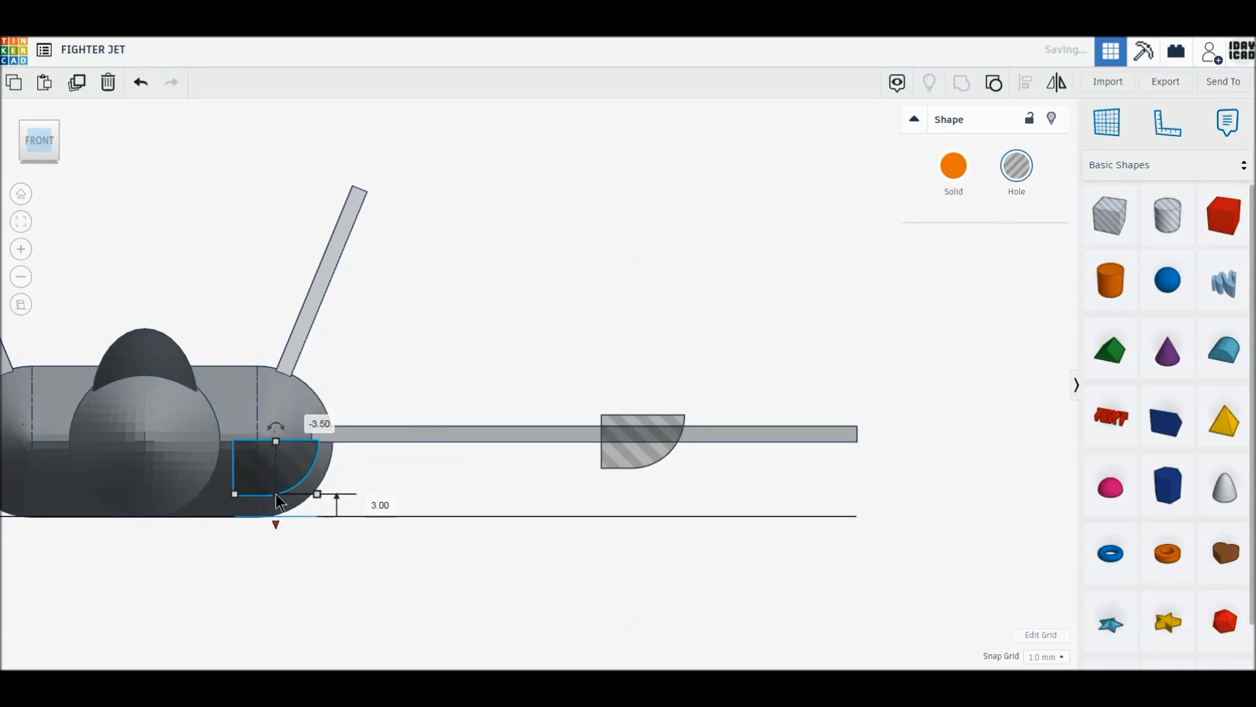
{"action": "left_click_drag", "start_coordinate": [296, 469], "coordinate": [288, 470]}
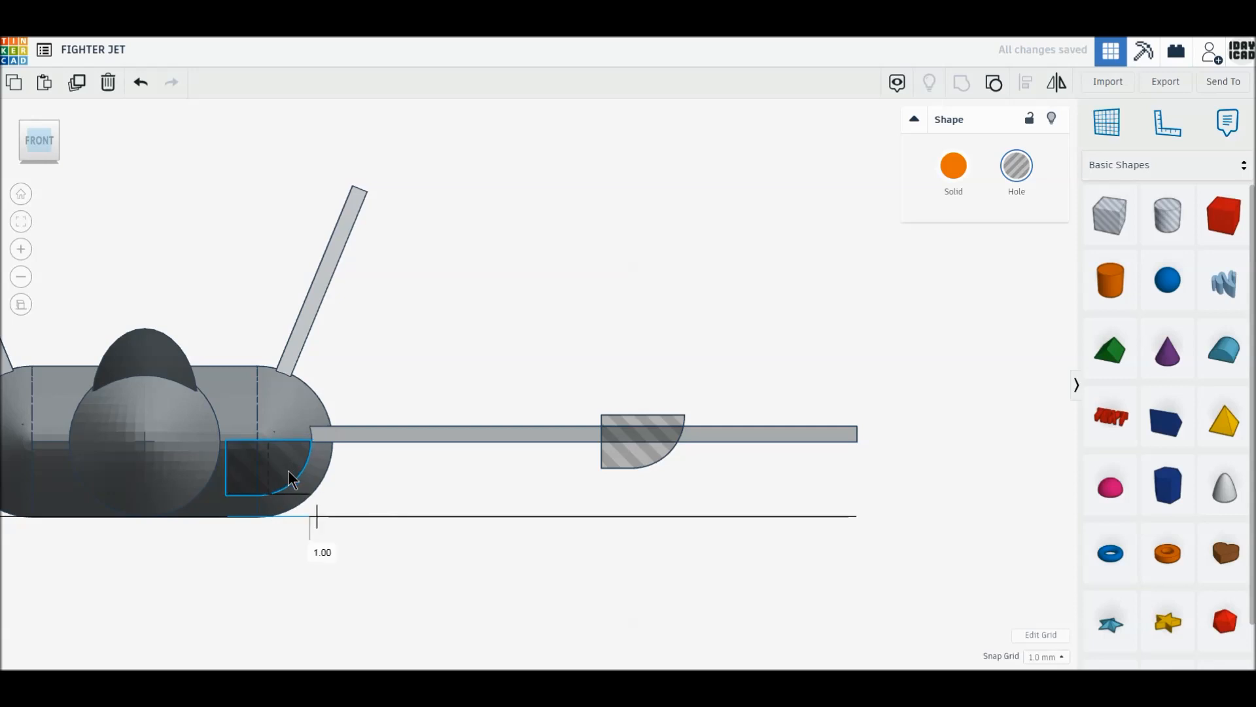
{"action": "middle_click_drag", "start_coordinate": [210, 510], "coordinate": [547, 512]}
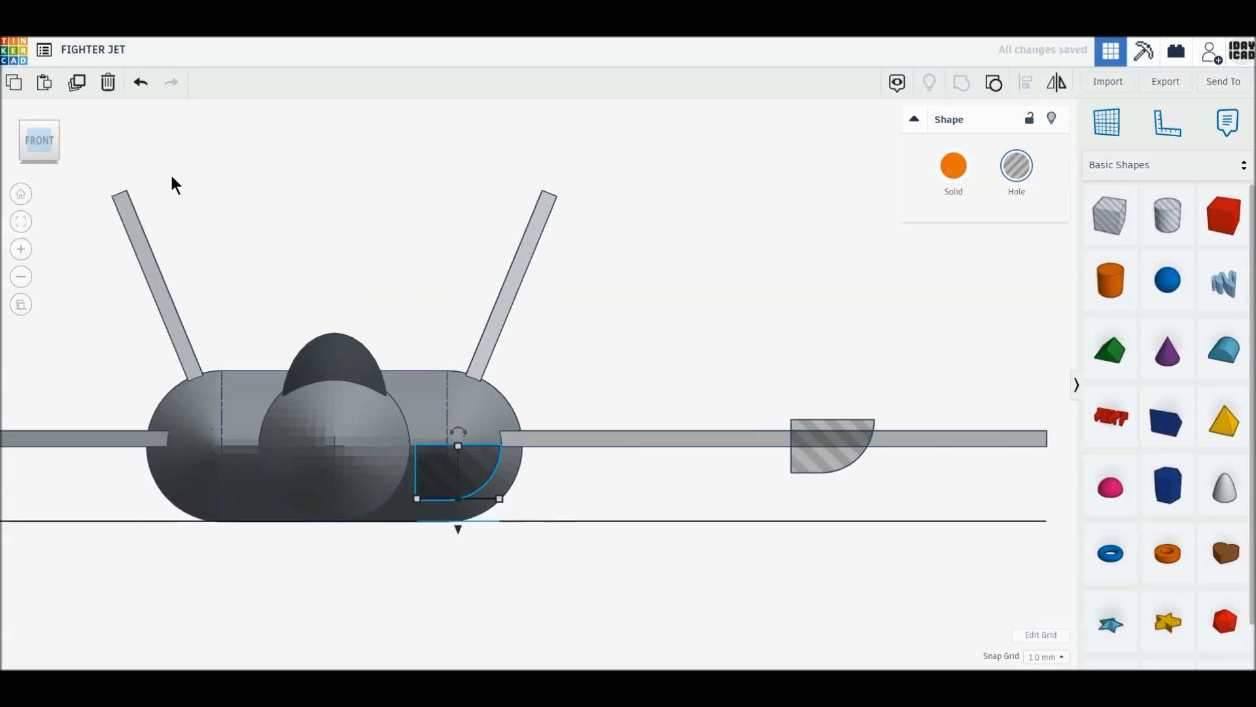
{"action": "left_click", "coordinate": [76, 91]}
{"action": "left_click", "coordinate": [35, 125]}
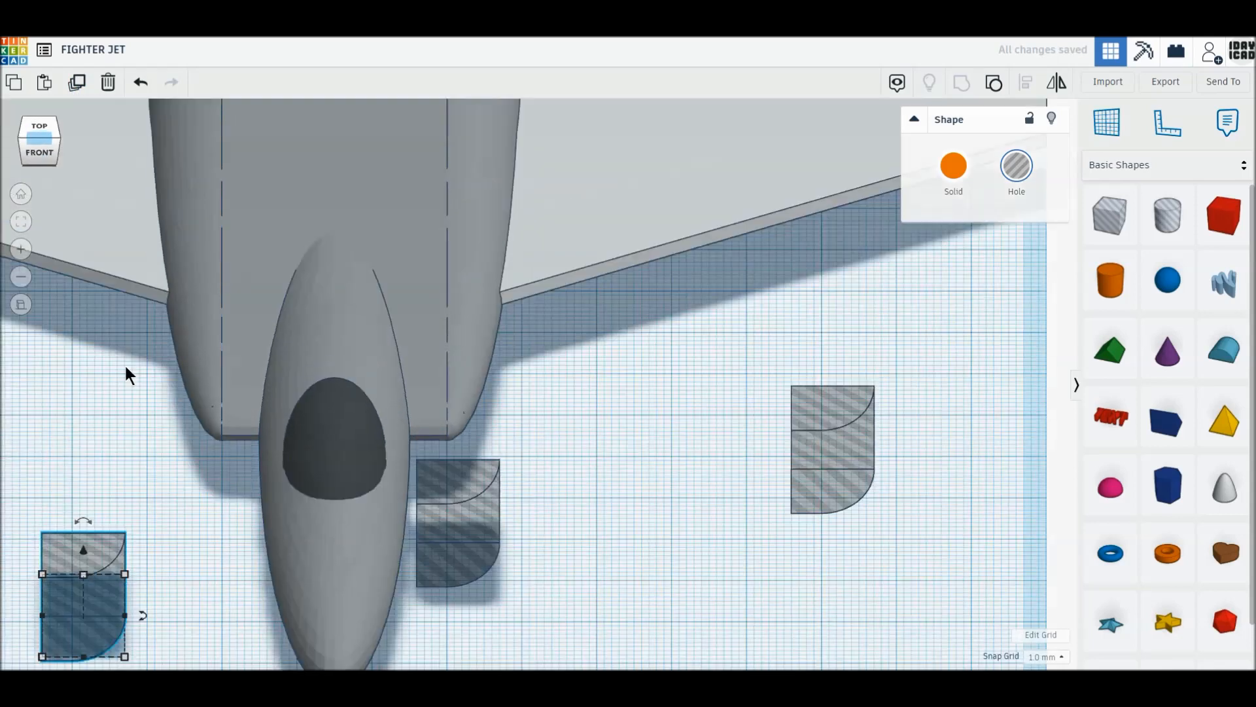
{"action": "left_click", "coordinate": [108, 83]}
Duplicate the hole beside the nose and move the copy straight across to the opposite side of the nose.
{"action": "left_click", "coordinate": [452, 519]}
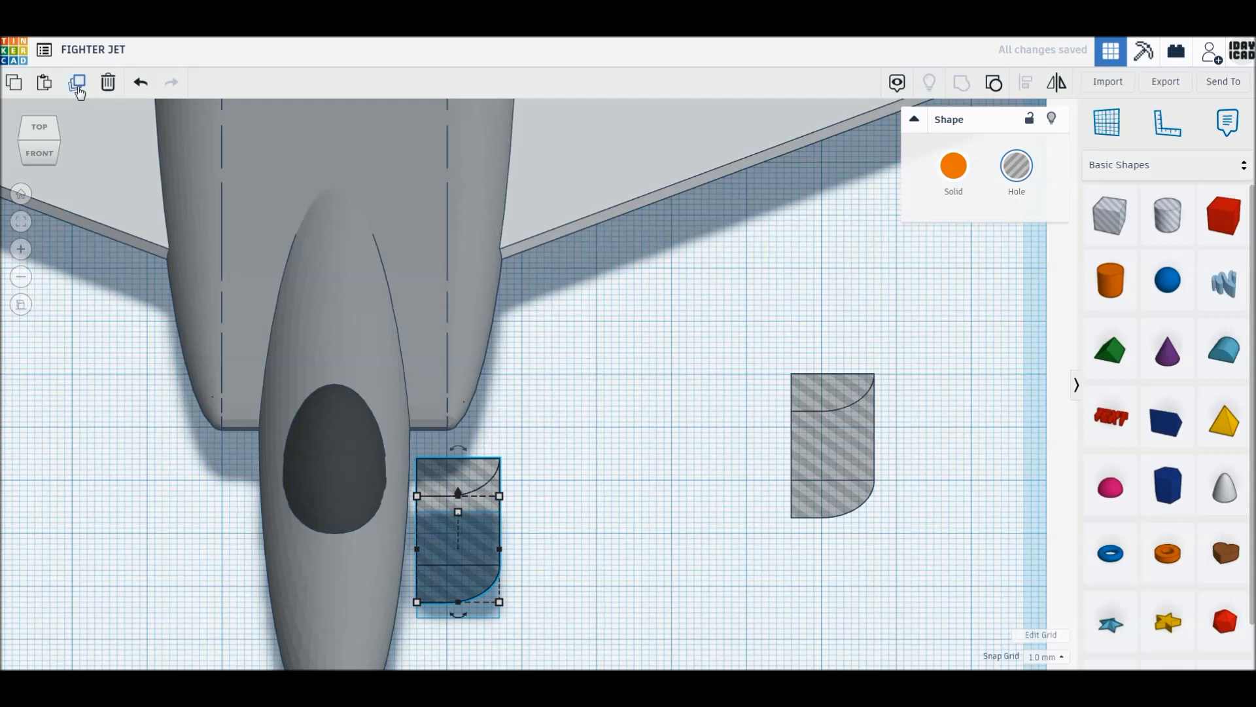
{"action": "left_click", "coordinate": [77, 85]}
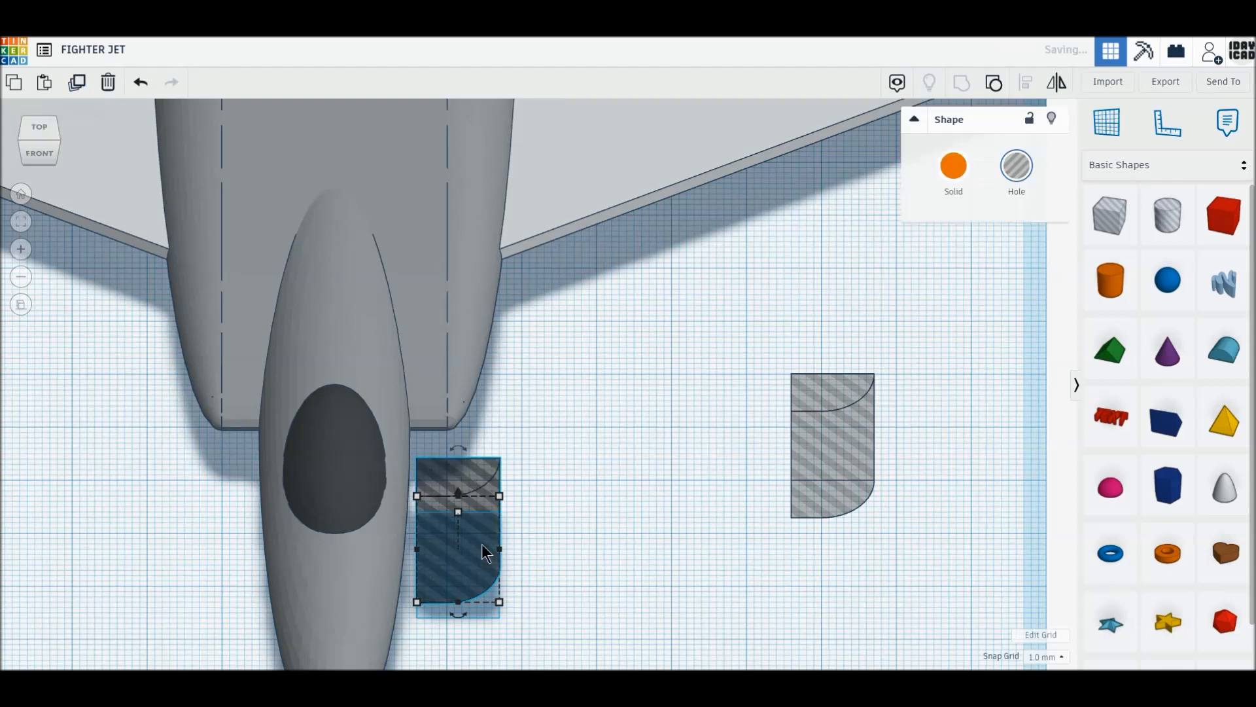
{"action": "left_click_drag", "start_coordinate": [475, 546], "coordinate": [230, 543]}
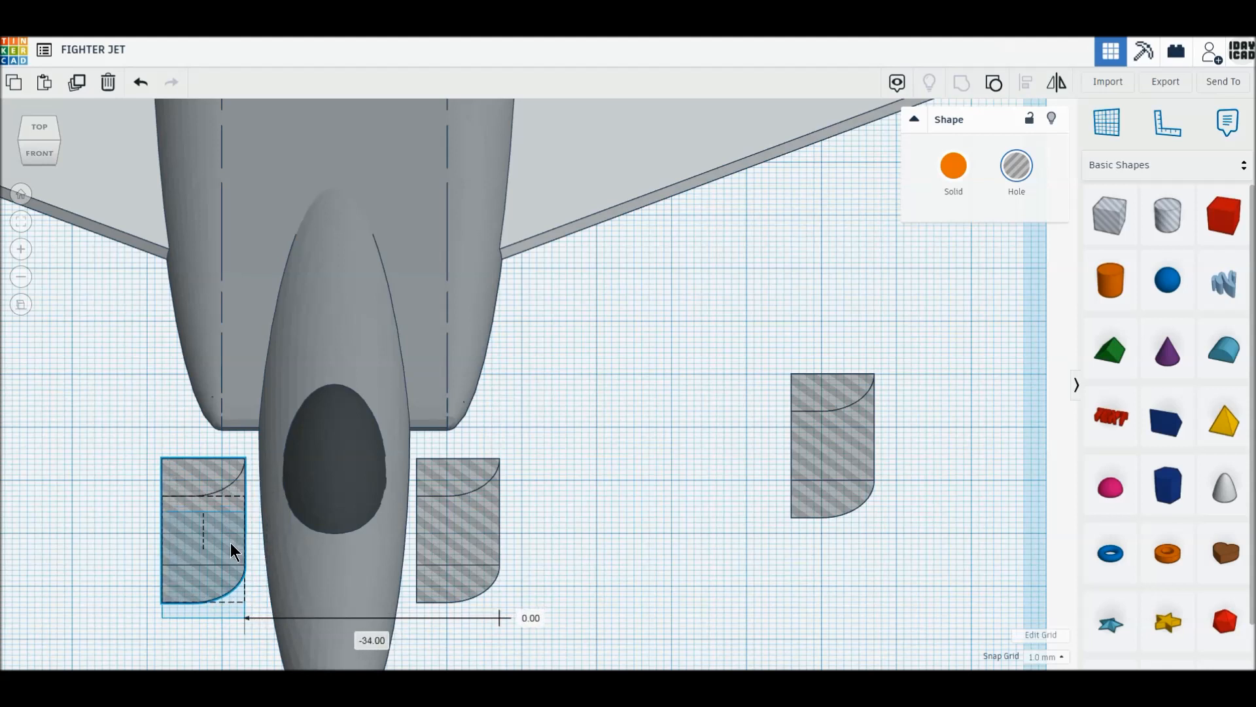
{"action": "left_click_drag", "start_coordinate": [224, 556], "coordinate": [231, 556]}
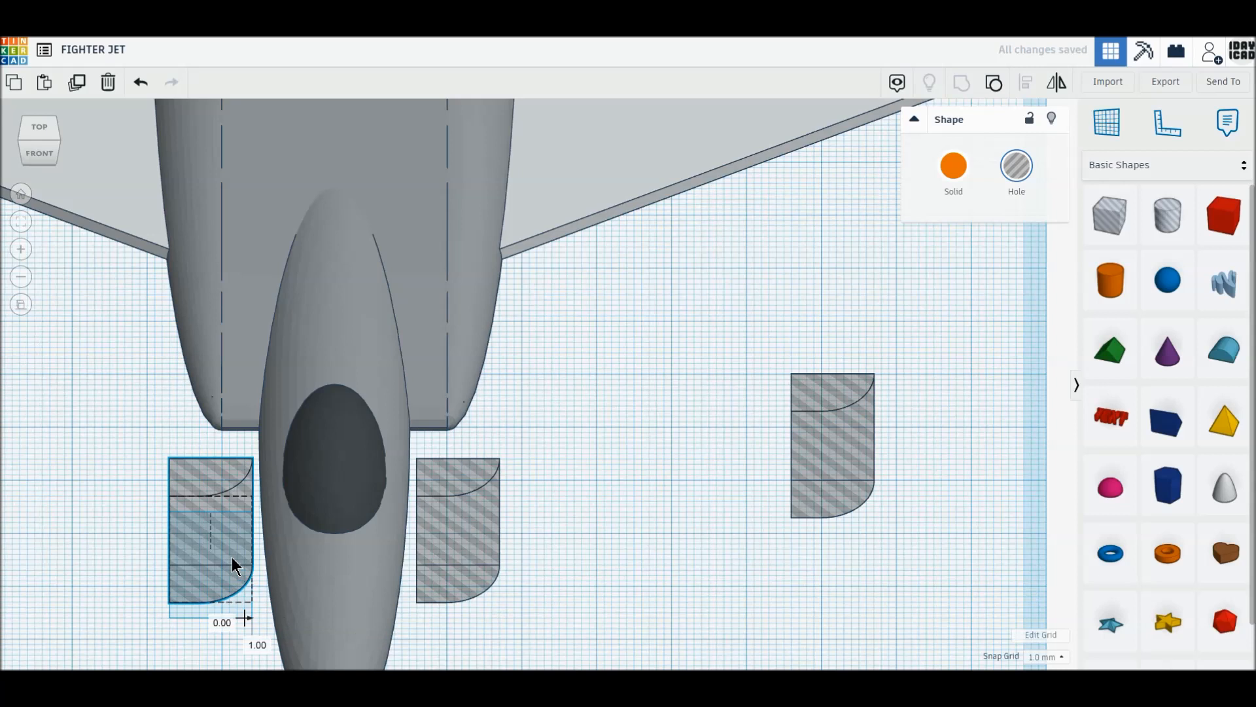
Mirror the copied hole across the jet's width so its curved corner faces outward, and check it from the front.
{"action": "left_click", "coordinate": [1056, 83]}
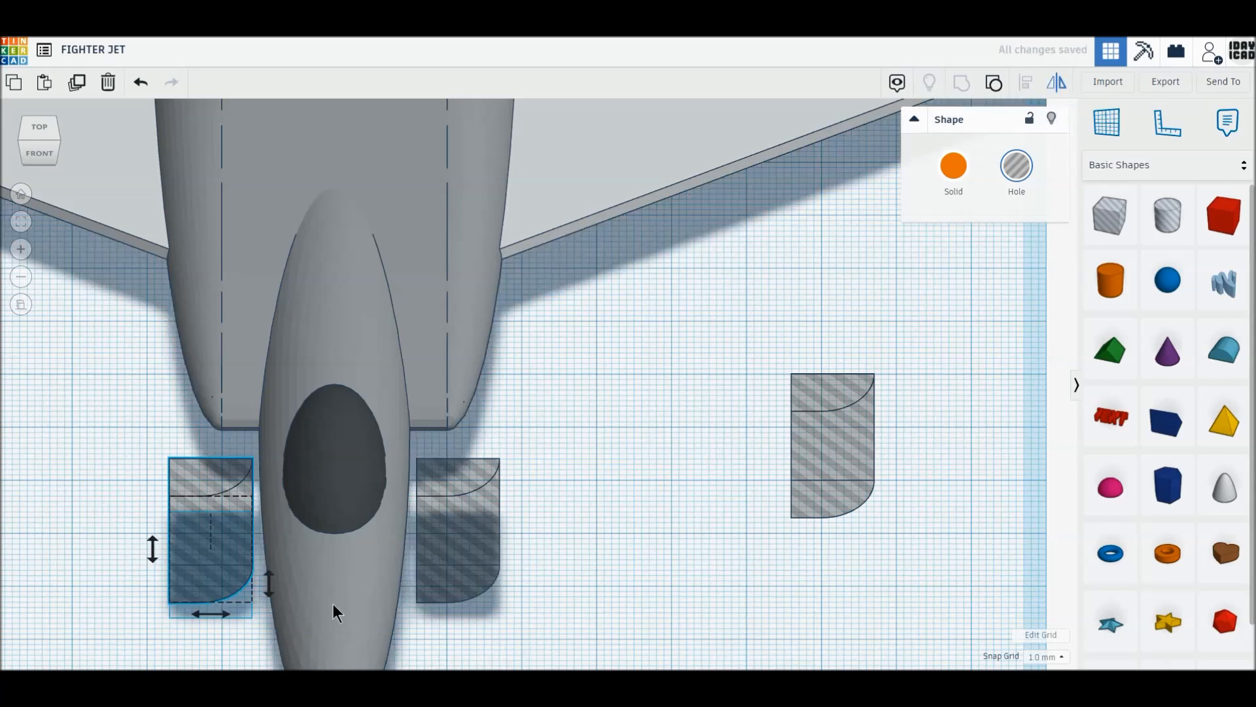
{"action": "left_click", "coordinate": [226, 611]}
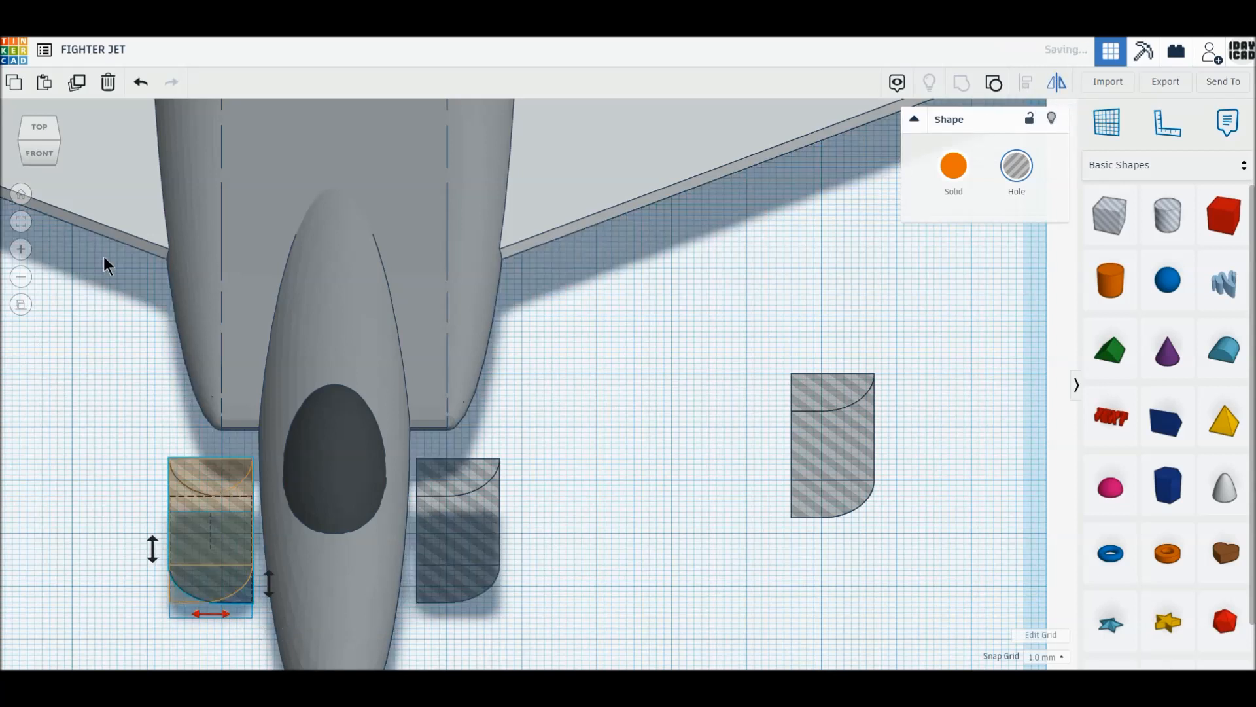
{"action": "left_click", "coordinate": [42, 154]}
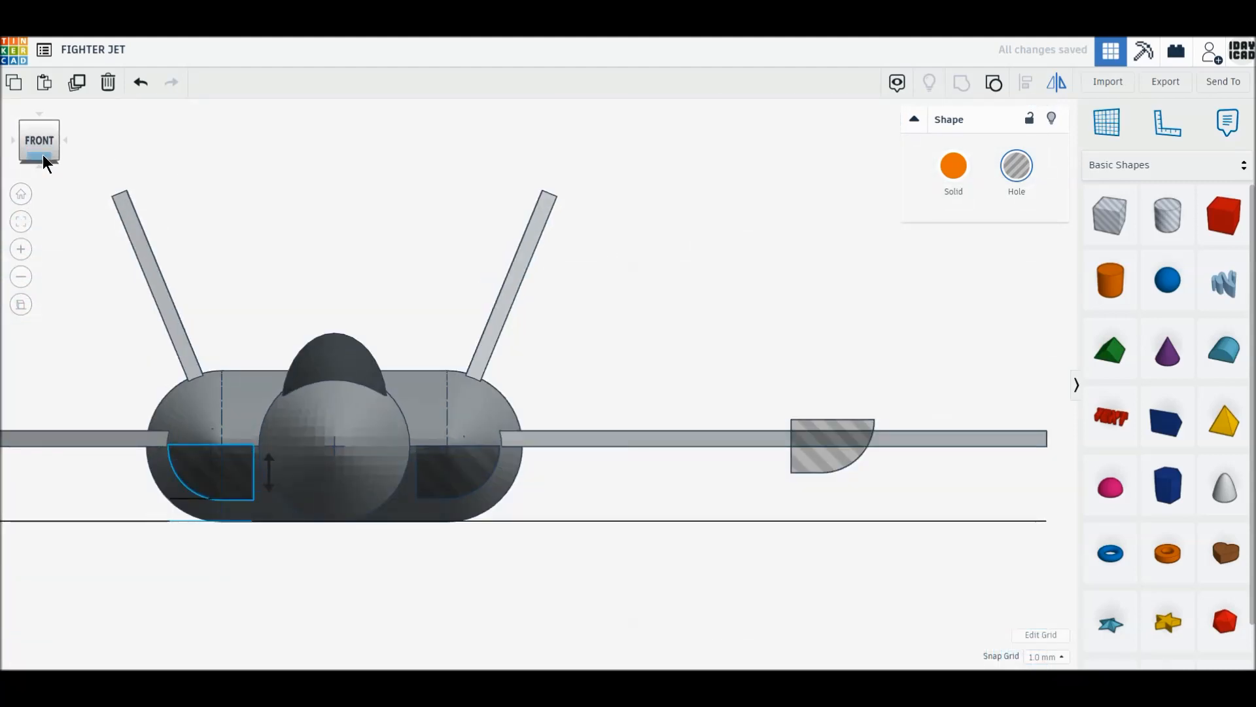
{"action": "left_click", "coordinate": [38, 122]}
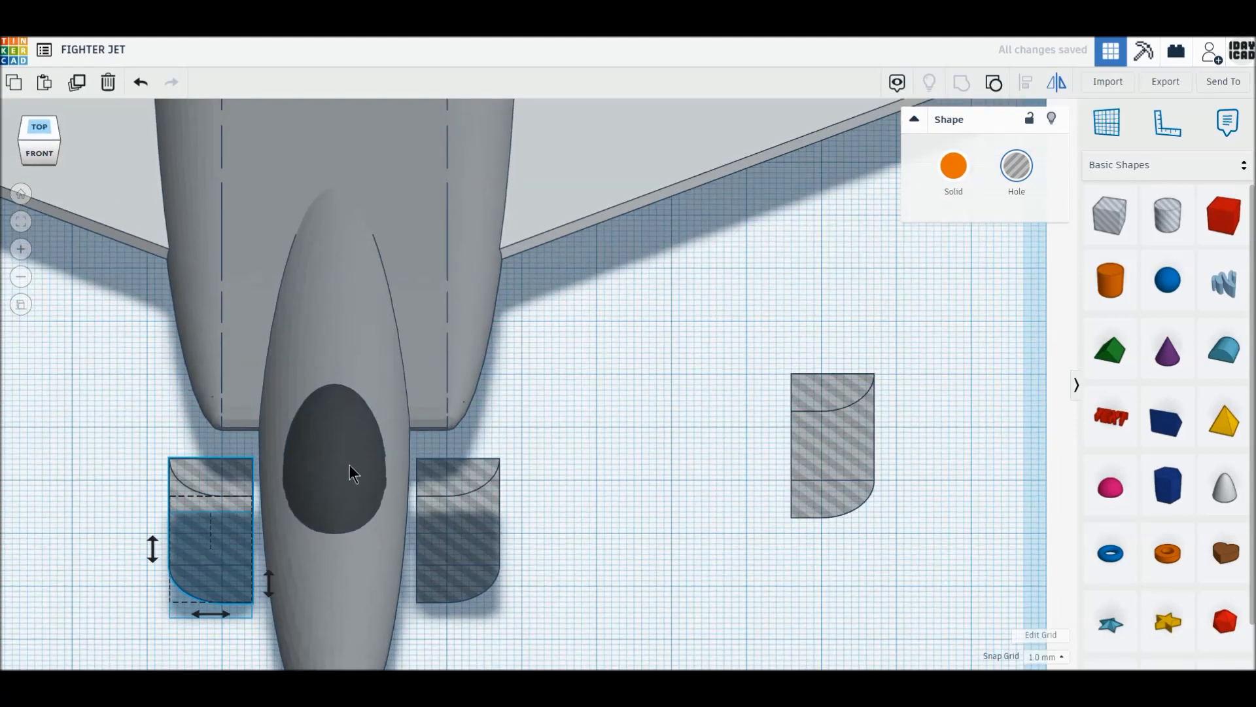
Select both profile holes and move them together back into the front ends of the fuselage's engine sections.
{"action": "left_click", "coordinate": [465, 549]}
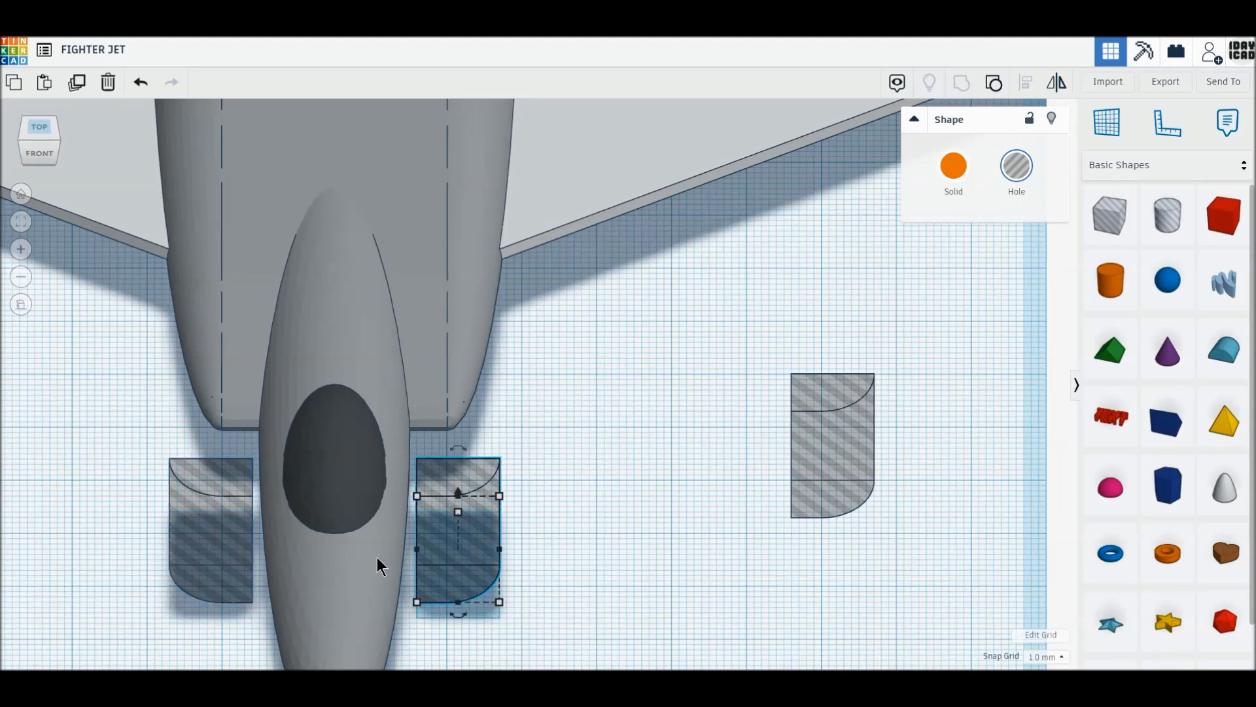
{"action": "left_click", "coordinate": [232, 547], "text": "shift"}
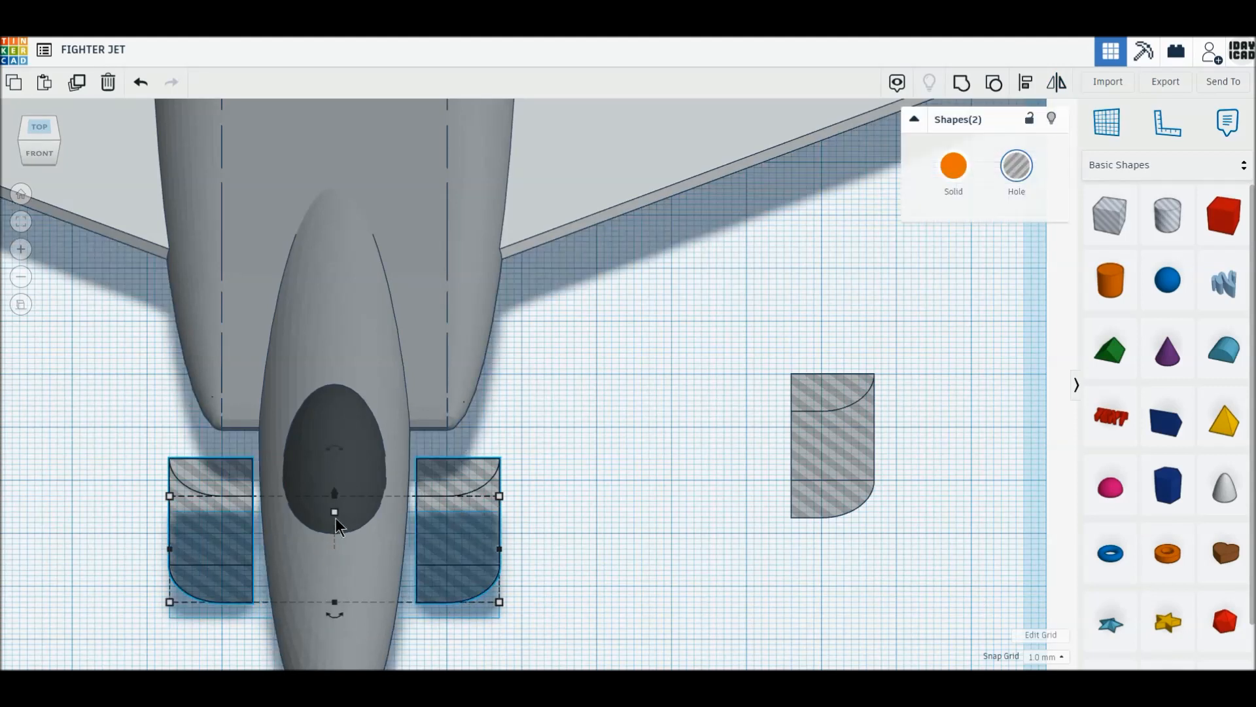
{"action": "left_click_drag", "start_coordinate": [456, 546], "coordinate": [450, 411]}
{"action": "right_click_drag", "start_coordinate": [295, 484], "coordinate": [196, 447]}
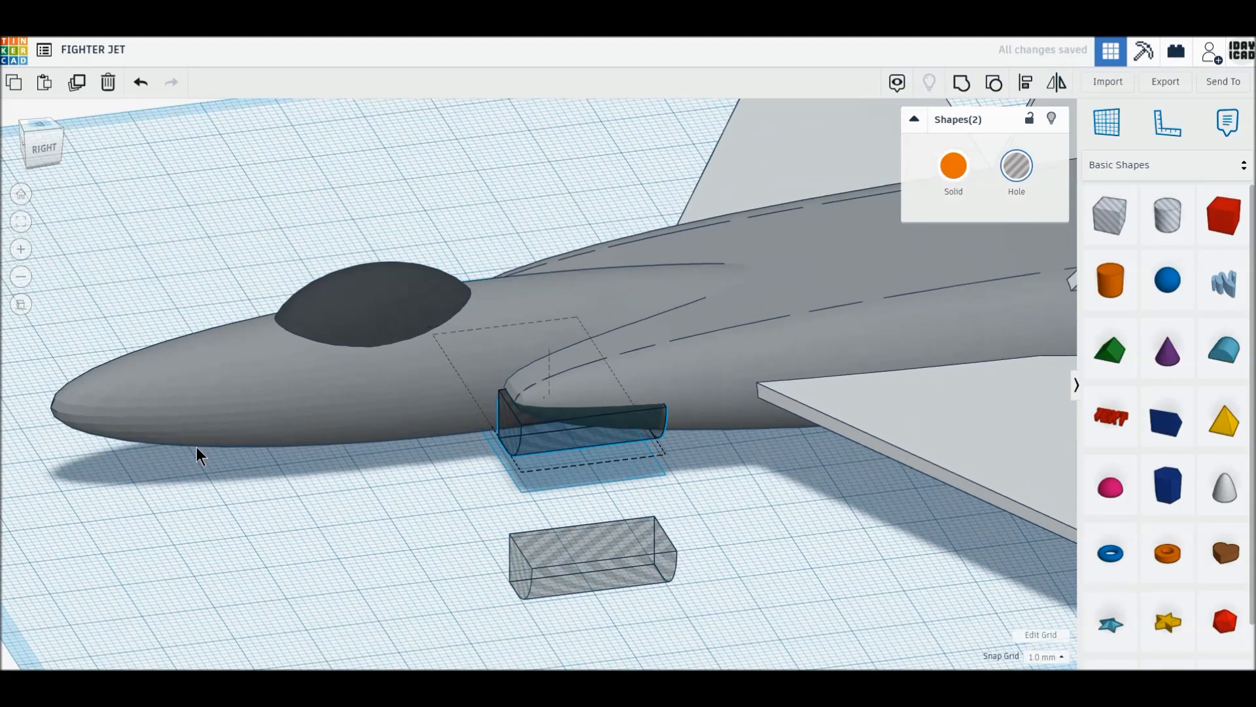
{"action": "right_click_drag", "start_coordinate": [340, 541], "coordinate": [432, 497]}
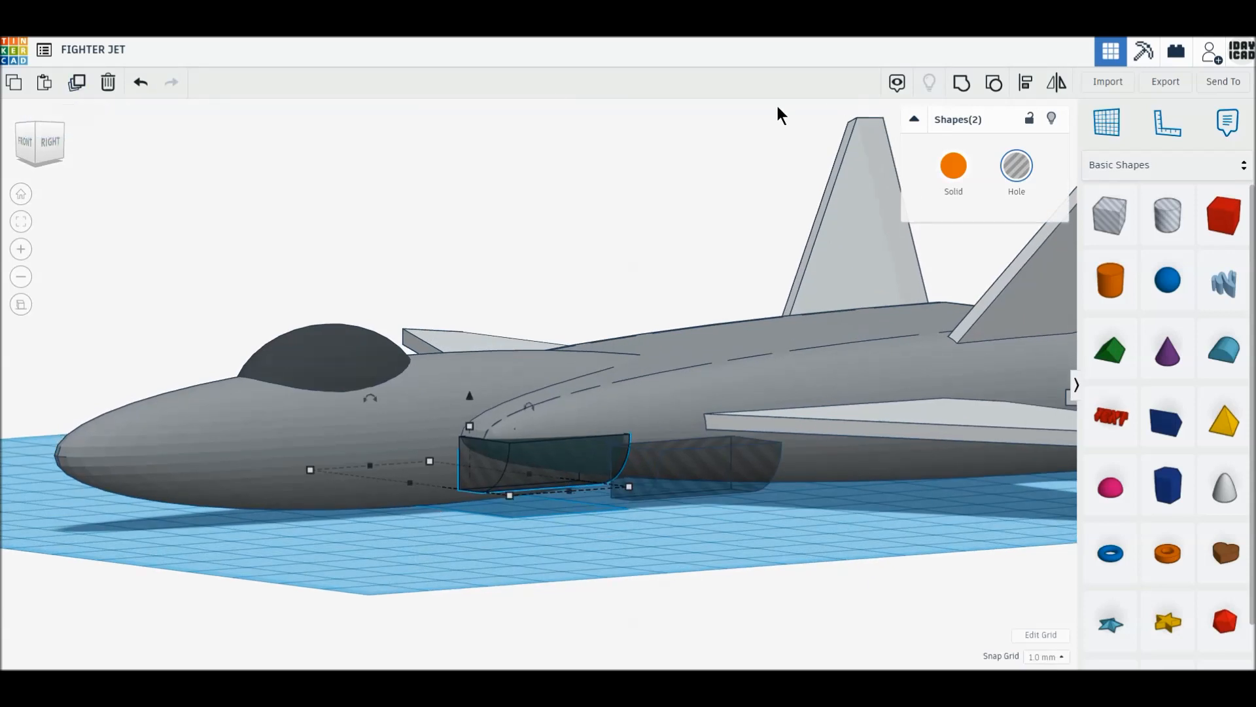
Group the two holes with the jet to cut the air intakes, keeping its multicolour setting, and inspect the openings.
{"action": "left_click_drag", "start_coordinate": [354, 208], "coordinate": [535, 524]}
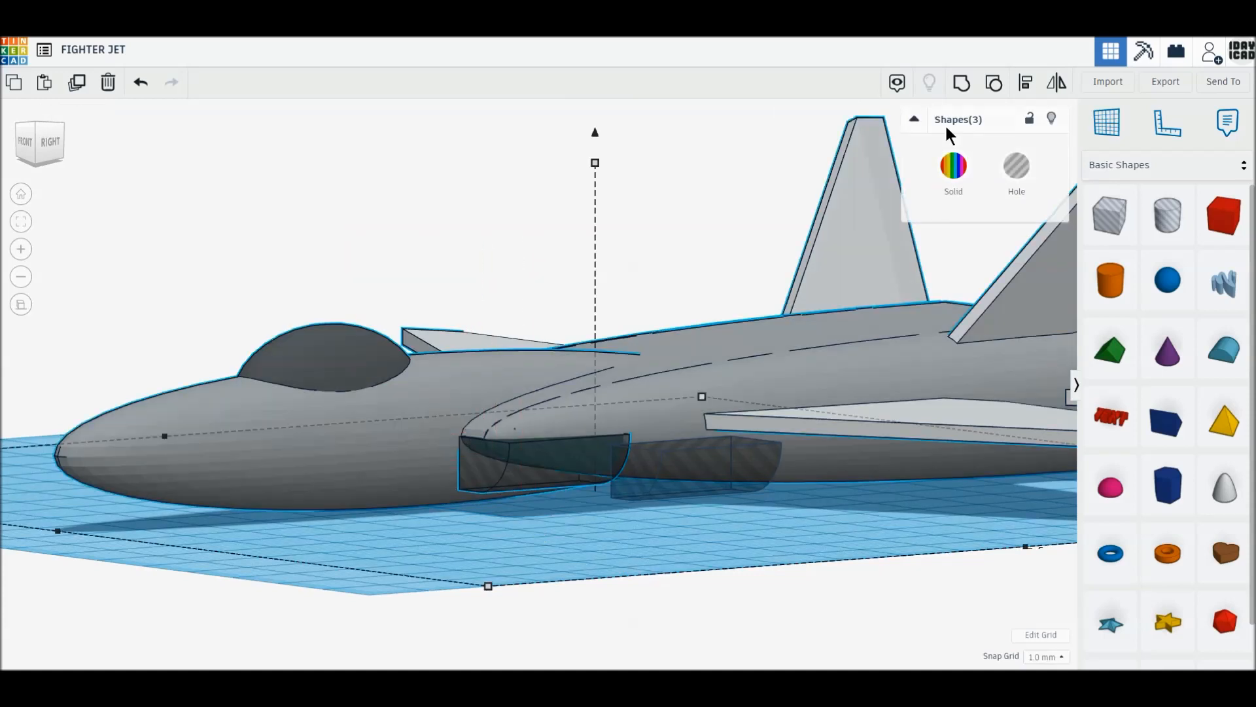
{"action": "left_click", "coordinate": [966, 91]}
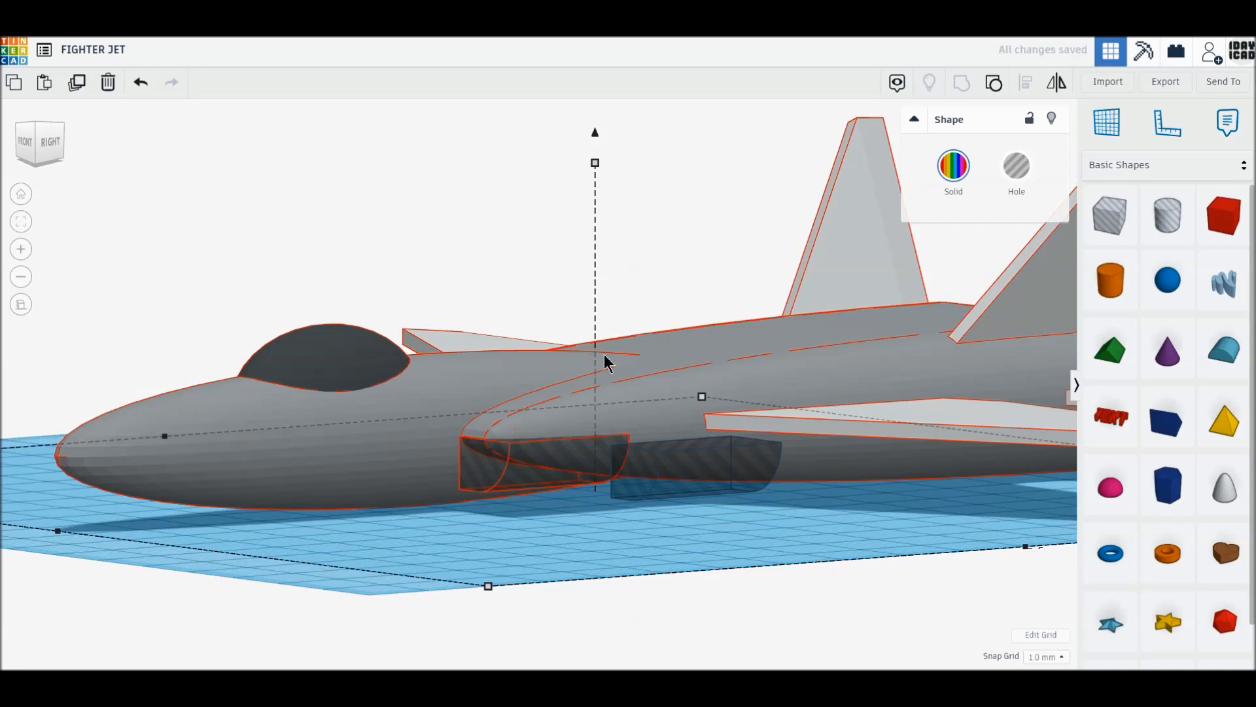
{"action": "left_click", "coordinate": [28, 143]}
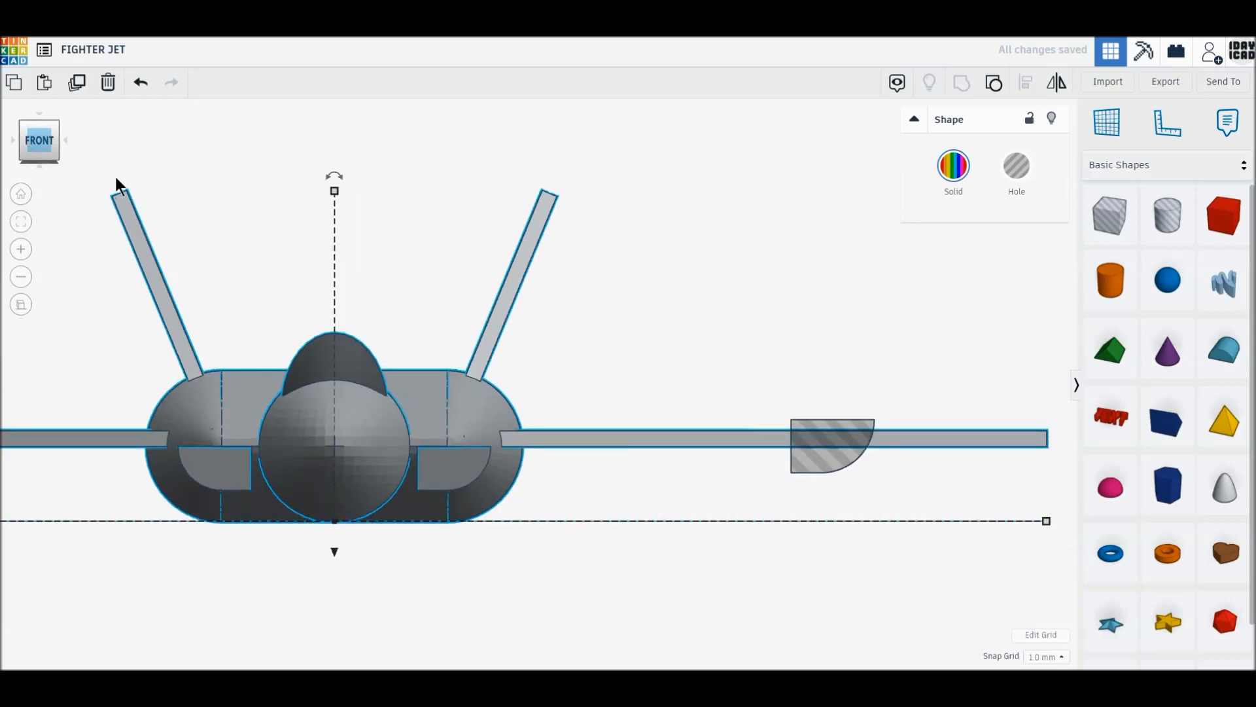
{"action": "right_click_drag", "start_coordinate": [520, 509], "coordinate": [525, 458]}
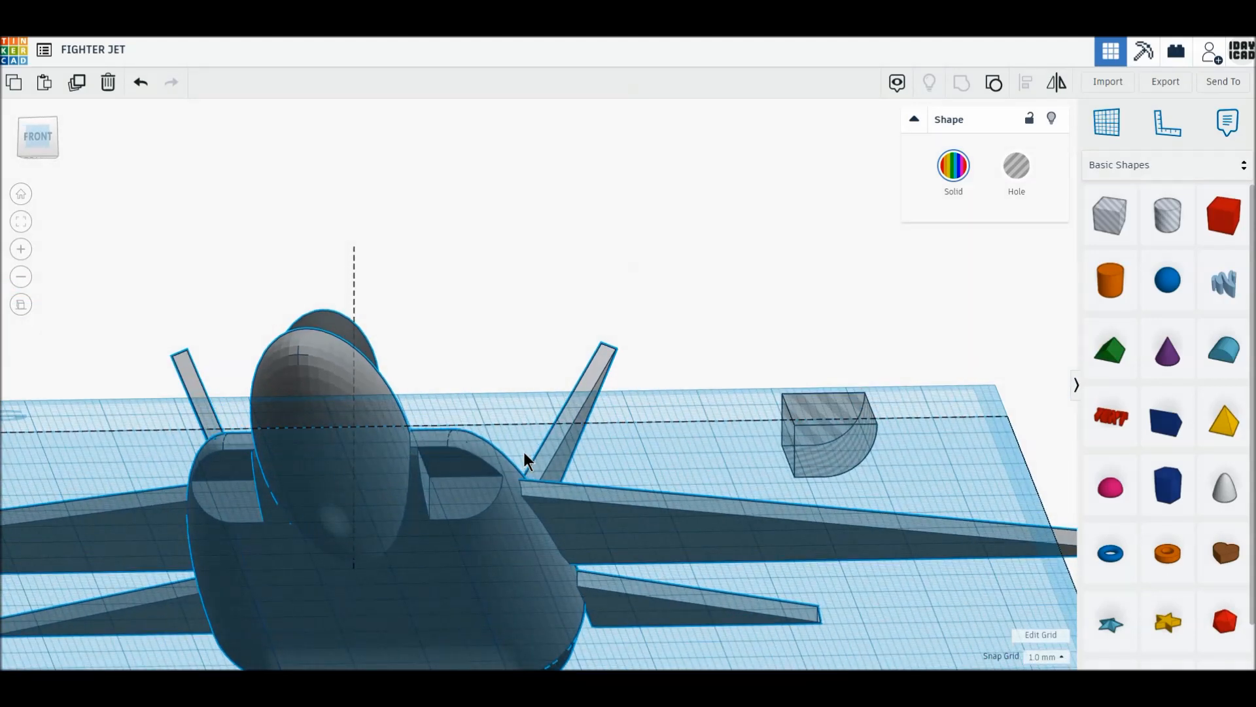
{"action": "right_click_drag", "start_coordinate": [525, 458], "coordinate": [528, 494]}
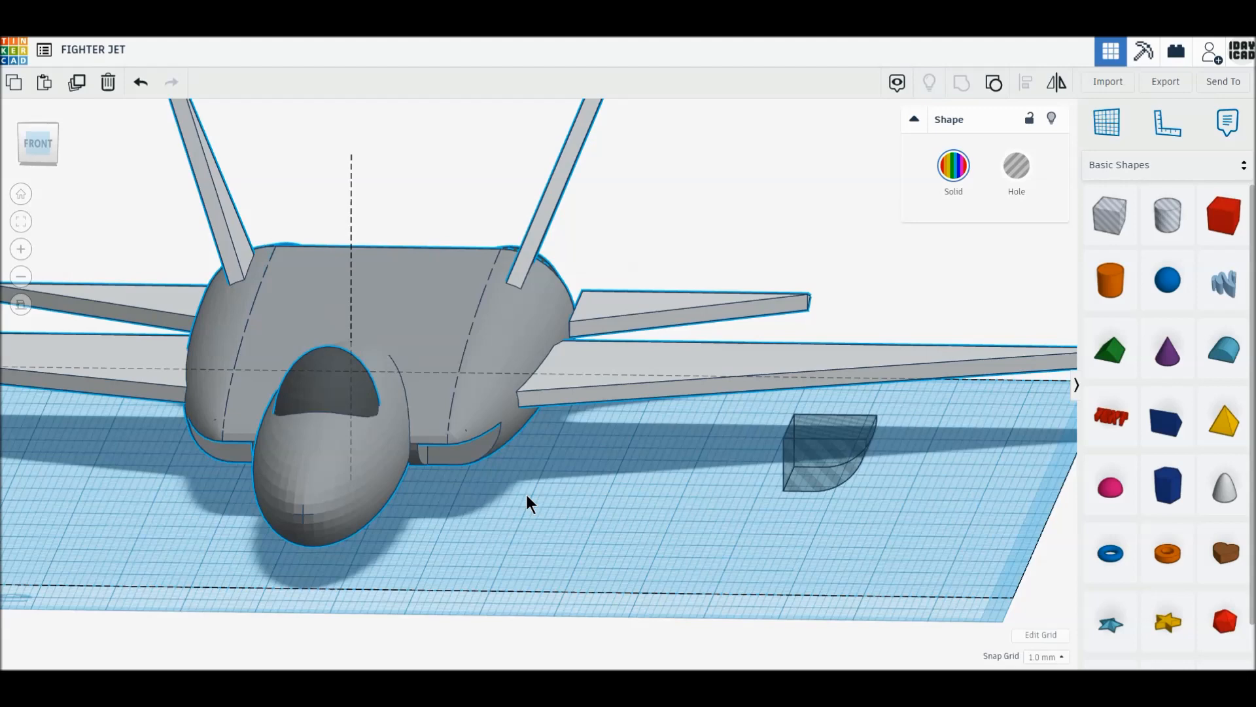
Move the spare curved hole over the fuselage opening beside the nose and lower it 3.5 mm.
{"action": "left_click", "coordinate": [36, 125]}
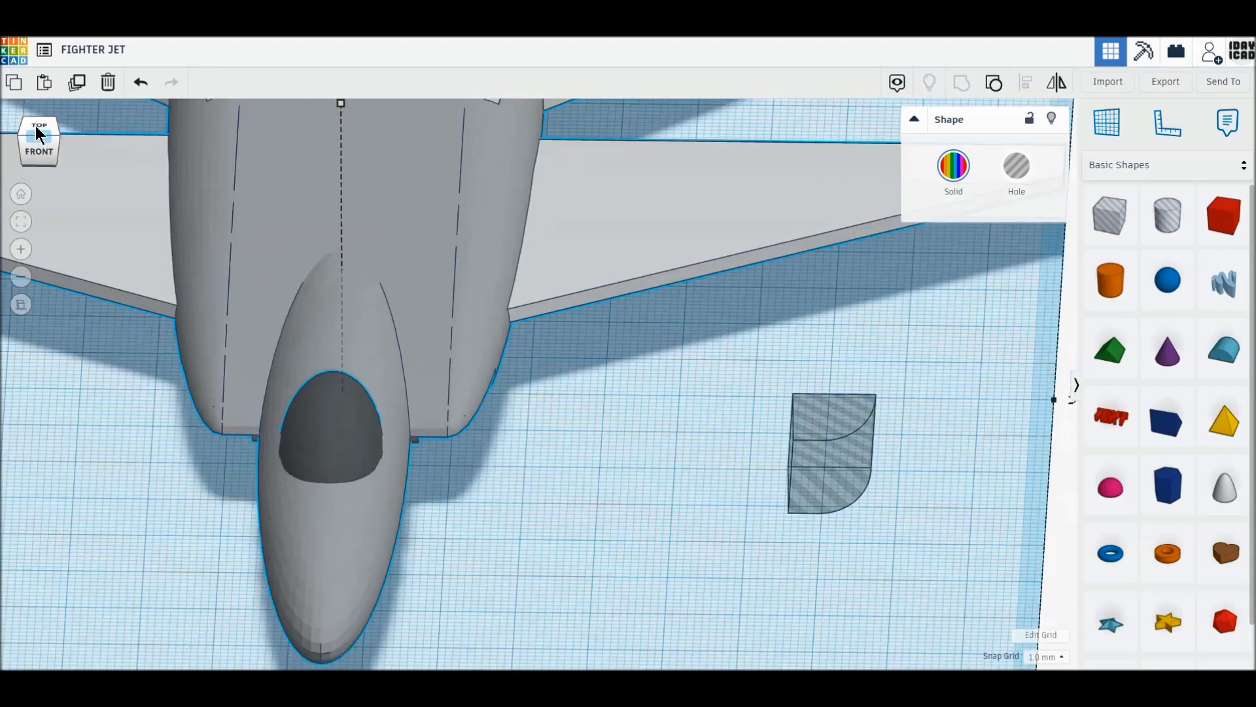
{"action": "left_click_drag", "start_coordinate": [808, 466], "coordinate": [453, 398]}
{"action": "left_click", "coordinate": [38, 152]}
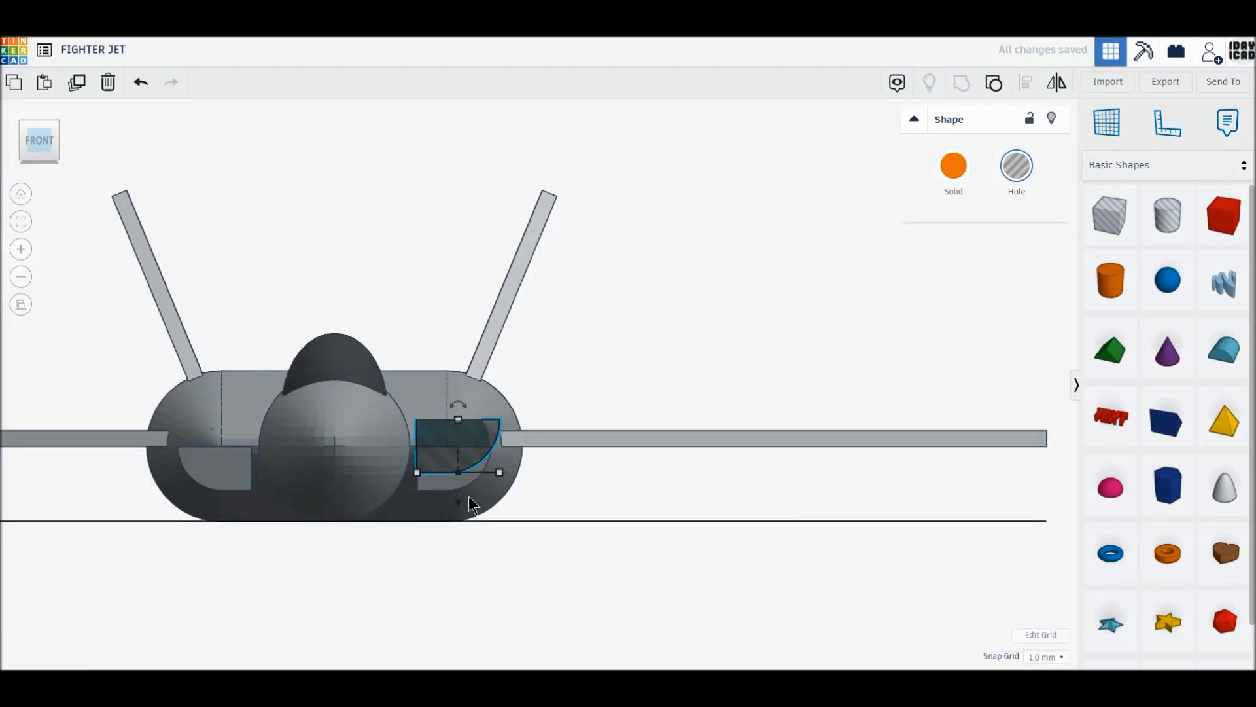
{"action": "left_click_drag", "start_coordinate": [458, 505], "coordinate": [458, 532]}
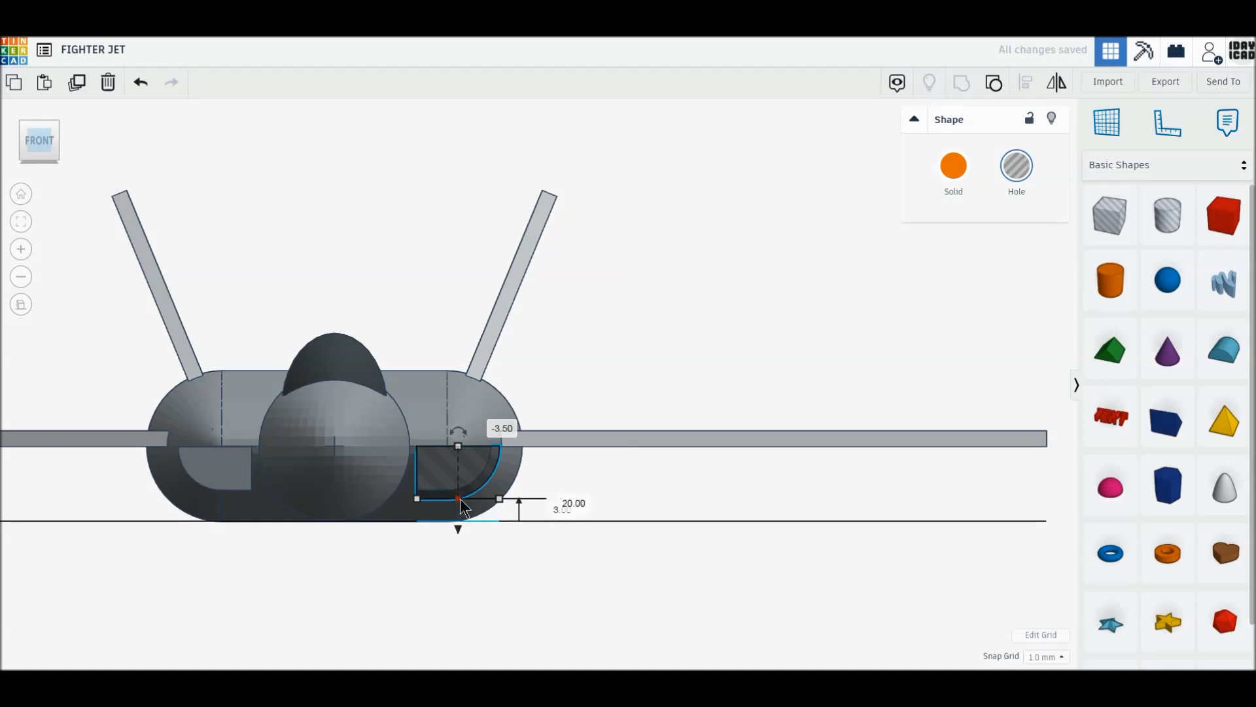
Shrink the curved hole to 5 mm high and 9 mm wide so it fits inside the intake outline.
{"action": "left_click_drag", "start_coordinate": [460, 530], "coordinate": [460, 515]}
{"action": "left_click_drag", "start_coordinate": [458, 430], "coordinate": [478, 468]}
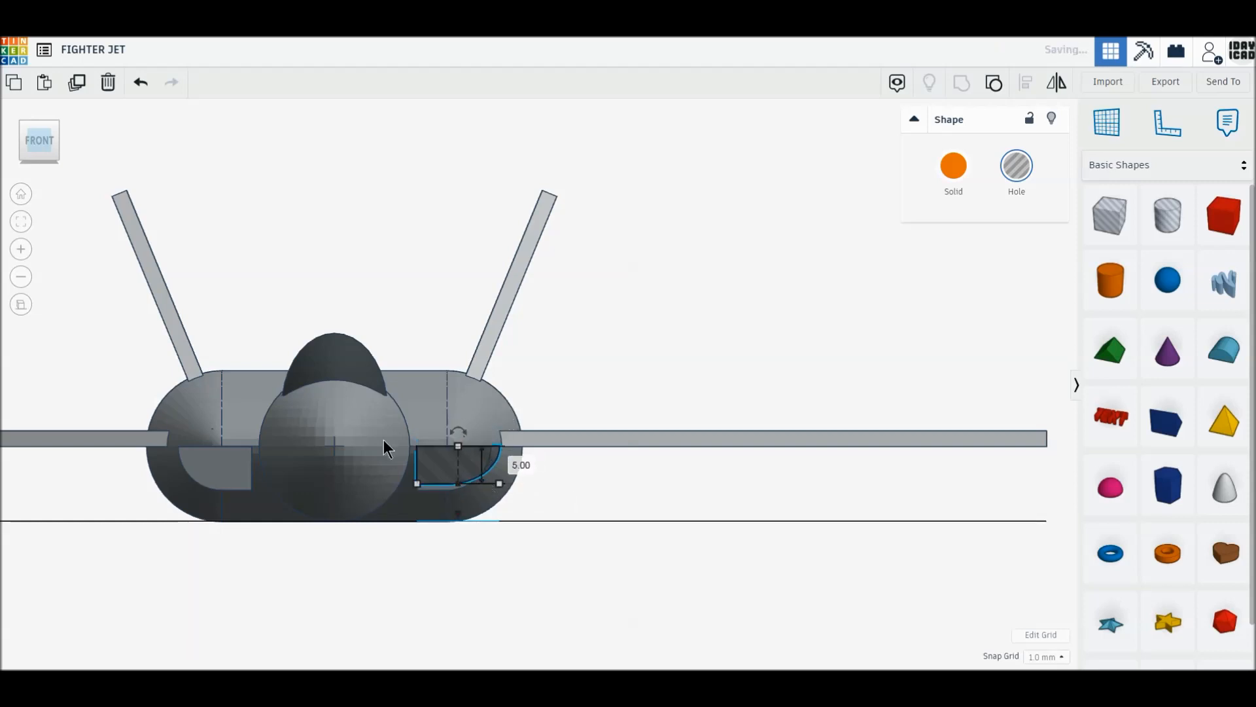
{"action": "left_click", "coordinate": [39, 124]}
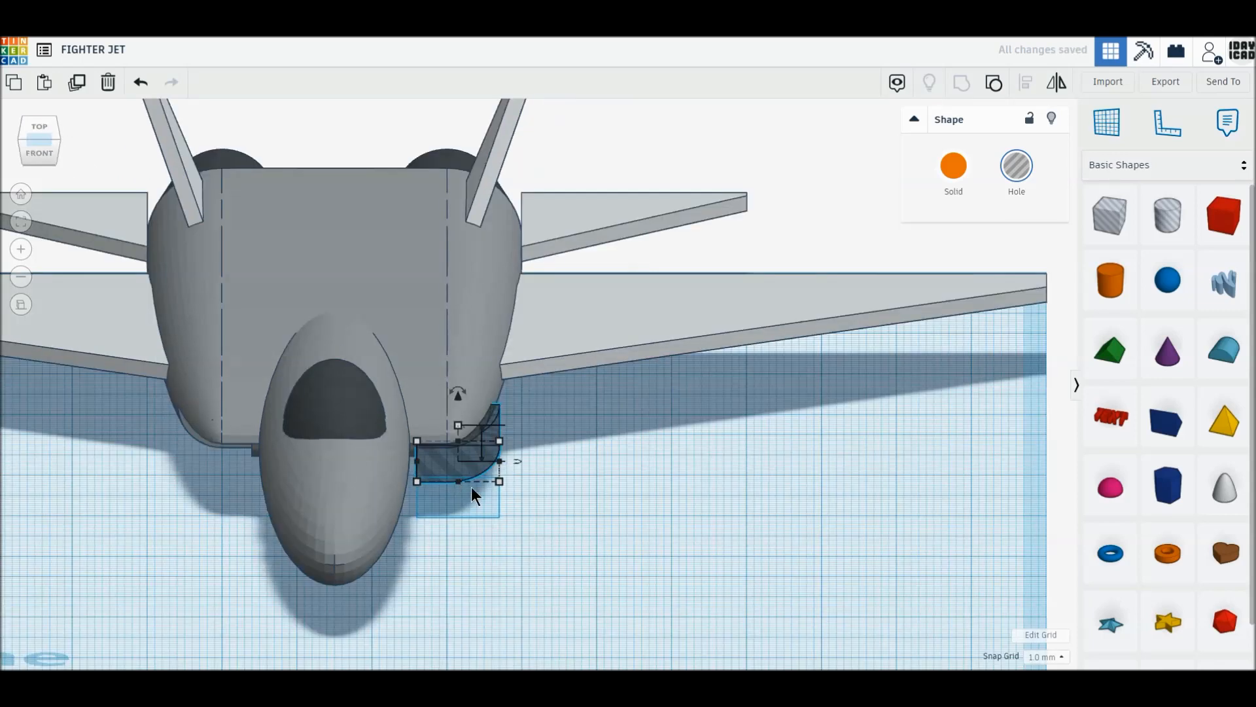
{"action": "left_click_drag", "start_coordinate": [498, 405], "coordinate": [484, 409]}
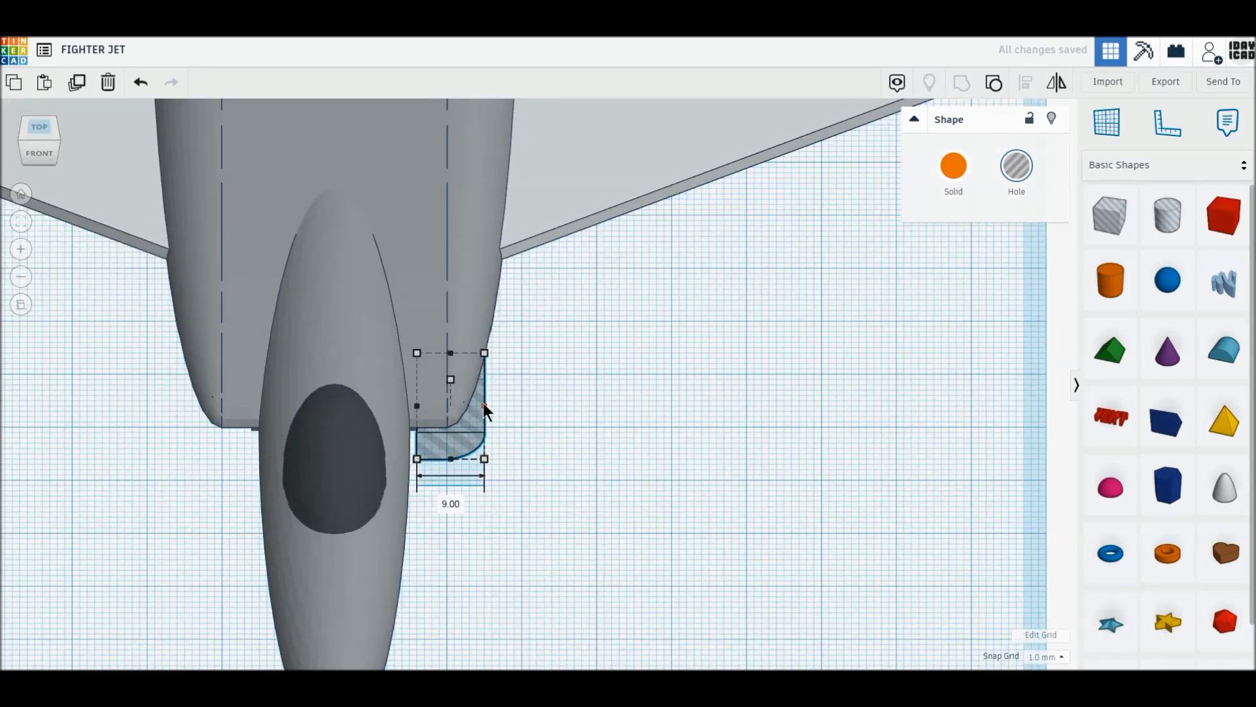
{"action": "left_click", "coordinate": [46, 152]}
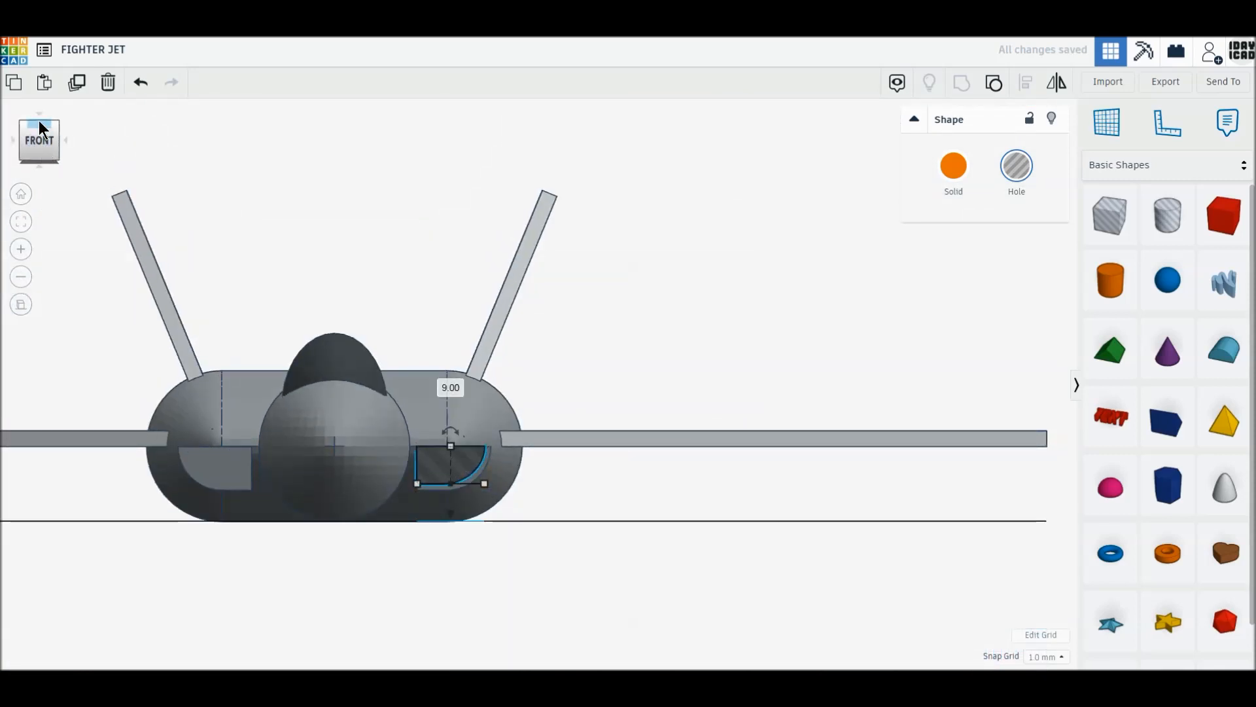
Duplicate the resized hole, move the copy 31 mm across to the other side of the nose, and mirror it across the jet's width.
{"action": "left_click", "coordinate": [37, 122]}
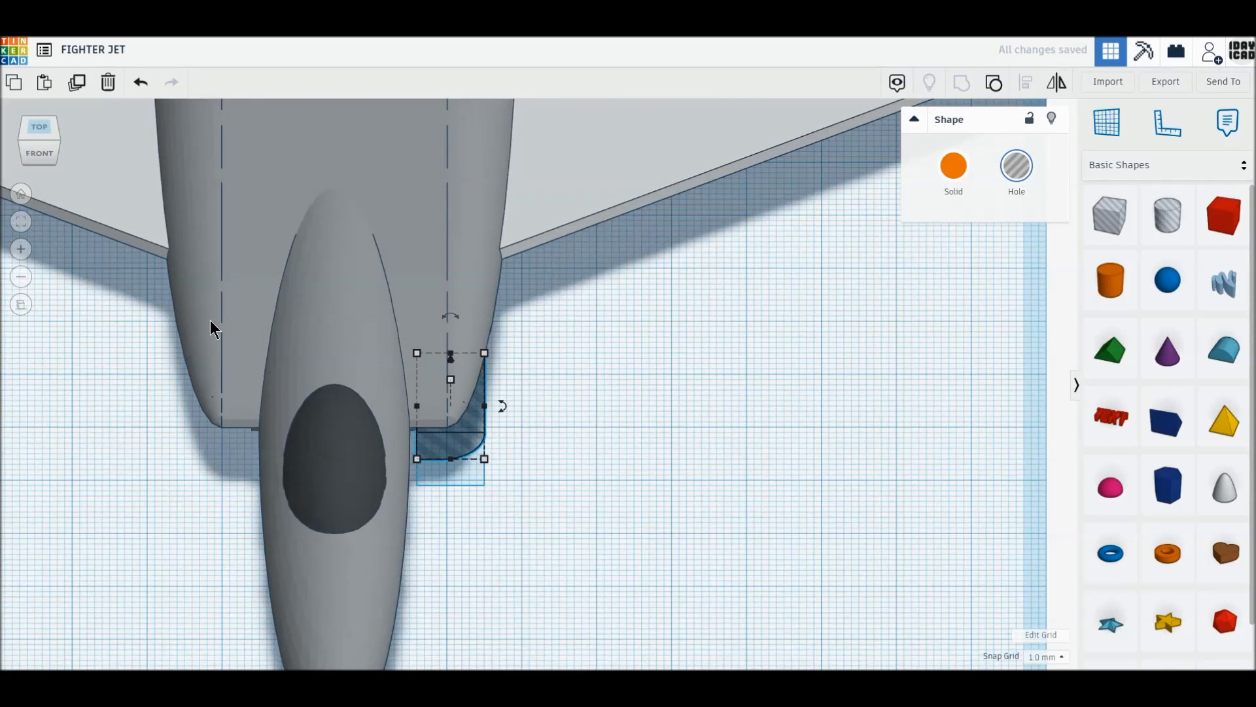
{"action": "left_click", "coordinate": [80, 89]}
{"action": "left_click_drag", "start_coordinate": [465, 446], "coordinate": [233, 427]}
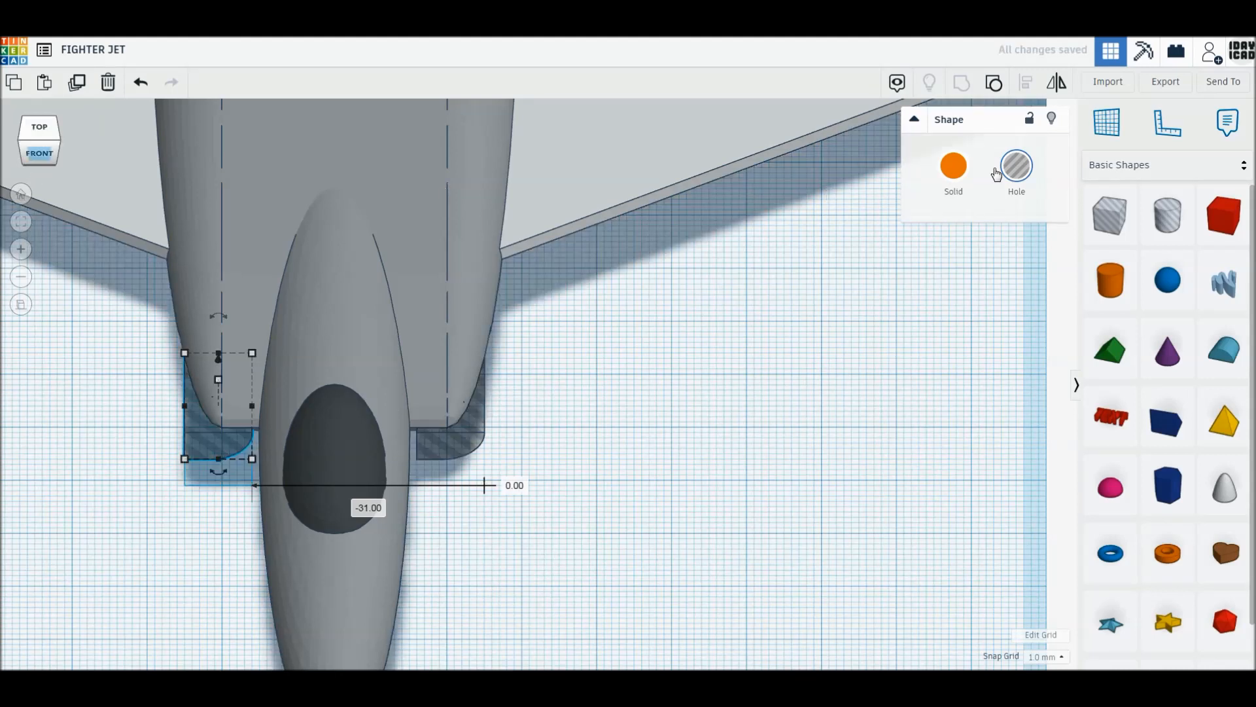
{"action": "left_click", "coordinate": [1057, 83]}
{"action": "left_click", "coordinate": [226, 472]}
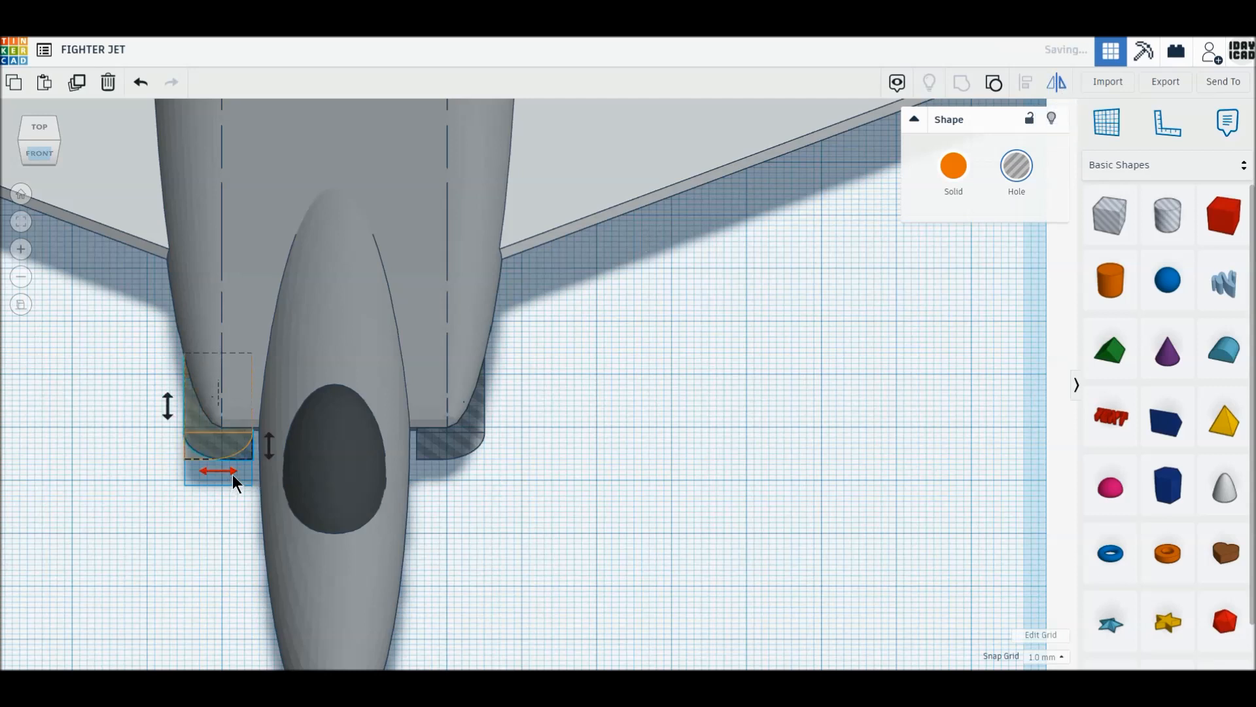
Select both intake holes and lengthen them together to 60 mm toward the tail.
{"action": "left_click", "coordinate": [450, 450], "text": "shift"}
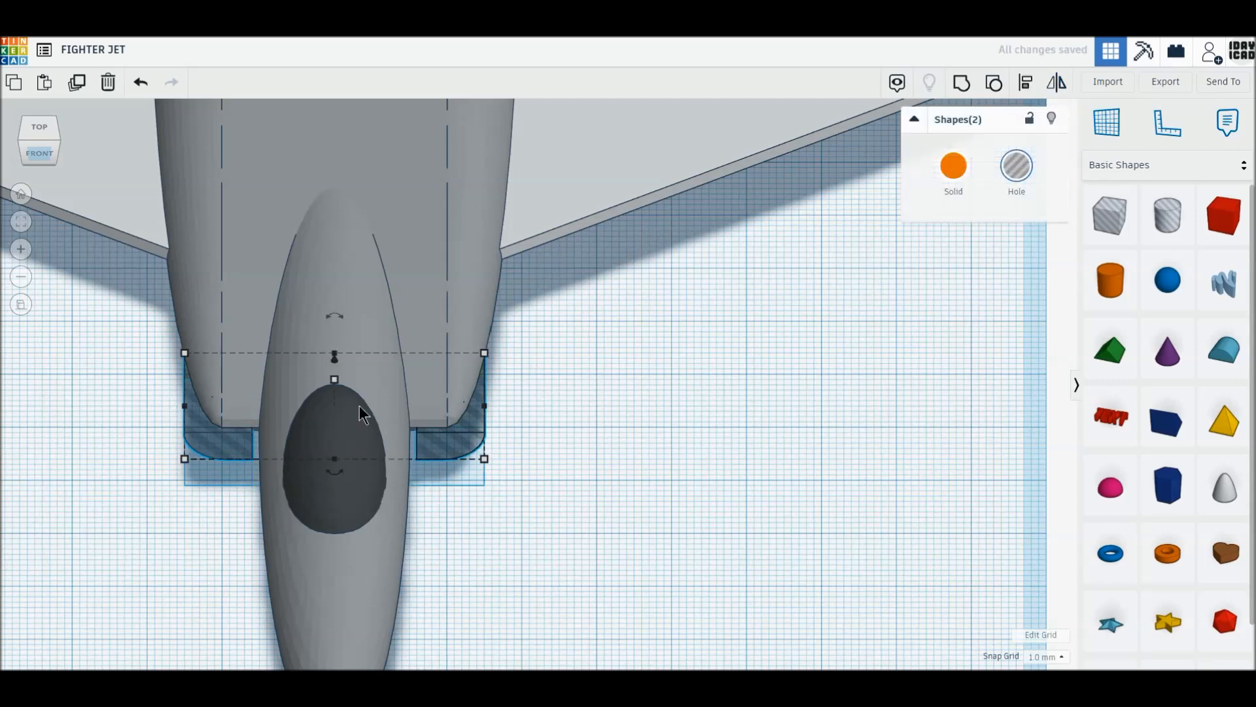
{"action": "left_click_drag", "start_coordinate": [334, 355], "coordinate": [335, 146]}
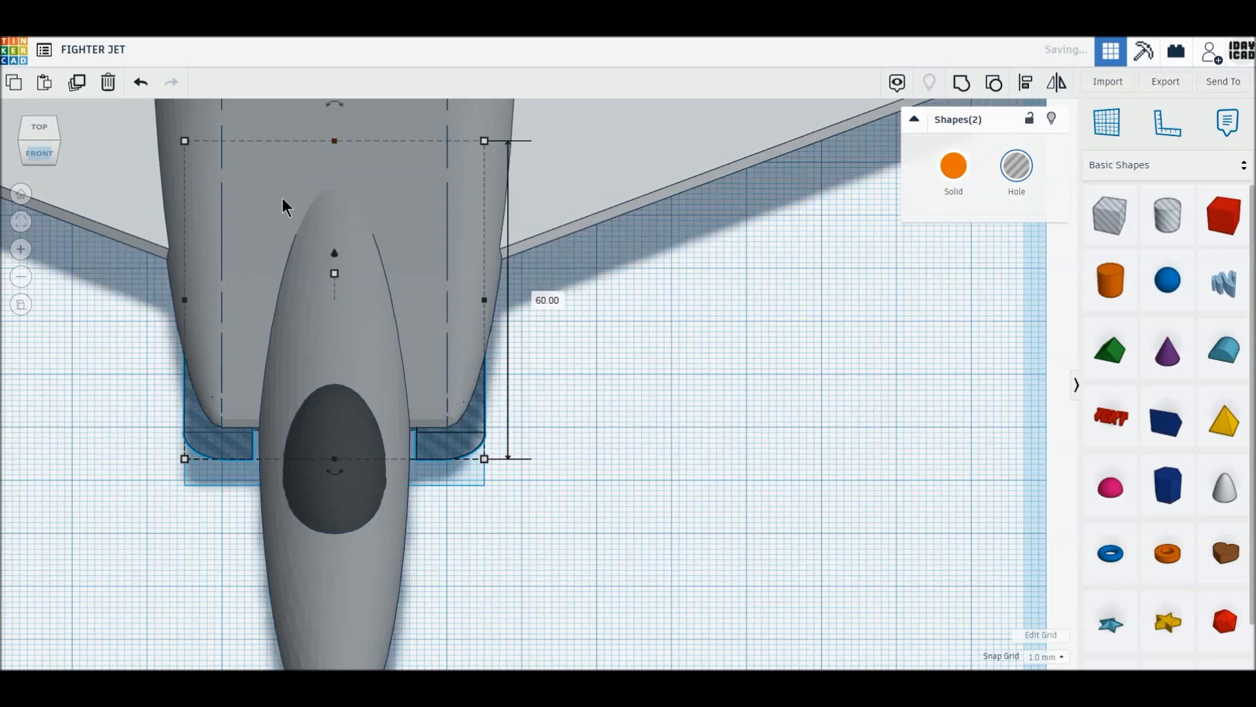
{"action": "left_click", "coordinate": [39, 152]}
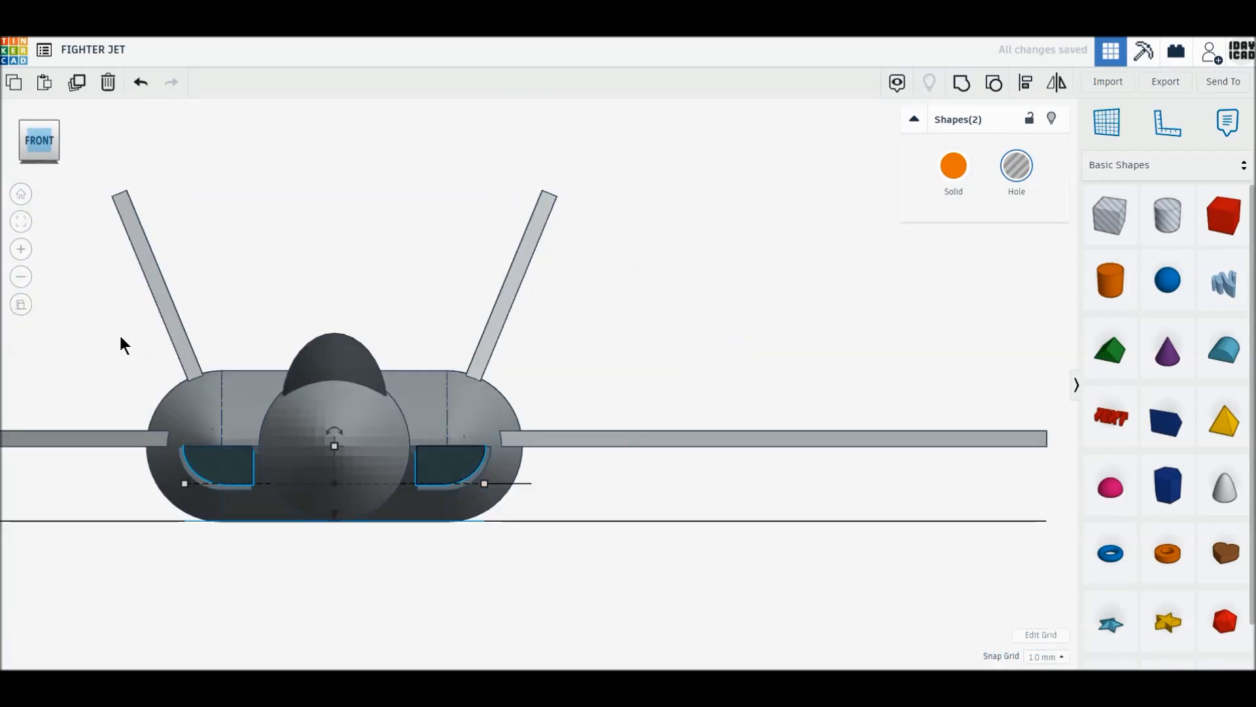
Group the two lengthened holes with the jet to cut deeper air intakes.
{"action": "left_click_drag", "start_coordinate": [112, 347], "coordinate": [599, 585]}
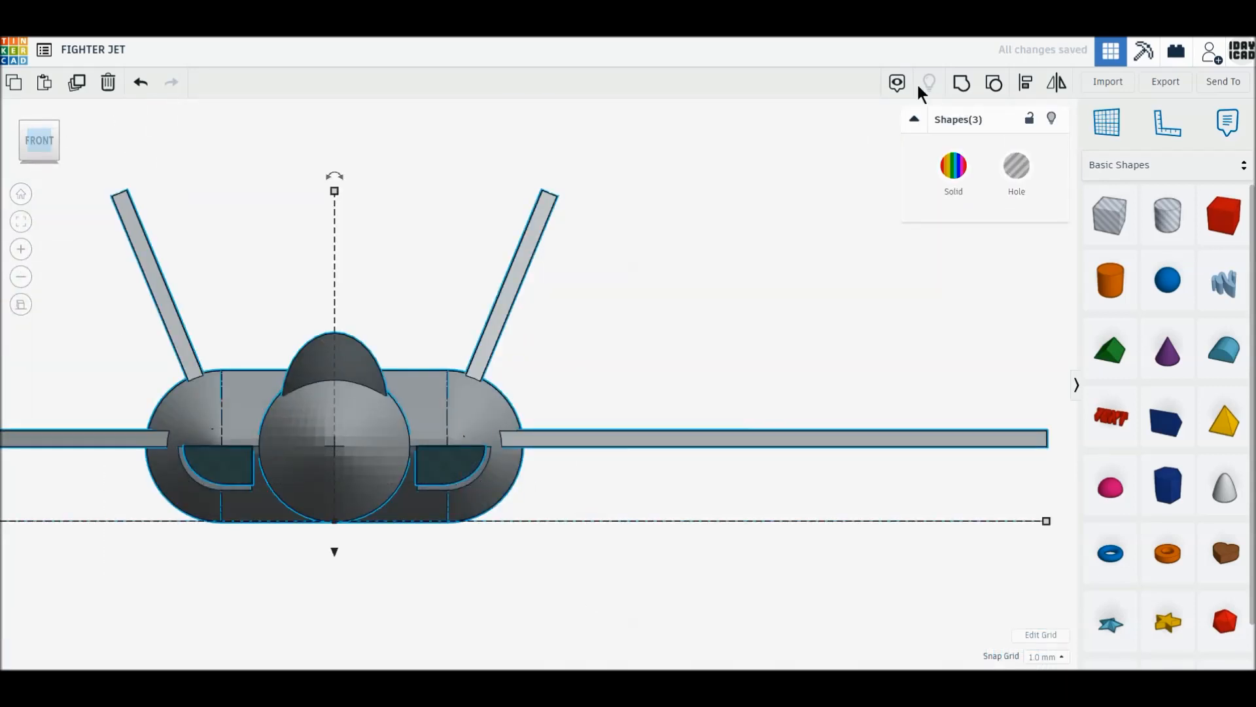
{"action": "left_click", "coordinate": [959, 84]}
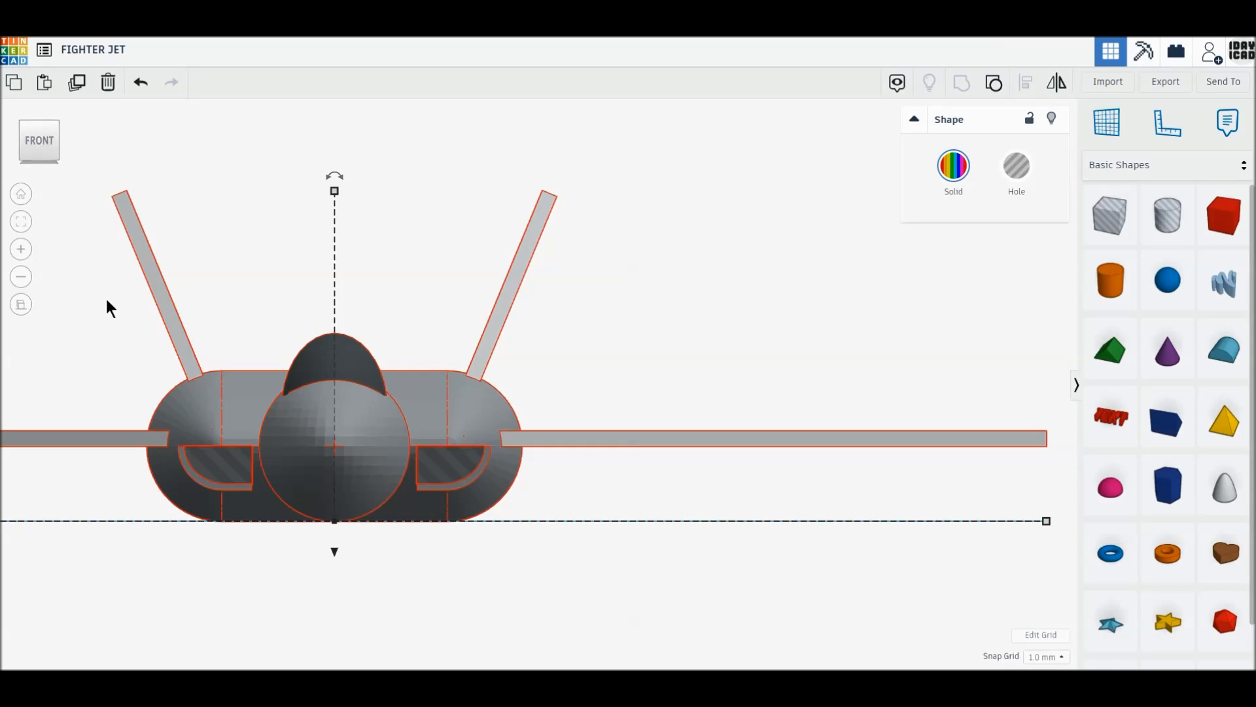
{"action": "middle_click_drag", "start_coordinate": [107, 302], "coordinate": [441, 339]}
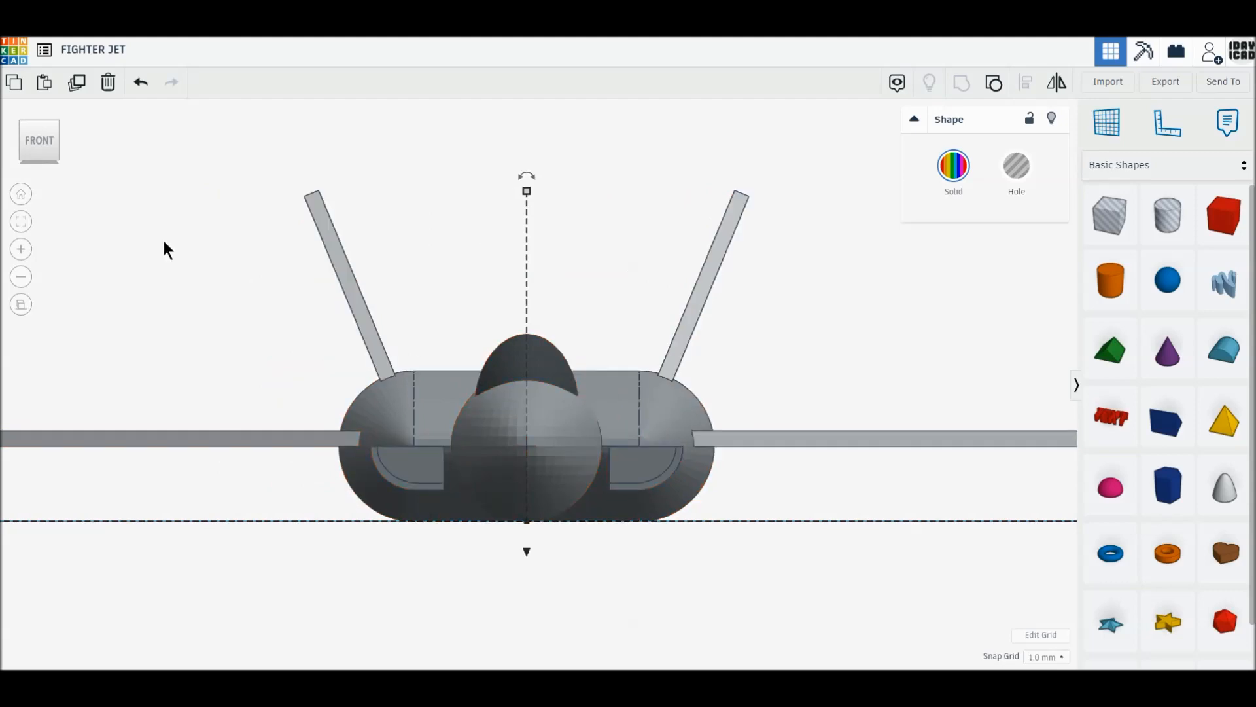
Check the intakes from below and the jet from above, and switch the view to perspective.
{"action": "left_click", "coordinate": [40, 159]}
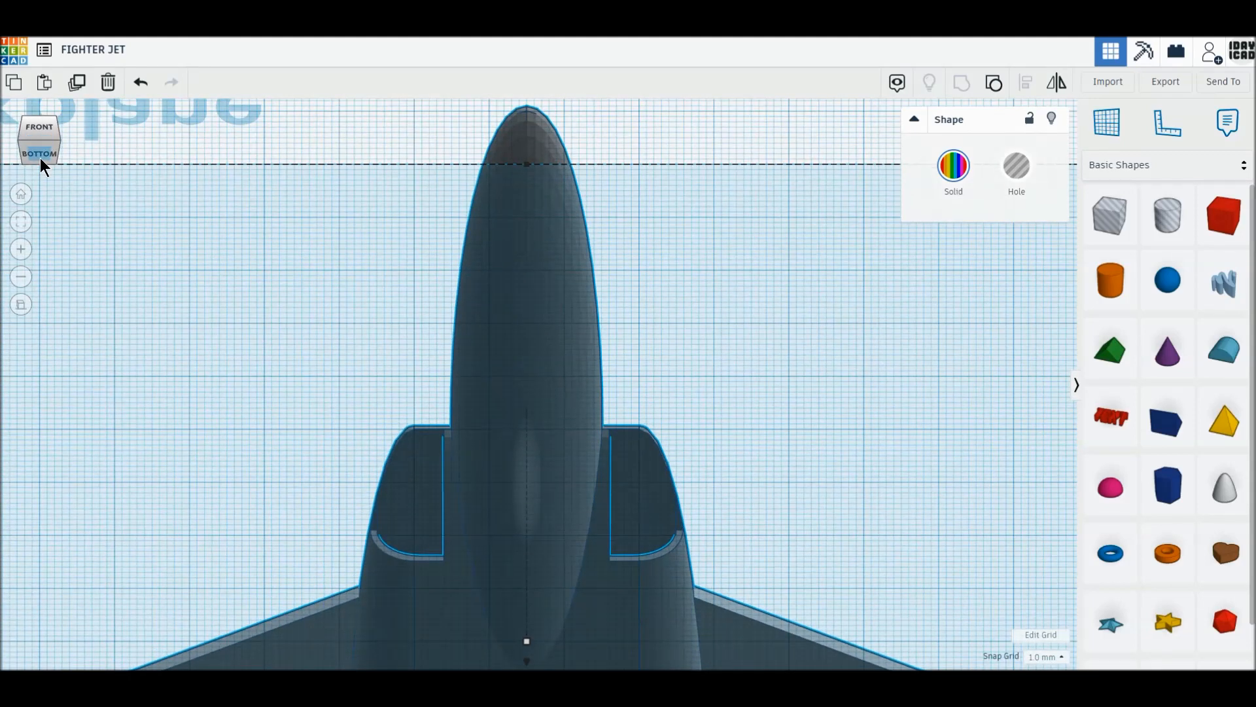
{"action": "middle_click_drag", "start_coordinate": [353, 398], "coordinate": [341, 254]}
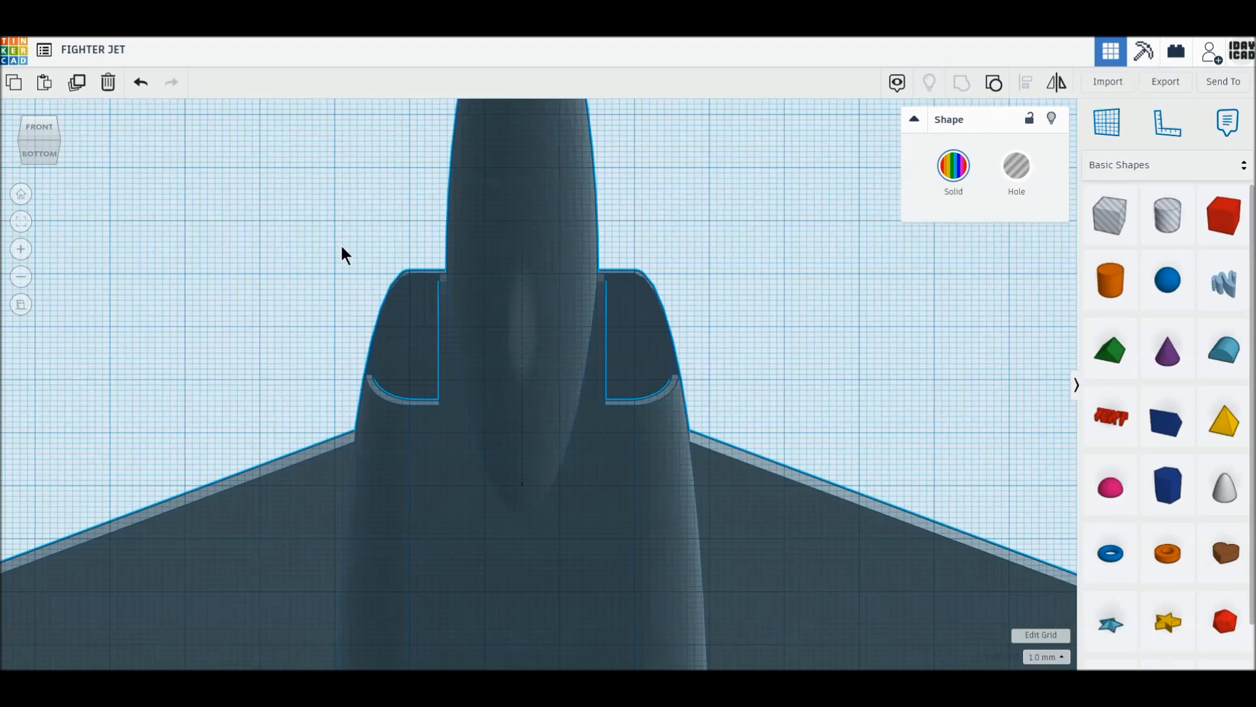
{"action": "left_click", "coordinate": [41, 115]}
{"action": "left_click", "coordinate": [41, 118]}
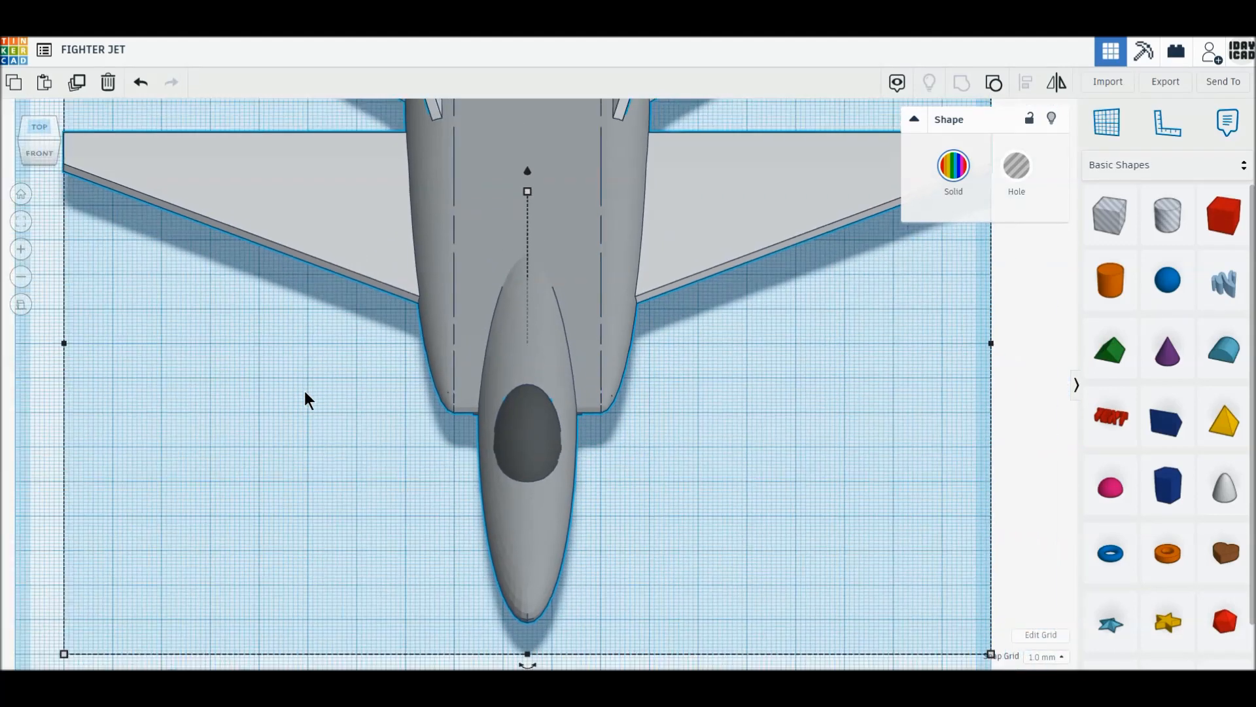
{"action": "scroll", "coordinate": [304, 390], "scroll_direction": "down", "scroll_amount": 3}
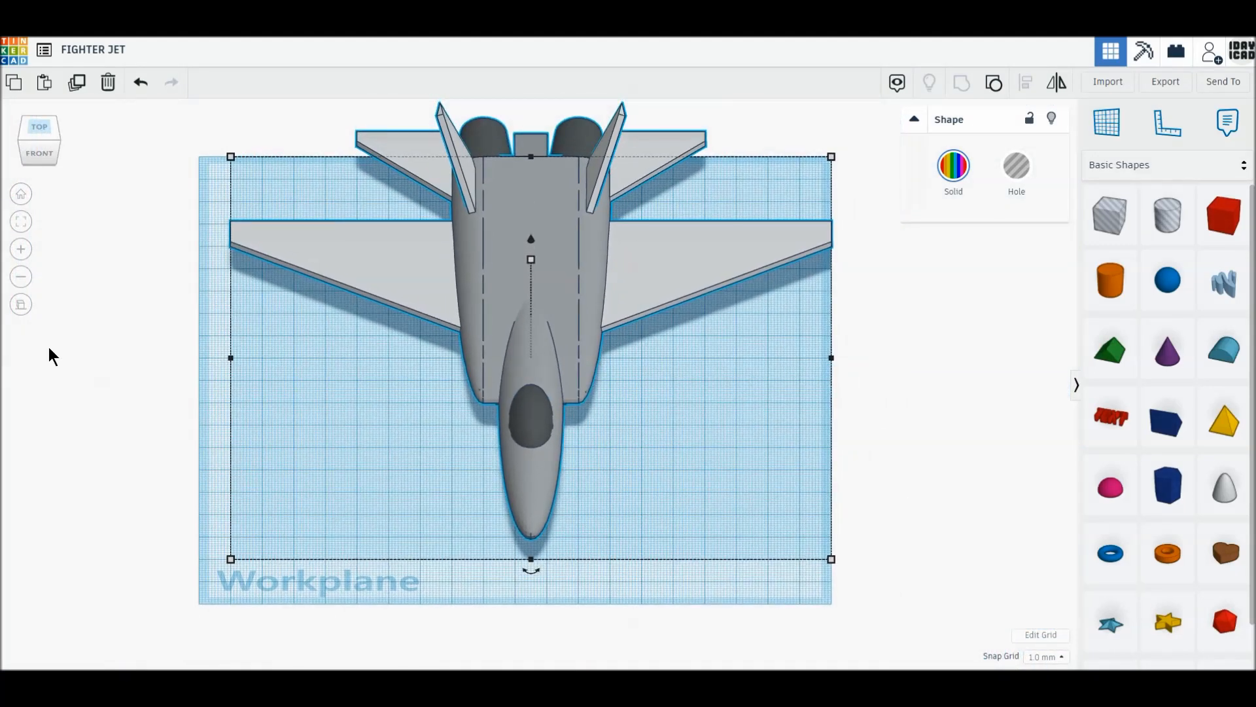
{"action": "left_click", "coordinate": [22, 306]}
Try turning the jet diagonally and raising it above the workplane.
{"action": "mouse_move", "coordinate": [529, 636]}
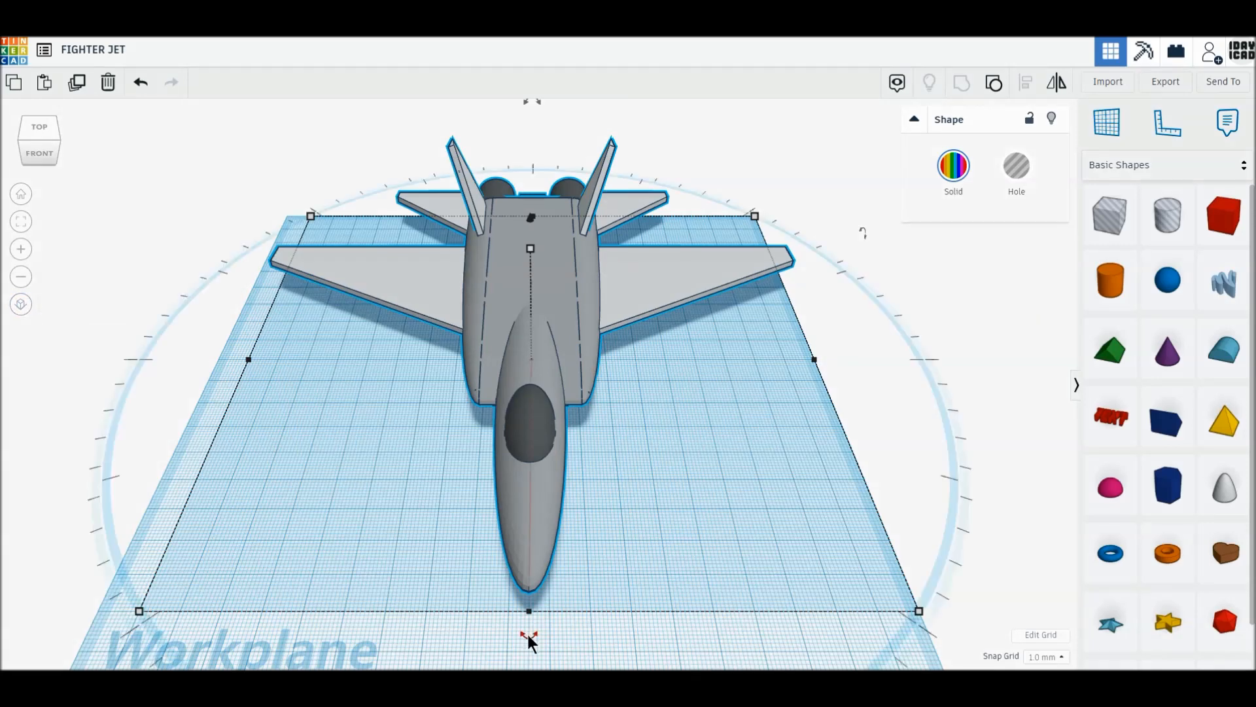
{"action": "left_click_drag", "start_coordinate": [861, 232], "coordinate": [853, 225]}
{"action": "left_click_drag", "start_coordinate": [532, 626], "coordinate": [456, 488]}
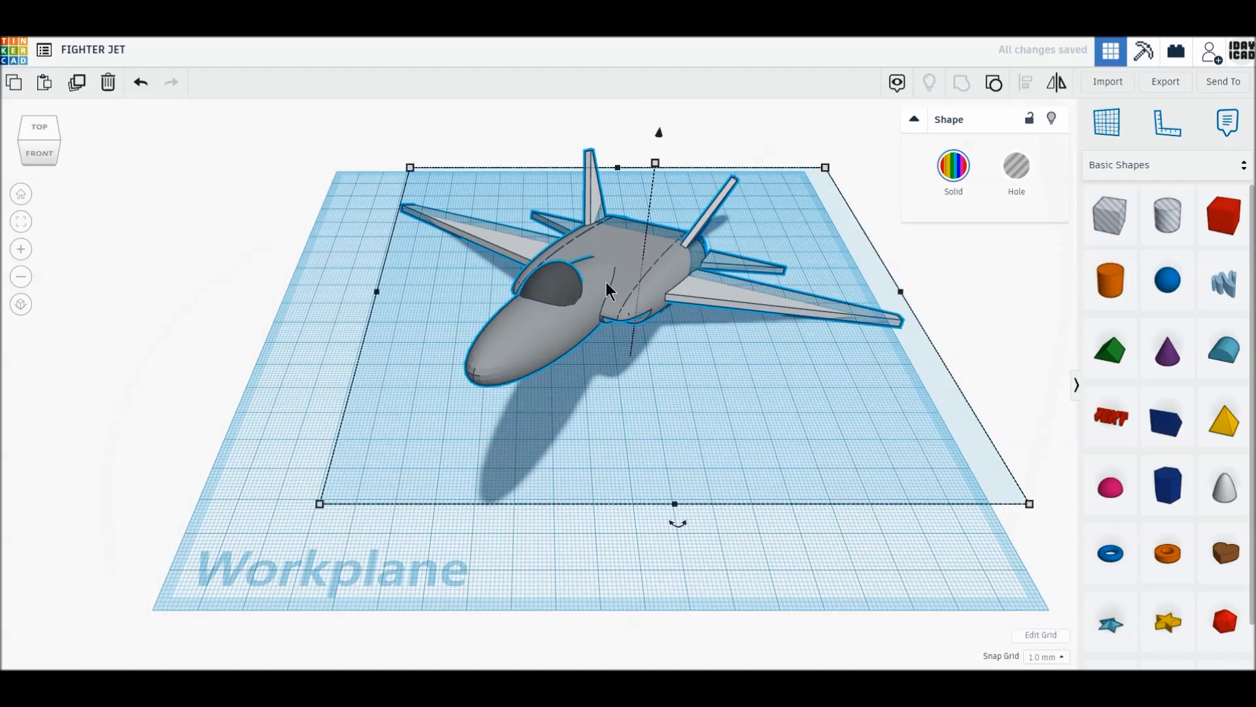
{"action": "right_click_drag", "start_coordinate": [606, 281], "coordinate": [586, 169]}
{"action": "left_click", "coordinate": [592, 157]}
{"action": "left_click", "coordinate": [591, 257]}
{"action": "left_click_drag", "start_coordinate": [592, 196], "coordinate": [597, 63]}
{"action": "scroll", "coordinate": [532, 293], "scroll_direction": "up", "scroll_amount": 2}
{"action": "scroll", "coordinate": [533, 293], "scroll_direction": "down", "scroll_amount": 3}
{"action": "left_click_drag", "start_coordinate": [810, 216], "coordinate": [811, 238]}
{"action": "right_click_drag", "start_coordinate": [709, 295], "coordinate": [648, 264]}
{"action": "left_click", "coordinate": [794, 301]}
Undo the trial rotations and lift of the jet.
{"action": "left_click", "coordinate": [140, 84]}
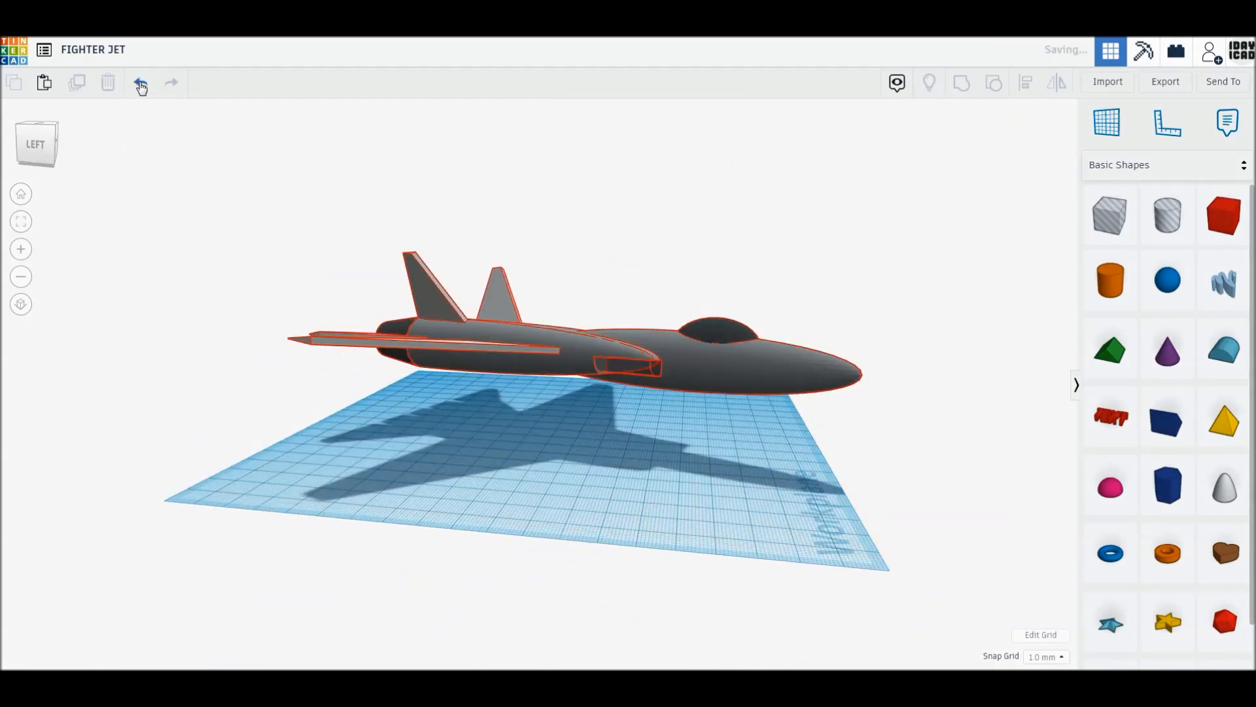
{"action": "left_click", "coordinate": [141, 84]}
{"action": "left_click", "coordinate": [173, 85]}
{"action": "left_click", "coordinate": [173, 83]}
{"action": "right_click_drag", "start_coordinate": [497, 289], "coordinate": [367, 386]}
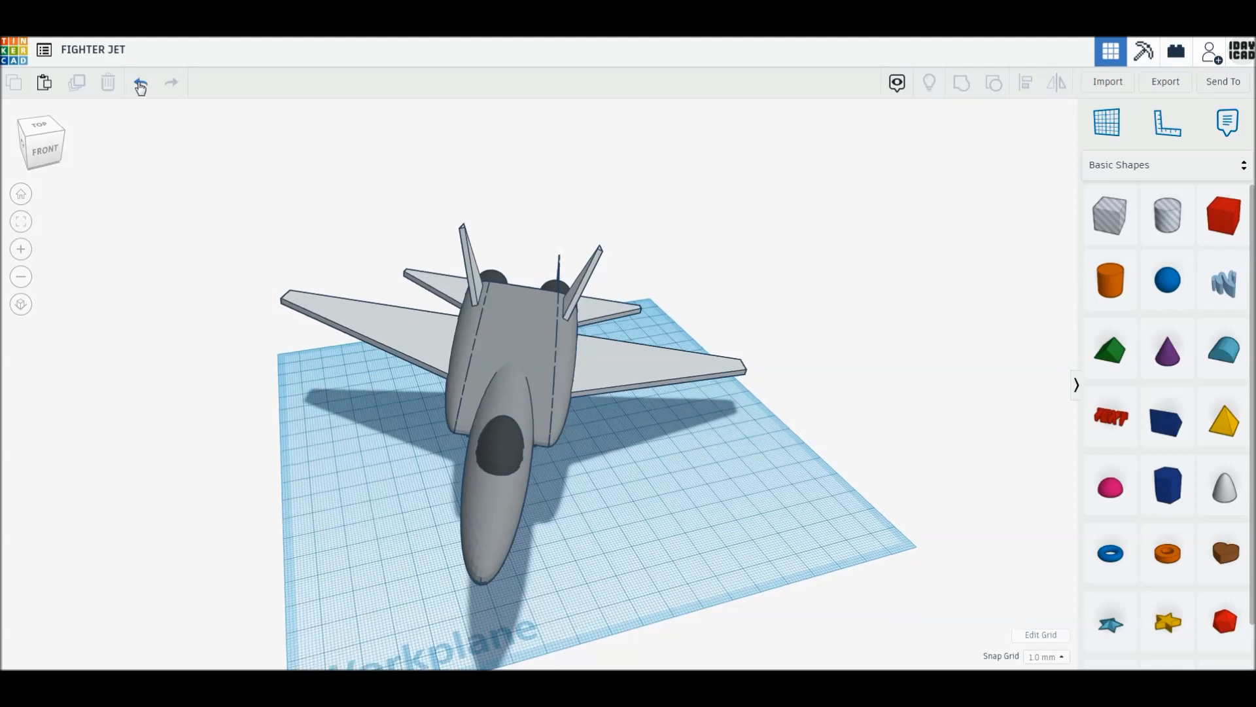
{"action": "left_click", "coordinate": [140, 83]}
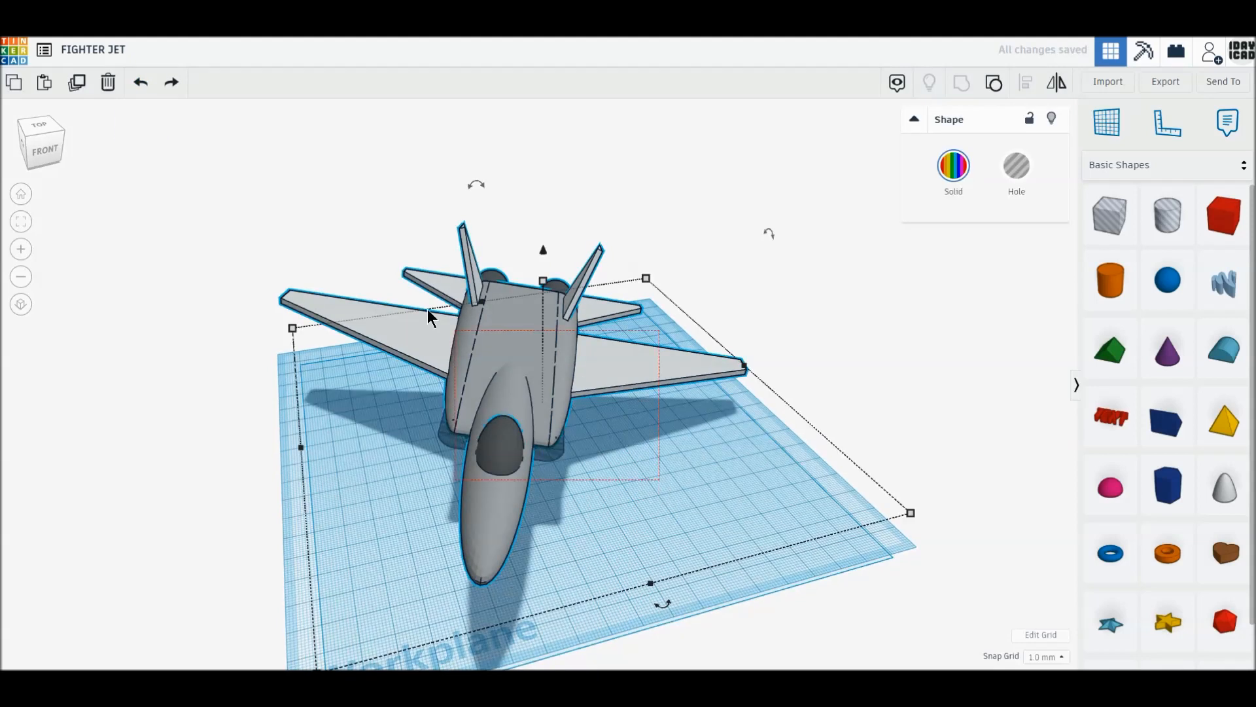
{"action": "left_click_drag", "start_coordinate": [663, 604], "coordinate": [738, 485]}
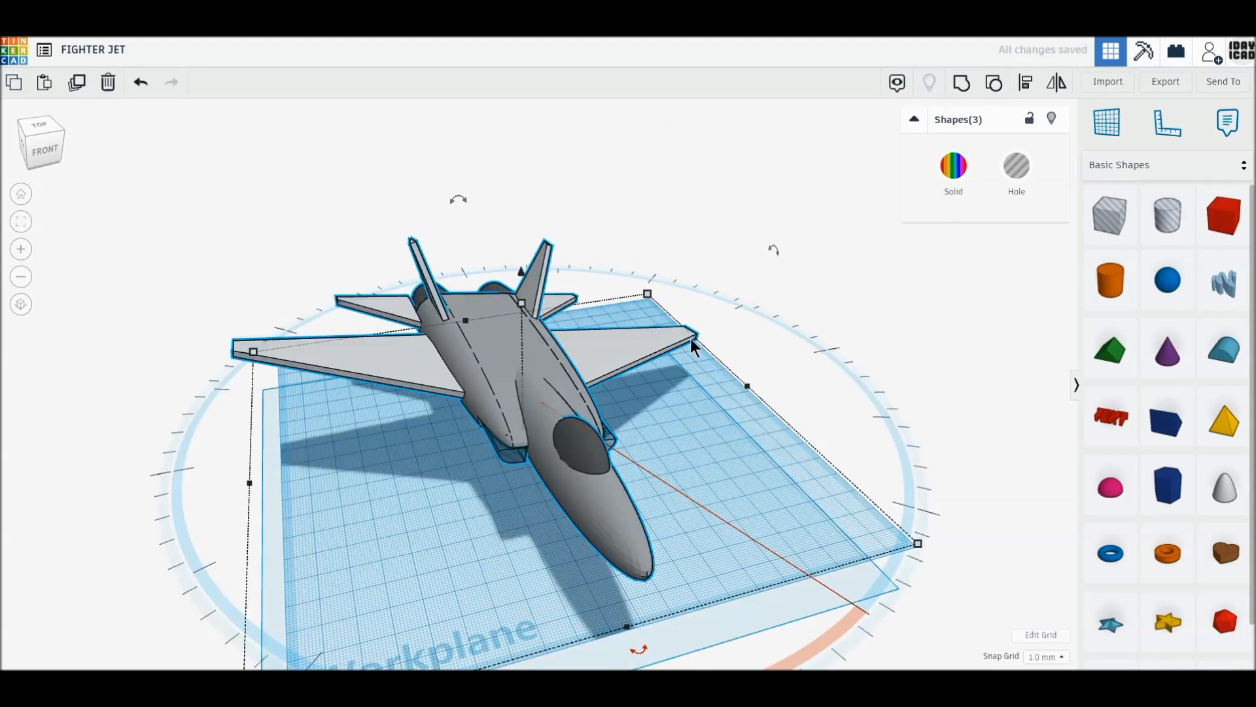
{"action": "left_click", "coordinate": [140, 84]}
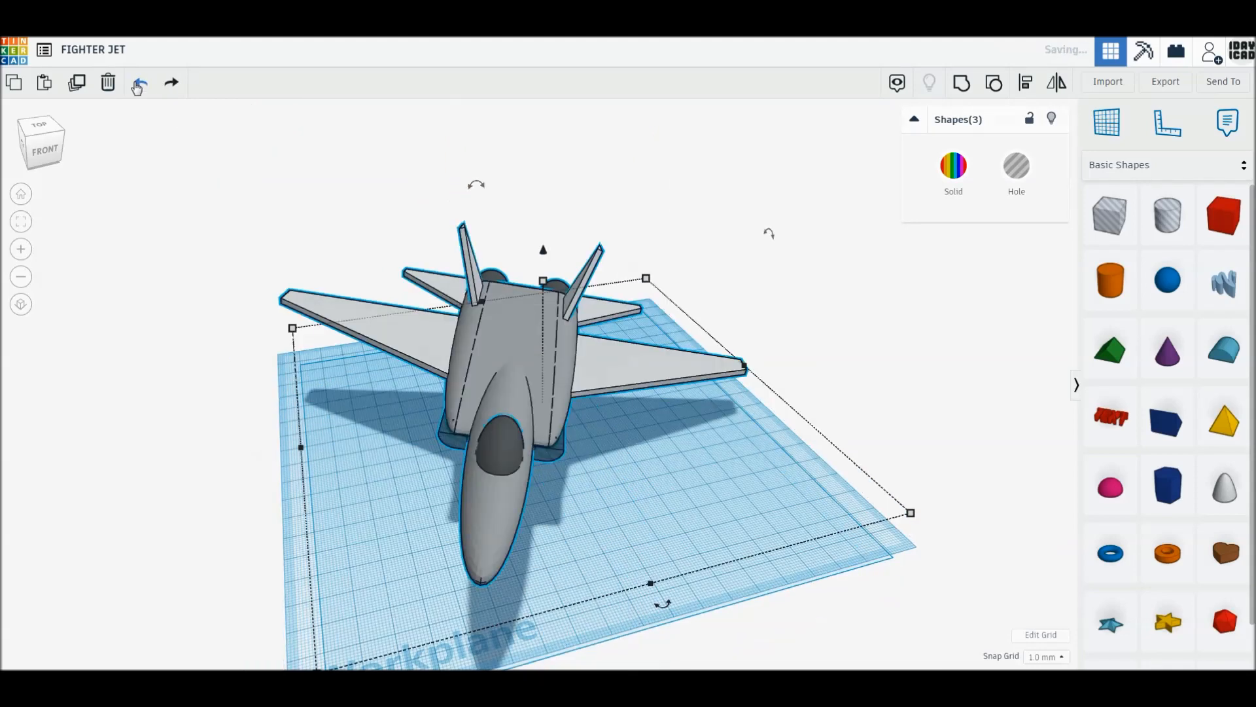
{"action": "left_click", "coordinate": [140, 84]}
{"action": "left_click", "coordinate": [139, 84]}
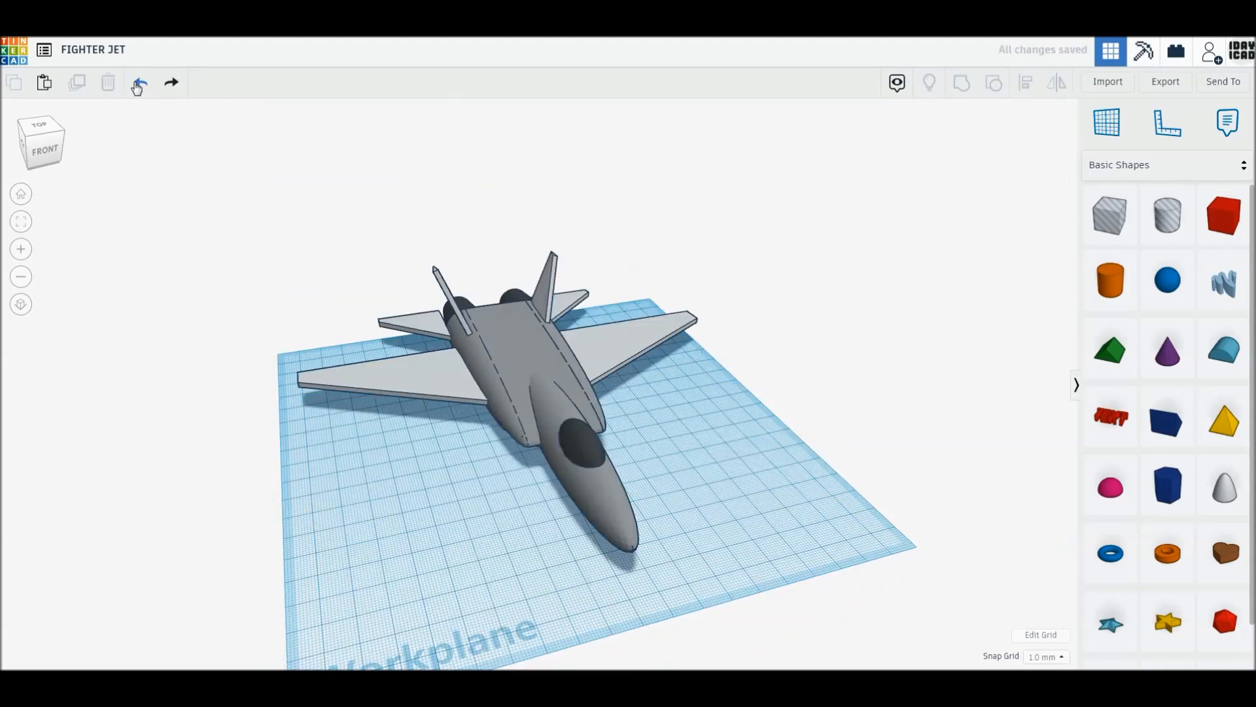
Rotate the jet so its nose points diagonally toward the workplane's front-left corner, and reposition it around the middle.
{"action": "left_click", "coordinate": [512, 413]}
{"action": "left_click_drag", "start_coordinate": [639, 591], "coordinate": [563, 592]}
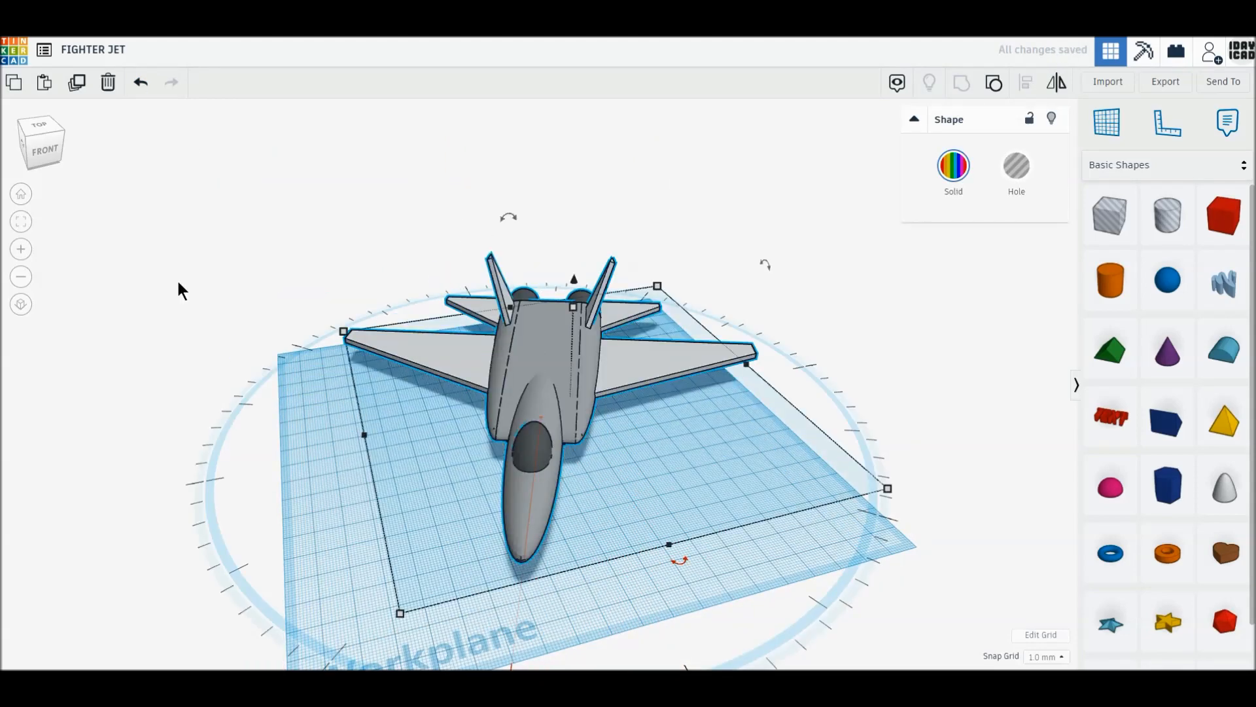
{"action": "left_click", "coordinate": [21, 194]}
{"action": "mouse_move", "coordinate": [546, 358]}
{"action": "left_mouse_down"}
{"action": "mouse_move", "coordinate": [501, 389]}
{"action": "mouse_move", "coordinate": [527, 344]}
{"action": "left_mouse_up"}
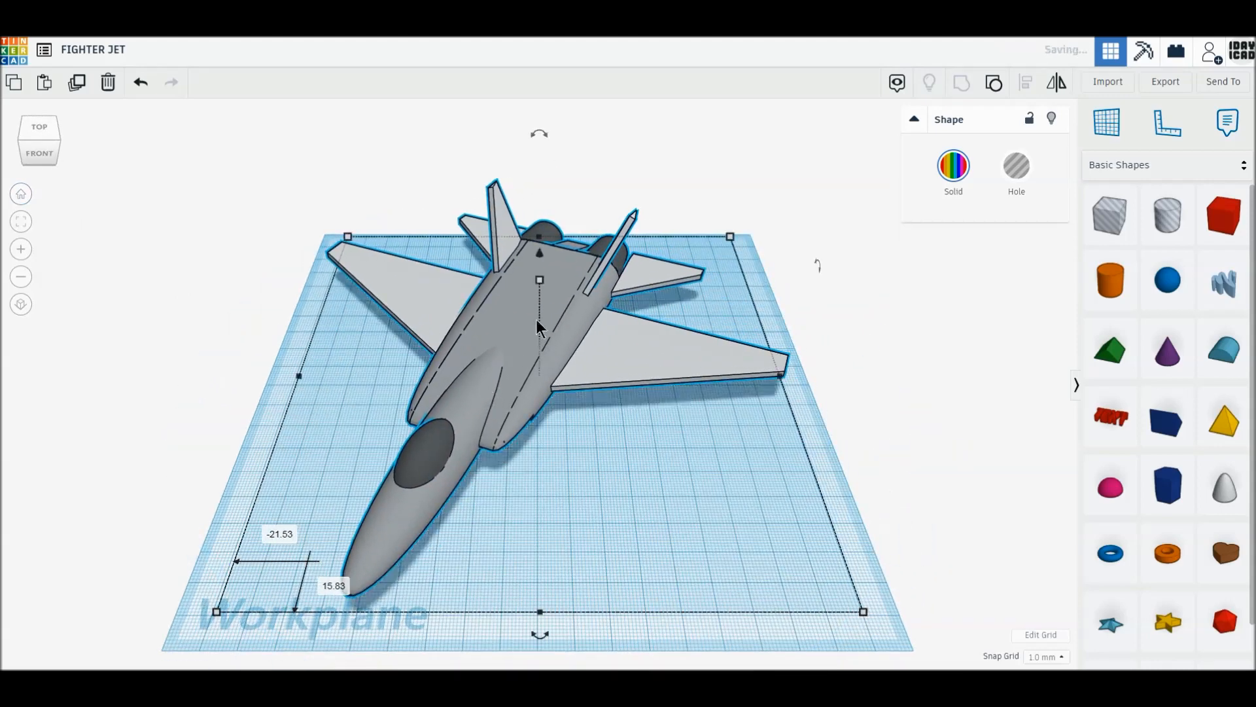
Raise the turned jet well above the workplane so it appears to fly, and check its height from the front.
{"action": "left_click_drag", "start_coordinate": [541, 248], "coordinate": [543, 124]}
{"action": "left_click", "coordinate": [905, 401]}
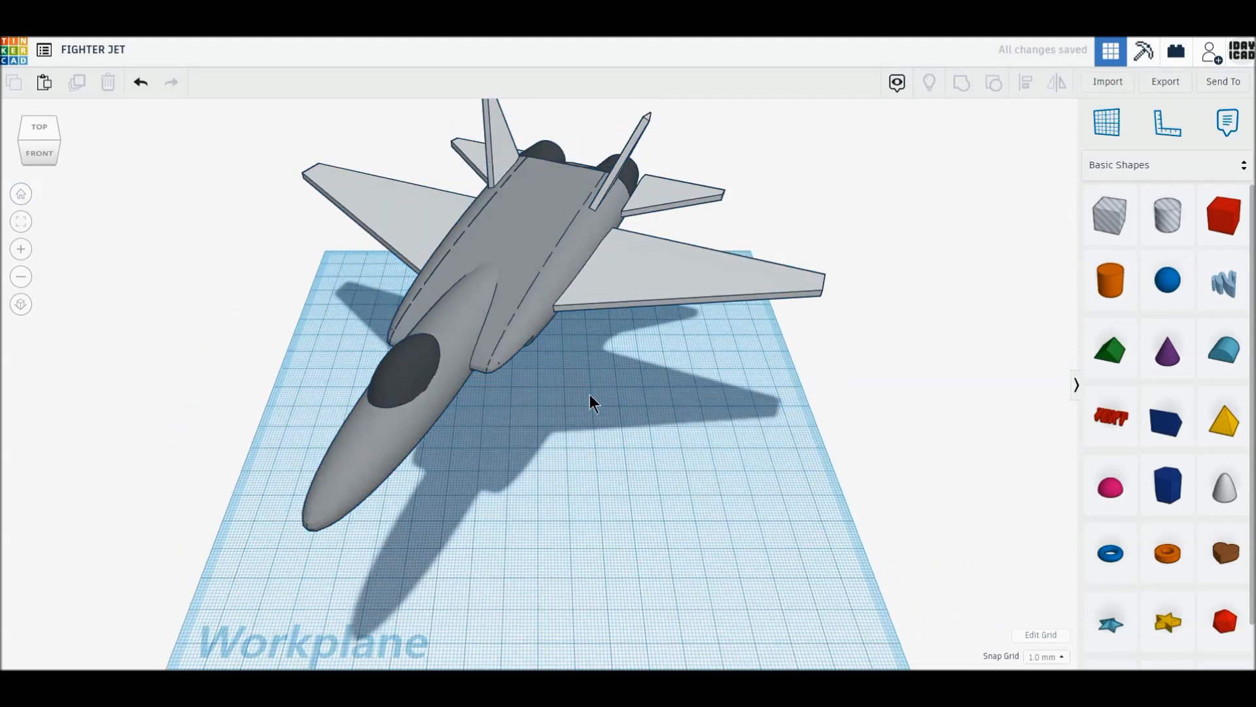
{"action": "right_click_drag", "start_coordinate": [579, 441], "coordinate": [560, 327]}
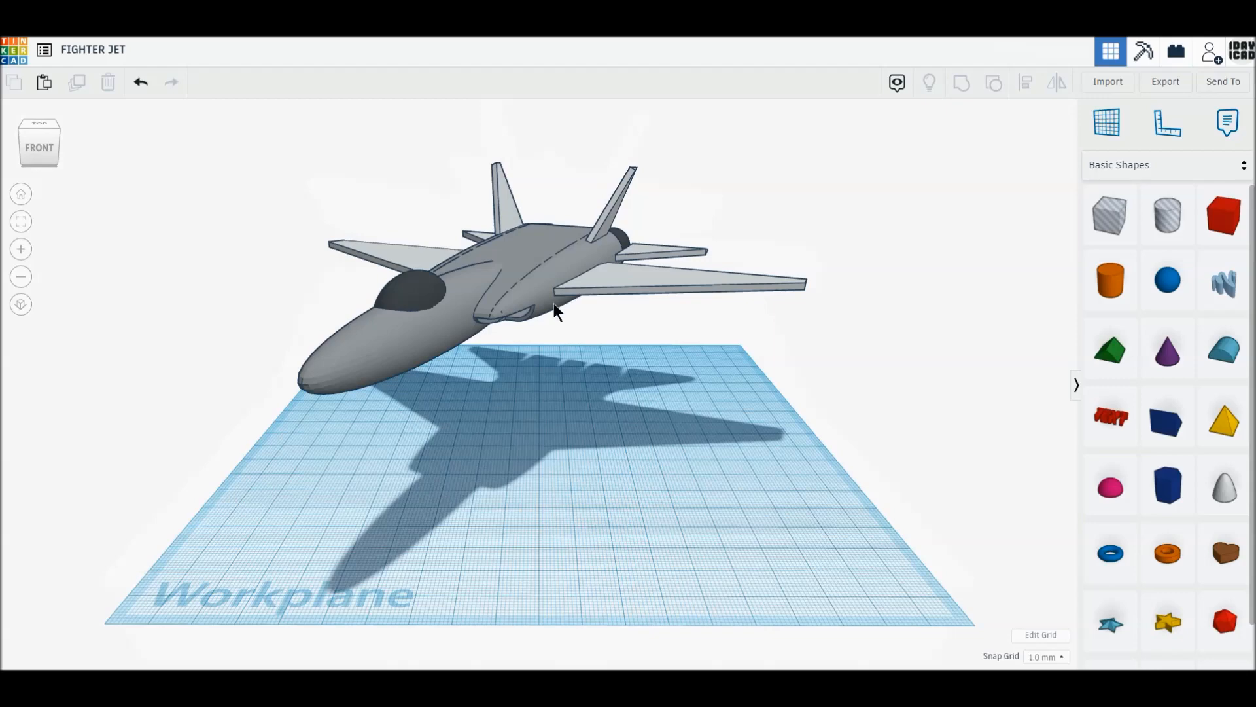
Bank the raised jet so its left wing dips, and inspect the finished flying pose.
{"action": "left_click", "coordinate": [555, 290]}
{"action": "left_click_drag", "start_coordinate": [541, 155], "coordinate": [783, 280]}
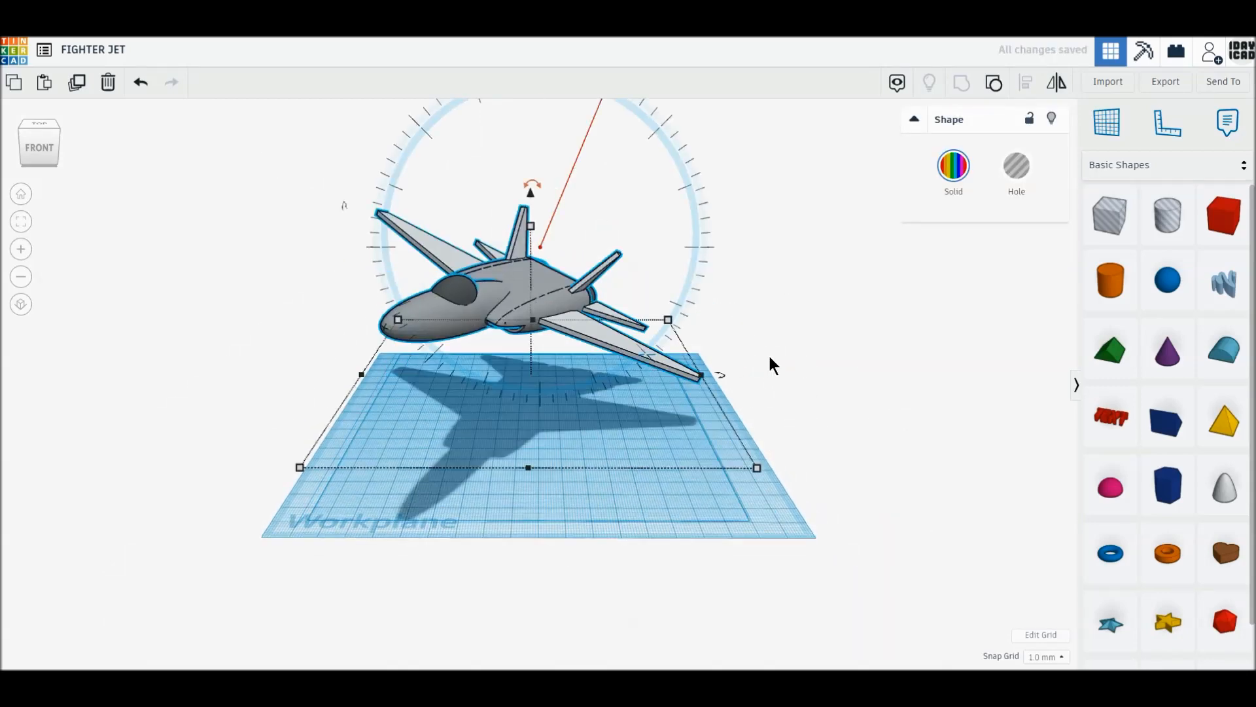
{"action": "left_click", "coordinate": [521, 330]}
{"action": "right_click_drag", "start_coordinate": [520, 324], "coordinate": [504, 382]}
{"action": "left_click_drag", "start_coordinate": [501, 298], "coordinate": [505, 317]}
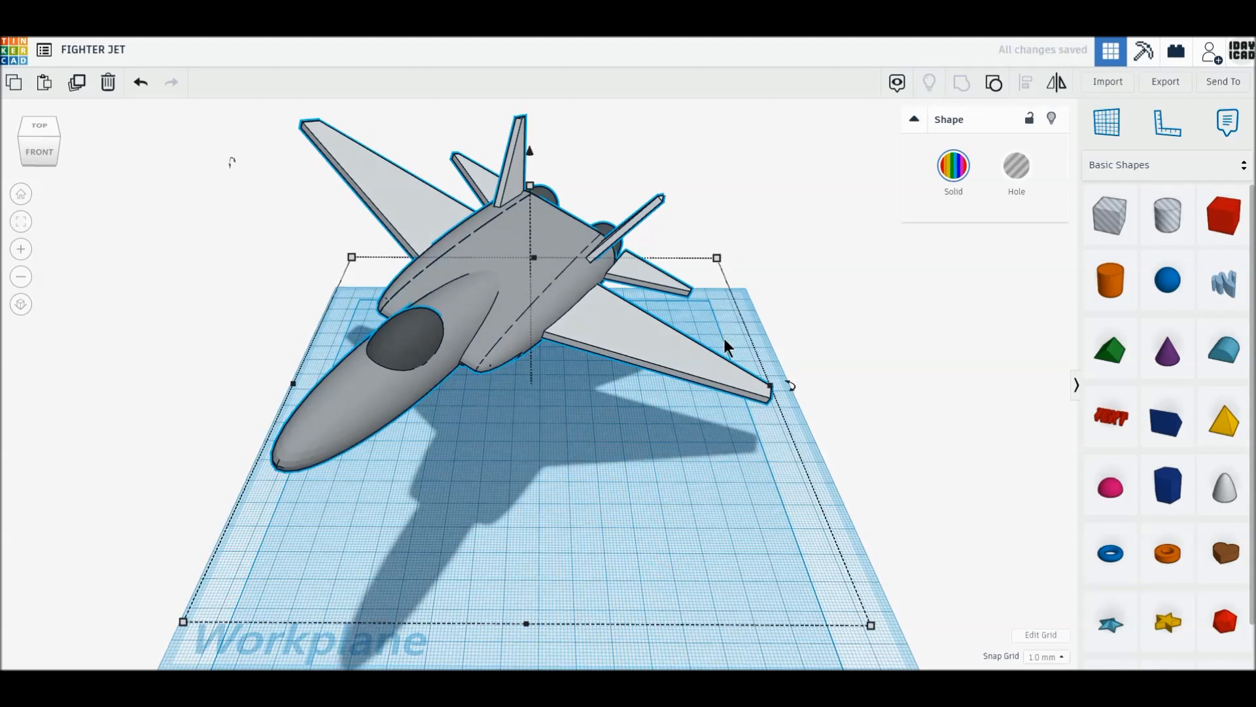
{"action": "left_click", "coordinate": [847, 346]}
{"action": "right_click_drag", "start_coordinate": [592, 505], "coordinate": [594, 484]}
{"action": "middle_click_drag", "start_coordinate": [555, 469], "coordinate": [555, 493]}
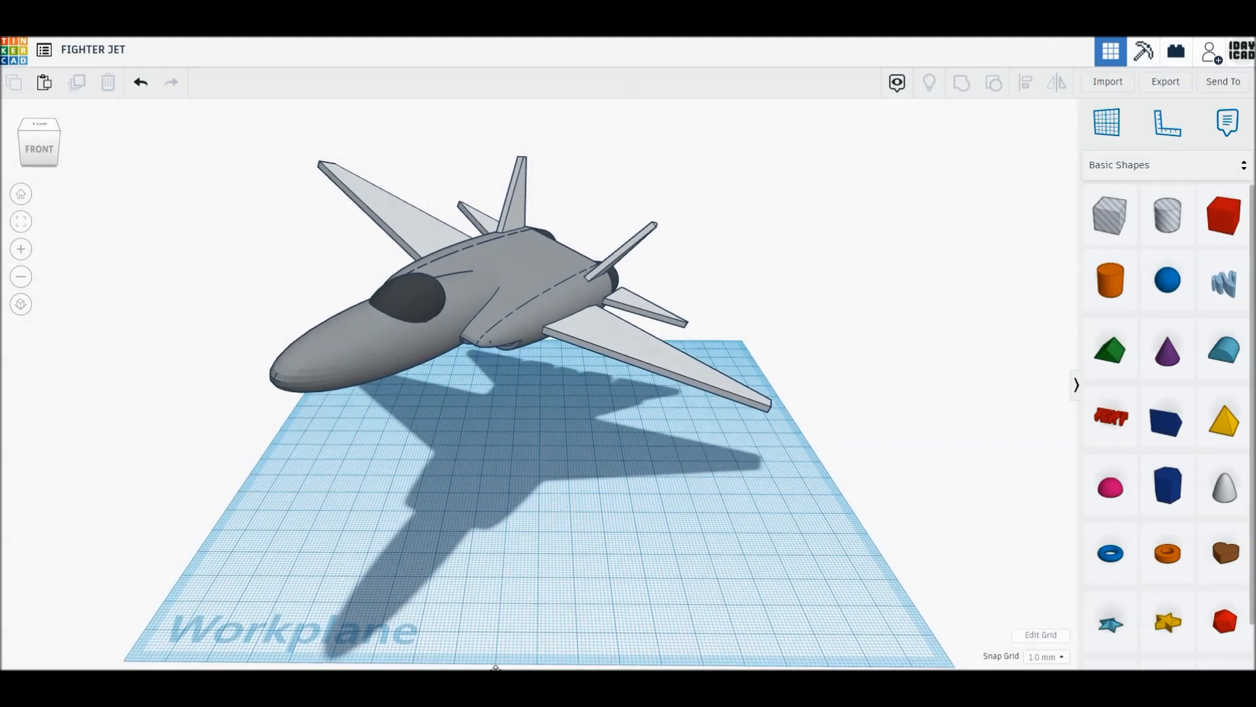